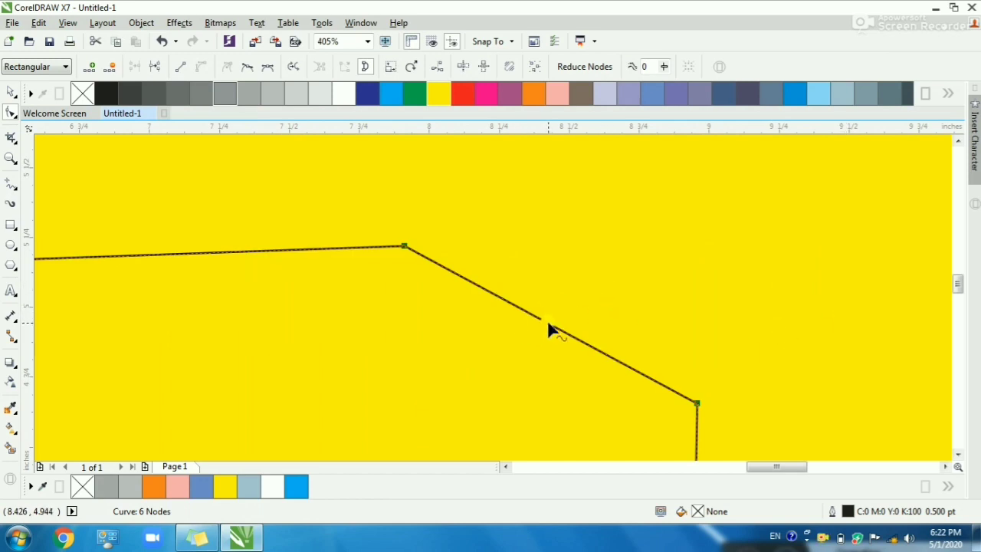
- Bow the body outline's slanted upper edge and its vertical right edge outward to form a rounded right end
left_click_drag(548, 323, 561, 291)
scroll(559, 291, "down", 1)
key("F2")
left_click_drag(376, 251, 723, 470)
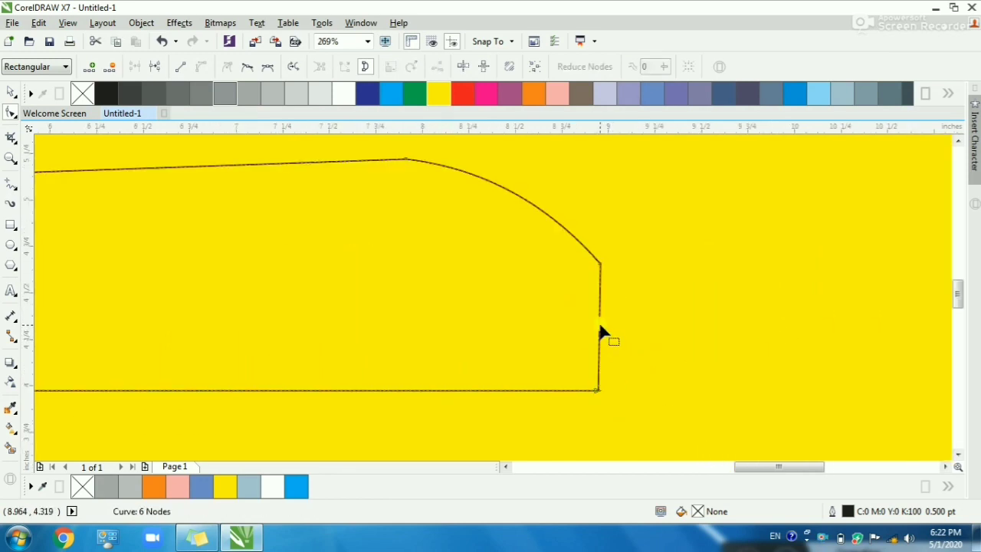
left_click_drag(600, 326, 646, 325)
left_click_drag(581, 366, 638, 434)
left_click_drag(660, 351, 669, 385)
scroll(652, 374, "up", 1)
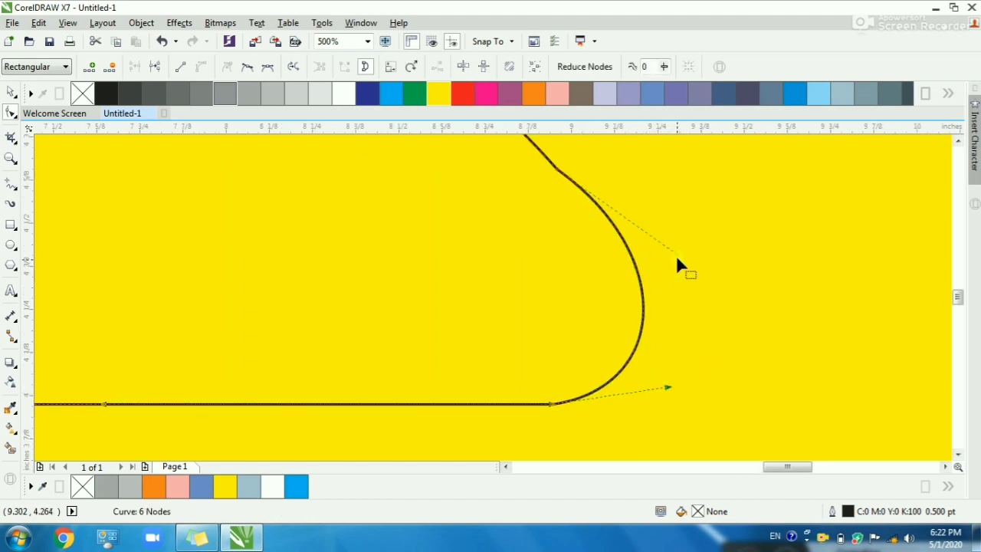
left_click_drag(677, 259, 719, 247)
scroll(704, 299, "down", 2)
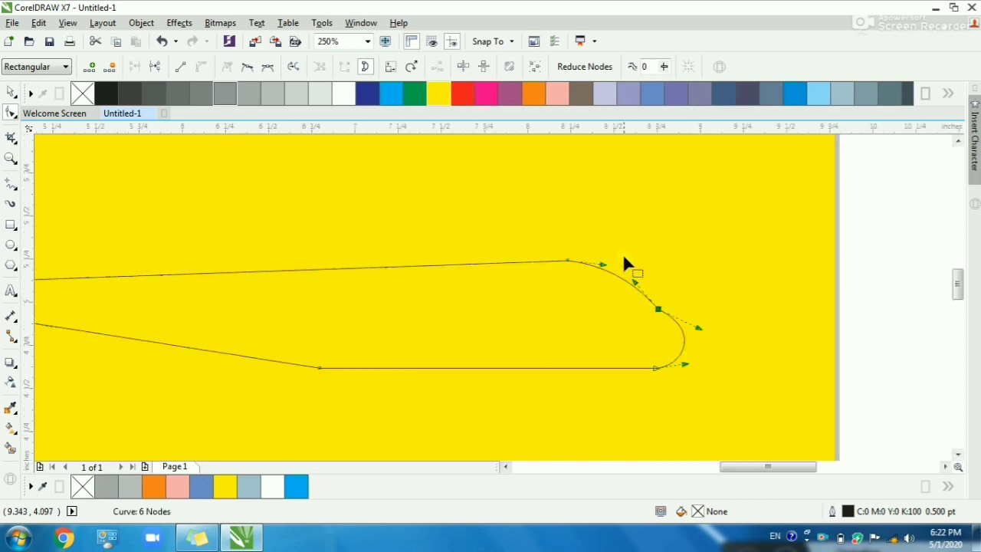
- Refine the control handles of the slanted upper edge so it arcs smoothly from the long top edge down to the right node
scroll(625, 263, "up", 2)
left_click_drag(623, 275, 621, 260)
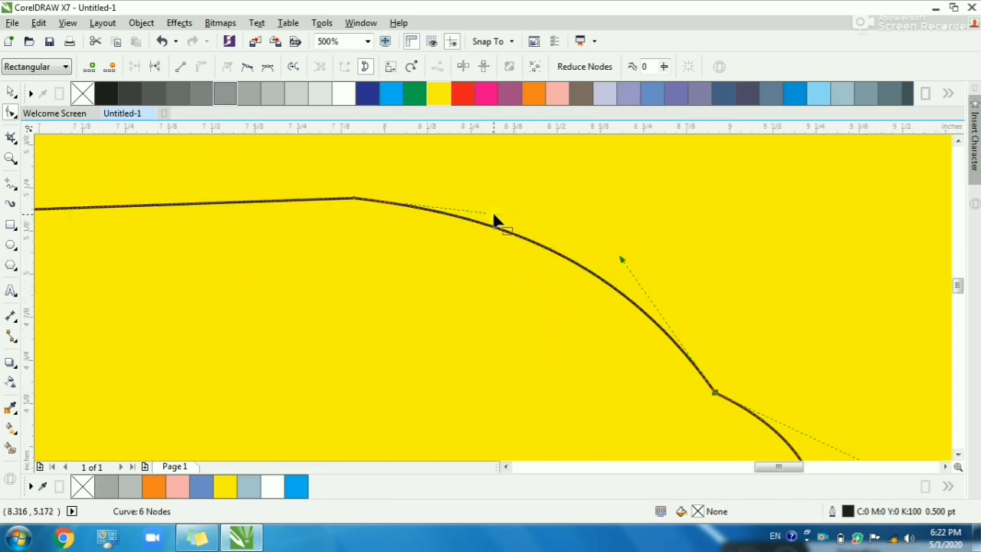
left_click_drag(494, 215, 530, 200)
left_click_drag(622, 262, 642, 266)
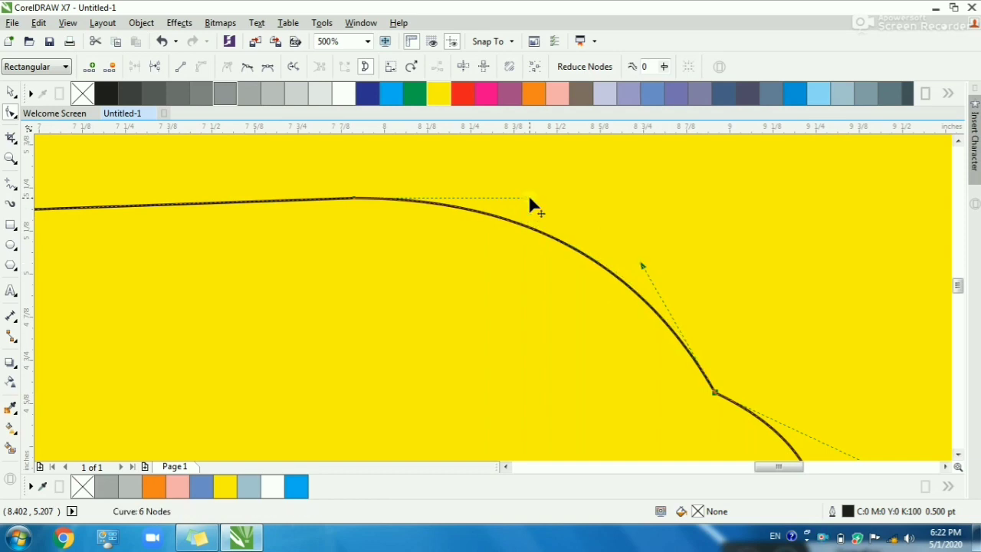
left_click_drag(529, 199, 535, 201)
left_click_drag(643, 266, 648, 264)
key("space")
scroll(601, 247, "down", 2)
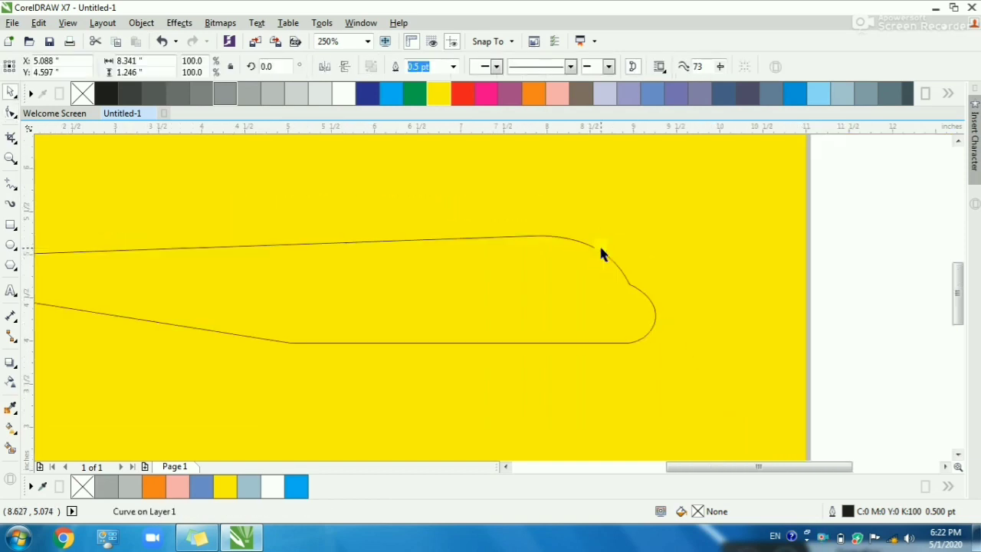
- Bend the body outline's short left edge outward into a curve, aligning its upper handle with the long top edge
scroll(601, 254, "down", 3)
left_click_drag(213, 225, 697, 330)
key("shift+F2")
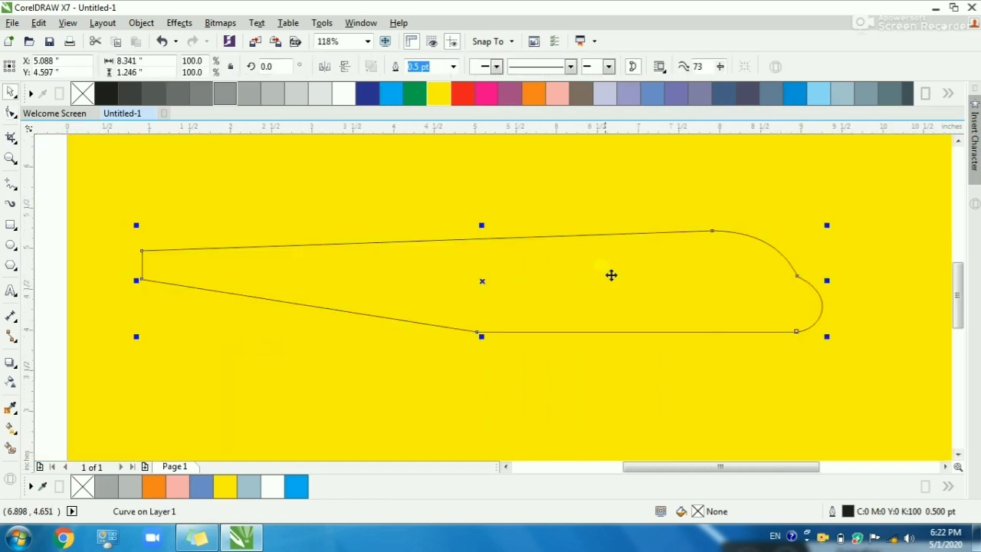
key("space")
scroll(134, 252, "up", 4)
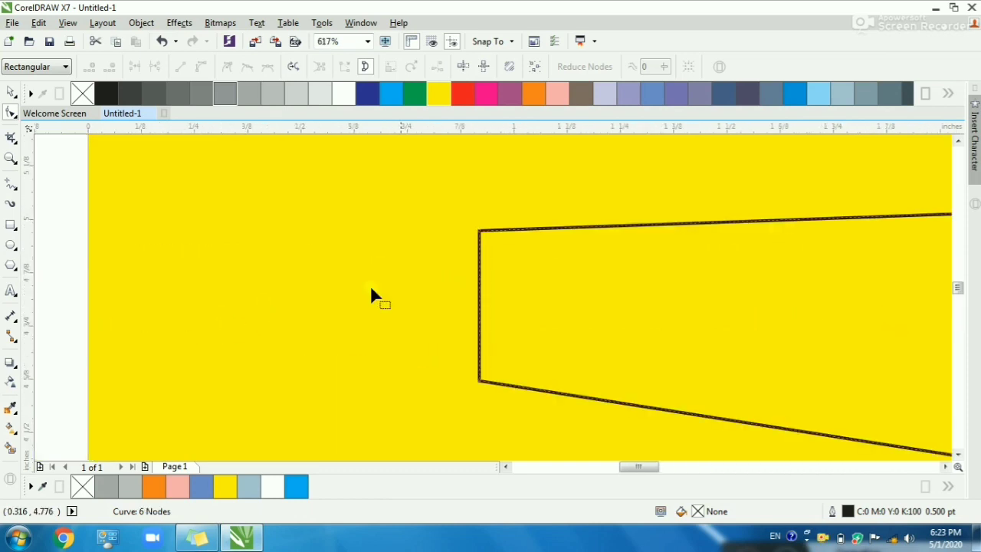
left_click_drag(481, 314, 309, 341)
left_click_drag(341, 247, 299, 232)
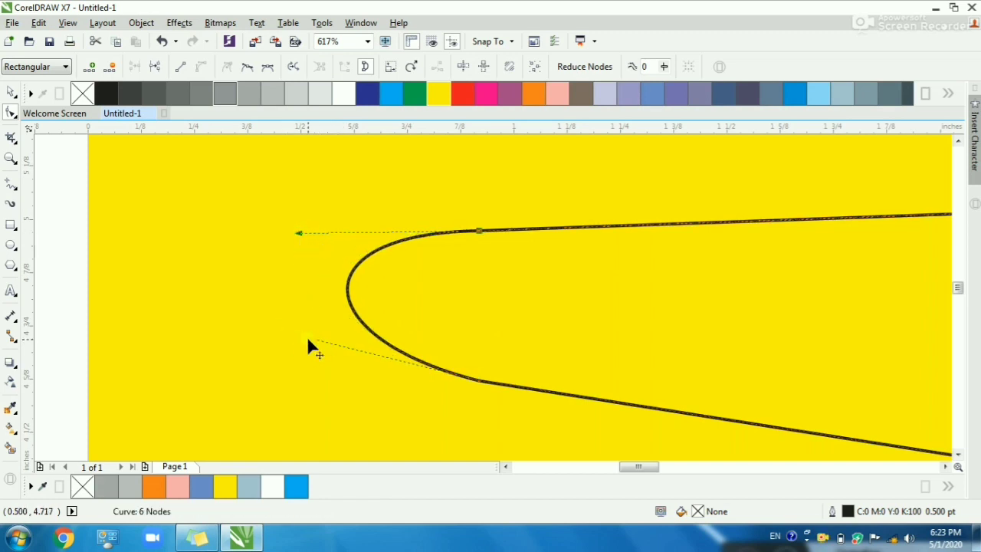
- Extend both control handles of the body's left end to form a longer, narrower rounded tip
left_click_drag(253, 324, 248, 326)
left_click_drag(296, 232, 242, 236)
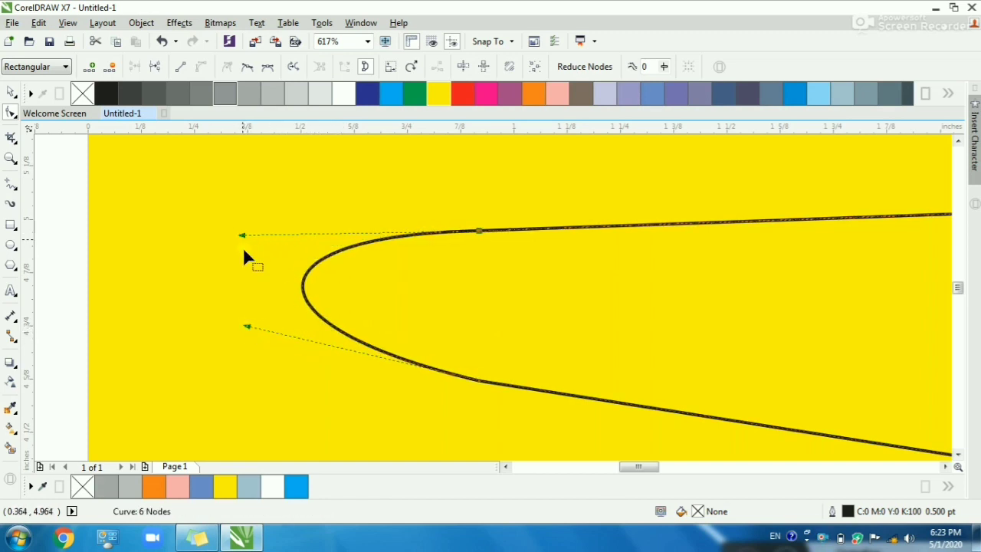
left_click_drag(246, 326, 226, 325)
left_click_drag(242, 235, 798, 352)
scroll(233, 258, "down", 2)
scroll(232, 259, "down", 2)
key("space")
key("Escape")
key("F2")
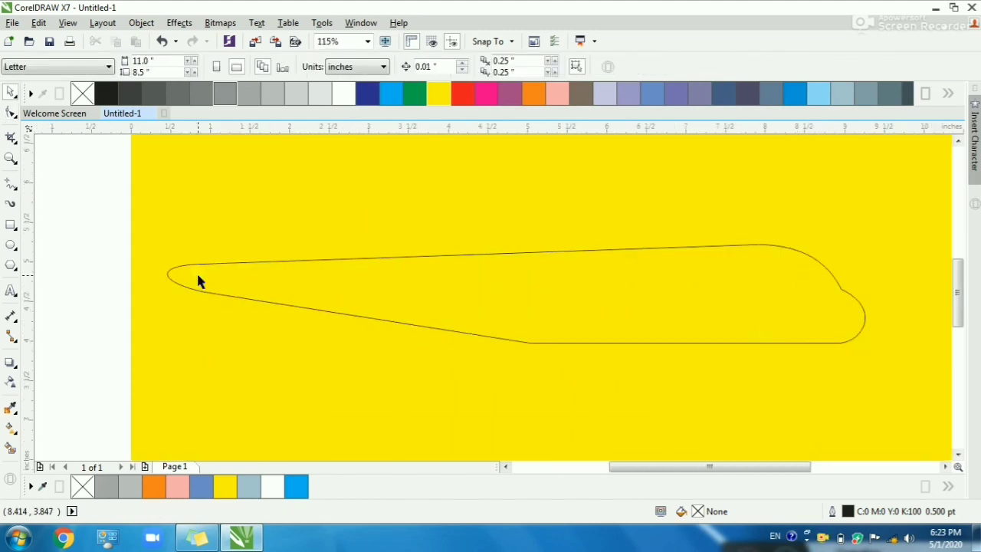
- Select the long body outline and fill it with white
left_click(459, 289)
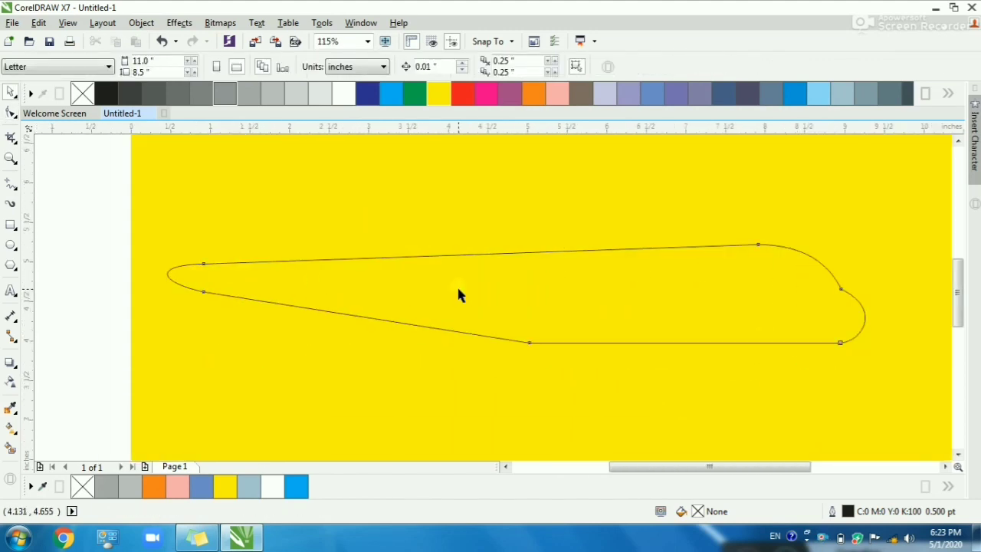
left_click(791, 355)
key("F2")
left_click_drag(126, 220, 868, 373)
left_click(609, 283)
left_click(340, 96)
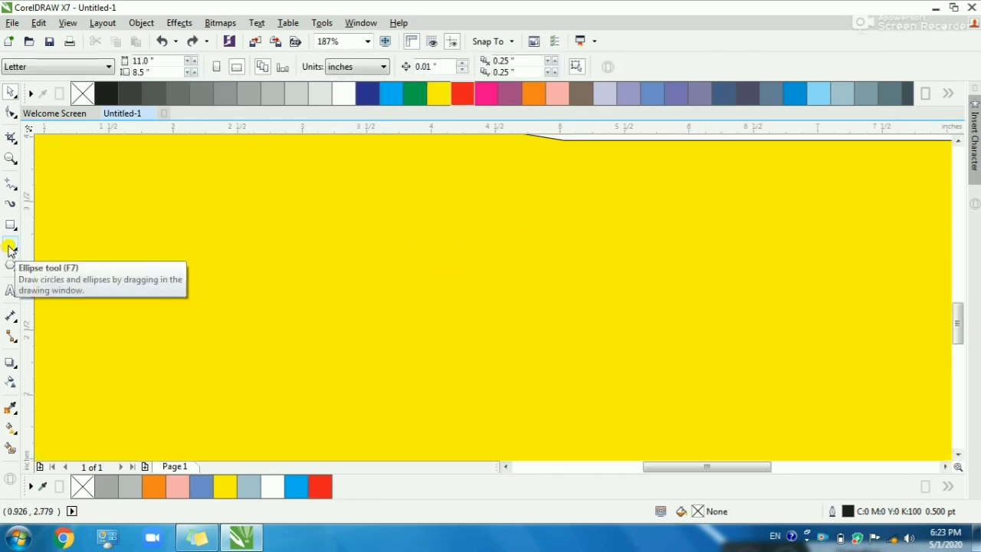
left_click(10, 247)
left_click_drag(245, 247, 457, 326)
key("Delete")
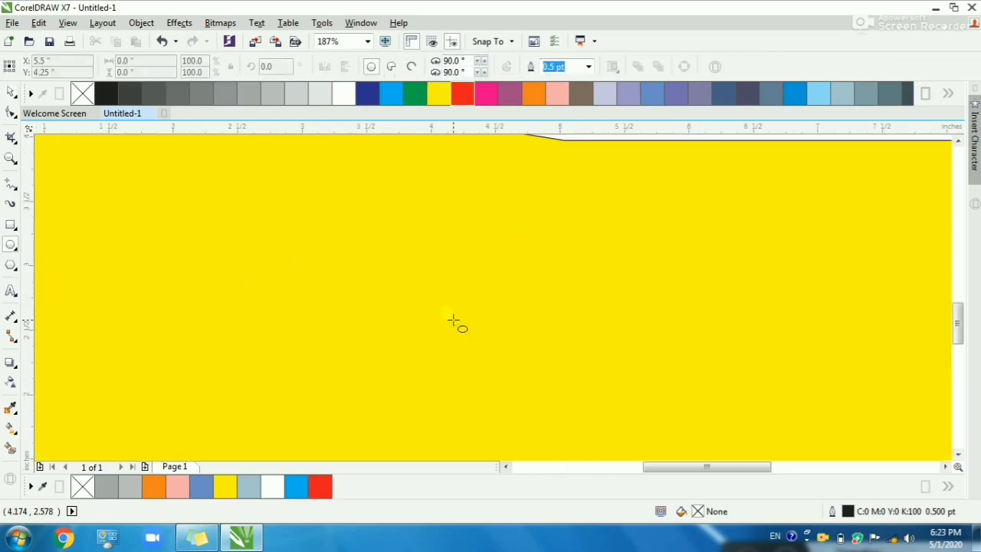
- Draw a rectangle about 1.61 by 0.83 inches below the body and convert it to curves
key("F6")
left_click_drag(232, 251, 439, 356)
key("space")
left_click(16, 113)
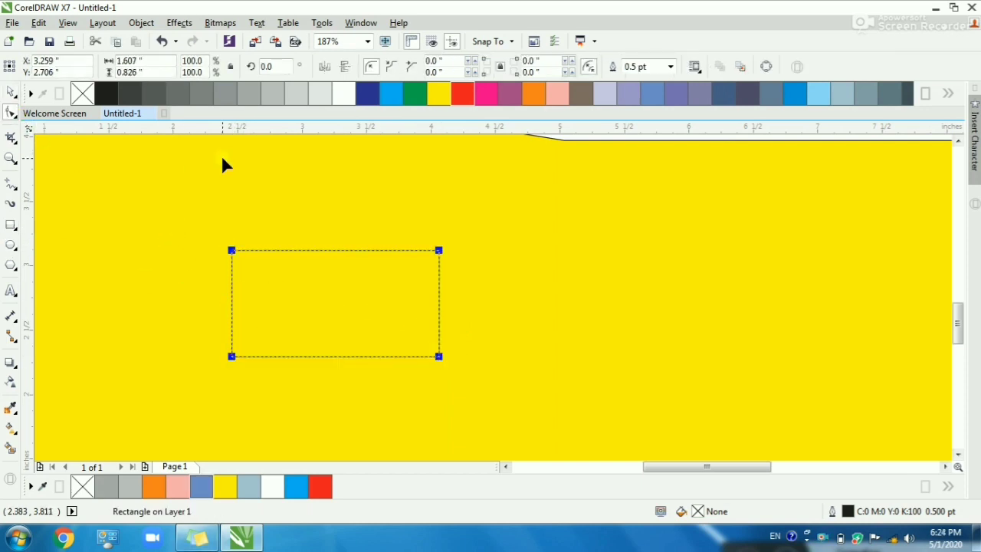
left_click(741, 67)
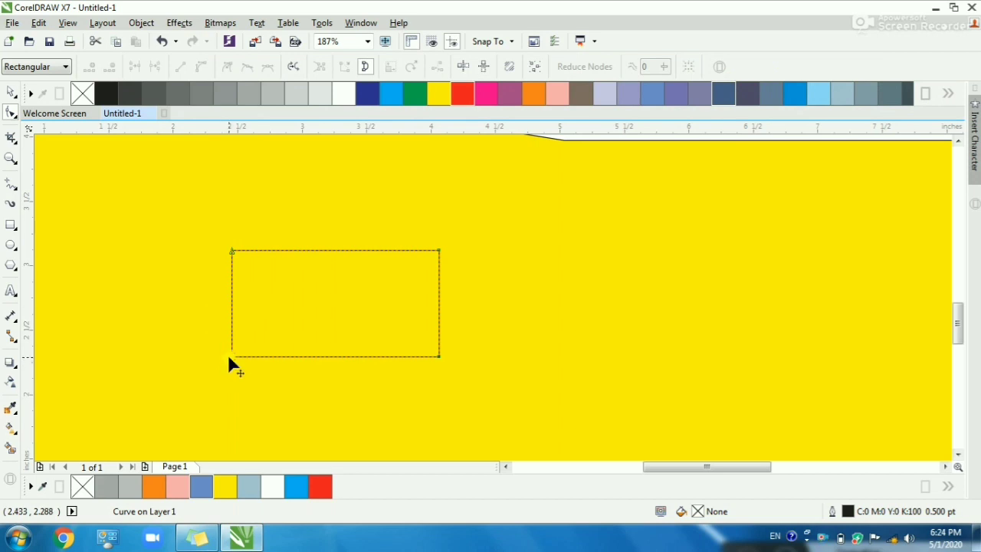
- Taper the rectangle's left end by moving its two corner nodes inward, and convert all its segments to curves
left_click_drag(229, 357, 229, 342)
left_click_drag(231, 250, 233, 259)
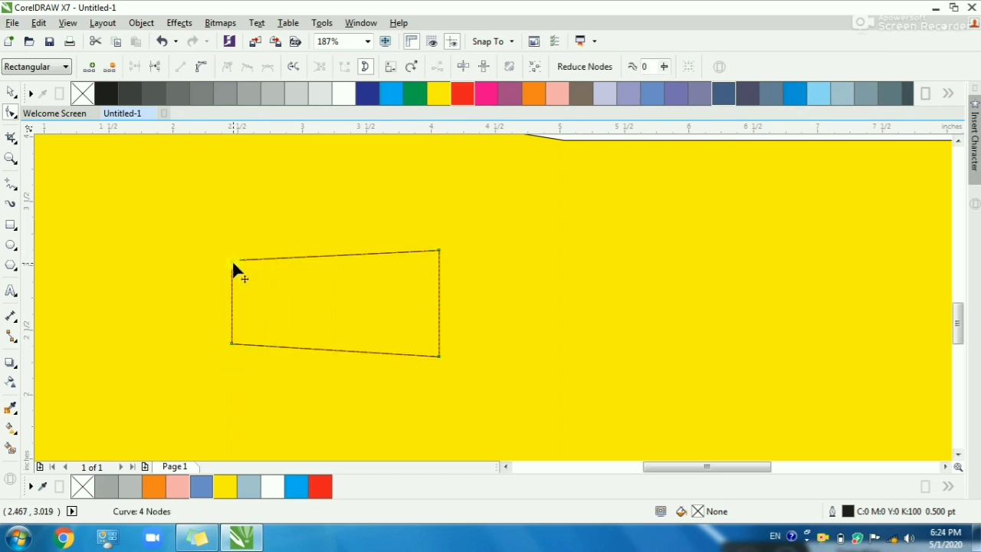
left_click_drag(189, 230, 481, 387)
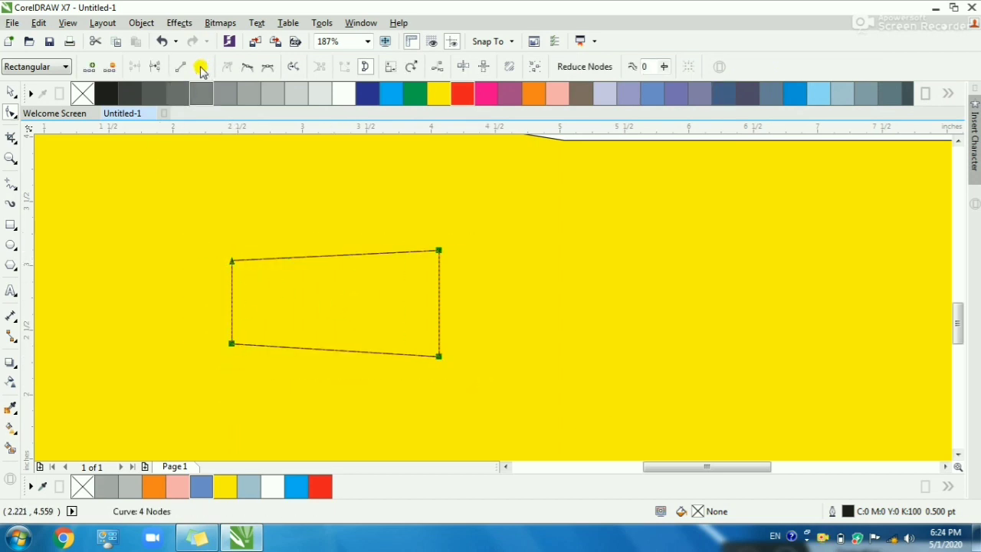
- Bow the tapered shape's top and bottom edges slightly outward
scroll(321, 207, "up", 2)
left_click_drag(382, 308, 378, 294)
scroll(376, 299, "down", 2)
scroll(379, 418, "up", 2)
left_click_drag(373, 383, 372, 385)
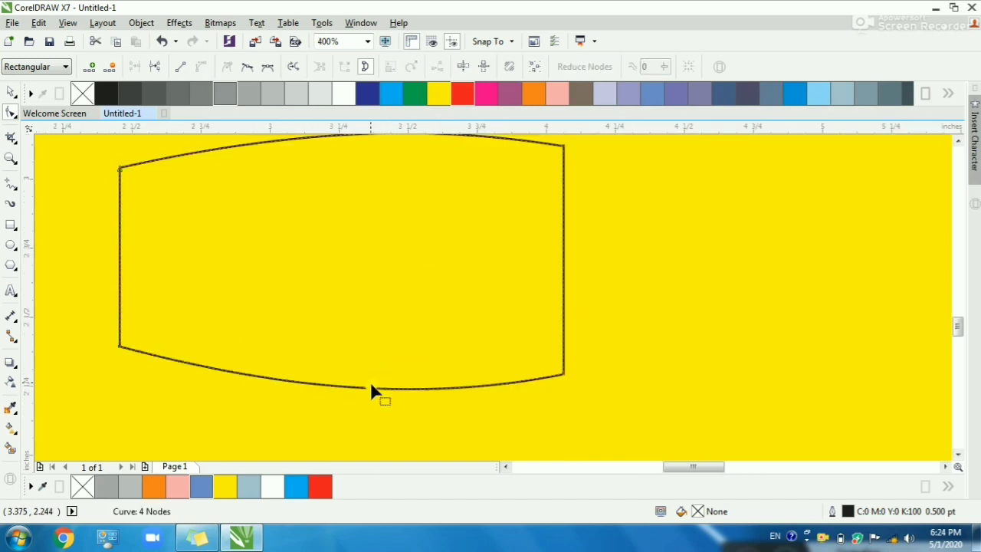
scroll(370, 381, "down", 2)
- Bend the tapered shape's left edge outward into a rounded end and pull out its two control handles
left_click_drag(190, 269, 325, 392)
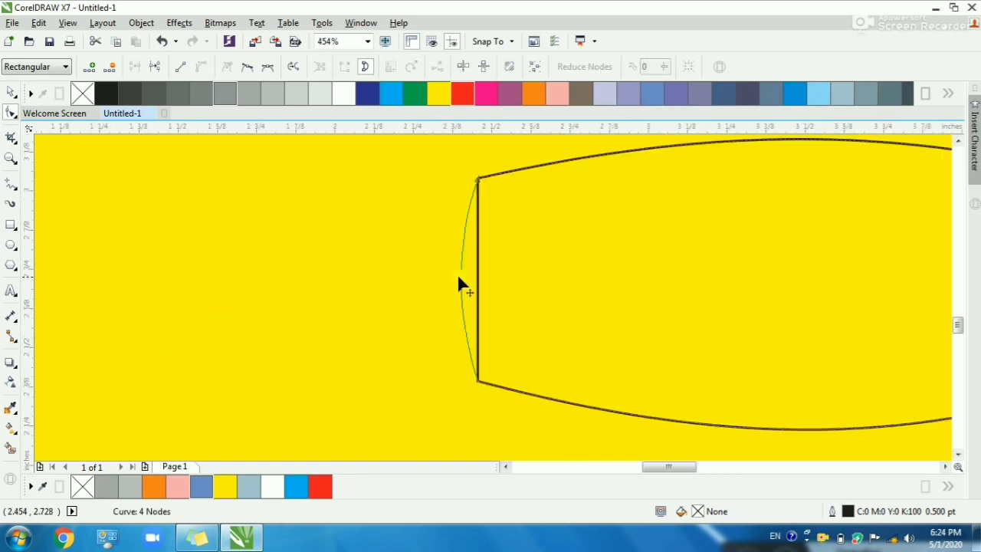
left_click_drag(459, 284, 438, 274)
left_click_drag(426, 314, 389, 212)
left_click_drag(372, 322, 499, 406)
left_click_drag(391, 339, 377, 353)
scroll(401, 295, "up", 1)
- Align the rounded end's upper control handle with the top edge for a smooth transition at the node
key("F2")
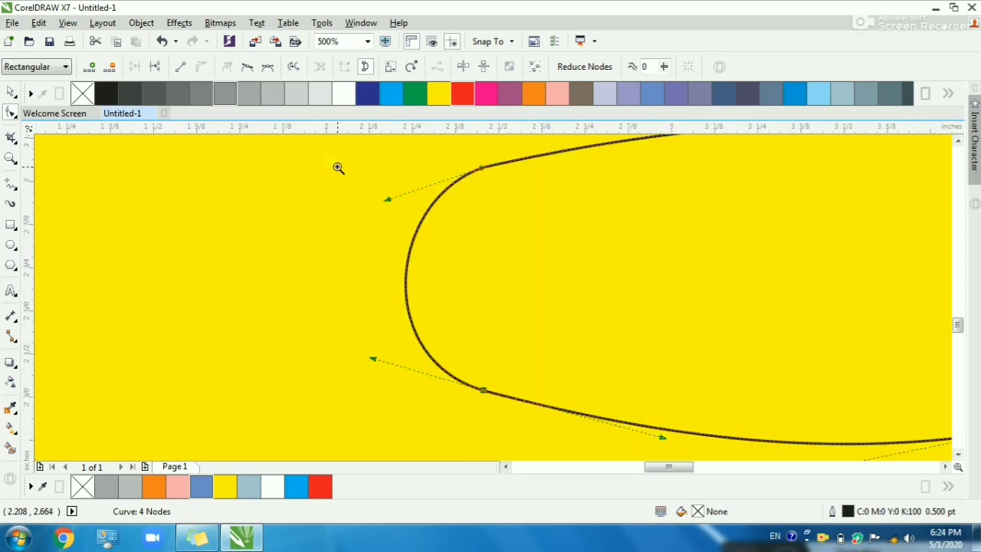
left_click_drag(336, 166, 497, 201)
scroll(414, 268, "down", 3)
left_click_drag(602, 191, 638, 261)
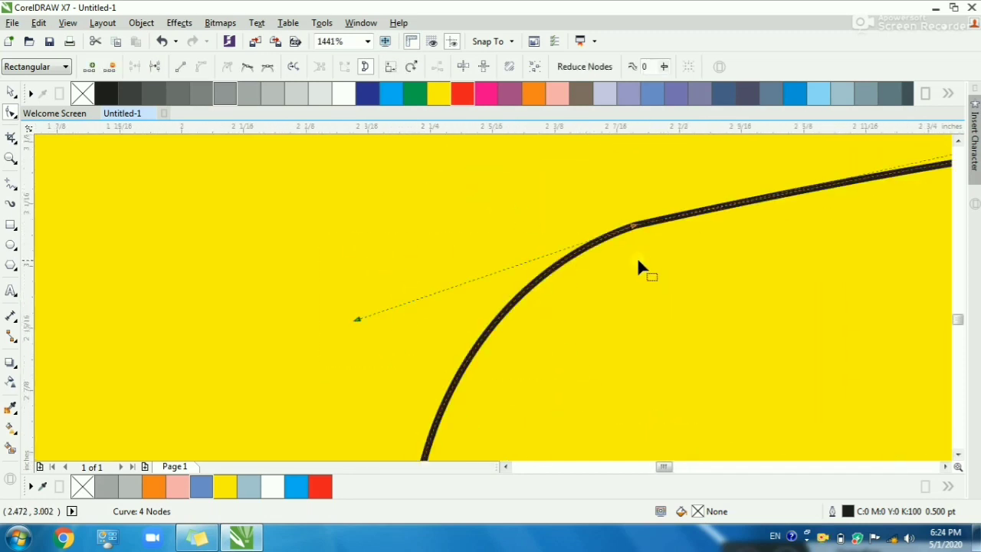
left_click_drag(355, 315, 302, 297)
scroll(301, 297, "down", 2)
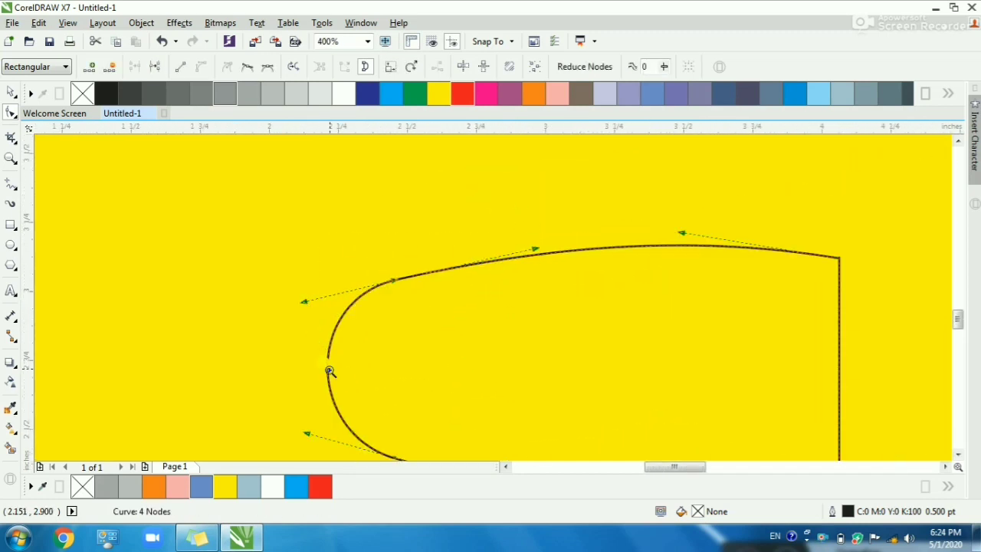
- Extend the rounded end's lower control handle in line with the bottom edge for a smooth transition
key("F2")
left_click_drag(285, 375, 469, 460)
scroll(452, 397, "up", 2)
left_click_drag(222, 232, 181, 228)
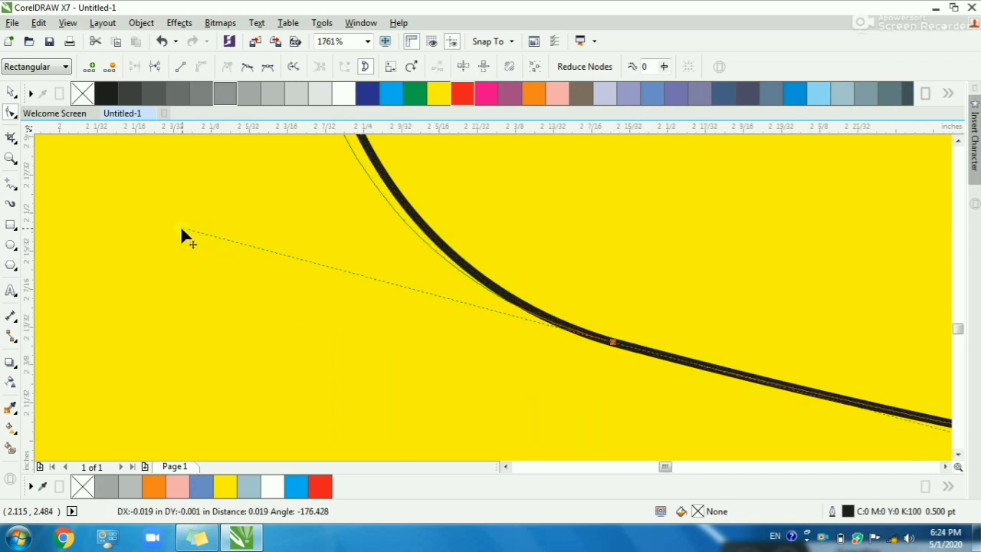
scroll(287, 314, "down", 4)
- Curve the tapered shape's right edge deeply inward and adjust both handles to form an even concave arc
left_click_drag(171, 189, 431, 306)
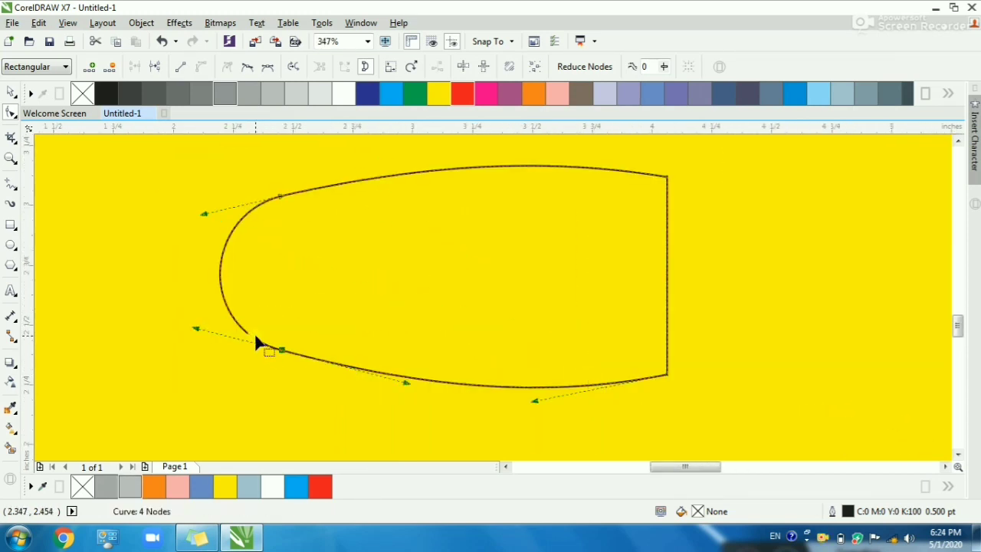
left_click_drag(660, 281, 611, 273)
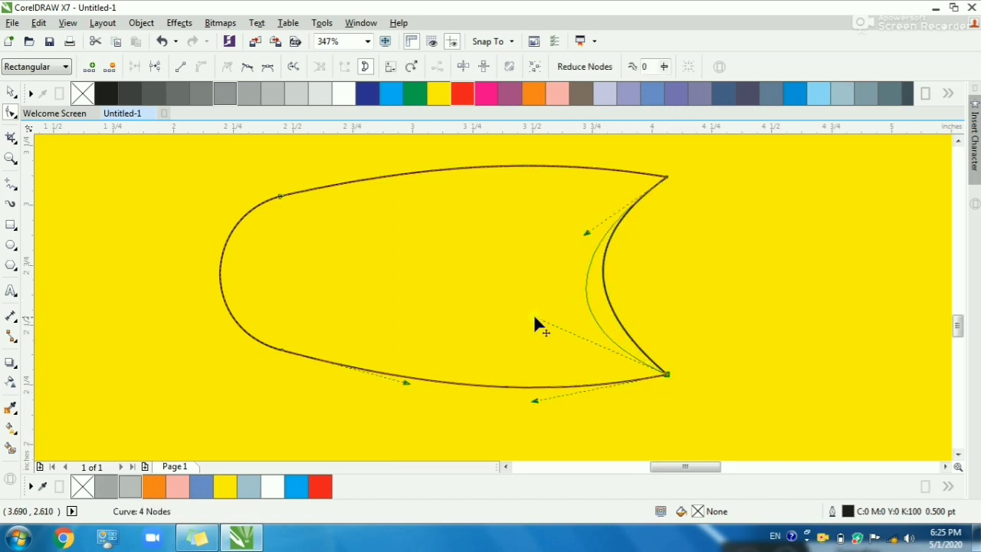
left_click_drag(534, 318, 528, 322)
left_click_drag(587, 234, 559, 193)
left_click_drag(529, 325, 517, 338)
- Draw a circle about 0.84 inches across inside the concave right end of the tapered shape
scroll(517, 334, "down", 2)
key("F2")
left_click_drag(398, 215, 678, 398)
left_click(11, 245)
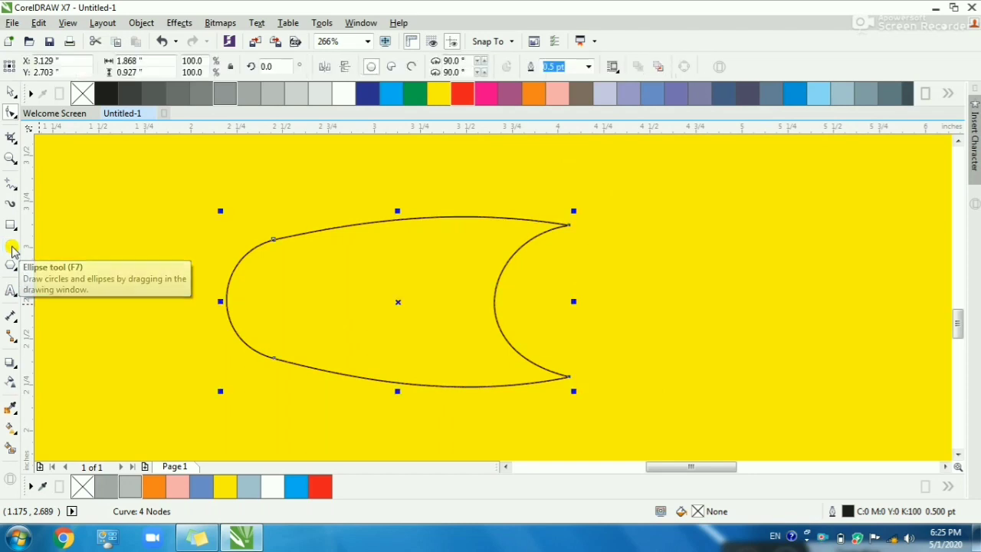
left_click_drag(490, 224, 625, 376)
key("space")
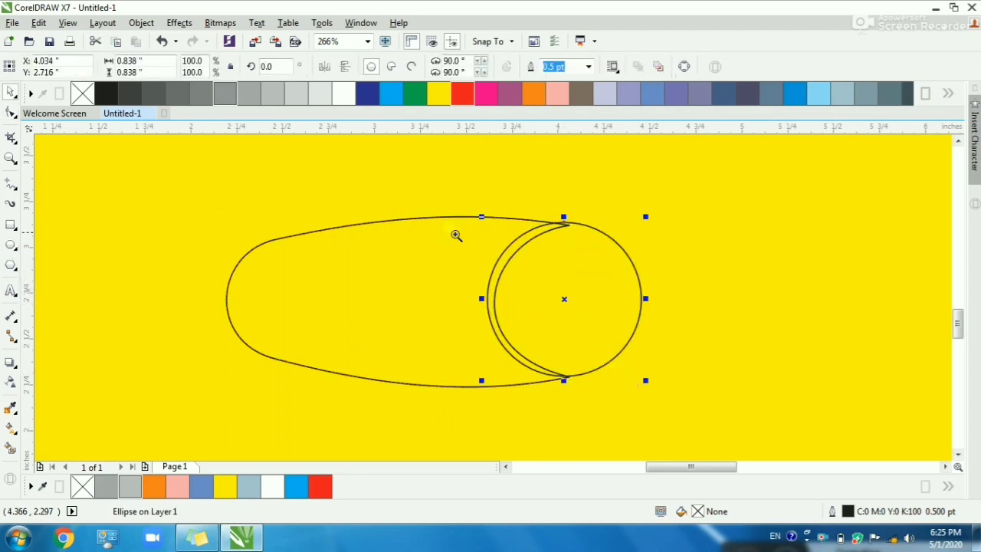
- Move the circle so its top point meets the upper right tip of the tapered shape
scroll(633, 311, "up", 2)
left_click_drag(526, 291, 530, 294)
key("F2")
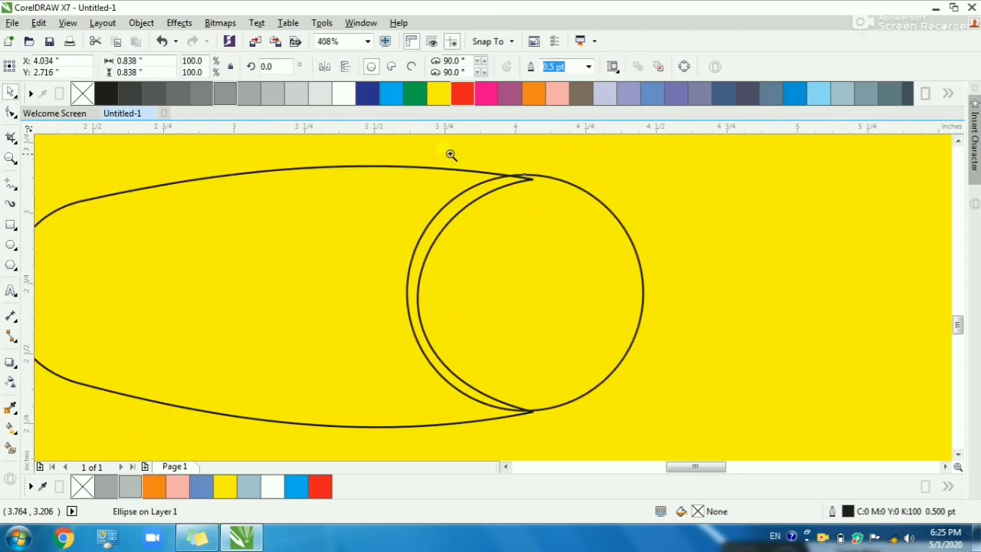
left_click_drag(452, 154, 588, 249)
scroll(490, 230, "down", 5)
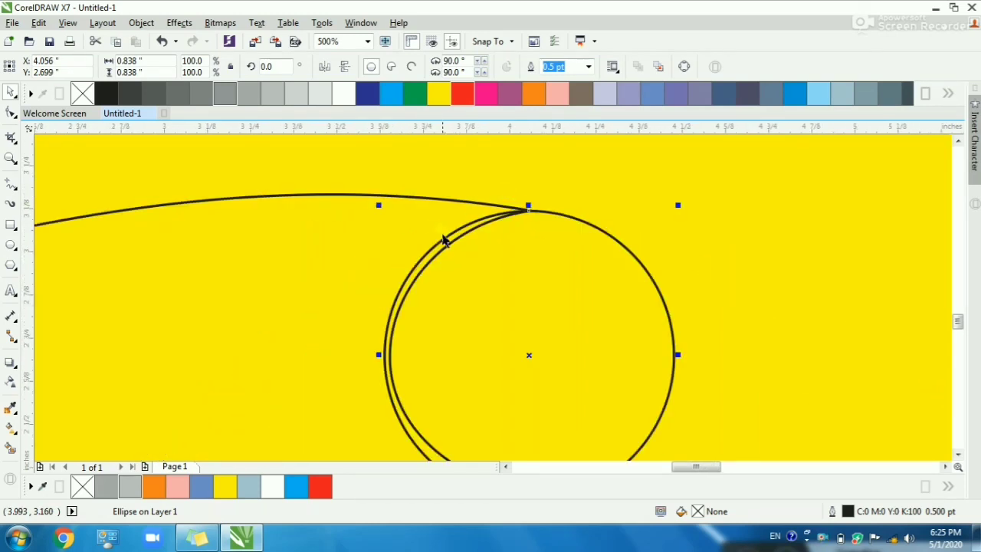
- Reduce the circle's height to about 0.825 inches so its bottom meets the tapered shape's lower right tip
key("F2")
left_click_drag(340, 237, 627, 414)
scroll(471, 360, "up", 2)
scroll(534, 425, "up", 1)
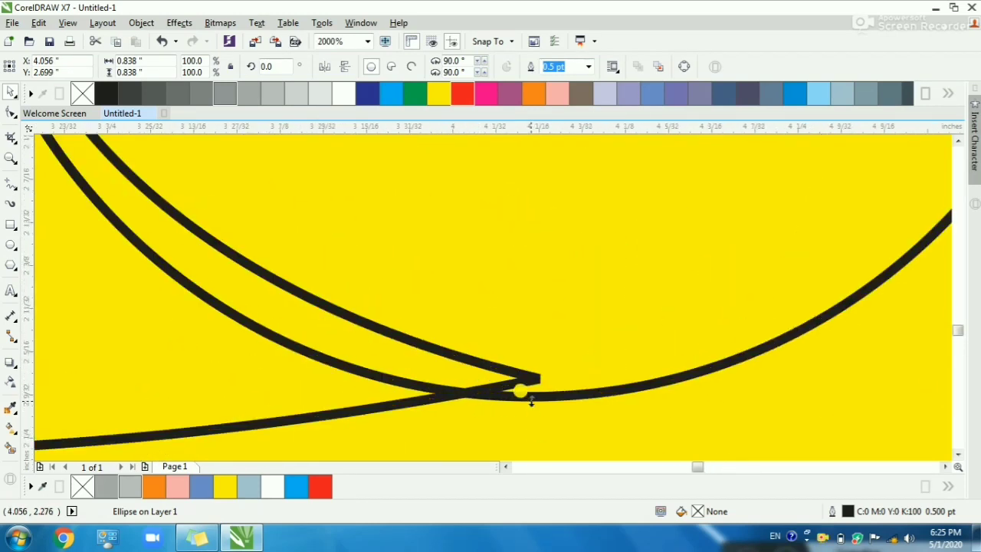
left_click_drag(531, 404, 530, 387)
scroll(528, 388, "down", 3)
key("F2")
- Fill the tapered shape with white and the circle at its open end with light gray
left_click(391, 93)
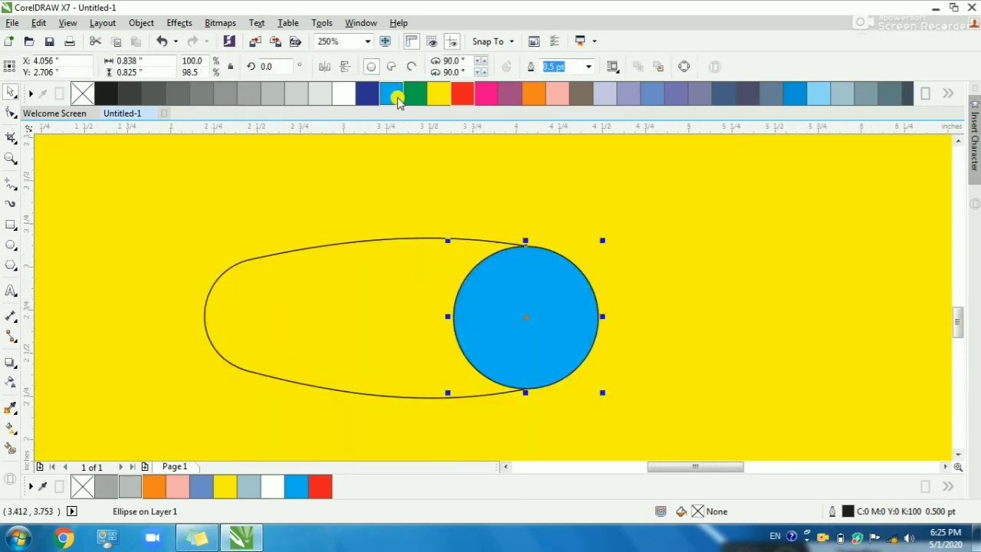
left_click(384, 238)
left_click(344, 93)
left_click(467, 266)
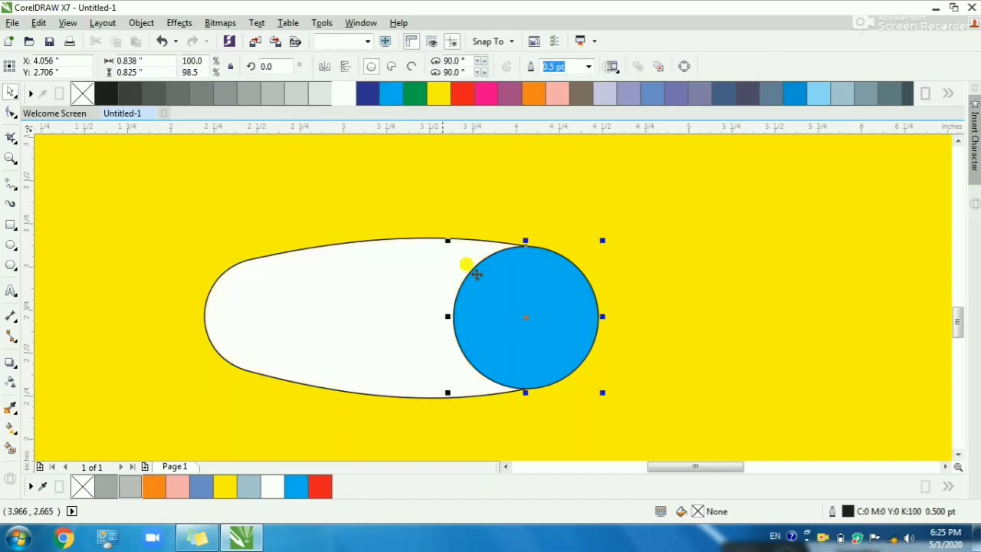
left_click(297, 94)
key("Escape")
- Move the upper and lower nodes of the tapered shape's rounded left end inward to narrow and shorten it
left_click(548, 325)
scroll(548, 324, "up", 1)
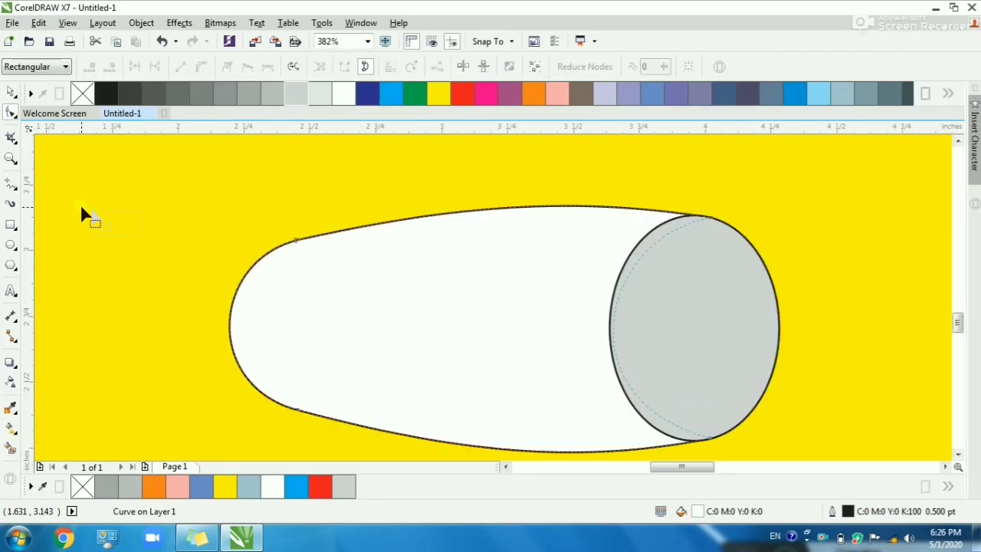
left_click(299, 402)
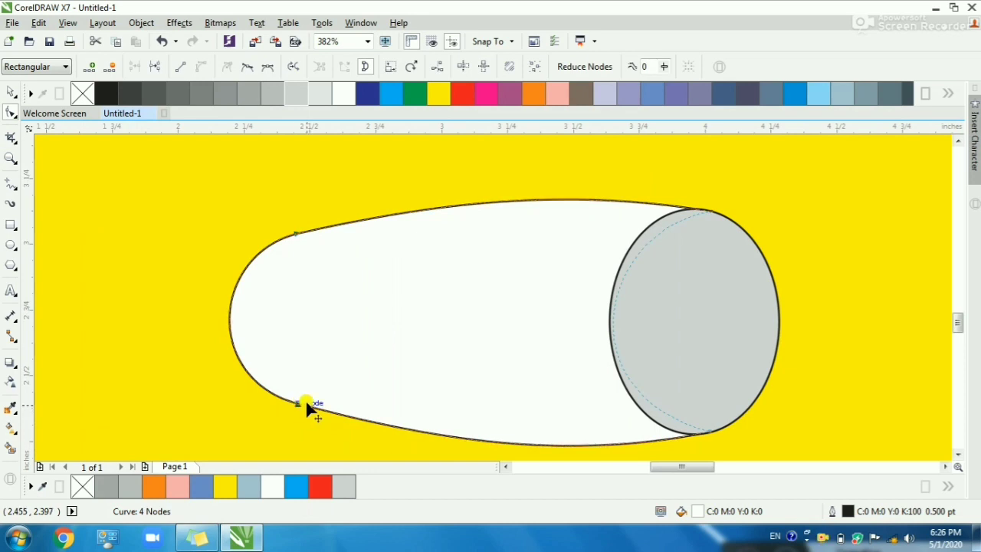
left_click_drag(306, 401, 343, 387)
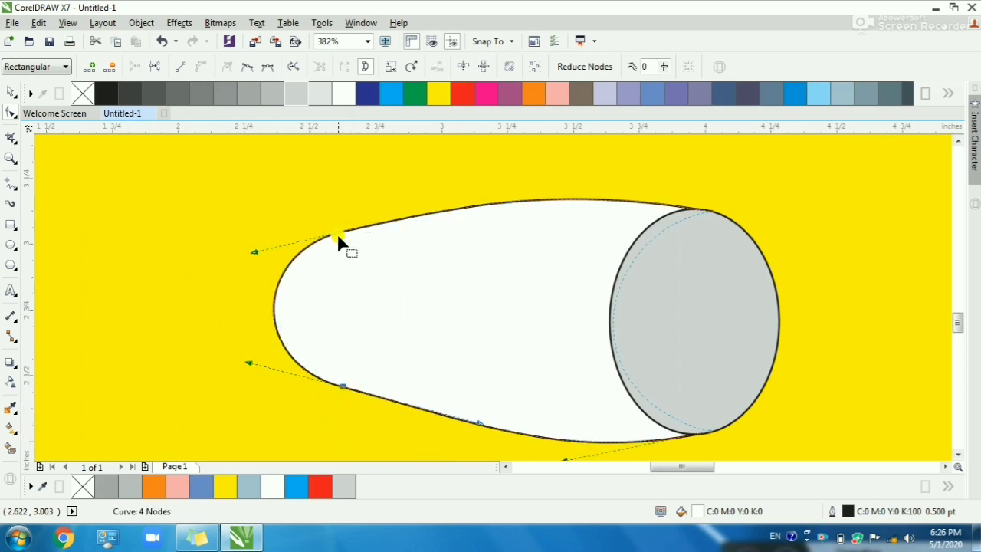
left_click_drag(338, 241, 475, 208)
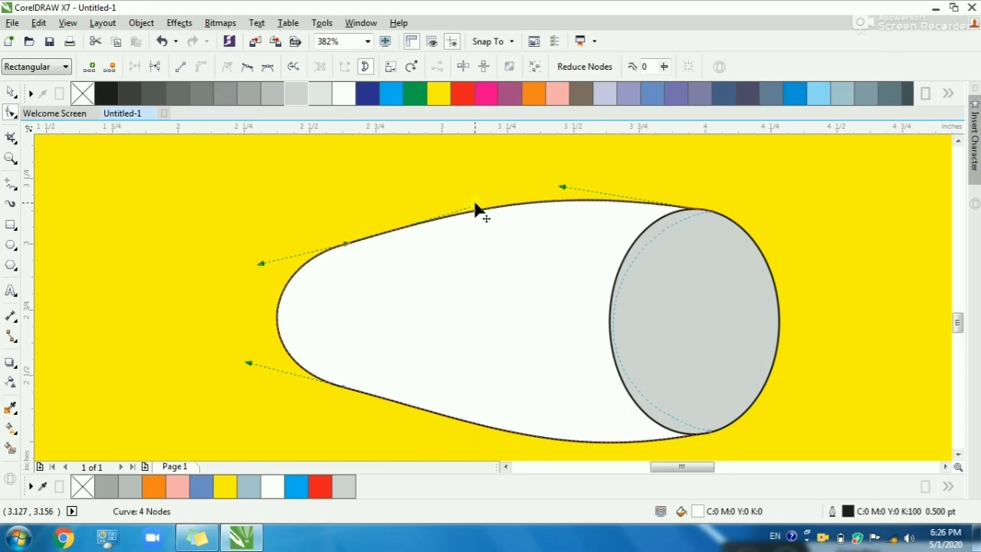
- Refine the tapered shape's lower edge near its left node so it mirrors the upper edge
key("space")
key("Escape")
left_click(406, 270)
key("space")
left_click(344, 386)
scroll(367, 407, "up", 1)
key("F2")
left_click_drag(252, 309, 657, 465)
left_click_drag(800, 373, 770, 403)
scroll(507, 361, "down", 2)
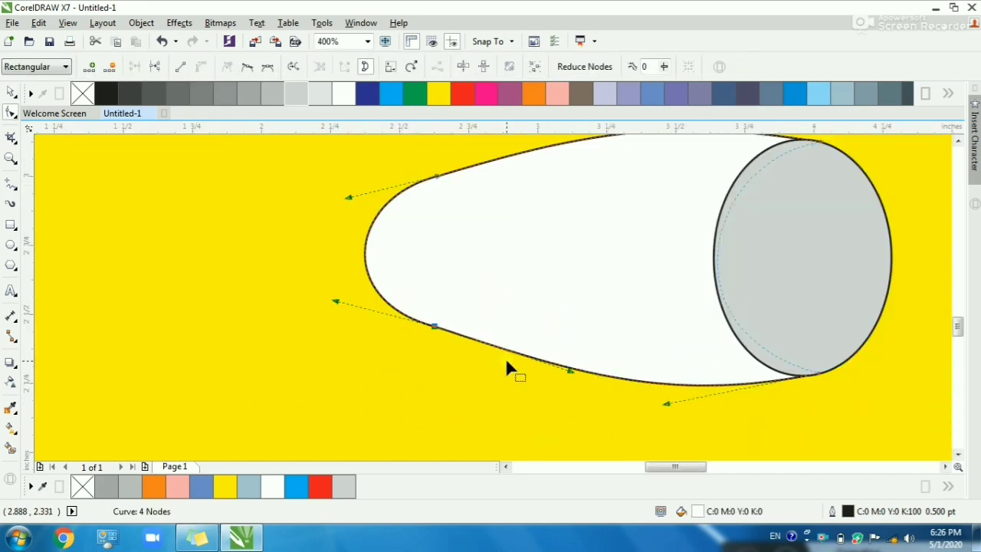
scroll(506, 365, "down", 1)
left_click(541, 348)
- Smart-fill the crescent on the ellipse's left side using a copy offset slightly to the right, and delete the copy
key("space")
left_click(636, 295)
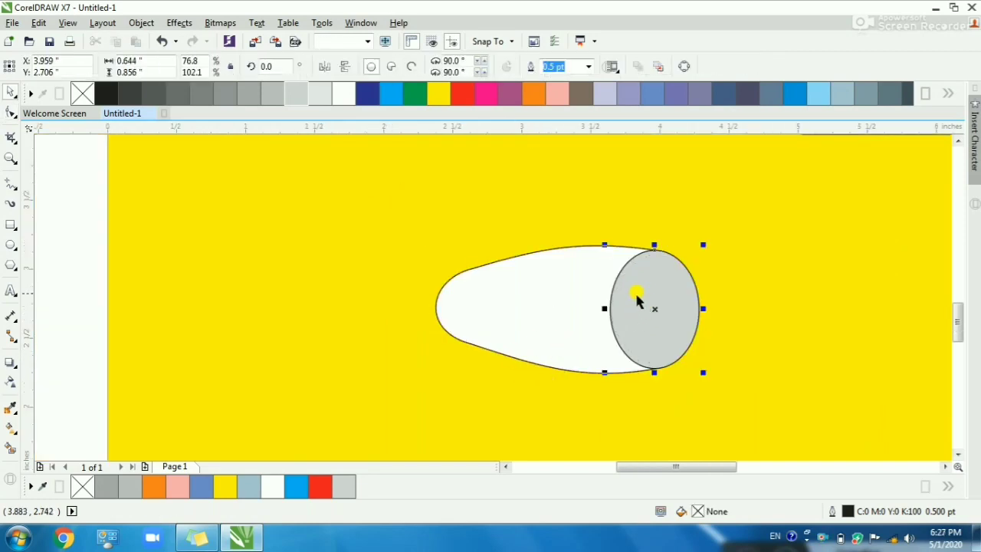
scroll(693, 367, "up", 2)
left_click_drag(572, 297, 593, 299)
left_click(11, 449)
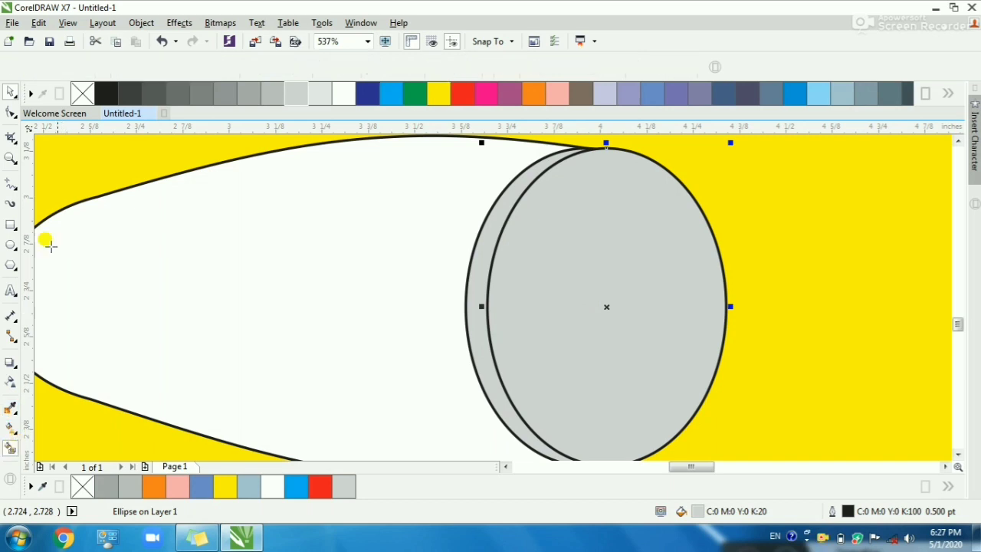
left_click(480, 341)
key("space")
left_click(551, 296)
key("Delete")
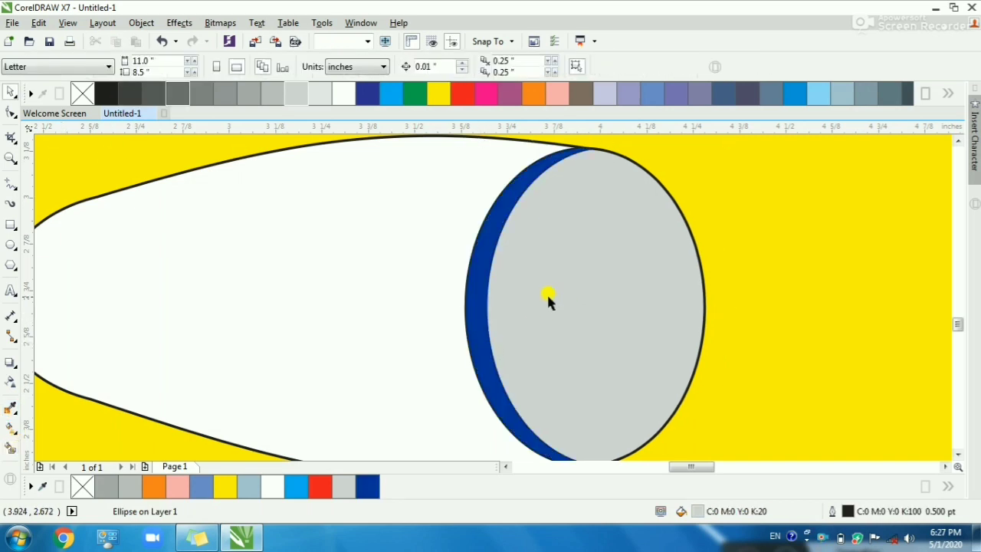
- Smart-fill the crescent on the ellipse's right side using a copy offset slightly to the left, and delete the copy
left_click(580, 306)
left_click_drag(602, 315, 585, 312)
right_click(585, 312)
key("space")
left_click(694, 276)
key("space")
left_click(633, 283)
key("Delete")
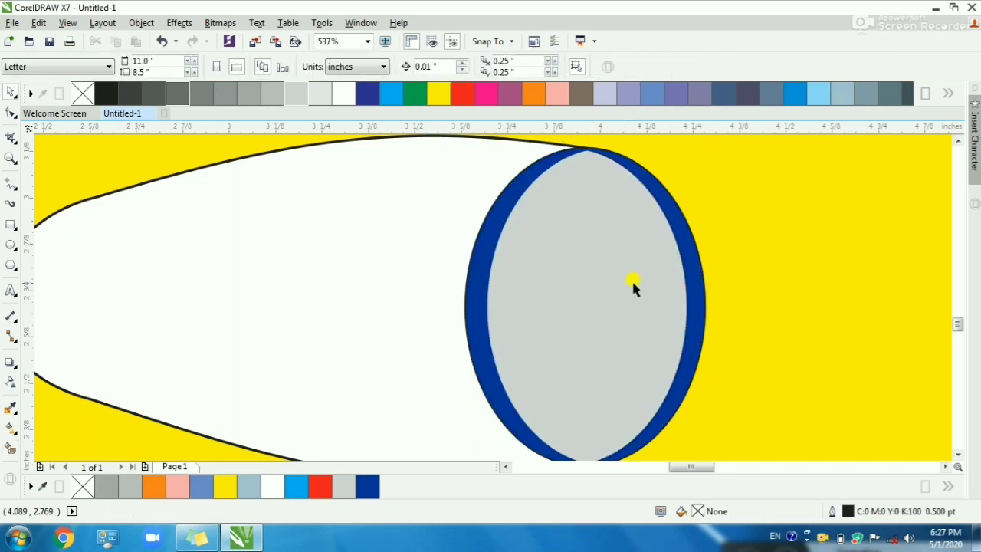
- Recolor both blue crescents along the ellipse's rim with 80% black
scroll(634, 283, "down", 1)
key("F2")
left_click_drag(468, 198, 713, 368)
left_click(437, 324)
left_click(477, 322, "shift")
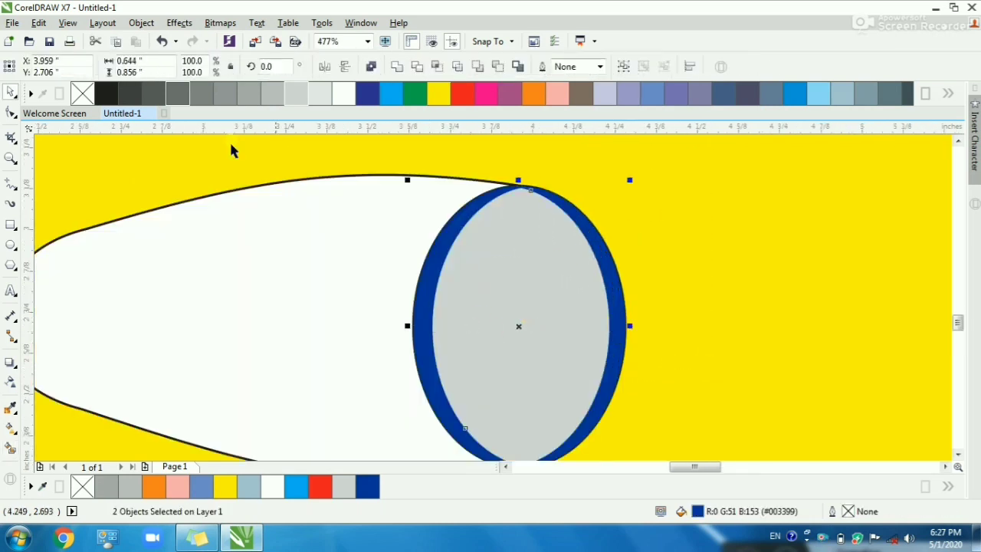
left_click(154, 94)
key("Escape")
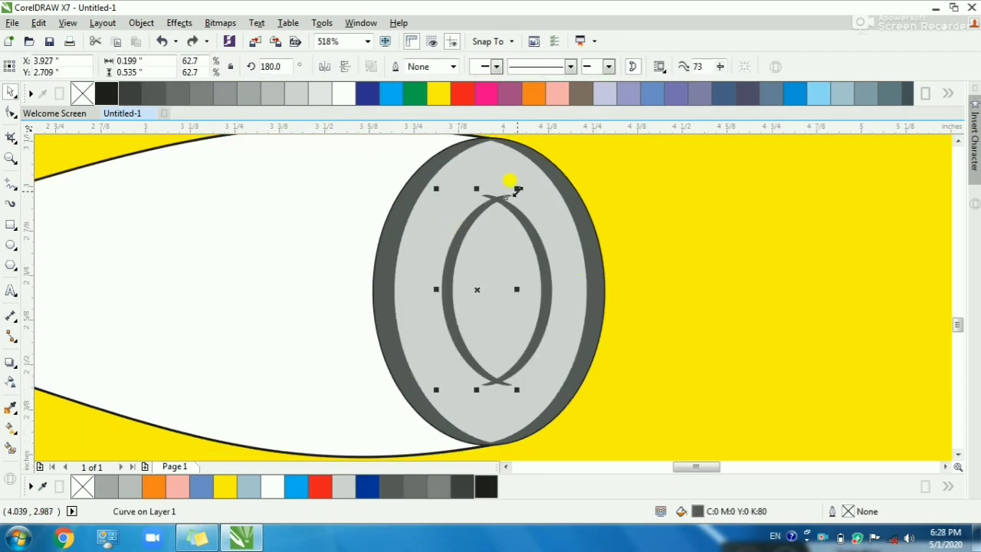
- Enlarge the inner left crescent to about 0.292 by 0.786 inches and smart-fill the gap between it and the rim
left_click_drag(517, 189, 552, 147)
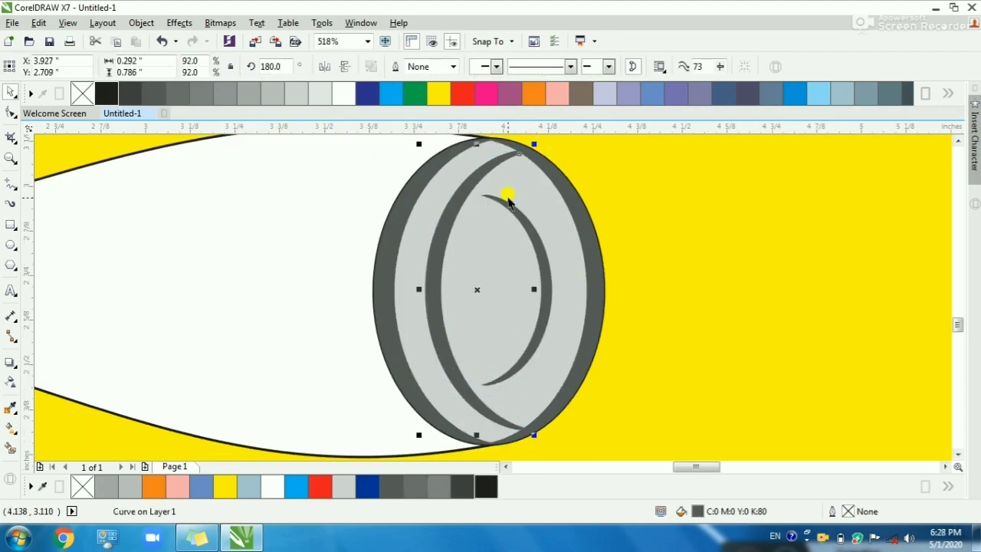
left_click(11, 449)
left_click(409, 299)
key("space")
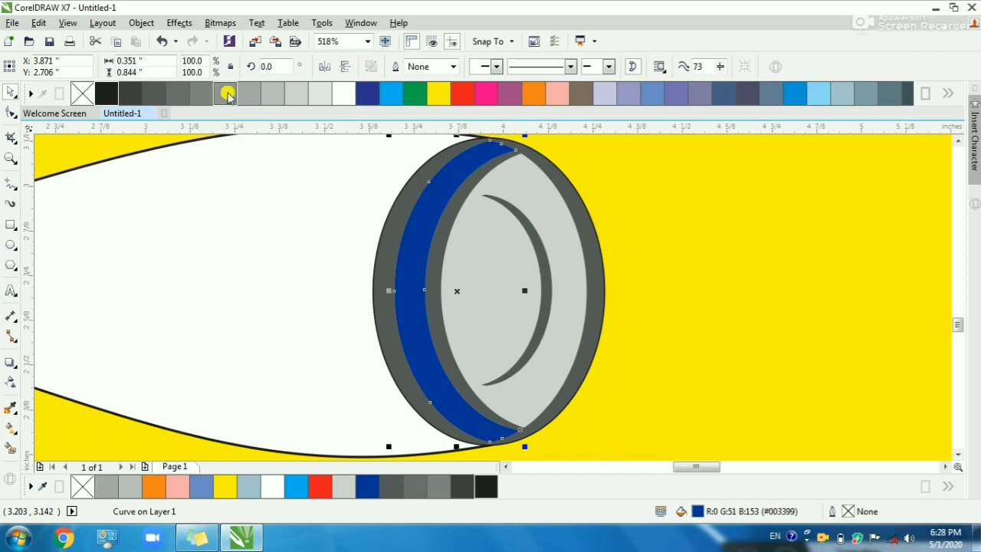
- Color the new inner band 90% black and delete the enlarged crescent beside it
left_click(226, 93)
left_click(130, 95)
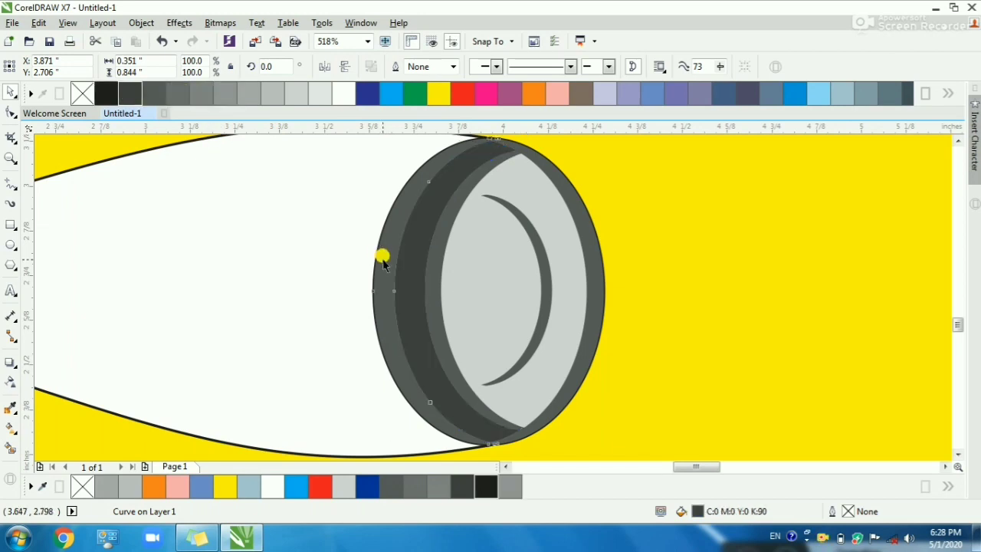
left_click(444, 278)
key("Delete")
- Try removing the remaining inner right crescent, and undo the deletion
left_click(541, 279)
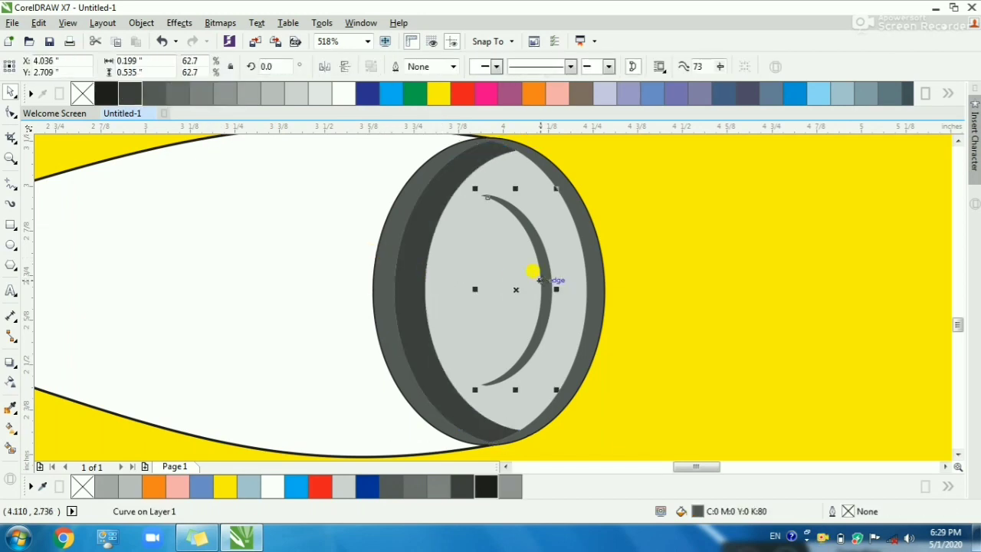
key("Delete")
scroll(540, 287, "down", 2)
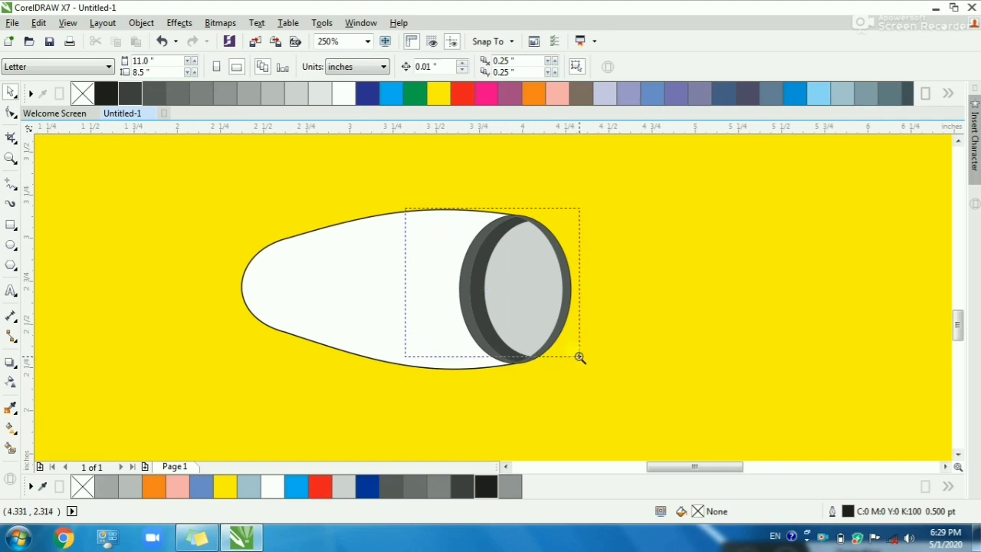
scroll(507, 290, "up", 2)
key("ctrl+z")
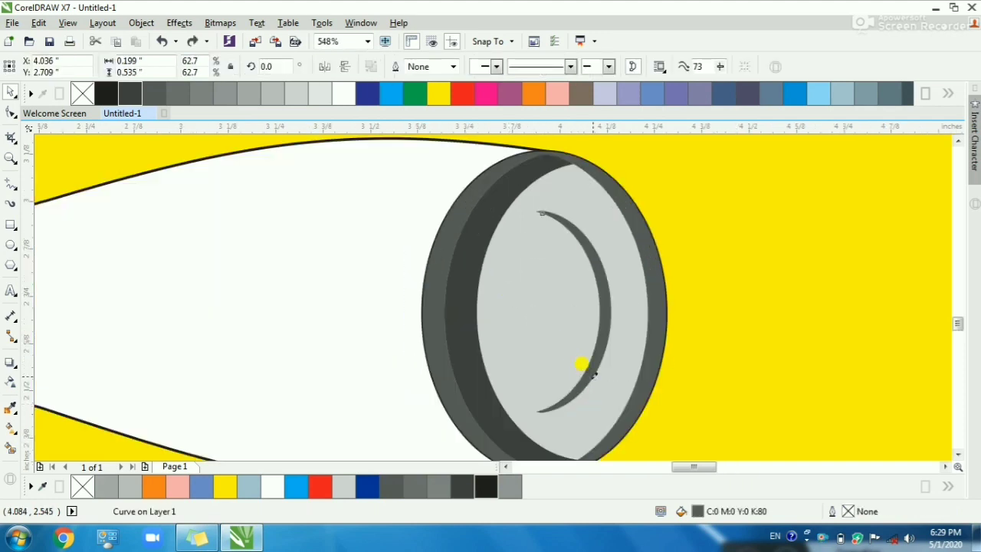
- Enlarge the inner right crescent to about 0.326 by 0.765 inches, rotate it to about 354.2°, and place it inside the right rim
left_click_drag(614, 209, 631, 170)
left_click_drag(611, 262, 610, 250)
mouse_move(593, 203)
left_mouse_down()
mouse_move(599, 194)
mouse_move(587, 185)
left_mouse_up()
scroll(587, 208, "down", 2)
left_click_drag(555, 296, 526, 346)
scroll(526, 346, "down", 2)
scroll(556, 263, "up", 2)
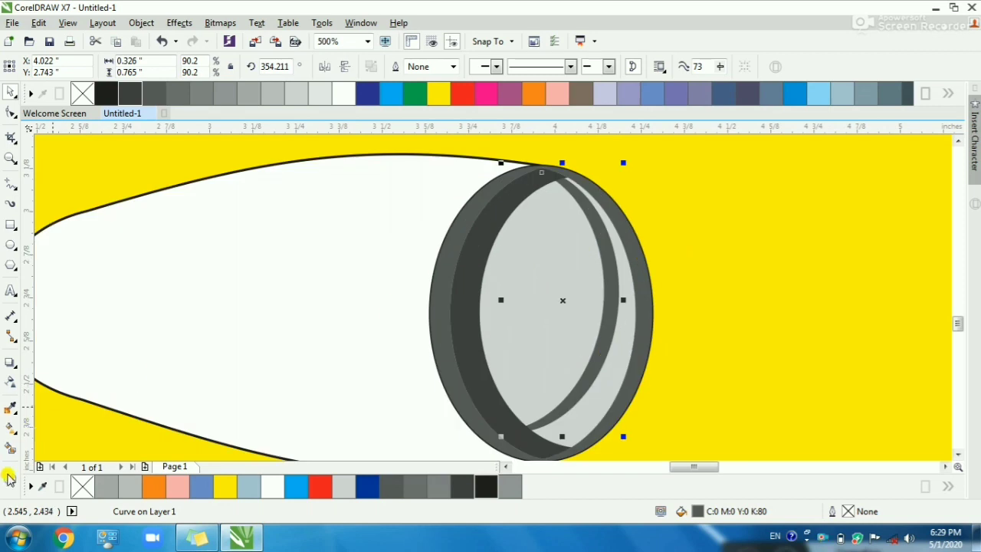
- Smart-fill the central opening and color it black, and color the inner right crescent white
left_click(11, 449)
left_click(523, 322)
left_click(107, 94)
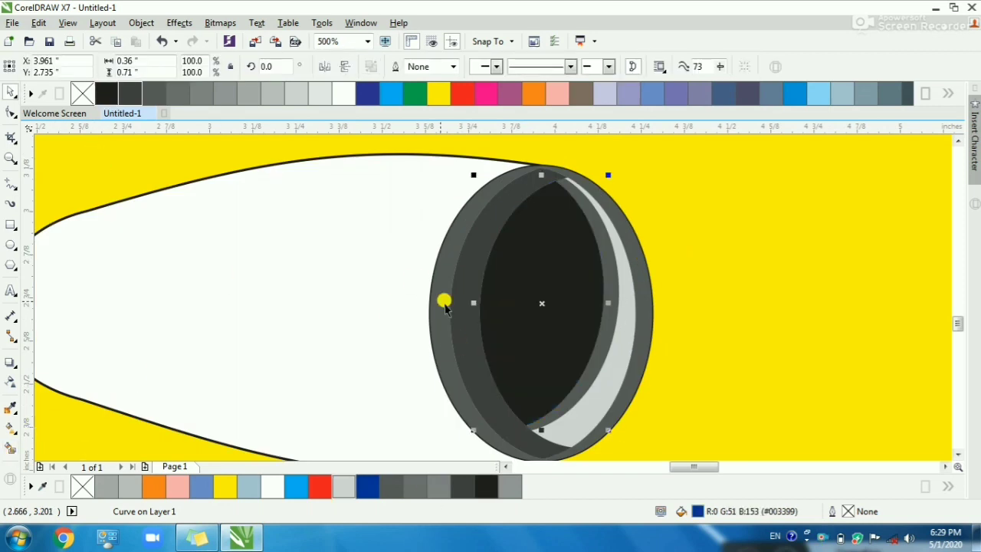
left_click(591, 363)
left_click(345, 93)
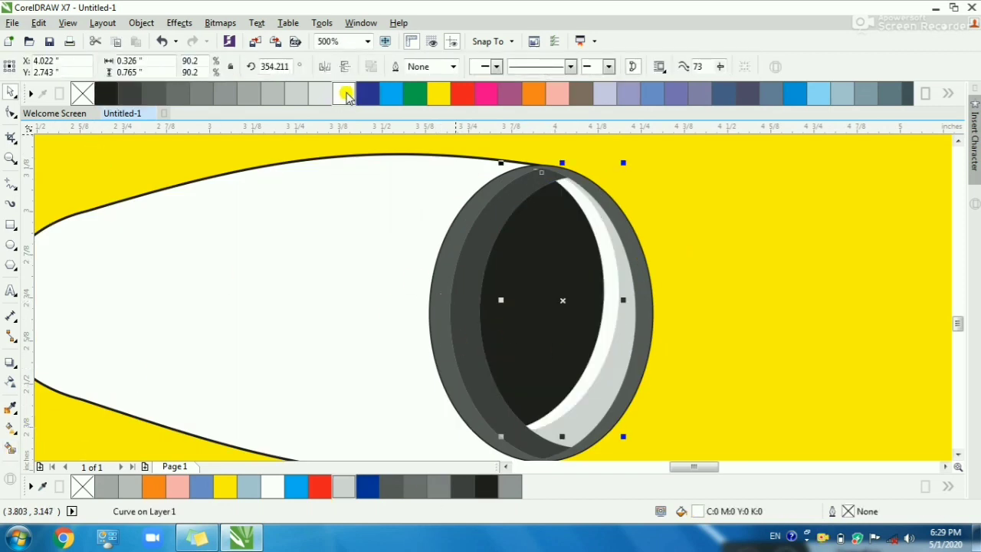
- Try a 30% black fill on the base ellipse that shows as the inner right band
left_click(469, 297)
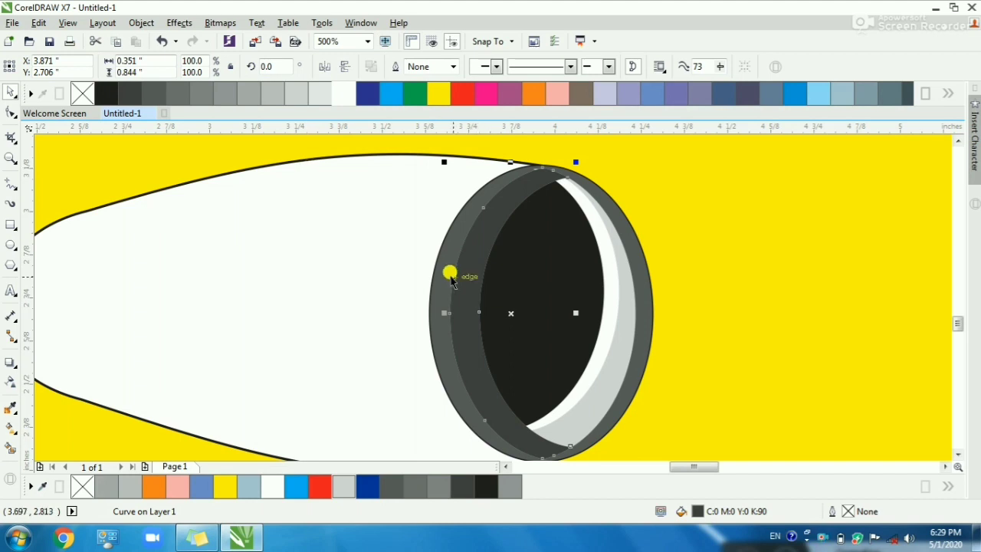
scroll(451, 280, "down", 2)
key("Escape")
left_click_drag(558, 340, 564, 343)
left_click(502, 361)
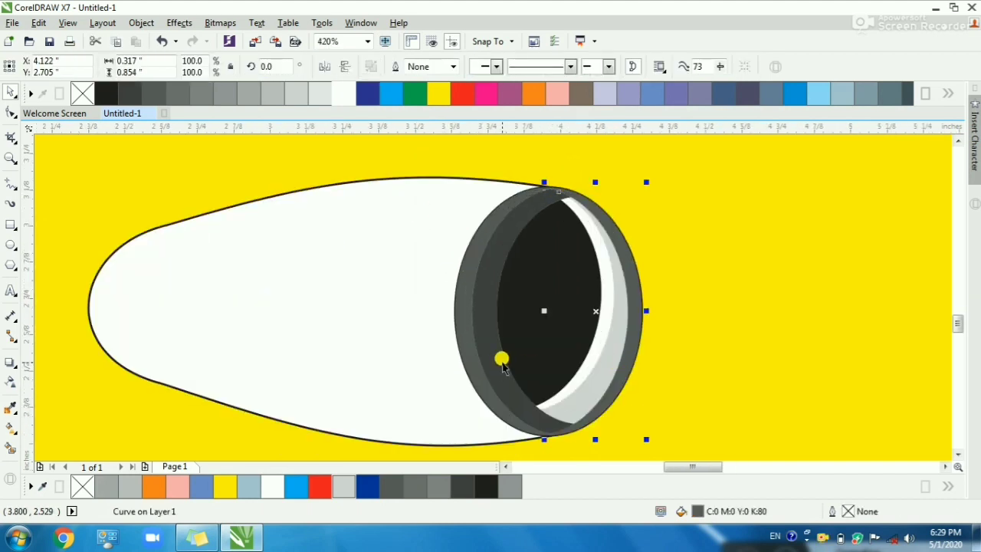
left_click(587, 390)
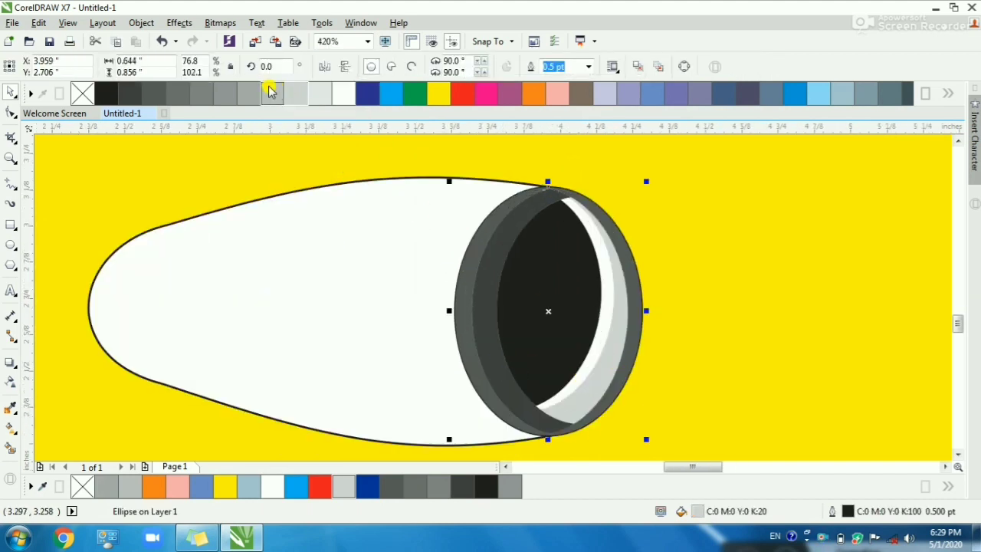
left_click(511, 274)
left_click(594, 272)
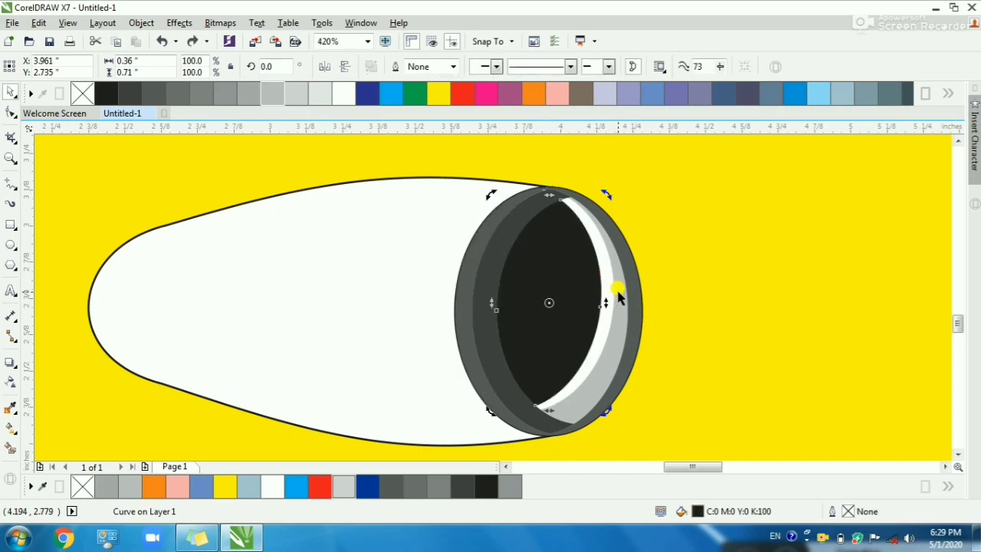
left_click_drag(620, 308, 603, 332)
key("ctrl+z")
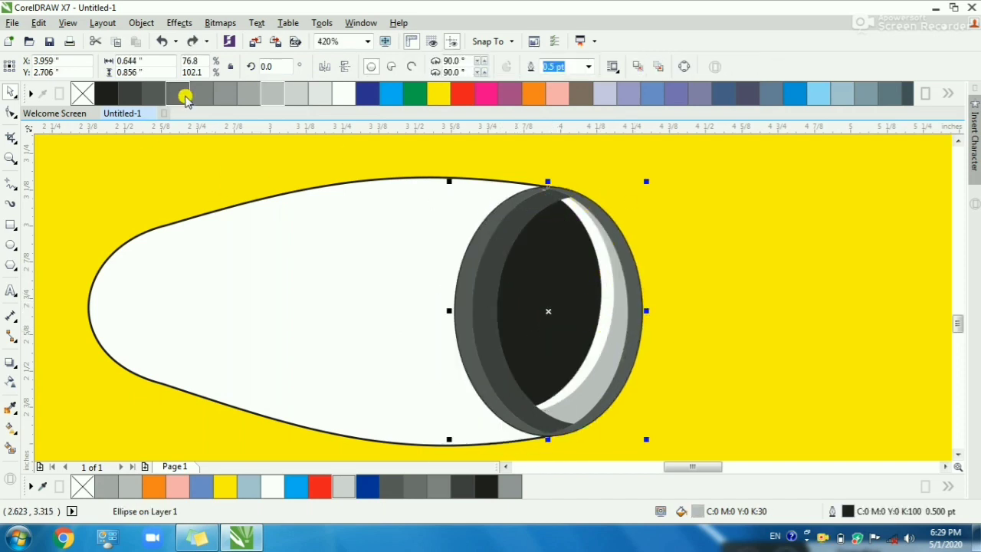
- Fill the base ellipse with 60% black to darken the band beside the white crescent
left_click(184, 99)
left_click(205, 98)
key("Escape")
scroll(408, 283, "down", 1)
scroll(473, 245, "up", 1)
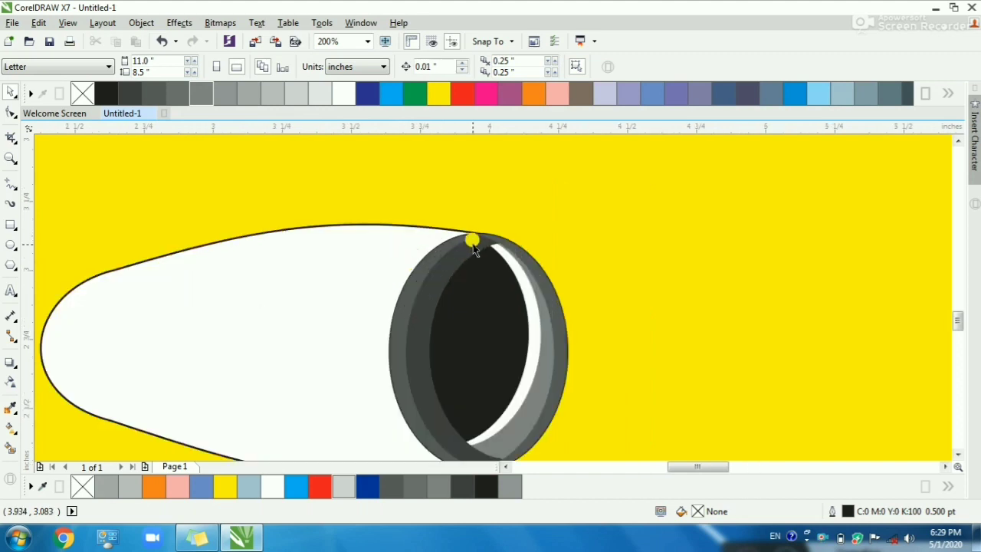
- Reshape the white crescent's upper tip by moving its end nodes so no white sliver shows past the dark band
scroll(473, 247, "up", 2)
left_click(473, 244)
scroll(469, 230, "down", 1)
scroll(490, 237, "up", 2)
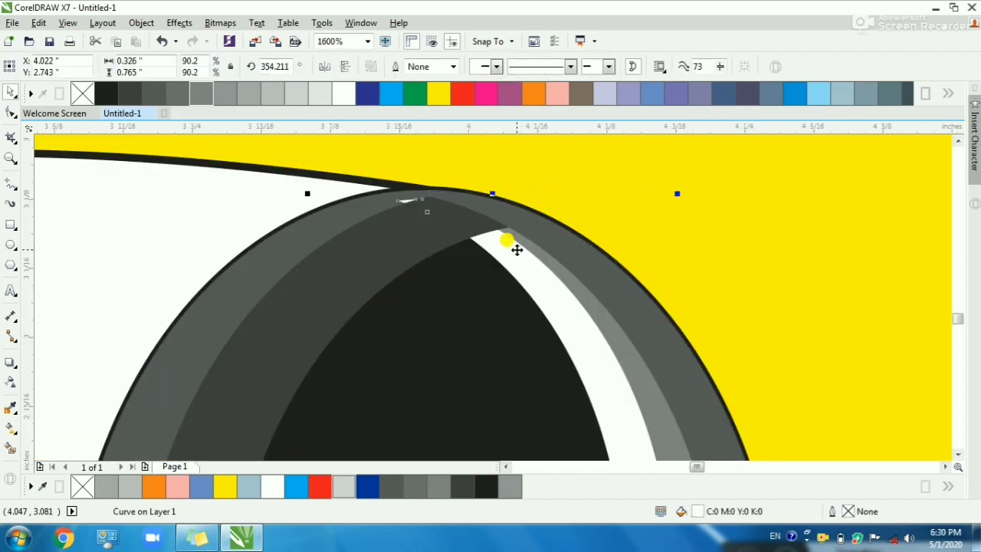
key("F10")
scroll(386, 181, "up", 2)
left_click_drag(646, 355, 647, 355)
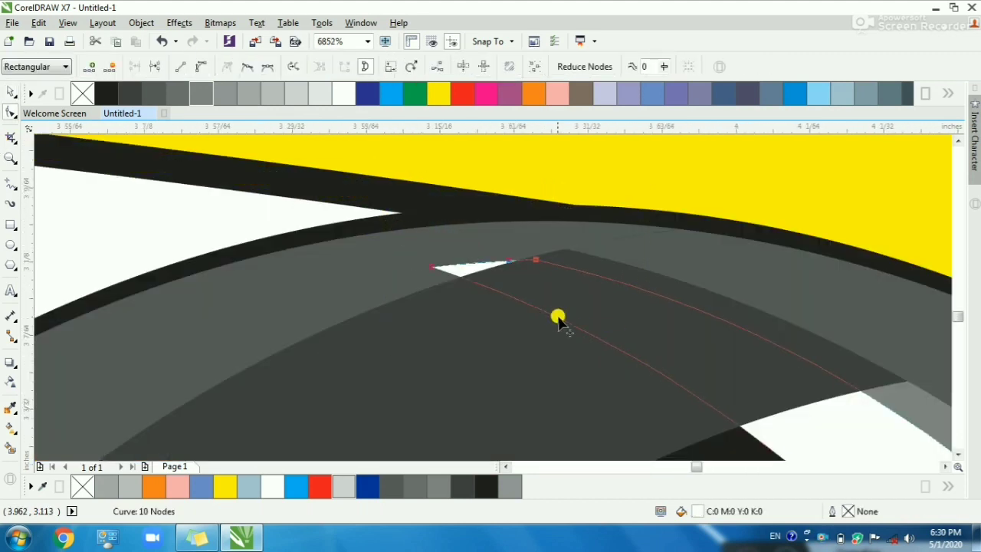
left_click_drag(558, 317, 592, 341)
scroll(567, 298, "down", 1)
key("space")
scroll(551, 270, "down", 2)
scroll(551, 270, "down", 2)
- Remove the outlines from all seven objects of the engine part
left_click(364, 243)
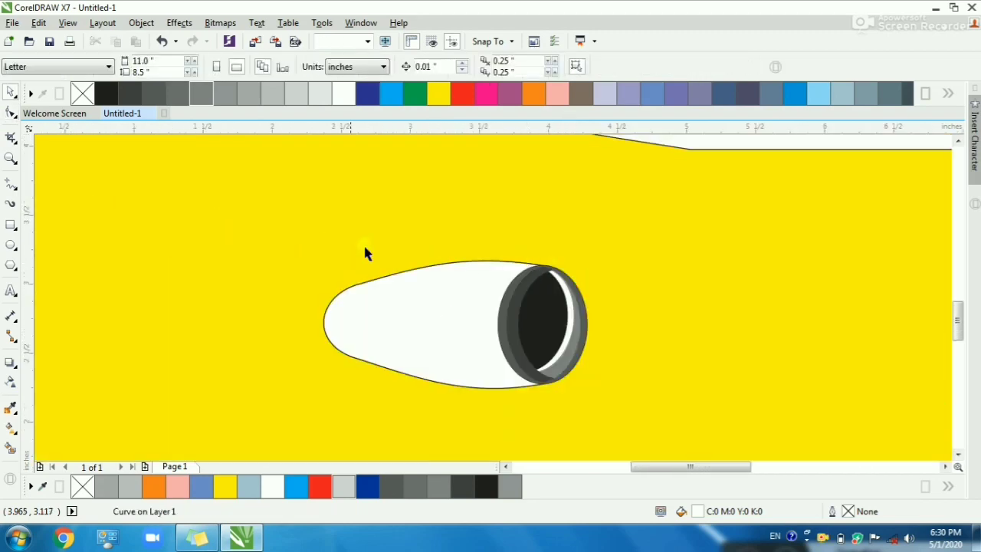
left_click_drag(296, 221, 659, 436)
left_click(603, 71)
left_click(577, 80)
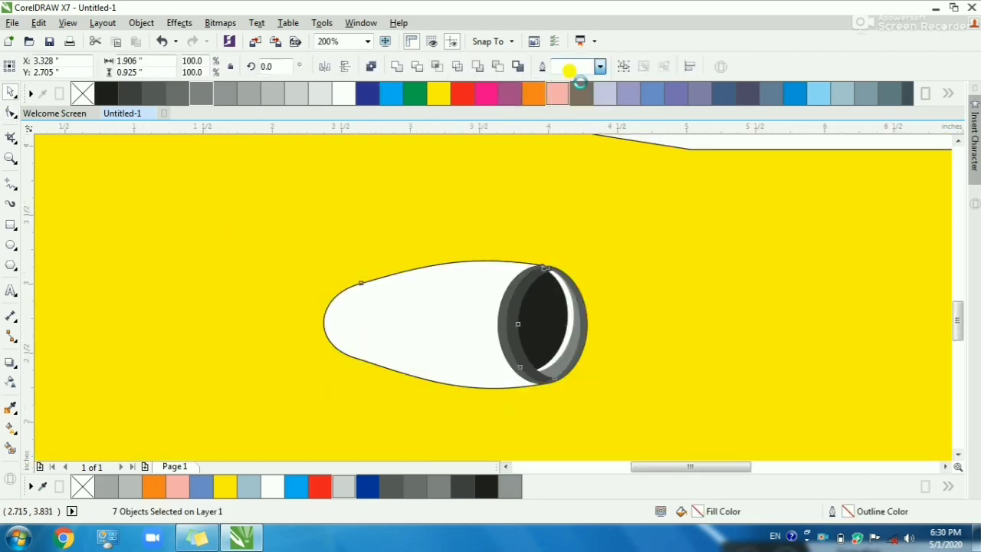
left_click(307, 232)
- Apply a vertical linear gradient to the engine body, from white at the upper edge to 60% black at the lower edge
key("F2")
left_click_drag(269, 230, 663, 392)
left_click(442, 315)
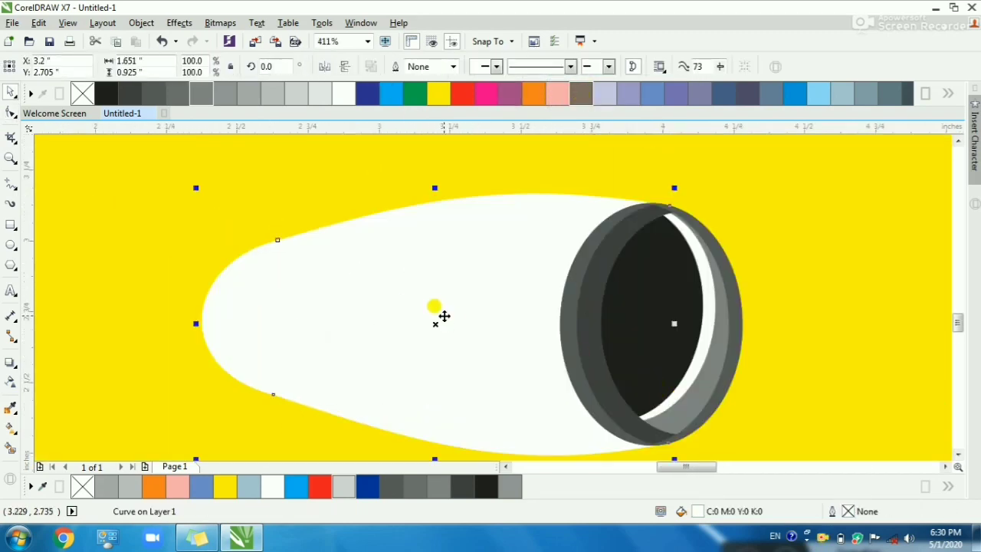
key("g")
left_click_drag(437, 276, 435, 442)
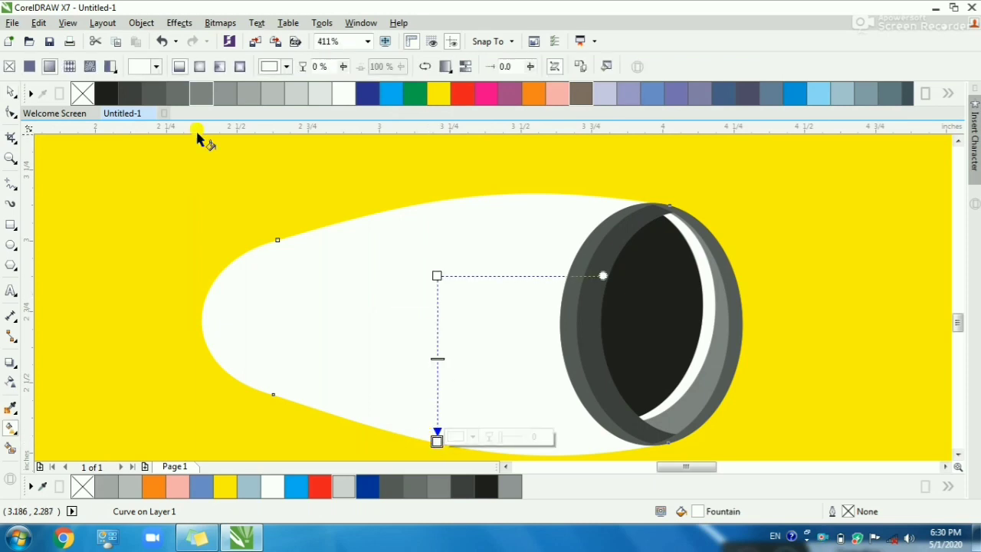
left_click(202, 94)
left_click_drag(437, 275, 437, 208)
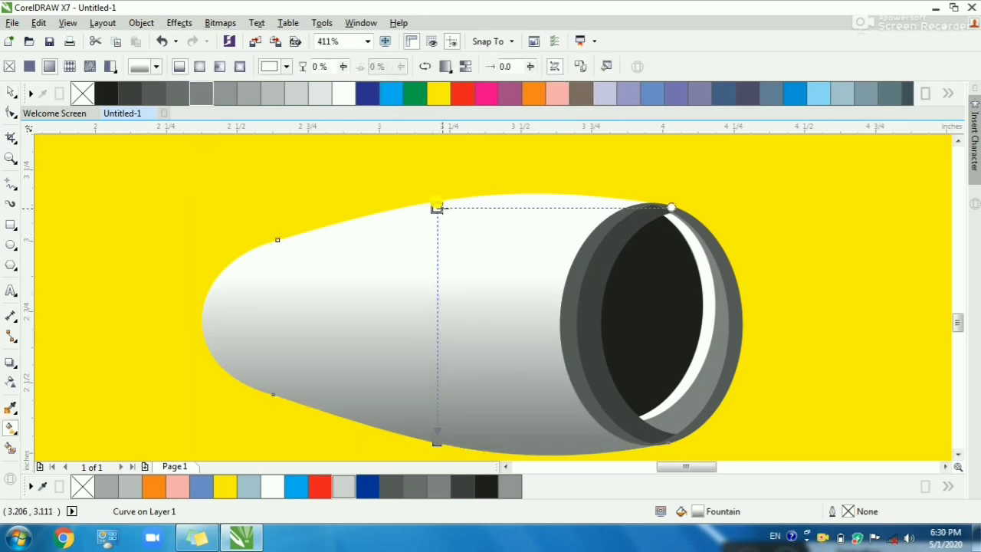
- Set the lower end of the engine body's gradient to 70% black and add an intermediate colour stop
left_click(437, 442)
left_click(177, 94)
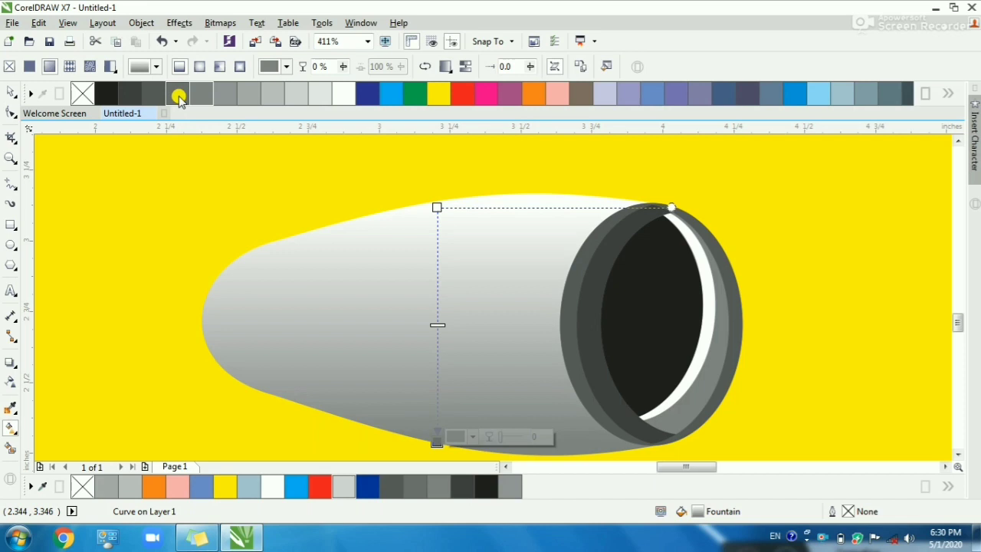
double_click(437, 359)
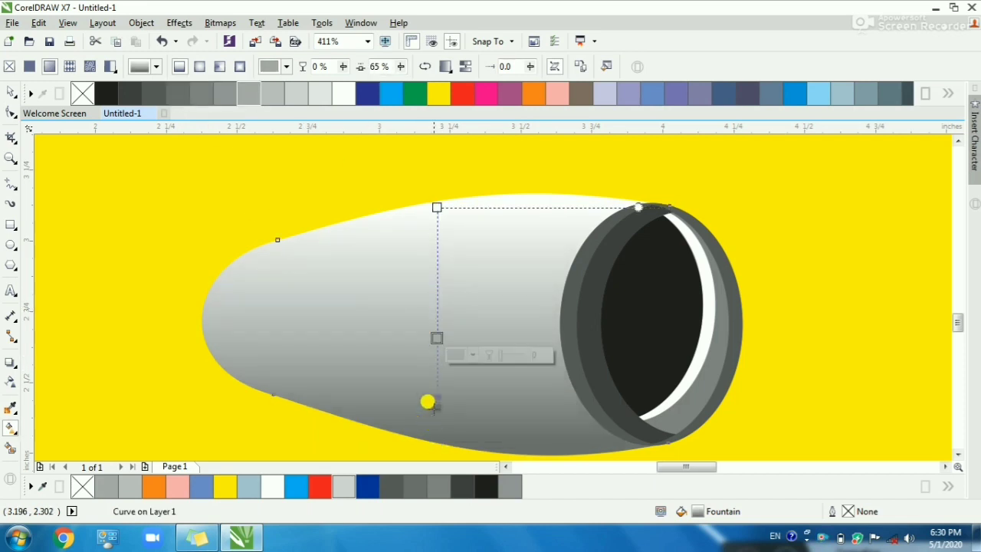
- Shorten the engine body's gradient at both ends and move its intermediate stop up so the shading darkens sooner
left_click_drag(435, 408, 436, 406)
left_click_drag(437, 208, 437, 217)
left_click_drag(436, 339, 437, 309)
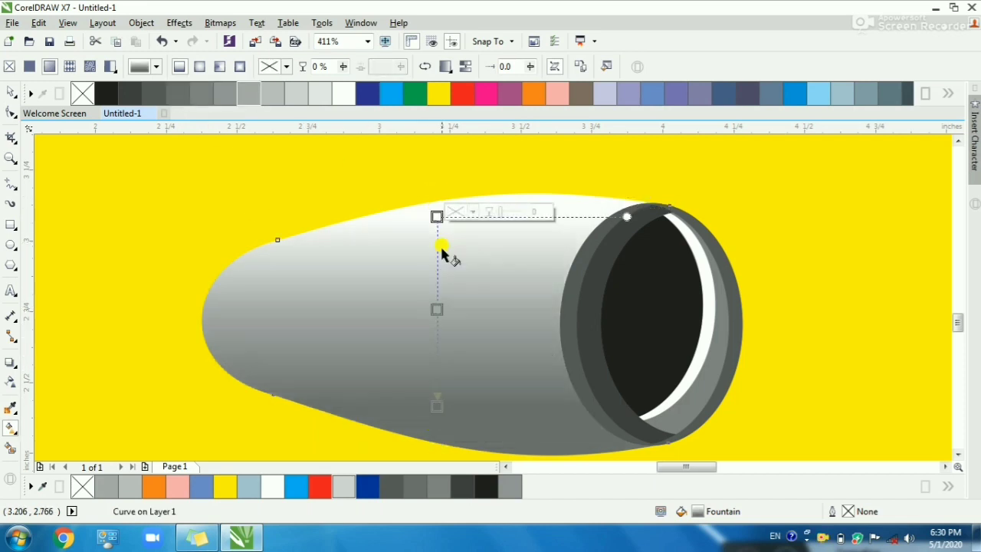
left_click_drag(437, 217, 439, 205)
left_click_drag(437, 407, 438, 401)
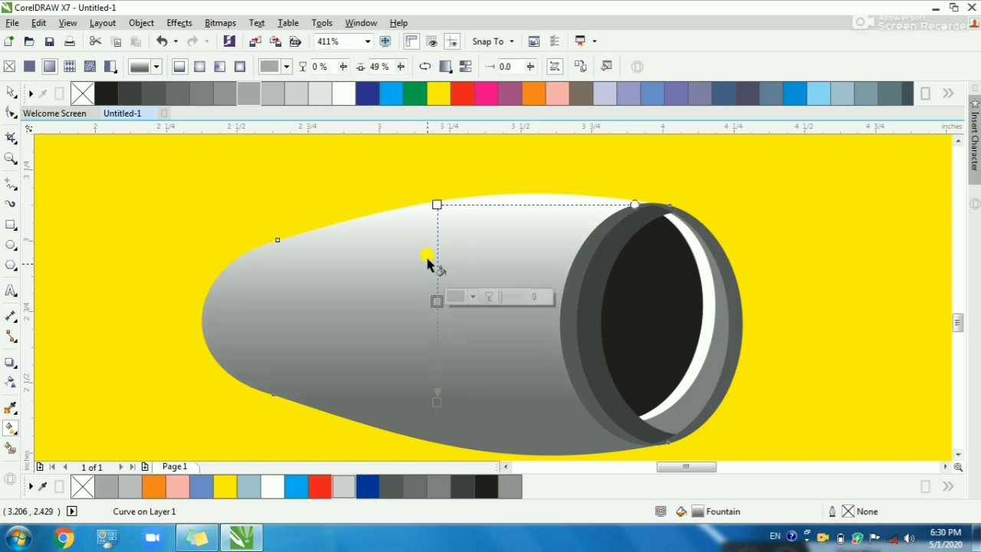
left_click_drag(437, 205, 434, 219)
key("space")
- Fill the white crescent inside the engine opening with 30% black
scroll(429, 221, "down", 2)
left_click(290, 195)
key("F2")
left_click_drag(290, 195, 524, 295)
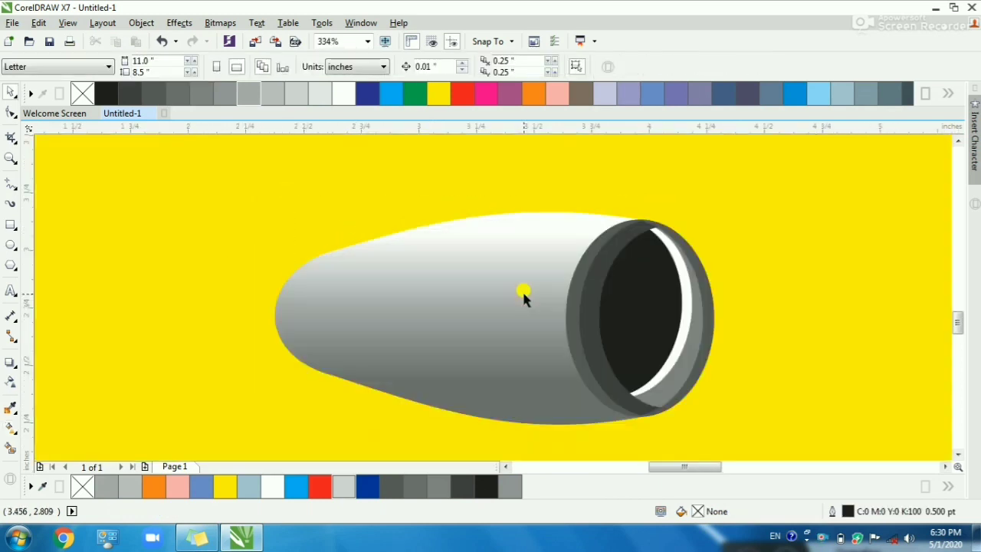
left_click(668, 364)
left_click(321, 95)
key("F2")
left_click_drag(461, 194, 786, 430)
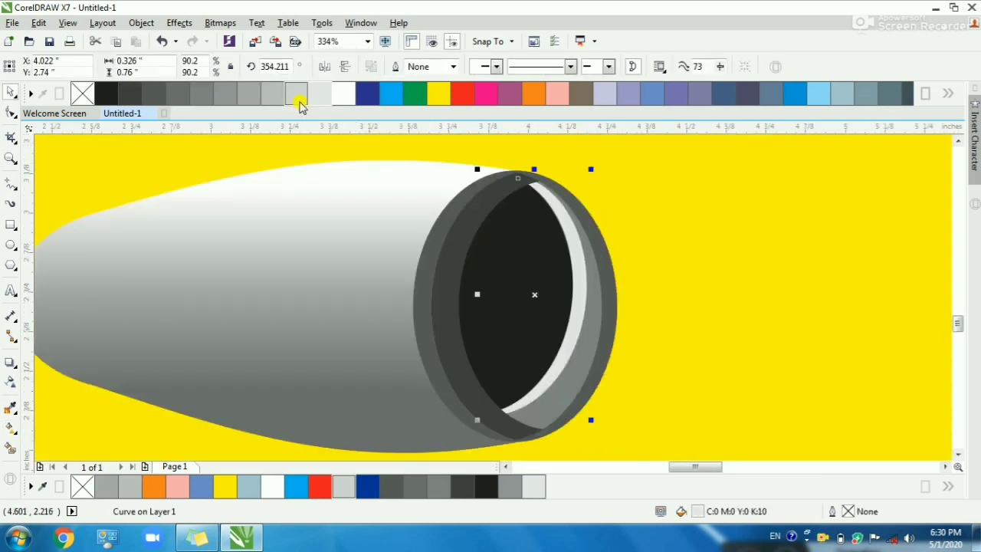
left_click(298, 96)
left_click(263, 93)
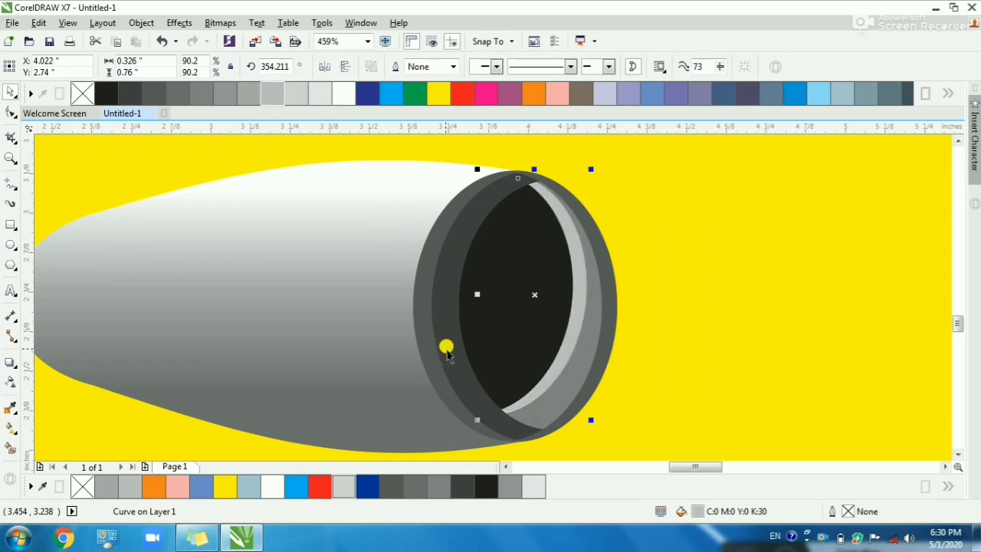
- Apply a diagonal linear gradient to the engine's outer left rim, from 80% black above to white at the lower tip
left_click(413, 316)
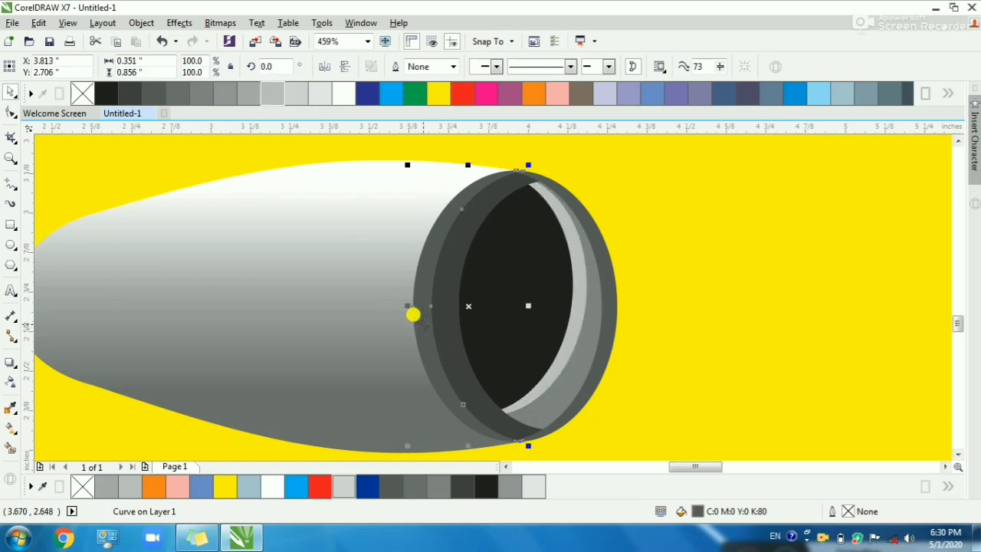
left_click(11, 431)
left_click_drag(412, 237, 509, 437)
mouse_move(413, 261)
left_mouse_down()
mouse_move(372, 180)
mouse_move(393, 167)
left_mouse_up()
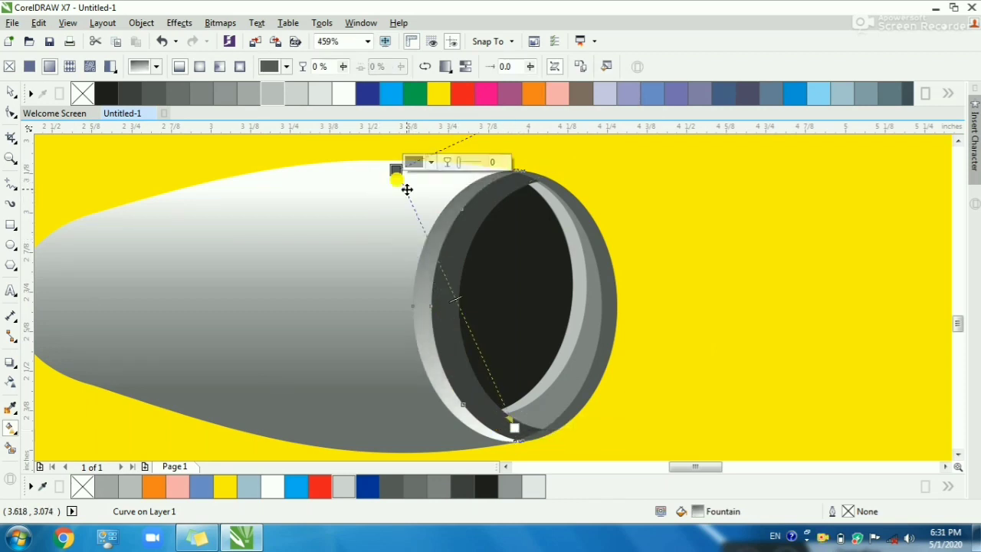
key("space")
- Try filling the dark inner band on the left of the engine opening with 100% black
left_click(479, 285)
left_click(116, 94)
left_click(453, 342)
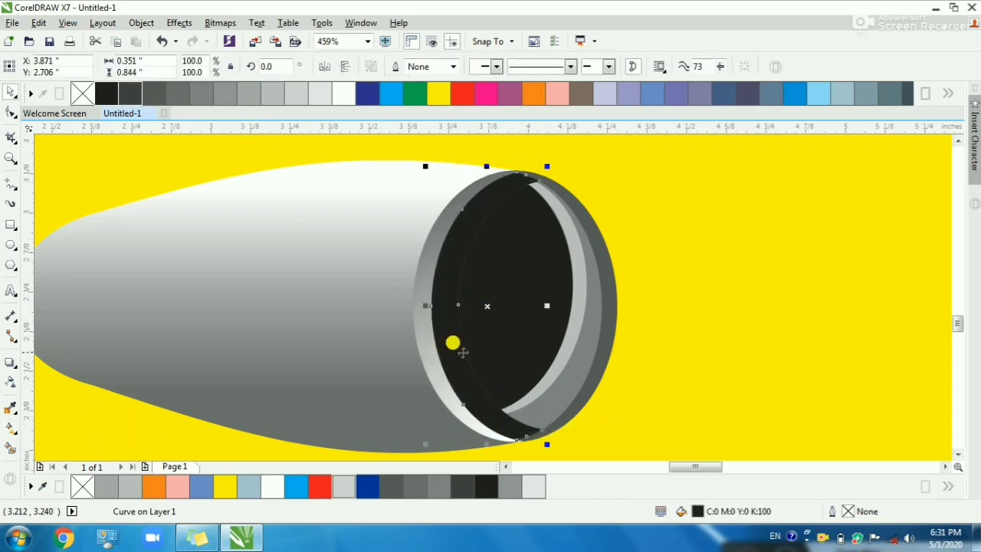
key("ctrl+z")
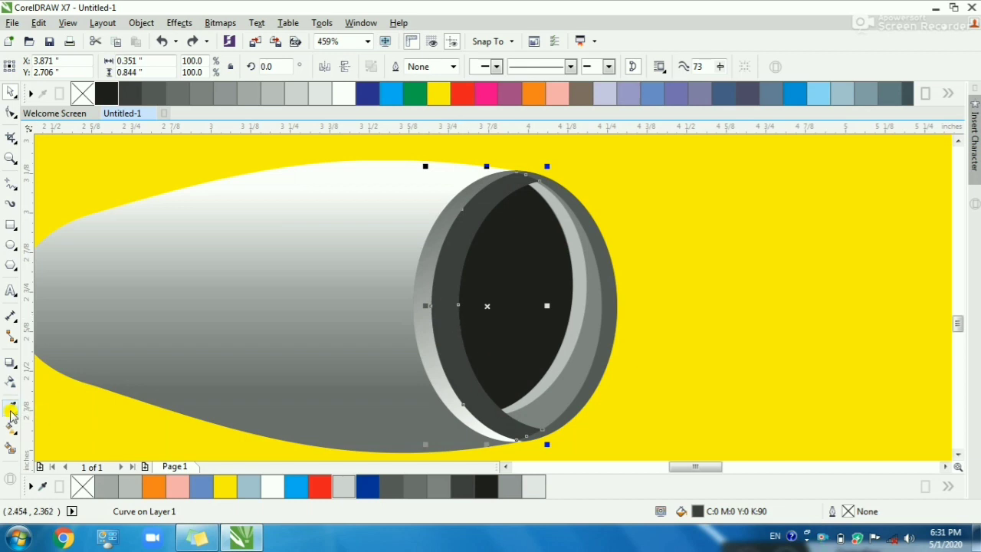
- Apply a linear gradient from 90% black at the upper left to white to the inner left band of the opening
left_click(9, 431)
left_click(446, 274)
left_click_drag(511, 372, 512, 374)
left_click_drag(512, 374, 504, 333)
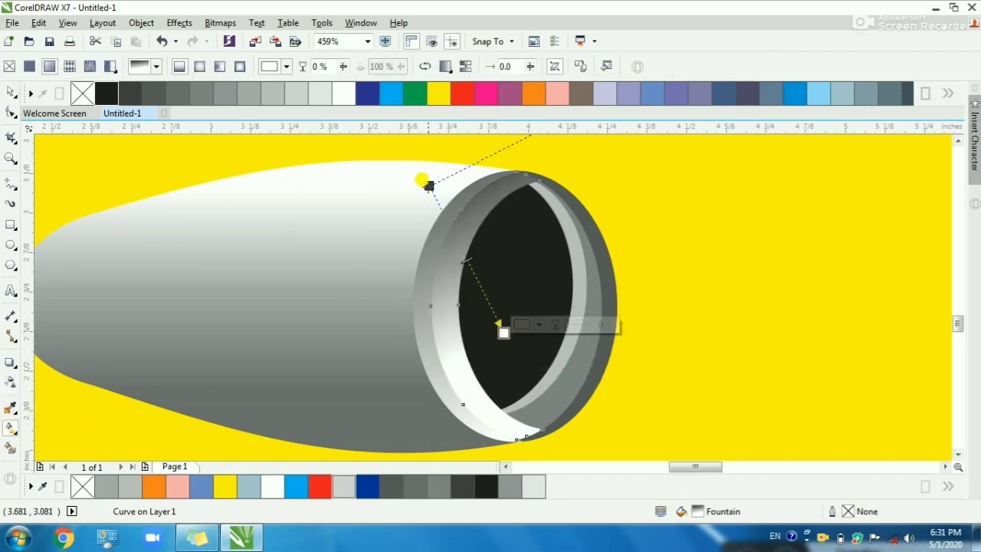
- Reorient the inner band's gradient so its dark end lies at the lower left and its white end at the upper right
left_click_drag(429, 185, 408, 280)
left_click_drag(497, 323, 523, 280)
left_click_drag(391, 279, 403, 350)
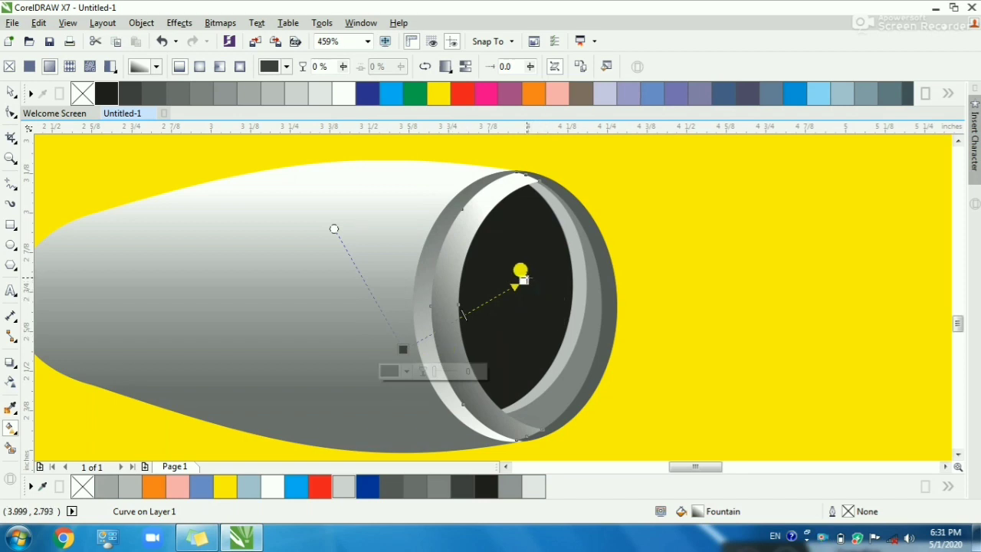
left_click_drag(524, 280, 553, 275)
key("space")
key("Escape")
- Fill the light crescent beside the black opening with 60% black
scroll(552, 275, "down", 1)
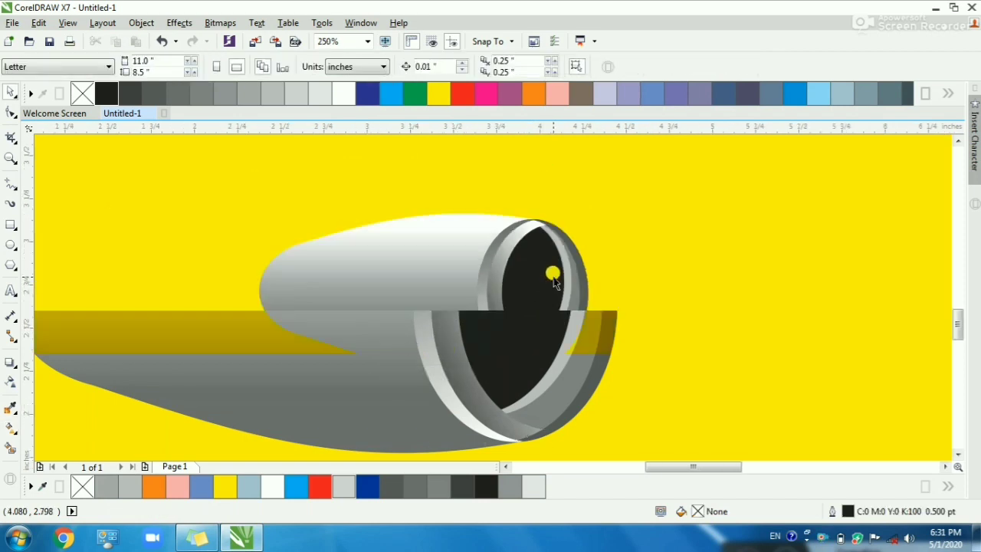
key("F2")
left_click_drag(343, 199, 647, 401)
left_click(596, 314)
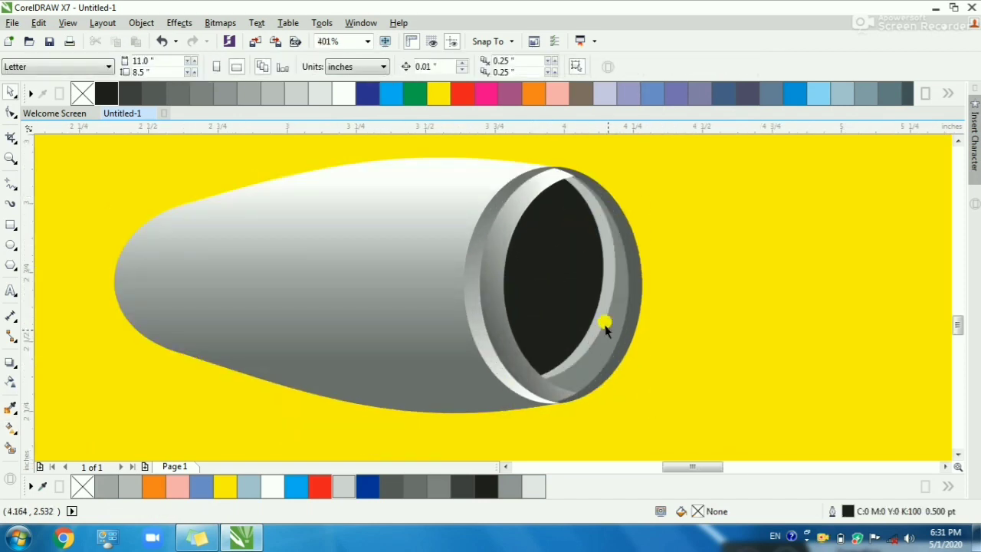
scroll(612, 307, "up", 1)
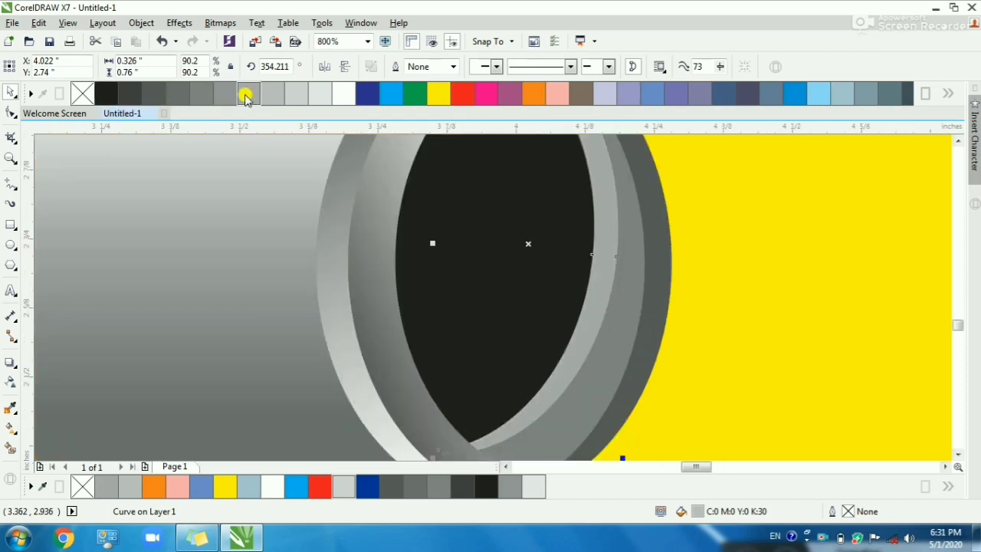
left_click(201, 93)
scroll(432, 309, "down", 1)
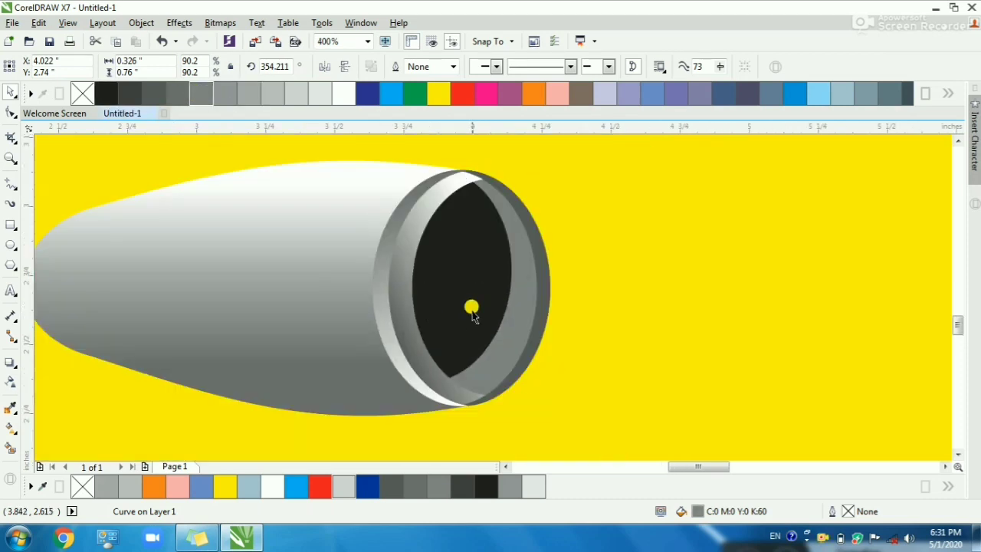
- Fill the outer right rim of the engine with 50% black
left_click(472, 307)
scroll(482, 309, "down", 1)
scroll(201, 226, "up", 1)
left_click(692, 314)
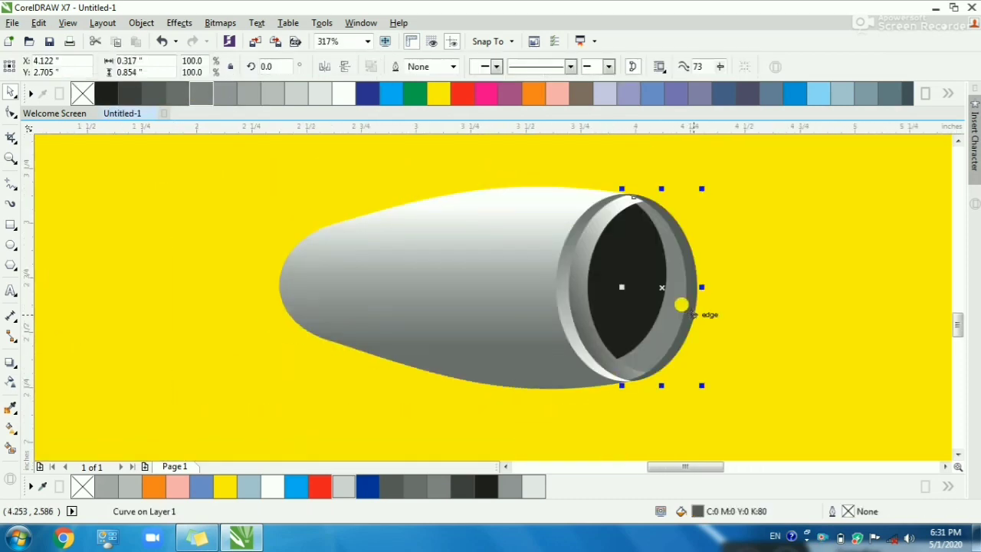
left_click(288, 94)
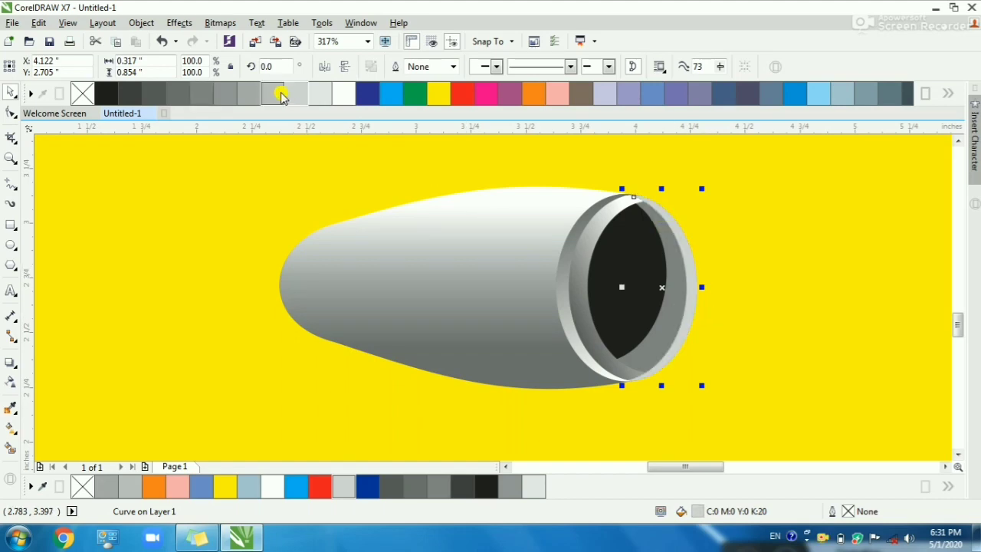
left_click(275, 95)
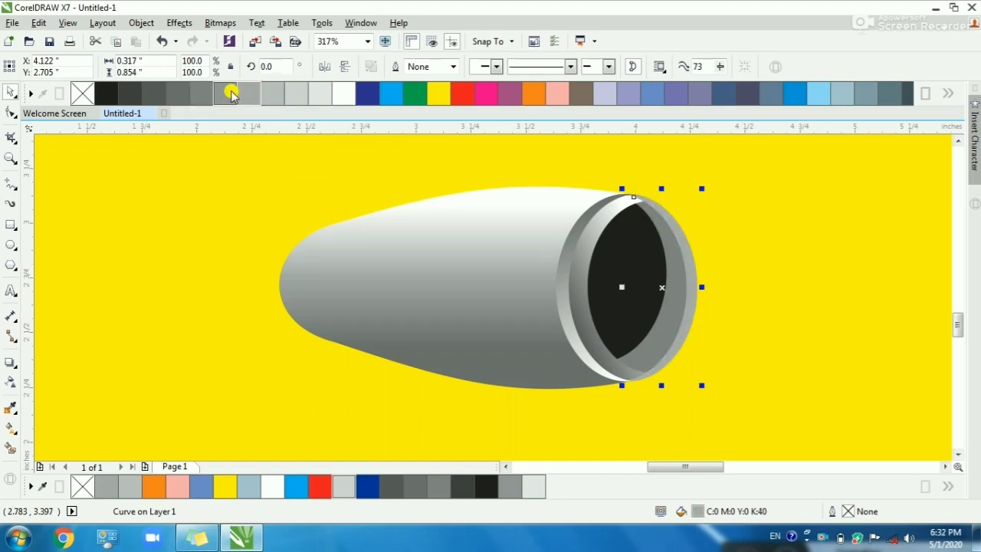
key("Escape")
- Select all seven engine objects and group them
scroll(325, 326, "down", 2)
left_click_drag(567, 393, 568, 392)
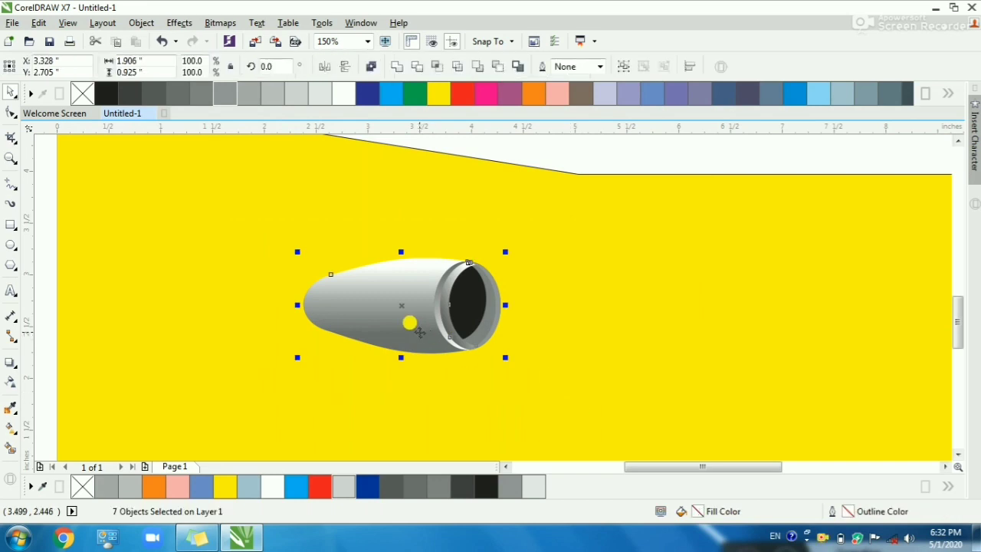
scroll(552, 365, "up", 3)
key("ctrl+g")
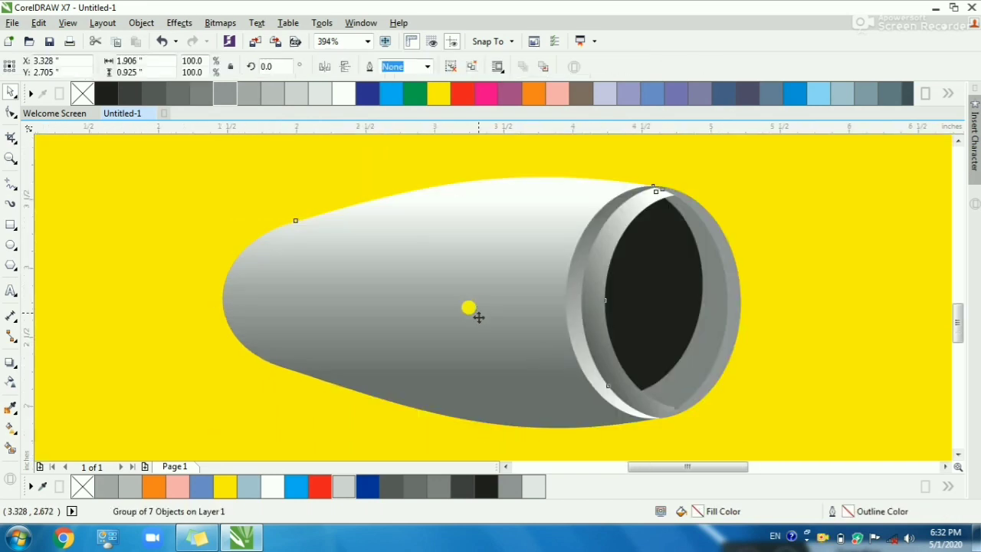
- Move the grouped engine up so it overlaps the lower edge of the long aircraft body
scroll(473, 314, "down", 4)
key("Escape")
left_click_drag(491, 320, 522, 236)
key("Escape")
scroll(523, 249, "down", 1)
key("F2")
left_click_drag(367, 174, 756, 299)
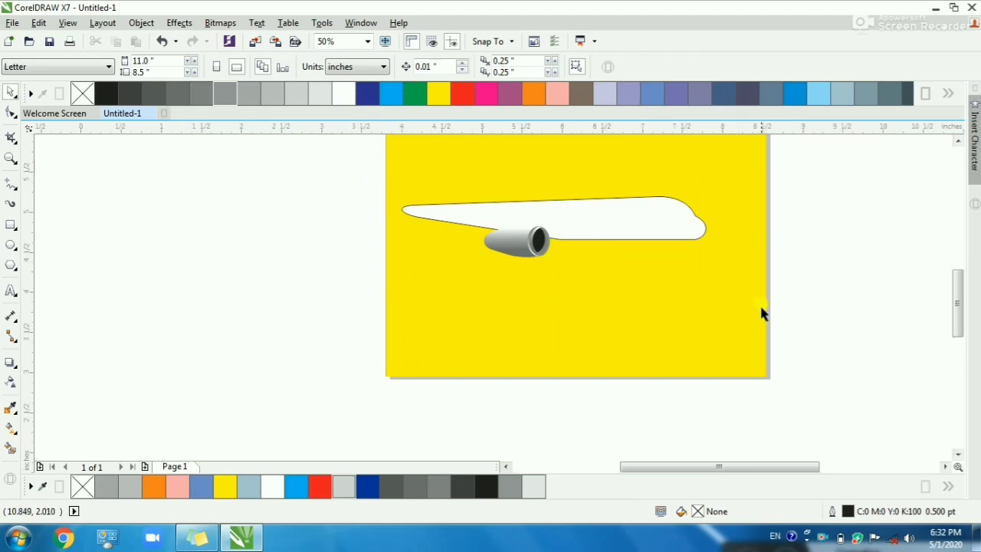
- Reposition the engine group on the body's lower edge and enlarge it to 109.6%
scroll(430, 296, "up", 2)
left_click_drag(390, 300, 455, 287)
left_click_drag(565, 379, 585, 399)
left_click_drag(470, 322, 465, 321)
key("Escape")
- Stretch the aircraft body upward to 112.3% of its height
scroll(465, 321, "down", 3)
key("F2")
left_click_drag(342, 247, 575, 359)
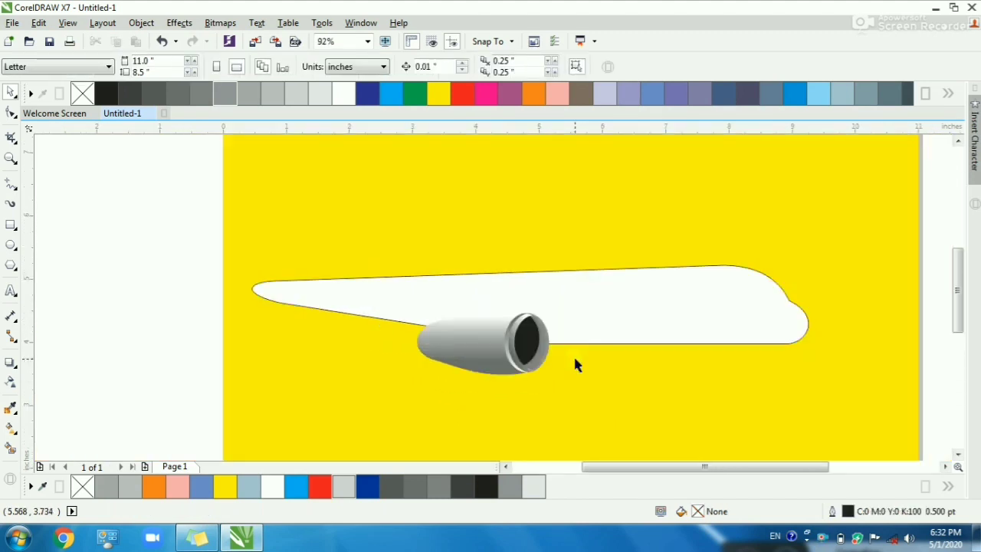
left_click(569, 311)
left_click_drag(528, 261, 534, 250)
- Lengthen the aircraft's nose by shifting its nodes about 0.37 inches to the right
left_click(12, 113)
left_click_drag(666, 230, 847, 370)
key("Right")
key("Right")
key("Right")
key("Right")
key("Right")
key("Right")
key("Right")
key("Right")
key("Right")
key("Right")
key("Right")
key("Right")
key("Right")
key("Right")
key("Right")
key("Right")
key("Right")
key("Right")
key("Right")
key("Right")
key("Right")
key("Right")
key("Right")
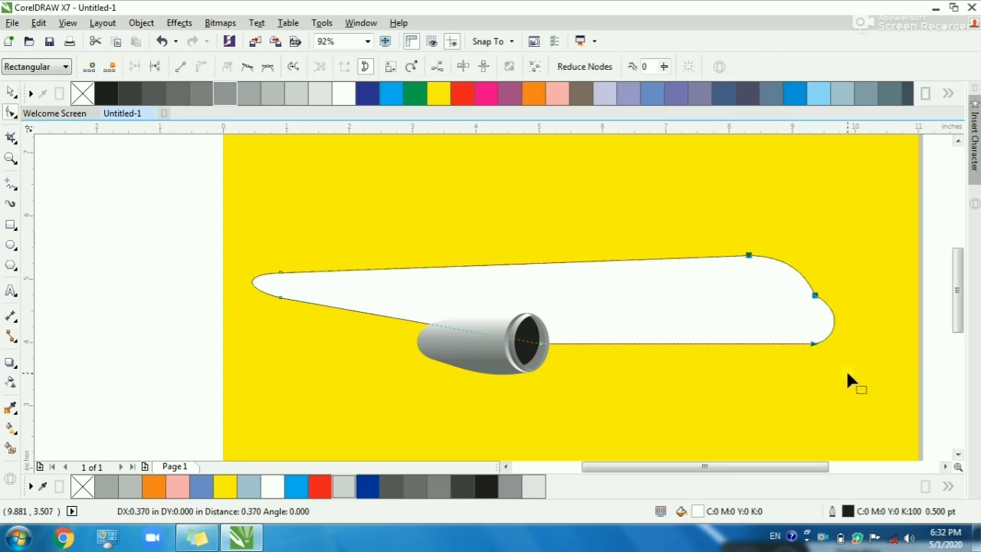
key("space")
left_click(744, 398)
- Select the engine body within its group and raise the white start of its gradient to grey the upper edge
scroll(536, 338, "up", 2)
left_click(416, 310)
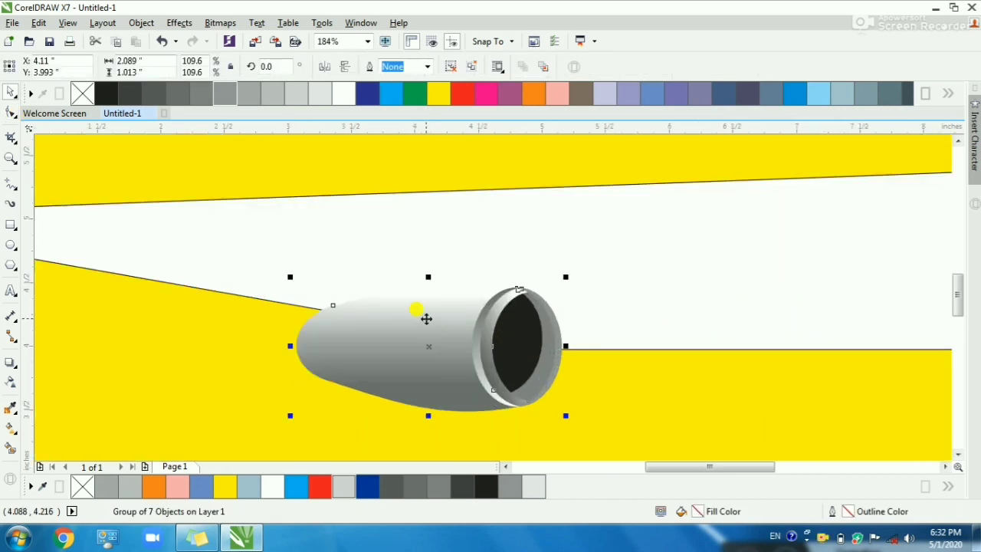
key("g")
key("space")
left_click(428, 343, "ctrl")
key("g")
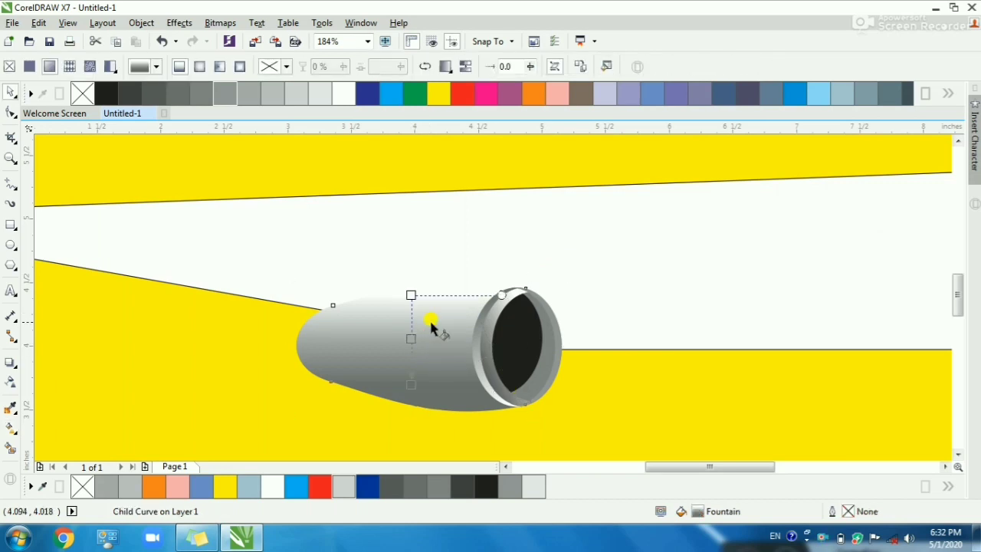
scroll(425, 312, "up", 1)
left_click_drag(394, 273, 394, 227)
key("space")
scroll(417, 263, "down", 2)
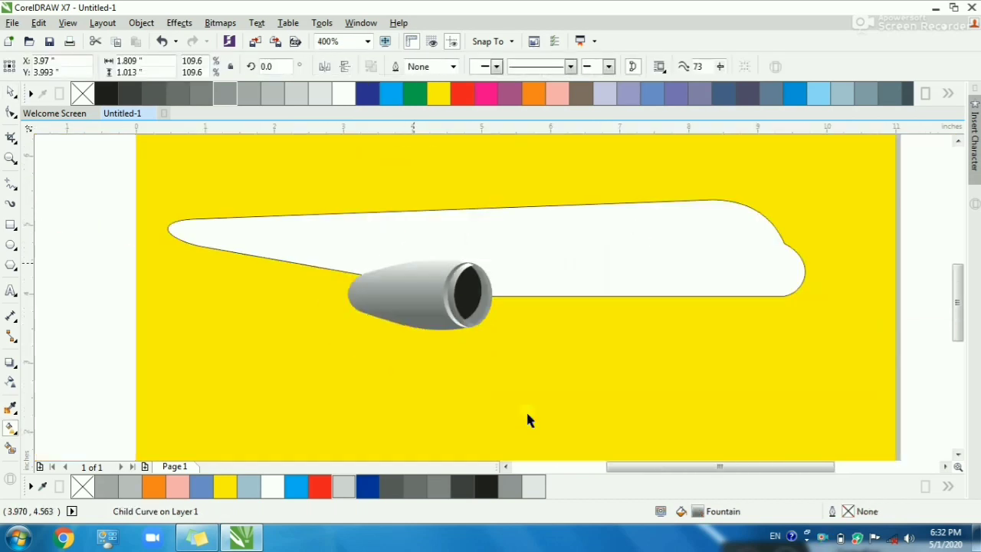
left_click(527, 414)
- Duplicate the engine group, scale the copy to 87.8%, and place it on the body's lower edge near the nose
left_click(433, 305)
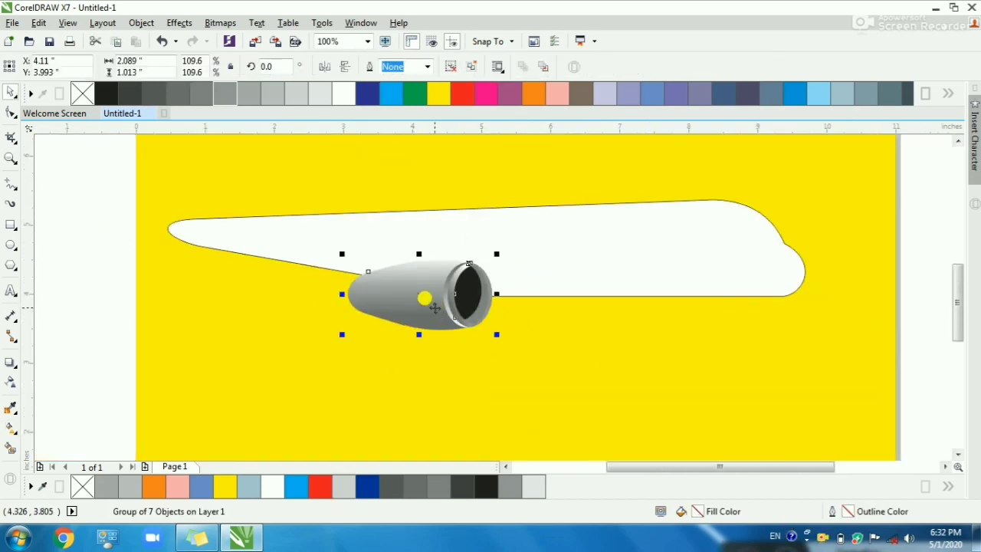
left_click_drag(435, 306, 665, 303)
right_click(666, 303)
left_click_drag(725, 333, 689, 325)
left_click_drag(620, 281, 712, 296)
- Stack the smaller engine behind the aircraft body but in front of the yellow background
key("shift+Page_Down")
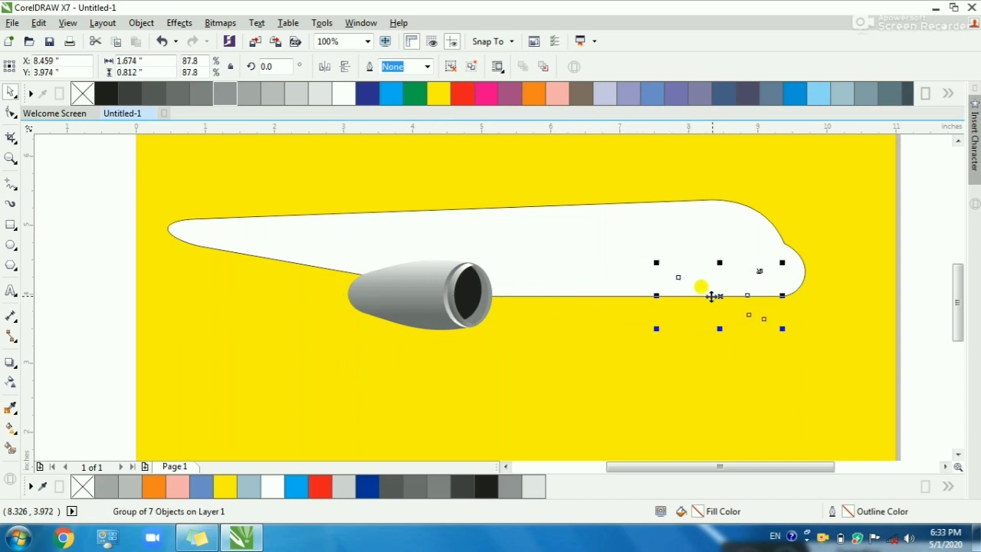
key("ctrl+Page_Up")
key("Escape")
- Fill the aircraft body with 20% black and apply a vertical linear gradient that runs down to white
left_click(699, 248)
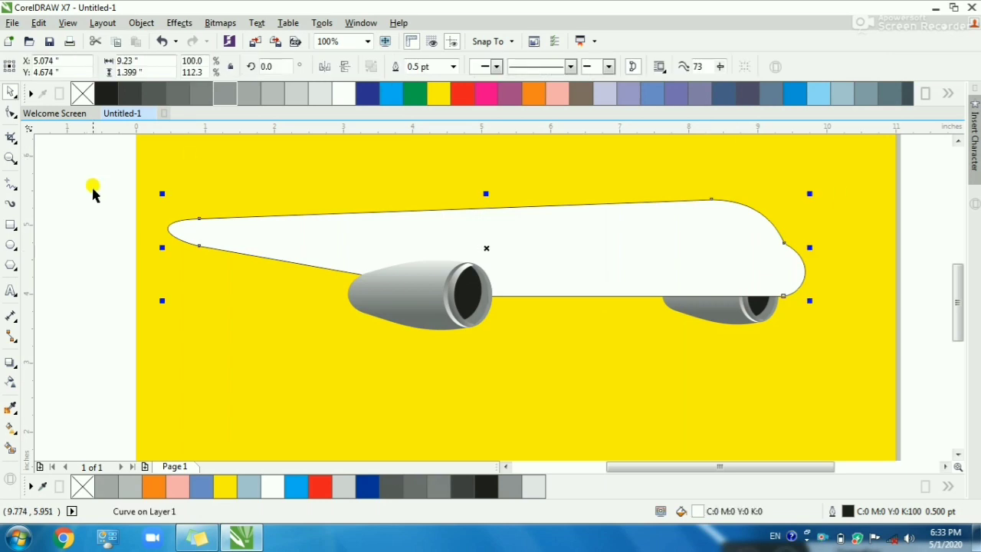
left_click(295, 93)
scroll(857, 364, "up", 1)
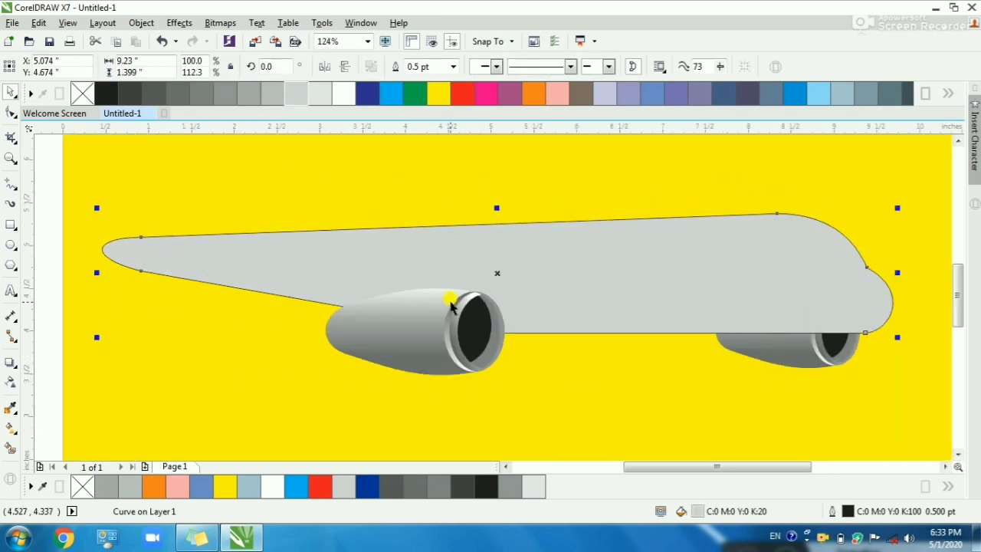
key("g")
left_click_drag(508, 314, 508, 337)
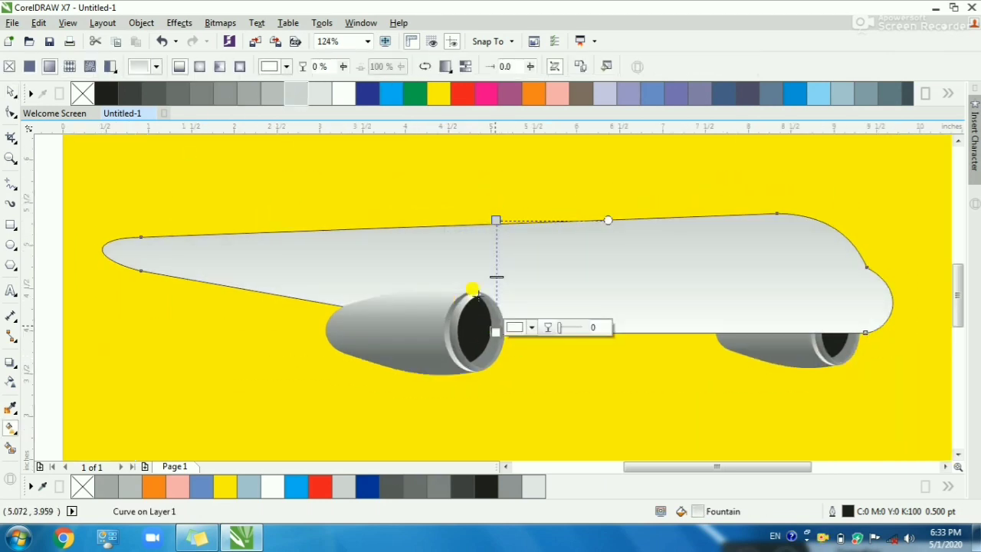
- Set both ends of the aircraft body's gradient to 40% black and add a white middle stop at 44%
left_click(250, 94)
left_click(493, 223)
left_click(244, 101)
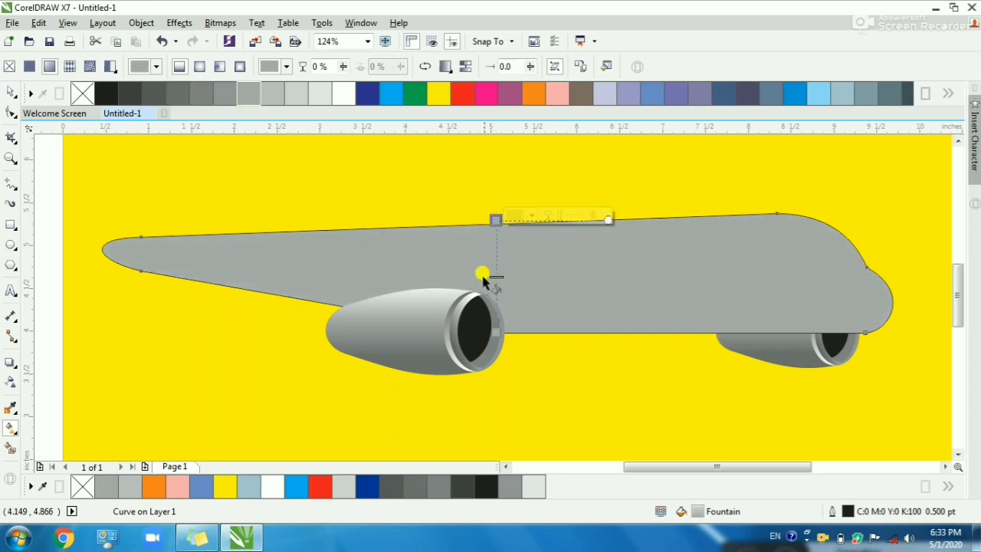
double_click(496, 269)
left_click(344, 93)
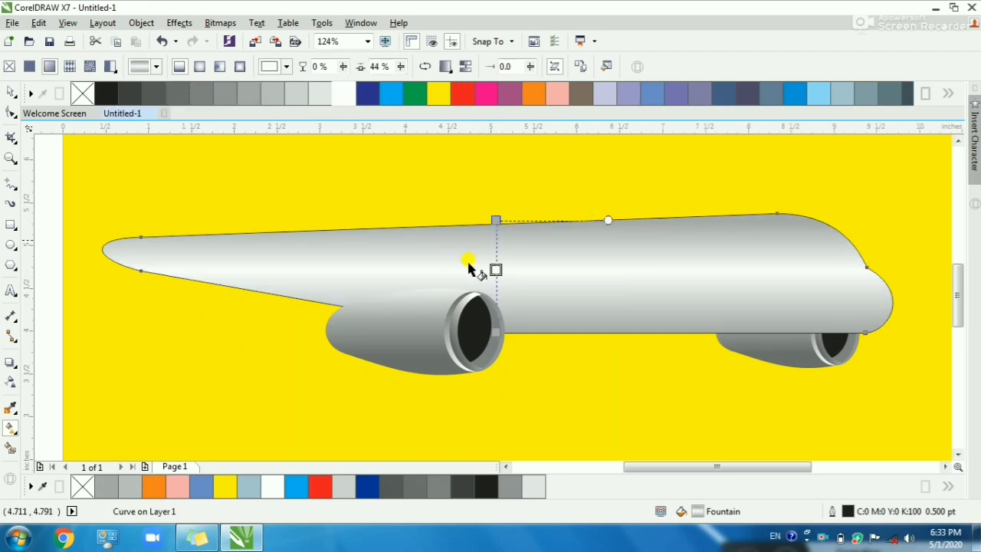
- Set the lower end of the aircraft body's gradient to 60% black and shift the gradient slightly lower
left_click(491, 322)
left_click(202, 93)
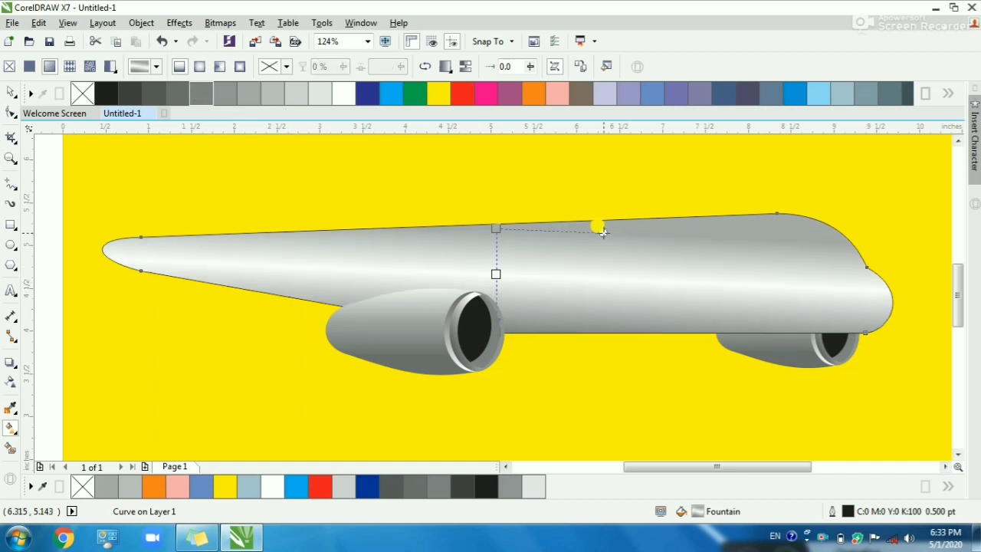
key("space")
- Draw a rectangle about 4.27 by 0.22 inches along the body's lower edge from the front engine to the nose, and convert it to curves
key("F3")
left_click(294, 187)
key("F2")
left_click_drag(293, 187, 794, 429)
key("F2")
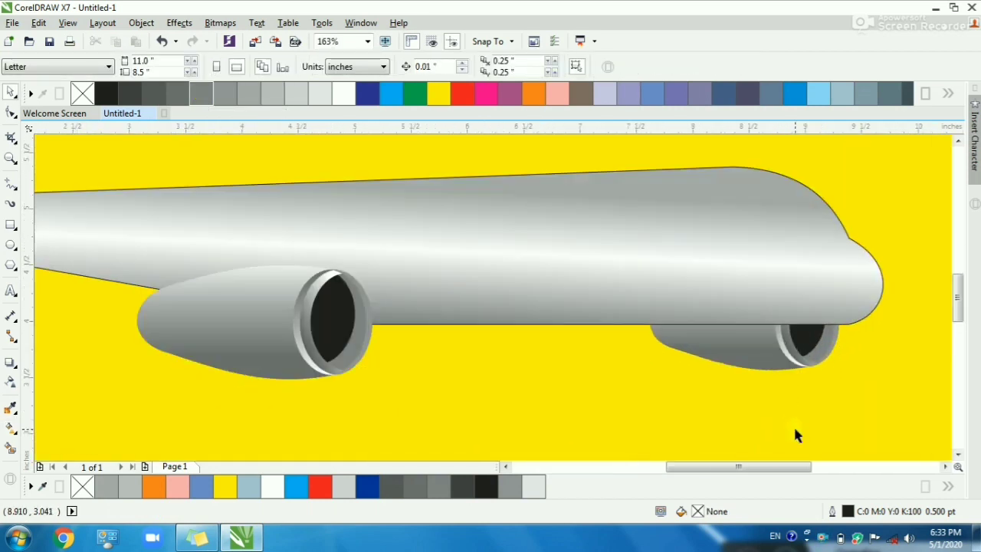
left_click(9, 230)
left_click_drag(848, 325, 365, 350)
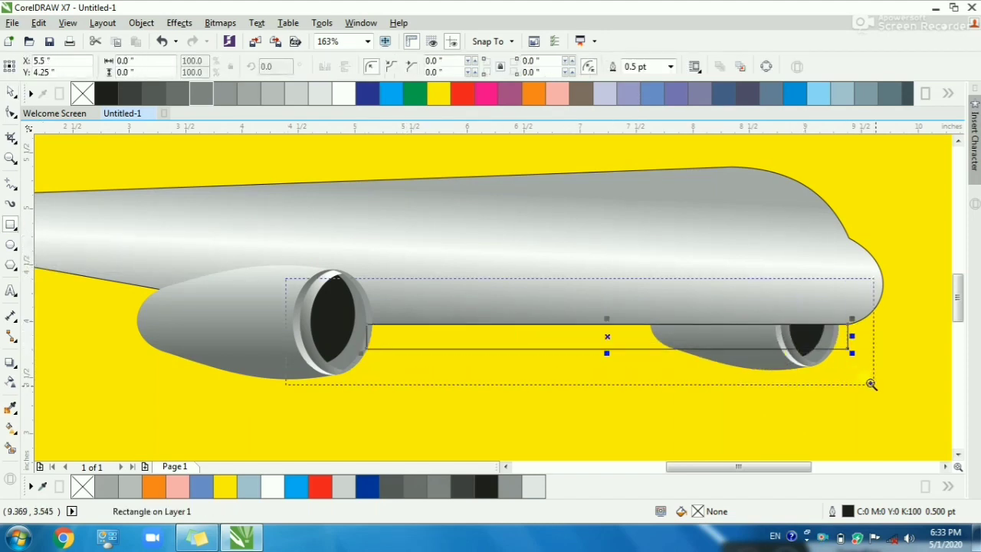
scroll(756, 406, "up", 2)
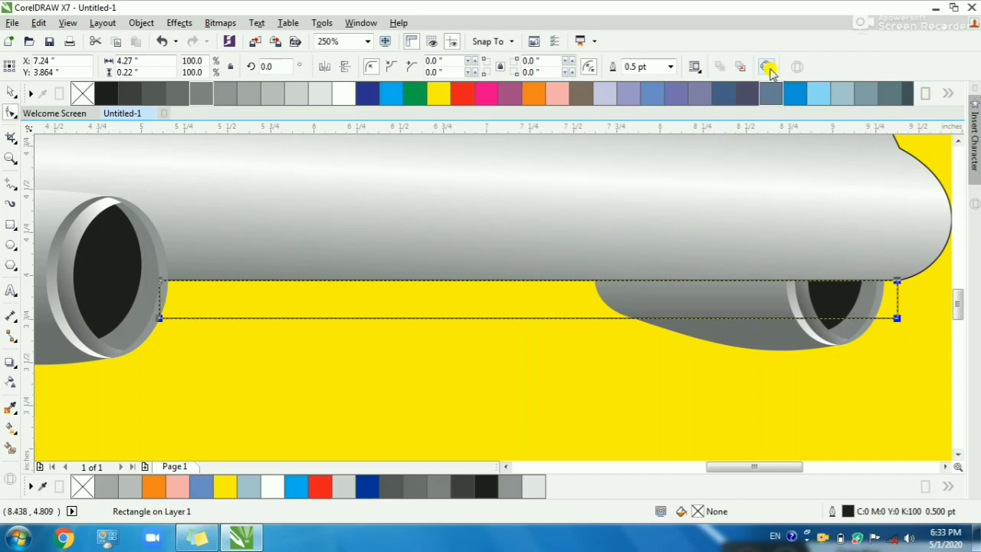
key("F10")
key("ctrl+q")
- Pull the strip's lower nose-side corner inward, curve the slanted edge, and raise the top edge so its corner meets the body outline
left_click_drag(897, 318, 835, 318)
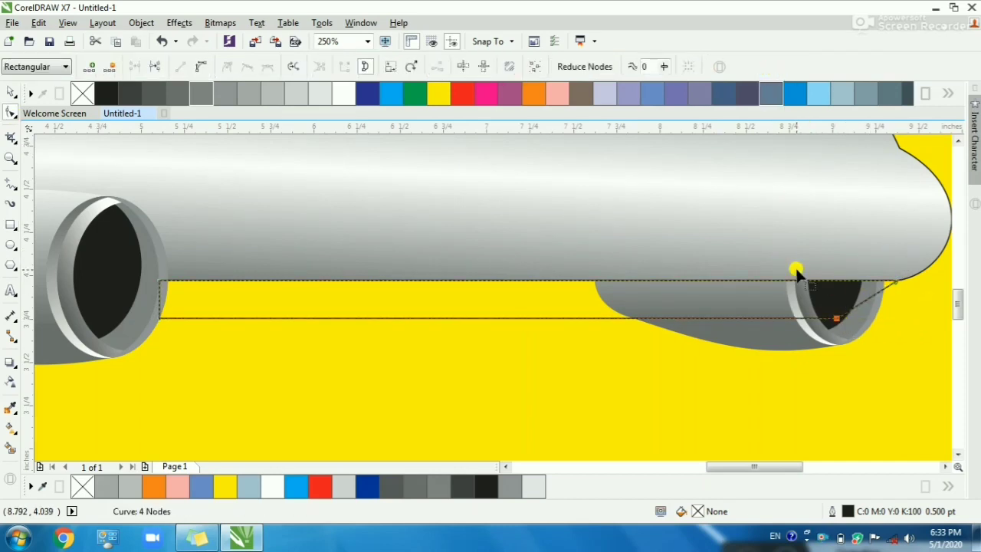
left_click_drag(919, 350, 919, 350)
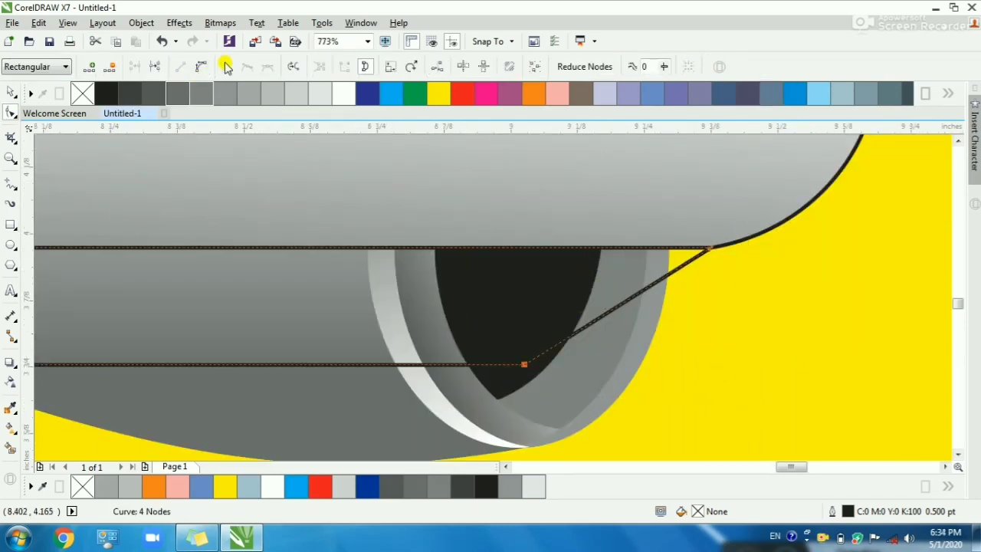
left_click_drag(629, 300, 634, 310)
left_click_drag(706, 245, 765, 228)
left_click(555, 346)
left_click(607, 342)
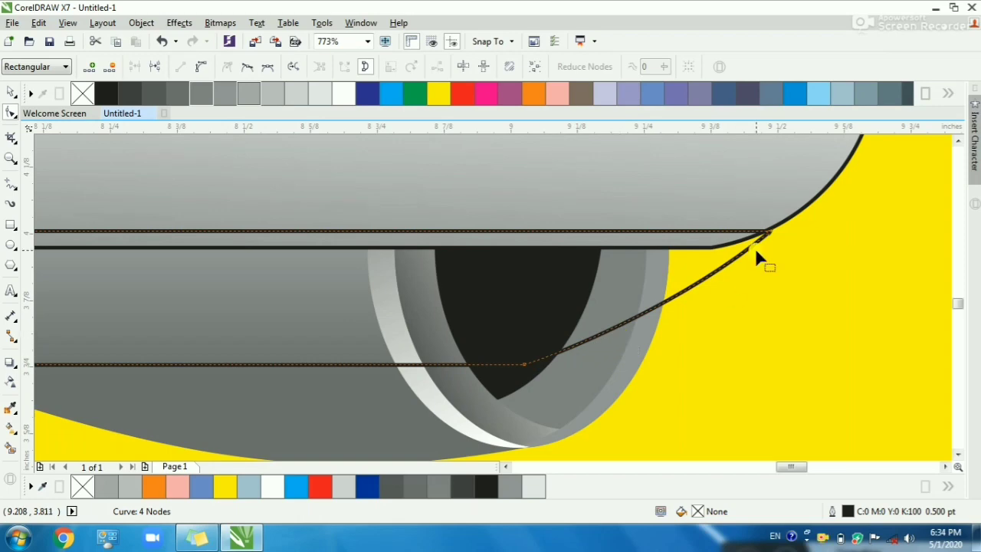
scroll(755, 247, "up", 3)
left_click_drag(792, 253, 783, 242)
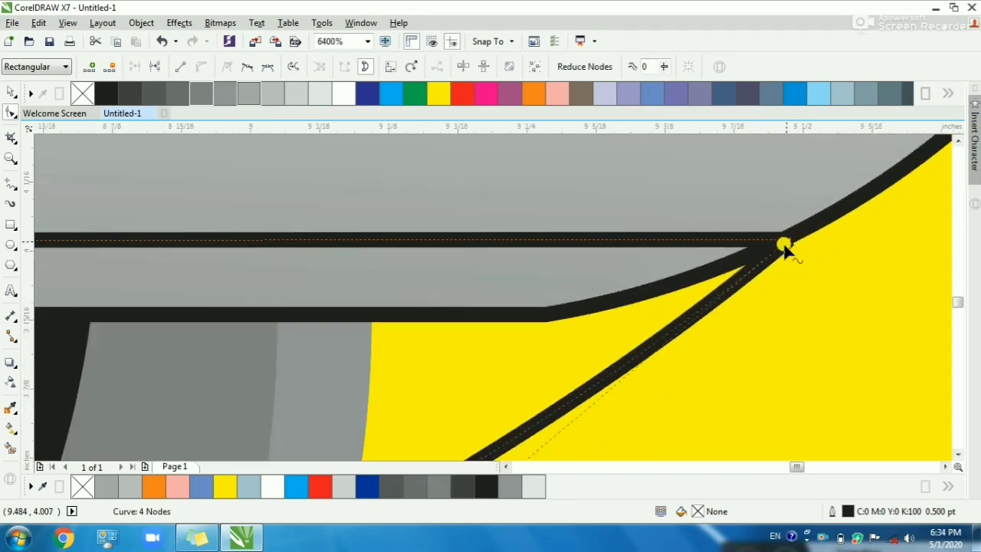
- Delete the strip's lower nose-side node to smooth the underside curve, and extend its rear lower corner across the front engine's rim
scroll(756, 260, "down", 4)
scroll(610, 334, "up", 1)
double_click(658, 322)
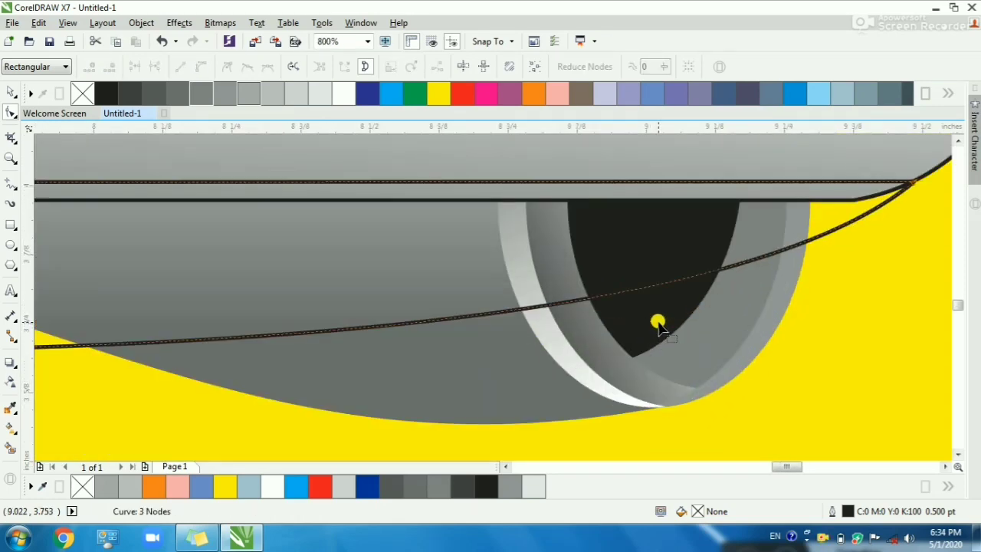
scroll(658, 325, "down", 2)
scroll(73, 259, "up", 2)
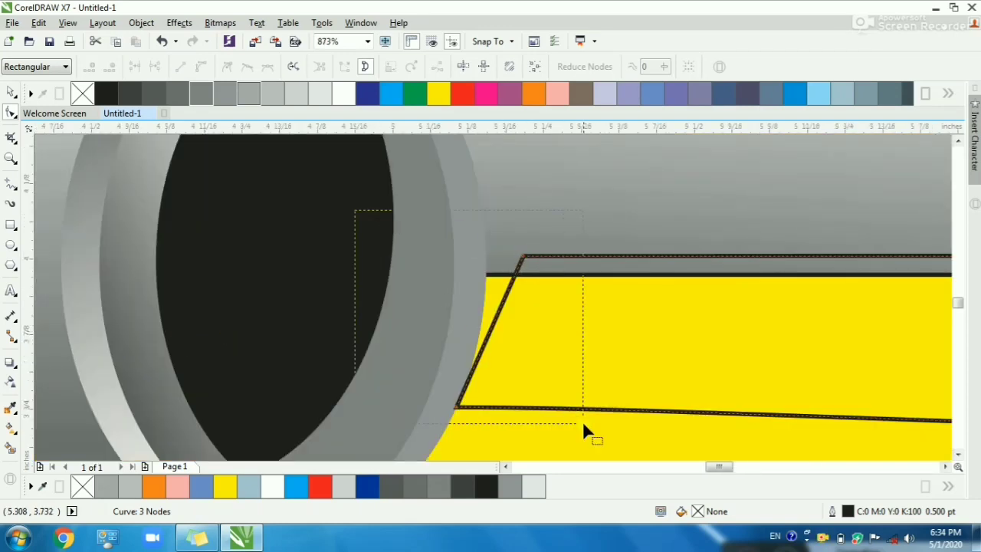
left_click_drag(458, 408, 405, 404)
scroll(403, 392, "down", 1)
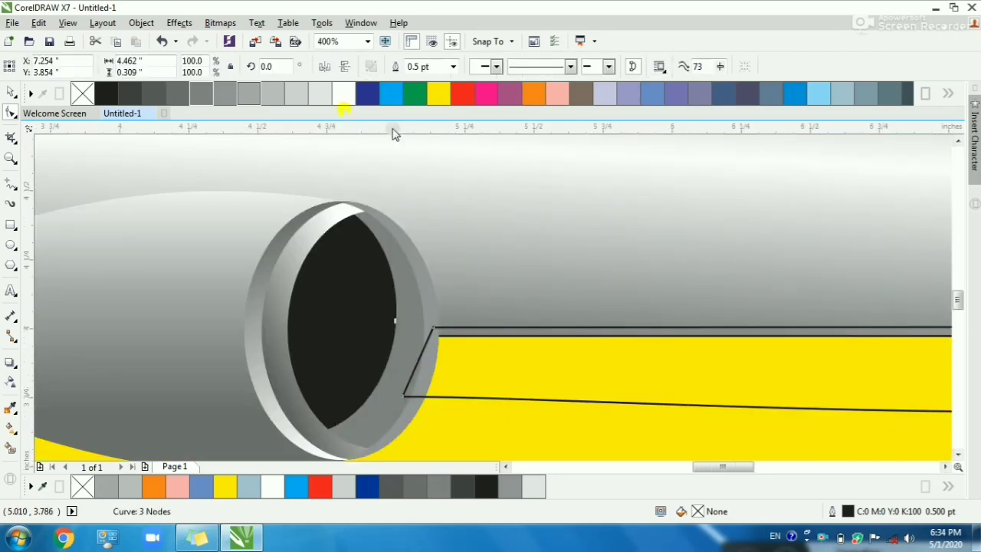
- Fill the belly strip with 60% black and stack it behind the front engine and the aircraft body
left_click(200, 93)
scroll(502, 314, "down", 2)
key("F2")
left_click_drag(467, 280, 833, 394)
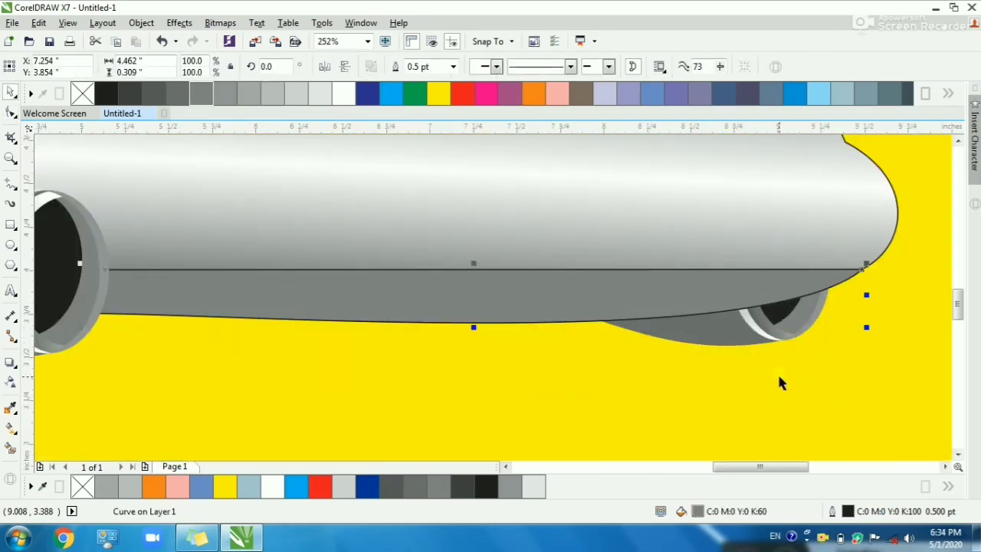
- Remove the outlines from the belly strip and the aircraft body
left_click(453, 68)
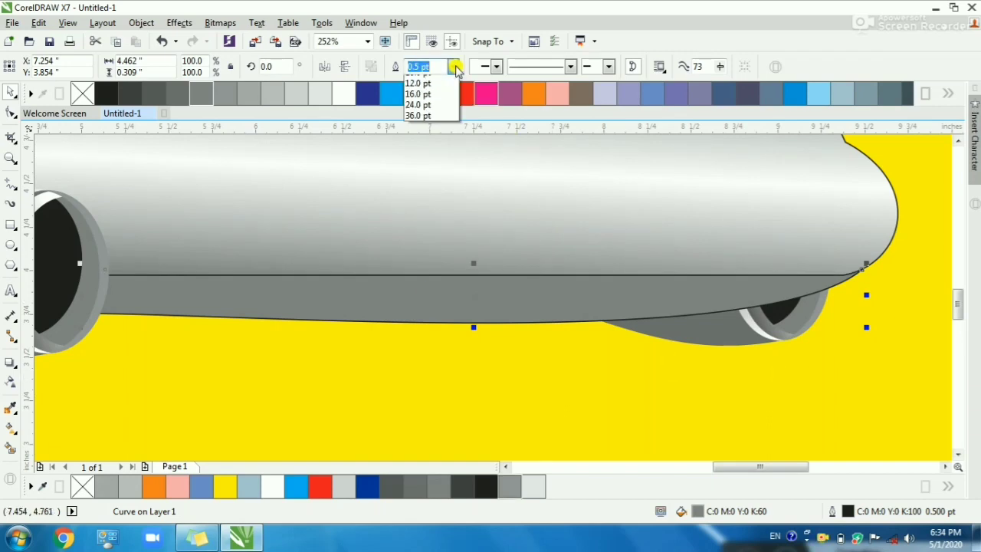
left_click(423, 80)
left_click(473, 220)
left_click(454, 69)
left_click(434, 81)
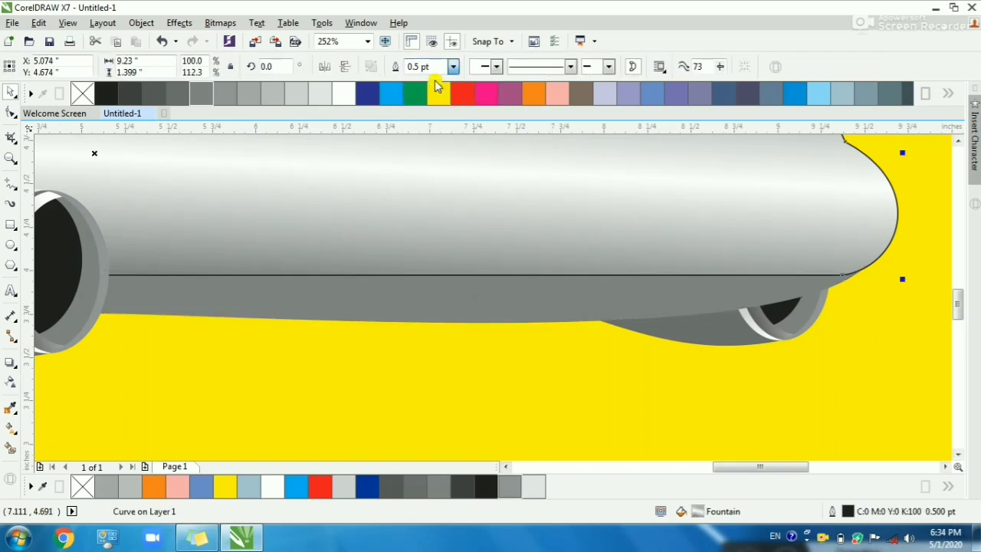
left_click(484, 253)
left_click(570, 334)
- Apply a linear gradient lengthwise along the belly strip and set its nose end to 80% black
scroll(568, 314, "down", 1)
left_click_drag(325, 233, 708, 344)
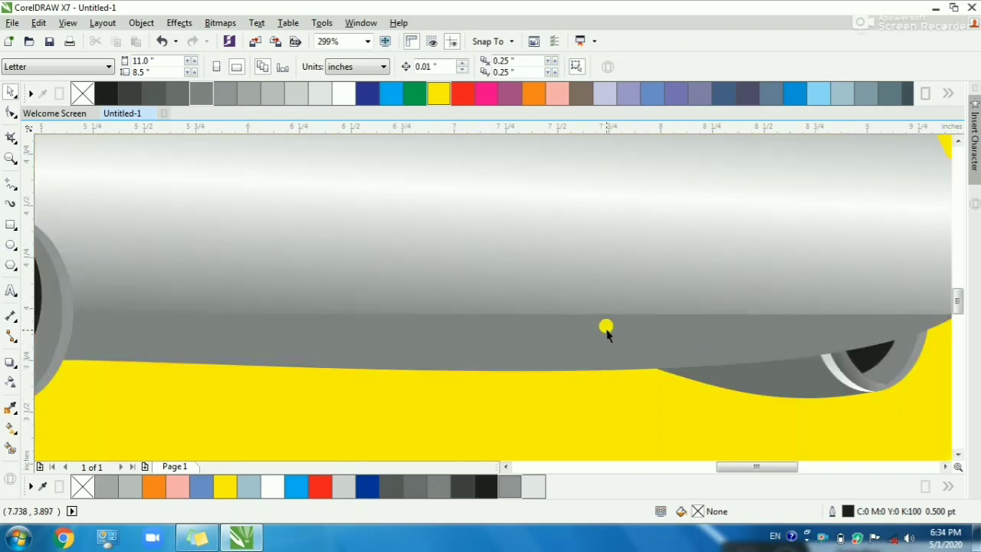
left_click(605, 330)
key("g")
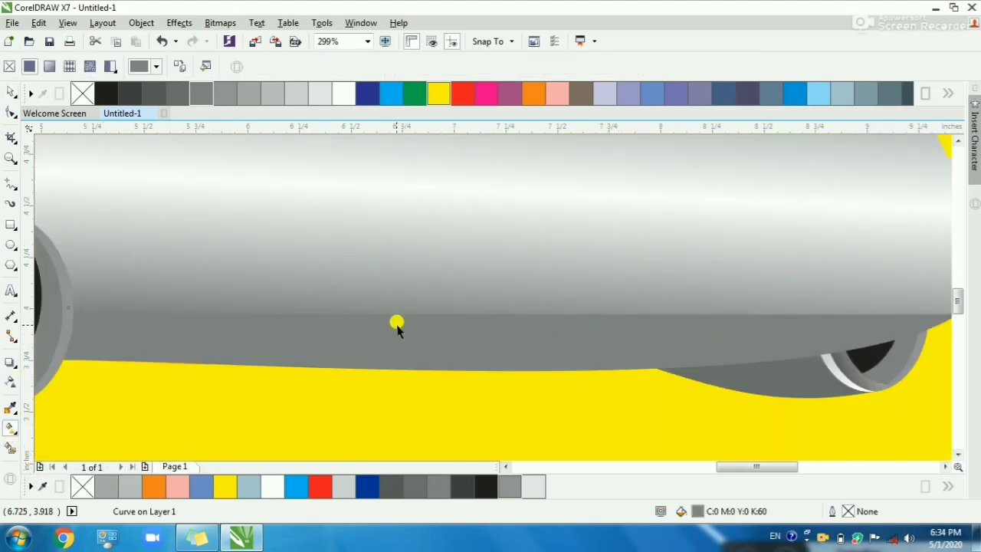
left_click(16, 434)
left_click(84, 428)
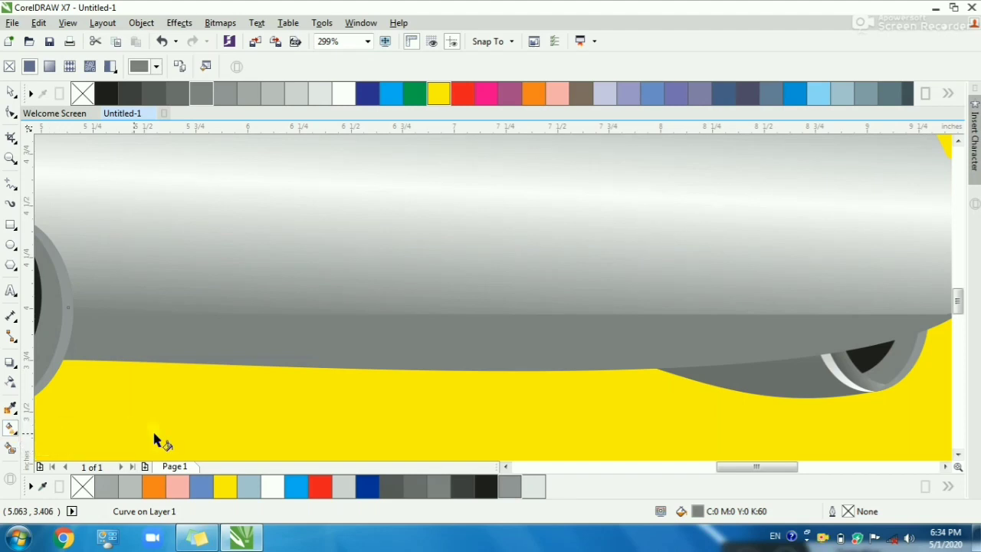
scroll(435, 335, "down", 2)
left_click_drag(545, 375, 658, 361)
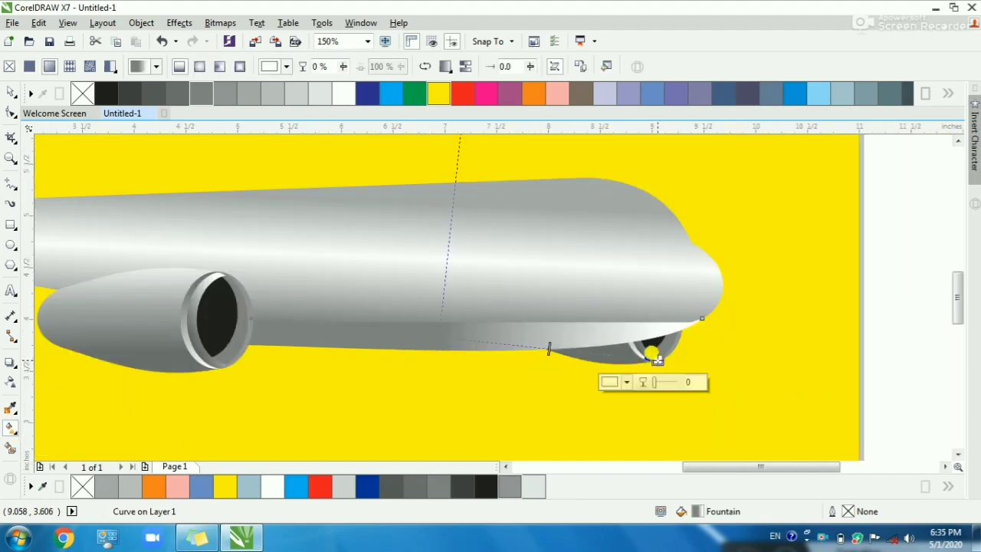
left_click(198, 93)
left_click(157, 98)
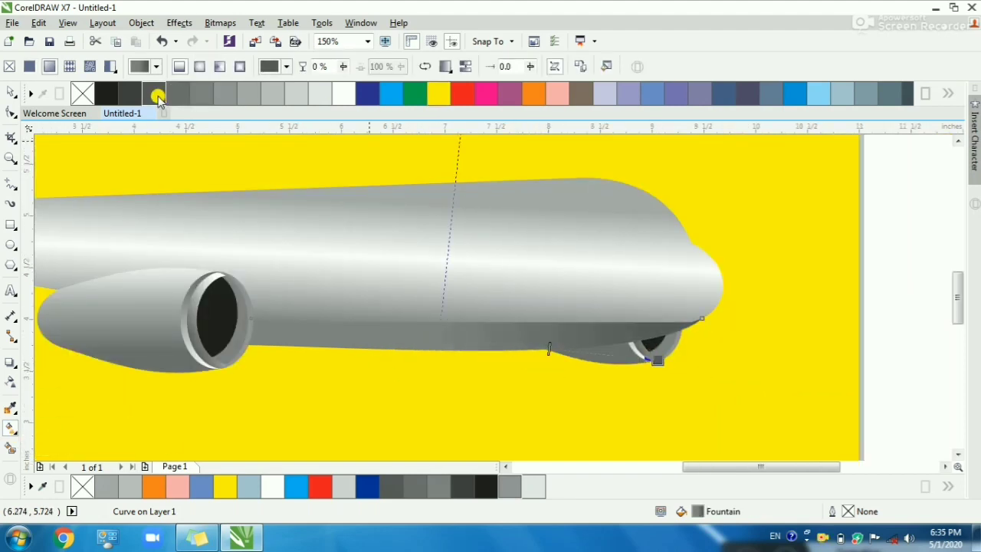
- Set the rear end of the belly strip's gradient to white, stretch both ends outward, and shift its midpoint toward the front engine
left_click(326, 320)
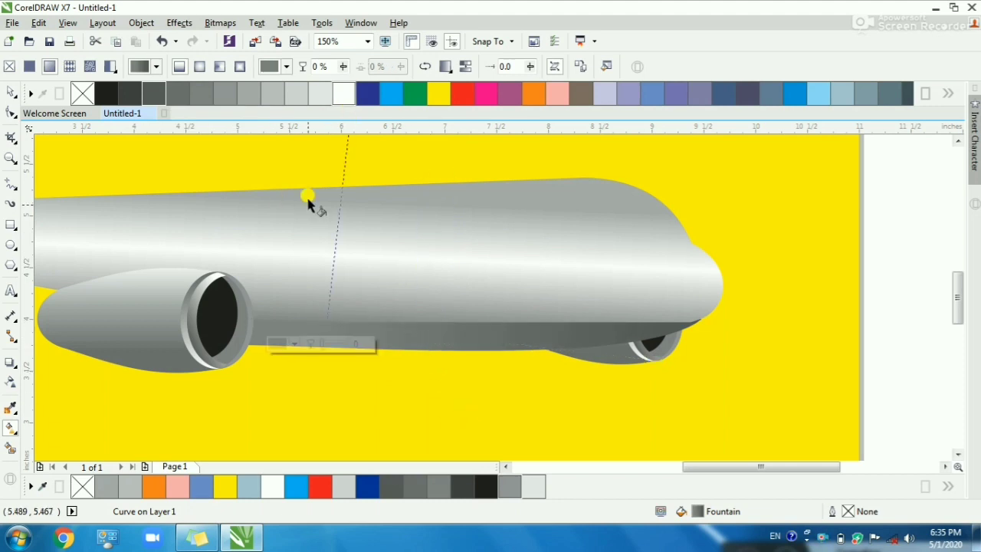
left_click(344, 93)
left_click_drag(328, 318, 211, 316)
left_click_drag(655, 357, 738, 363)
left_click_drag(469, 338, 355, 330)
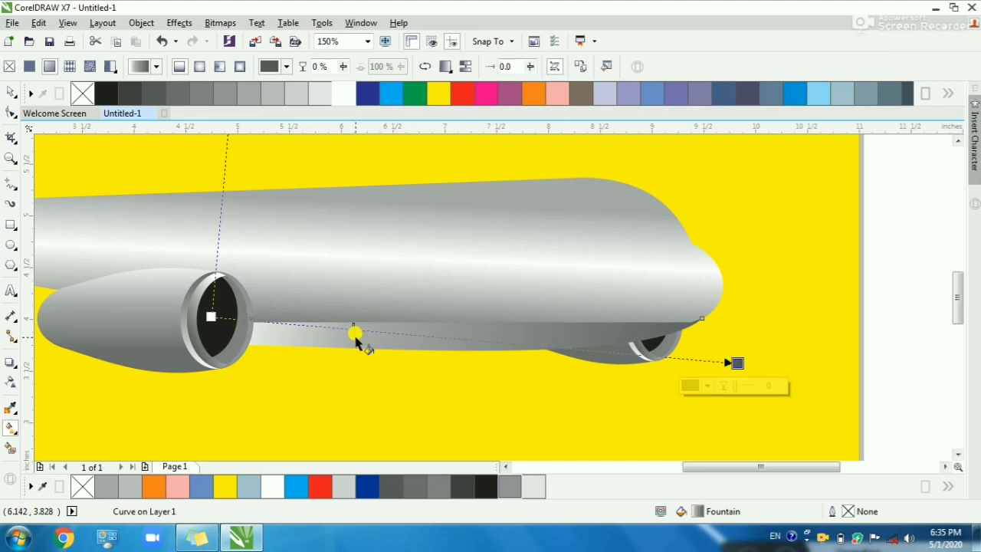
left_click_drag(211, 317, 163, 307)
key("space")
- Select the smaller engine's outer shell inside its group and redraw its vertical gradient lower, from the belly edge to below the engine
key("F2")
left_click_drag(372, 259, 689, 386)
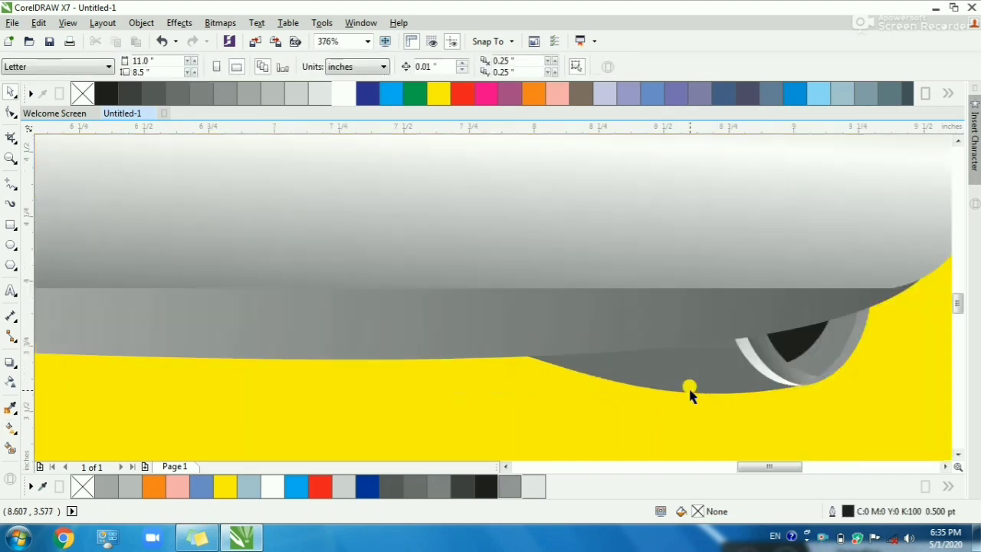
left_click(690, 370)
left_click(694, 372, "ctrl")
left_click(675, 366)
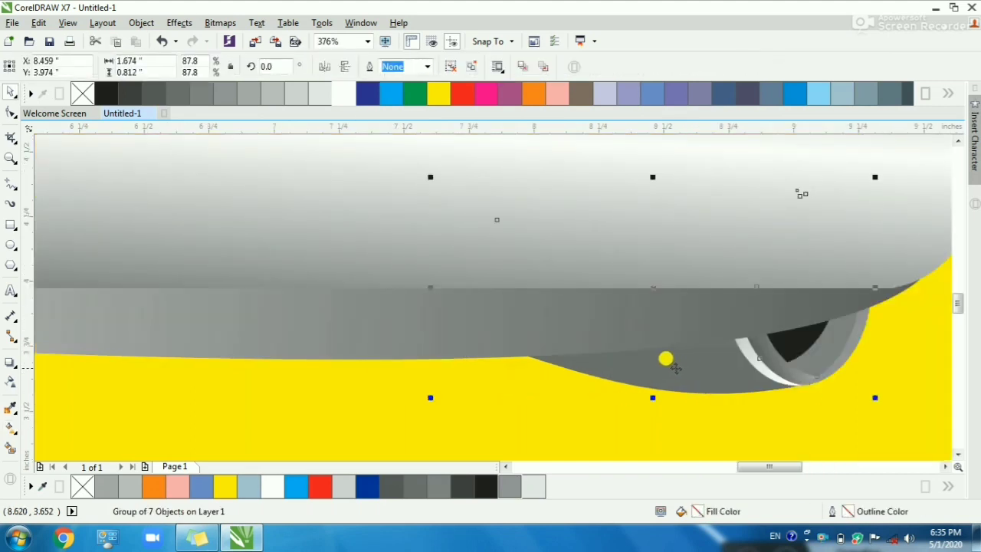
left_click(660, 374, "ctrl")
key("g")
left_click_drag(622, 349, 624, 451)
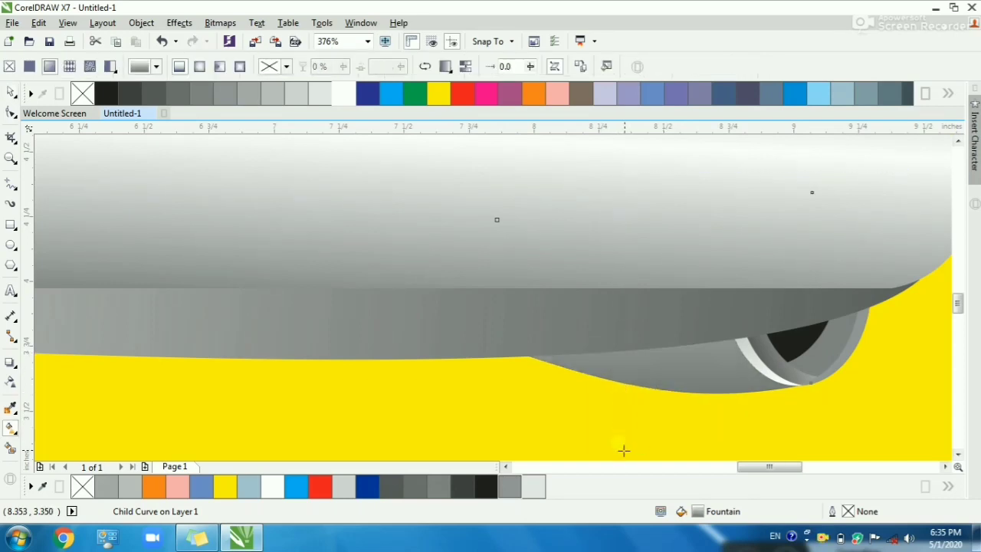
key("space")
key("Escape")
- Draw a three-segment open line about 2.09 by 0.97 inches from the belly's lower edge up across the body to above the front engine
scroll(614, 377, "down", 2)
key("F2")
left_click_drag(219, 270, 826, 452)
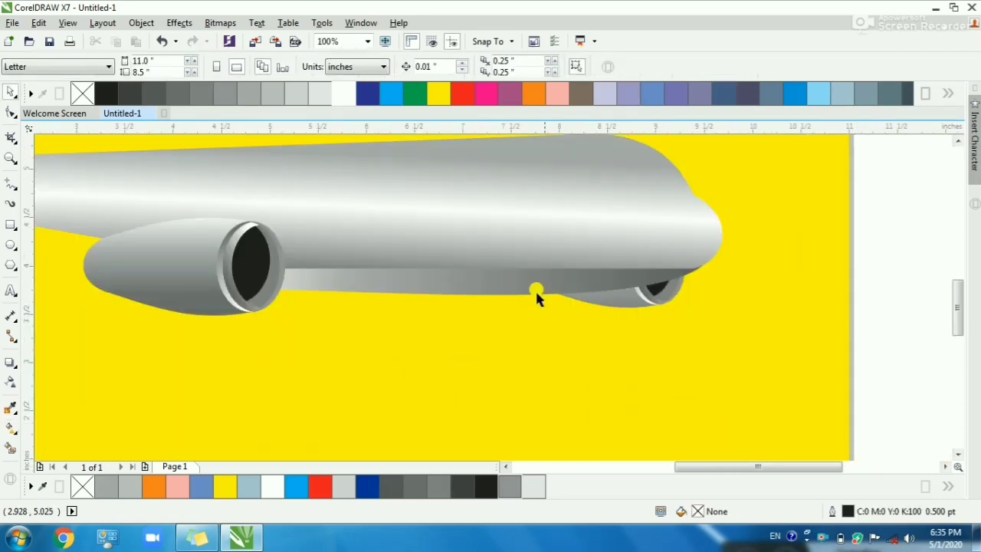
left_click(489, 285)
scroll(486, 276, "up", 4)
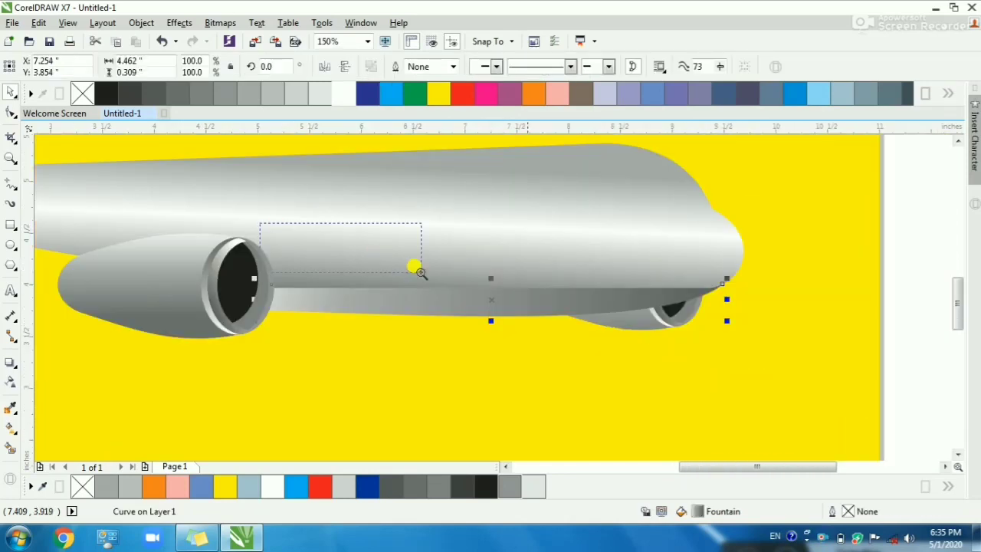
scroll(416, 266, "up", 3)
scroll(725, 379, "up", 2)
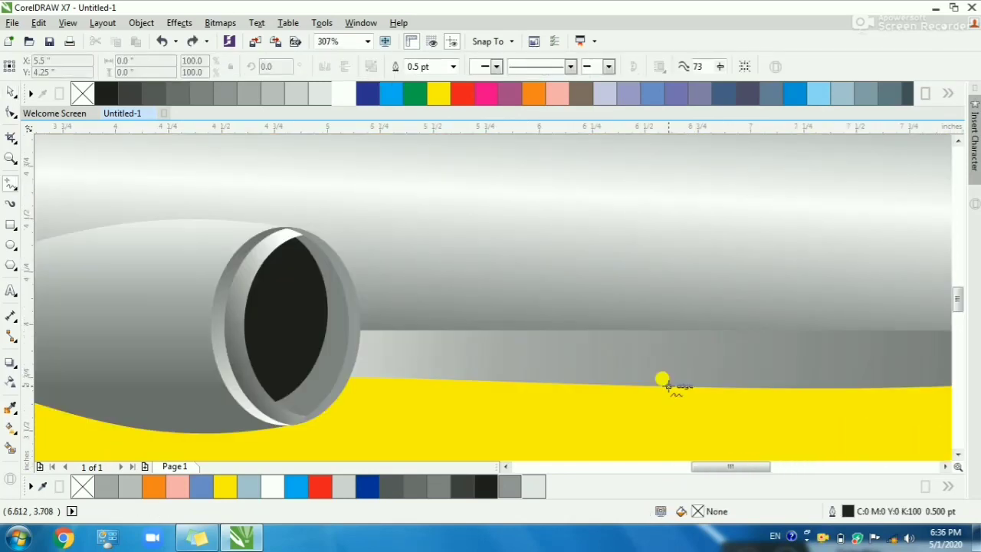
left_click(638, 285)
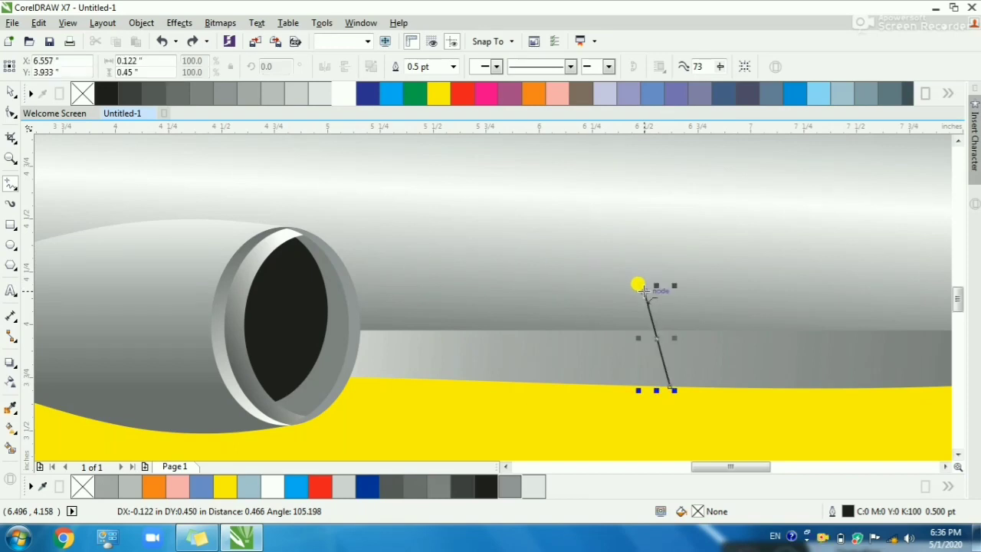
left_click(564, 226)
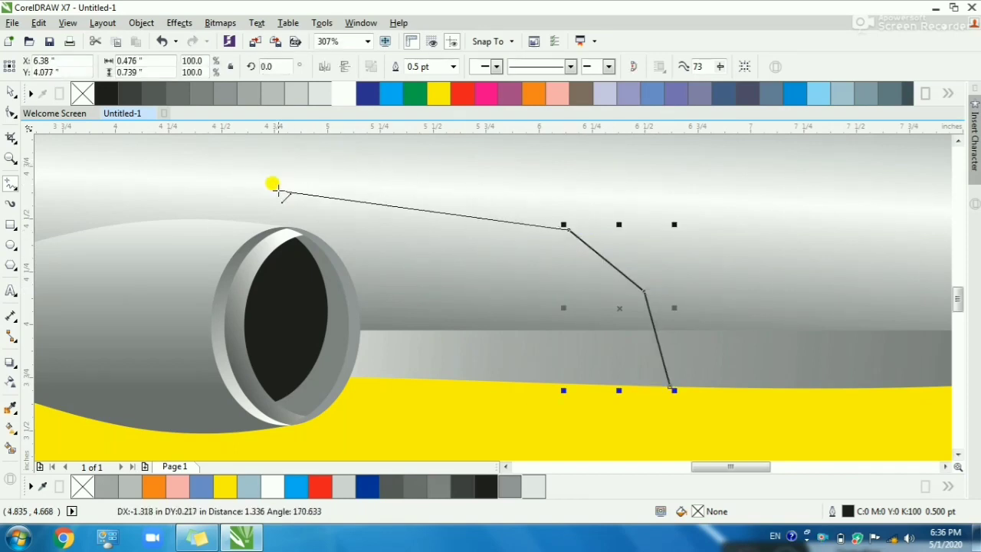
left_click(226, 180)
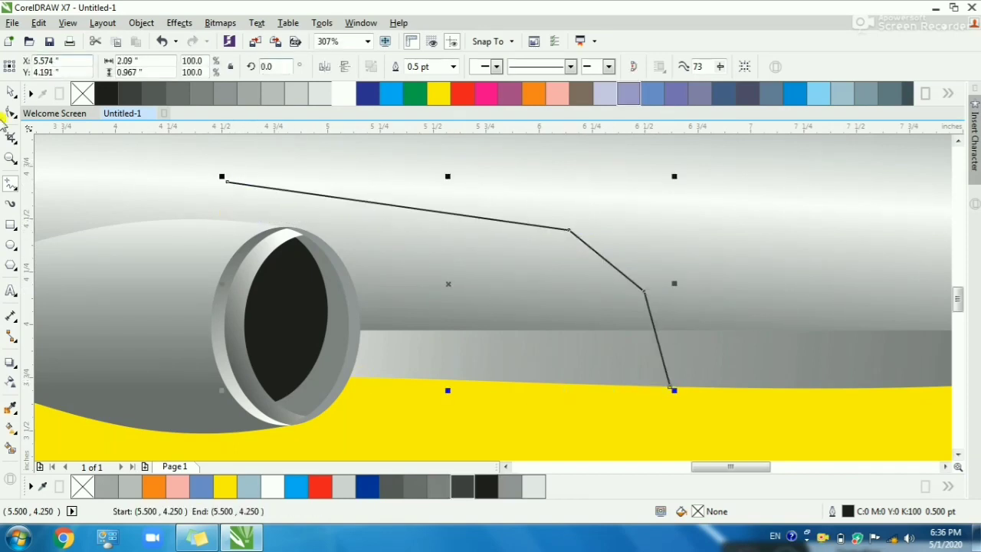
- Raise the line's two middle corners to level its upper segment, move them toward the tail, and nudge its lower end toward the nose
left_click(10, 116)
left_click_drag(648, 303, 643, 240)
left_click_drag(669, 384, 678, 379)
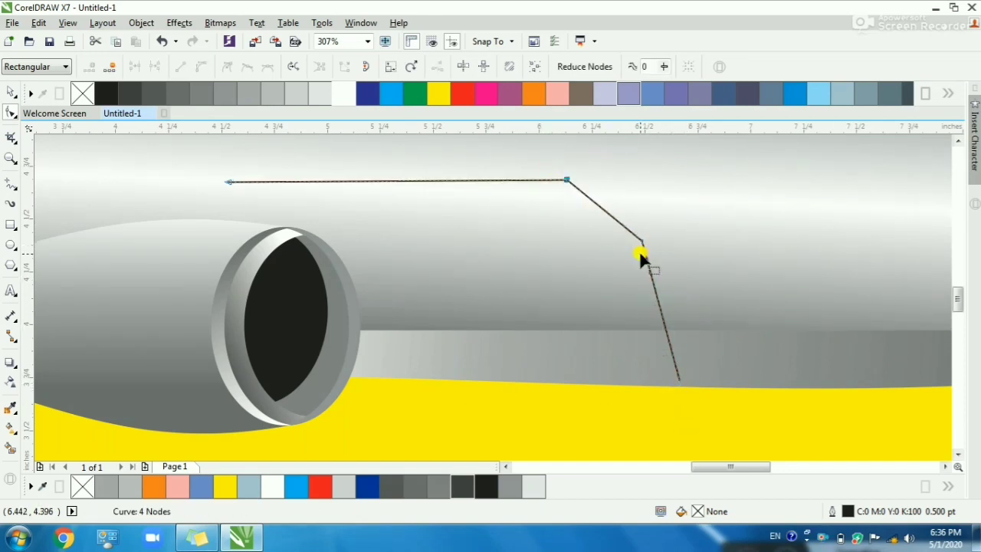
left_click_drag(643, 242, 603, 246)
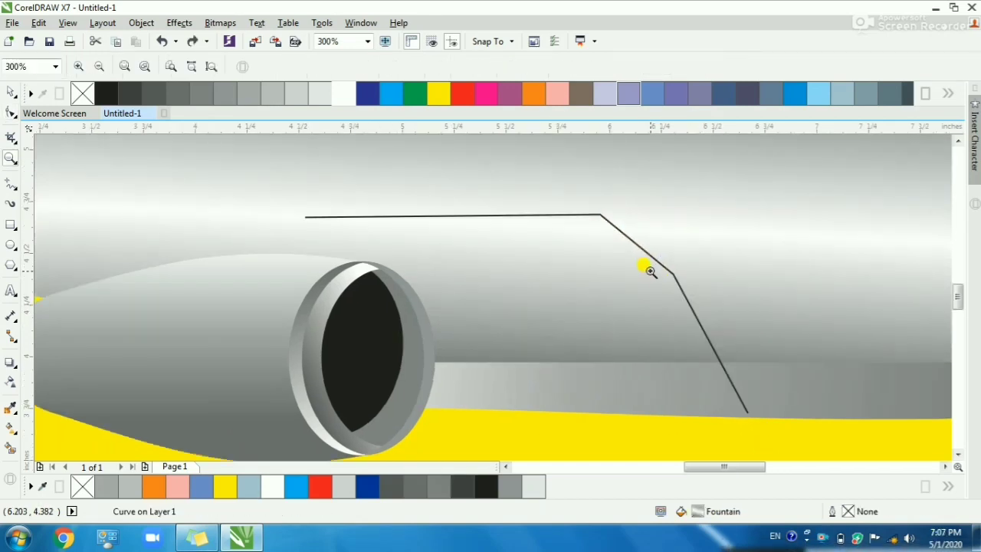
- Remove the two middle corners of the three-segment line across the body so it becomes one smooth curve
key("space")
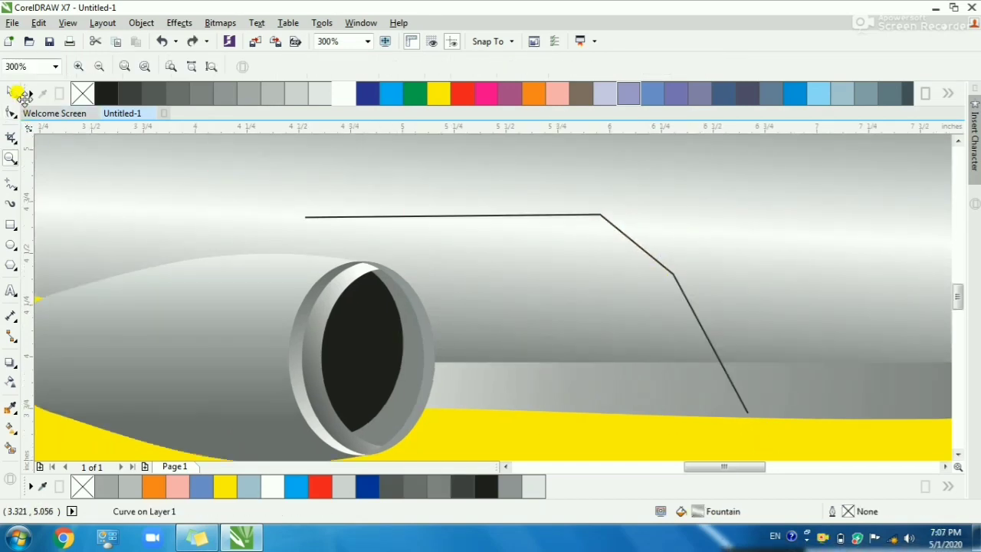
left_click(595, 216)
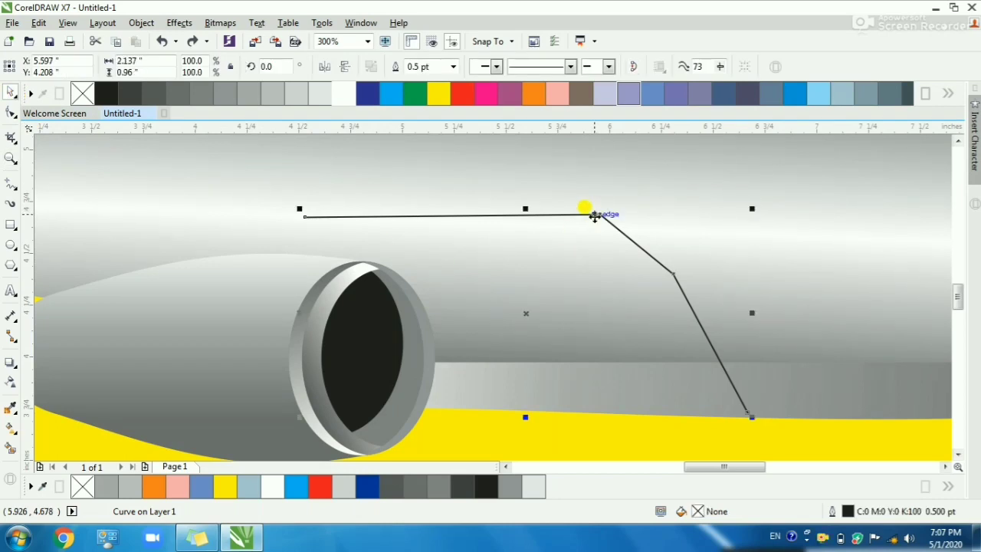
key("F10")
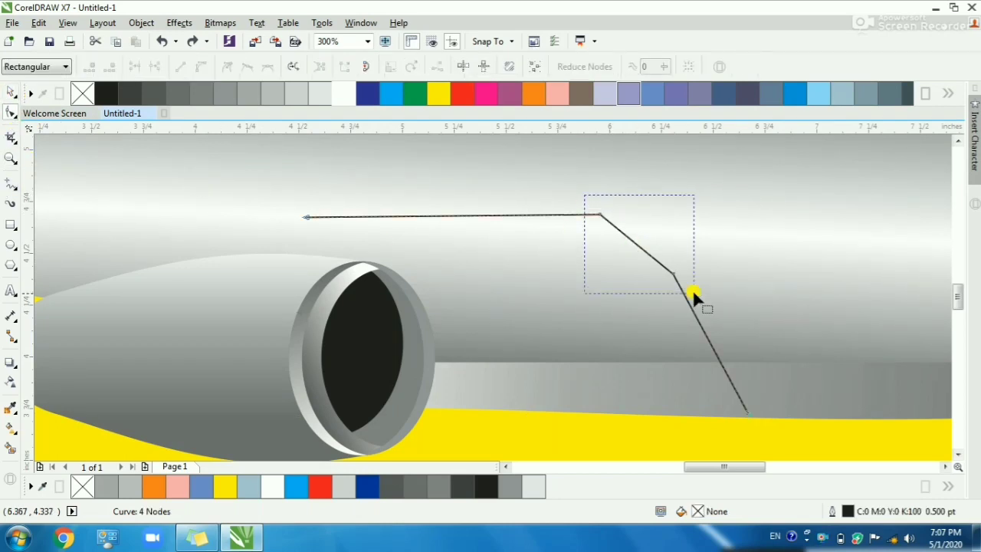
left_click_drag(692, 291, 695, 293)
left_click(199, 68)
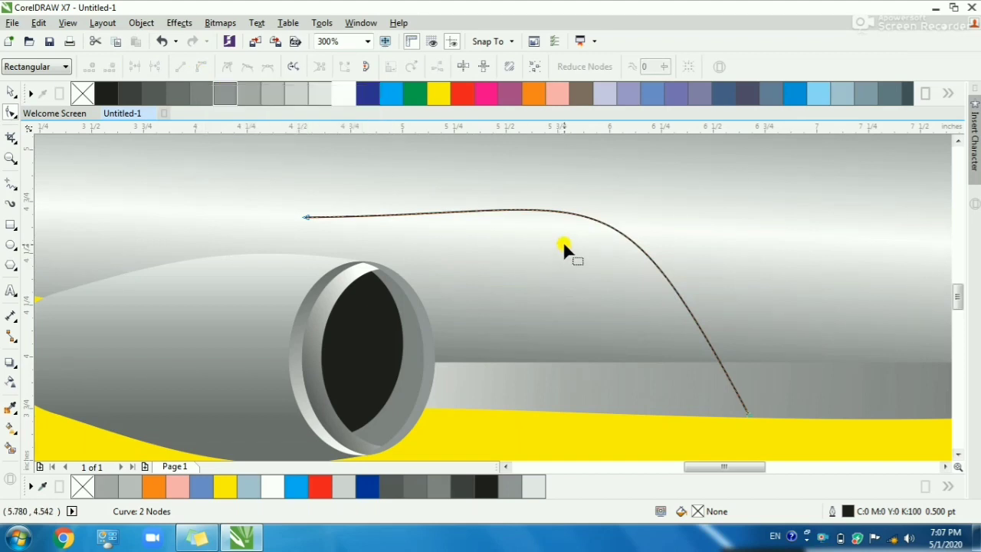
- Draw a two-segment line about 0.107 by 0.972 inches from the curve's crest down past the belly strip's upper edge to its lower edge
left_click(11, 192)
left_click(512, 209)
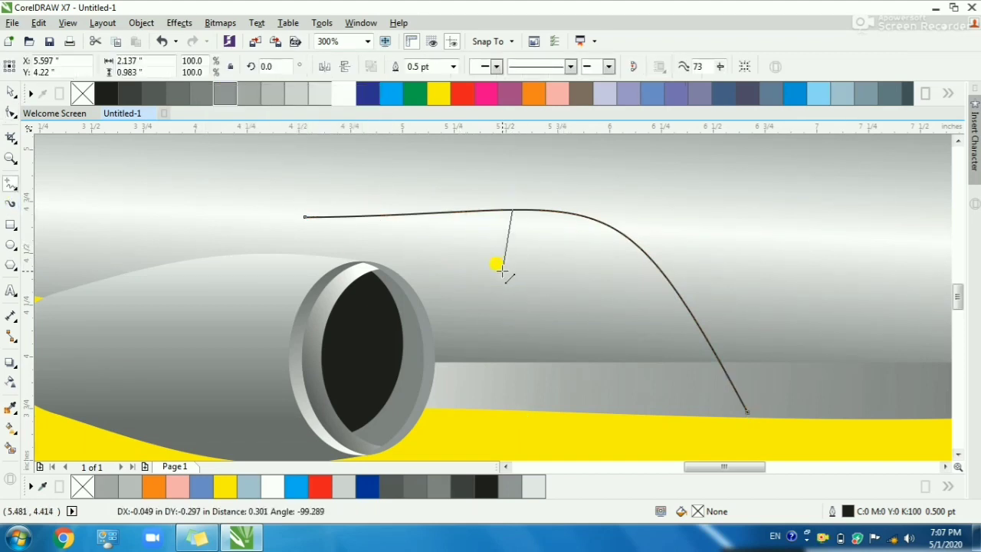
left_click(506, 360)
left_click(535, 412)
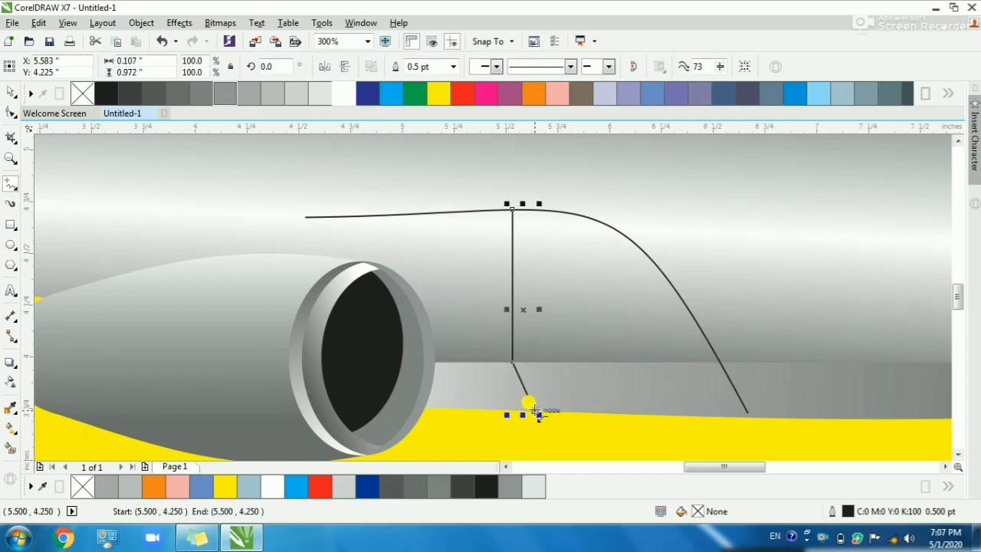
- Select the smooth curve together with the two-segment line and apply an outline width to both
key("space")
left_click(583, 218, "shift")
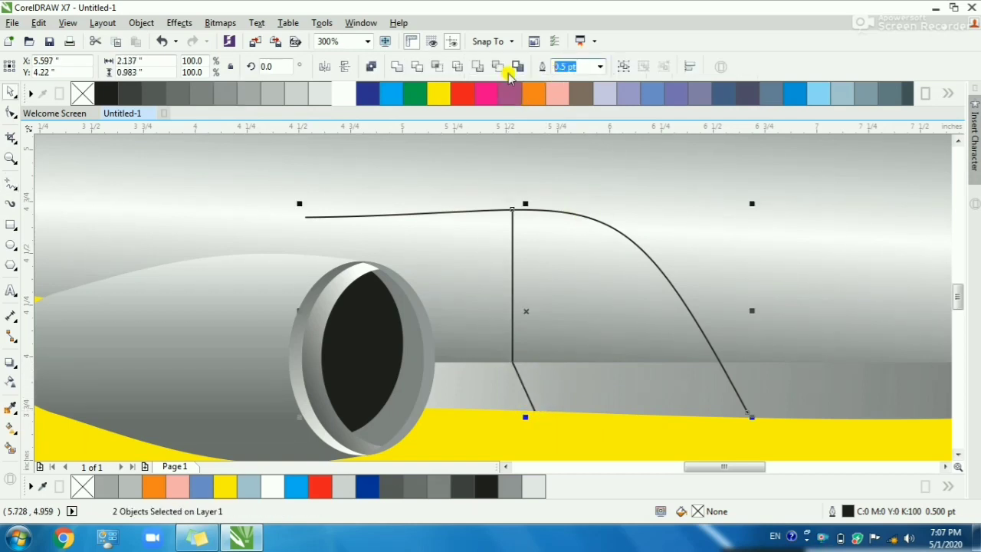
key("Return")
key("Escape")
- Extend the smooth curve's lower end down to the belly strip's lower edge
key("F2")
left_click_drag(699, 388, 769, 436)
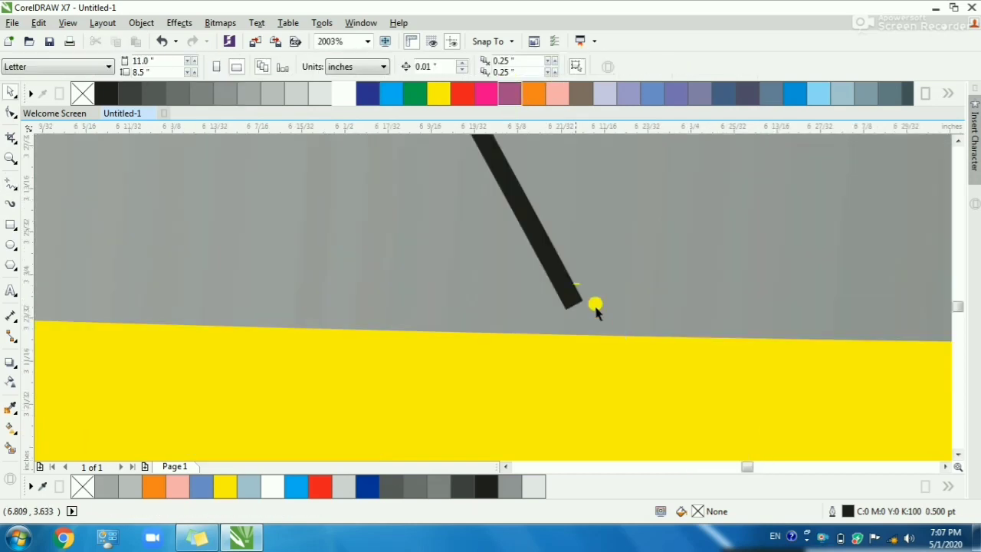
left_click(573, 295)
left_click(9, 112)
left_click_drag(575, 306, 580, 331)
key("Escape")
scroll(584, 335, "down", 2)
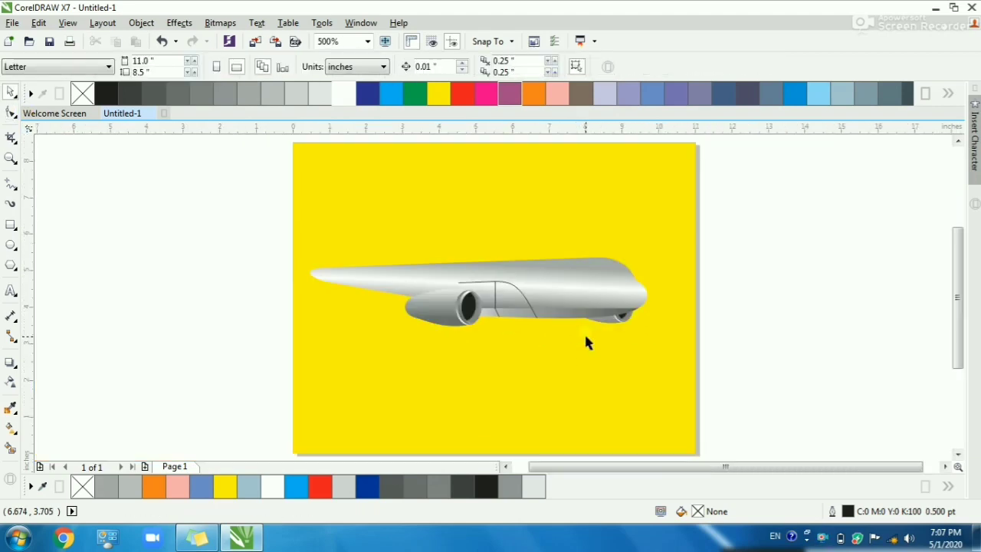
left_click_drag(294, 246, 649, 340)
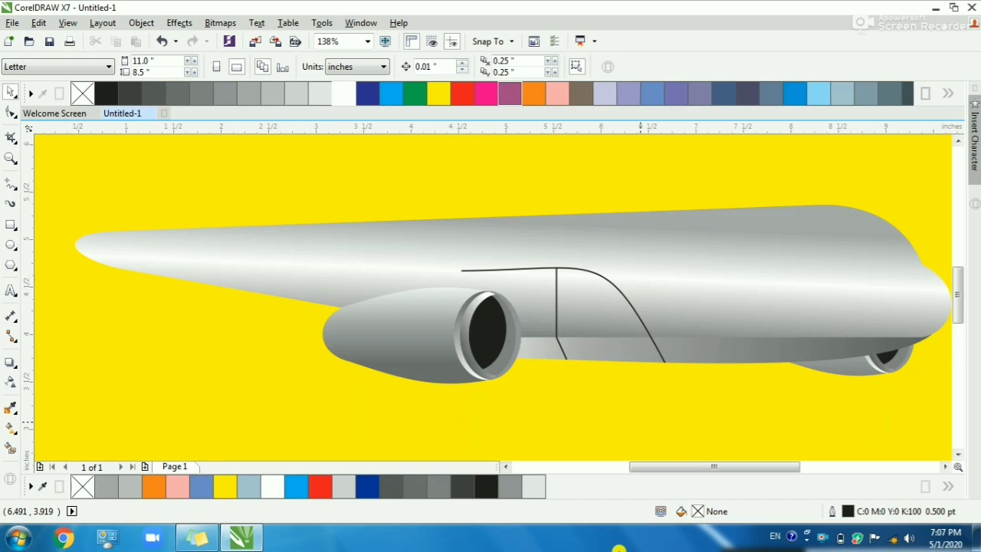
left_click(356, 250)
key("Escape")
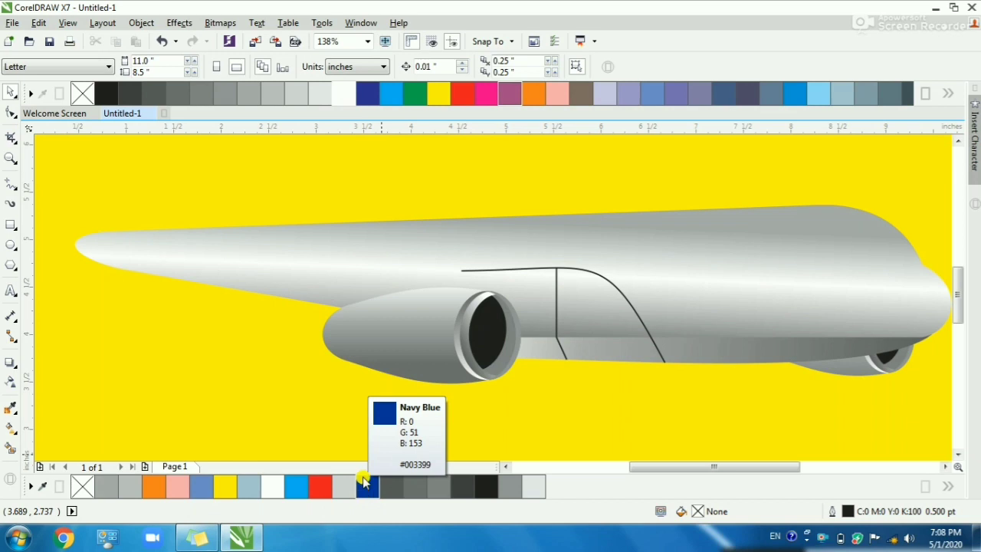
- Draw an upright ellipse about 0.433 by 0.664 inches on the empty yellow area below the airplane
scroll(480, 323, "down", 2)
key("F2")
left_click_drag(434, 352, 571, 415)
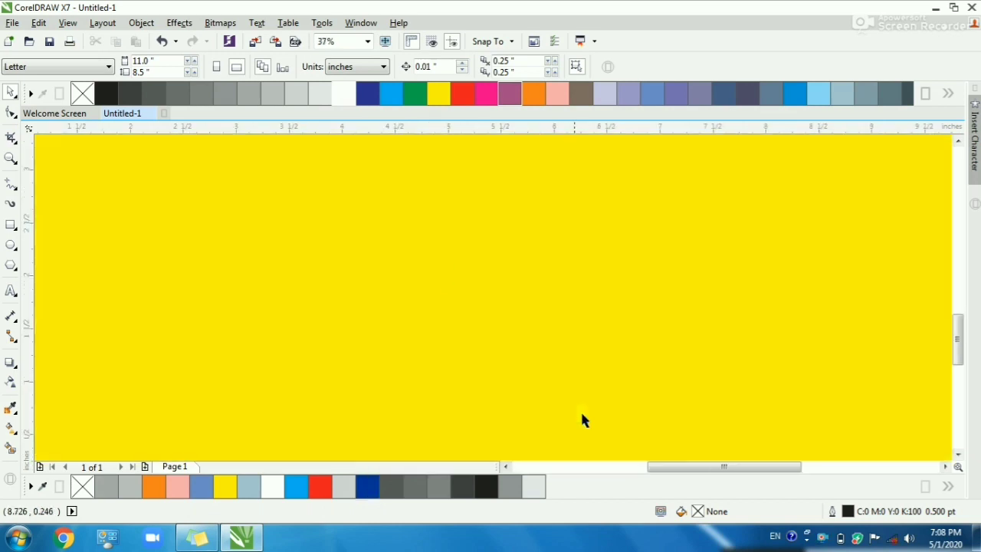
key("F2")
left_click_drag(277, 192, 790, 354)
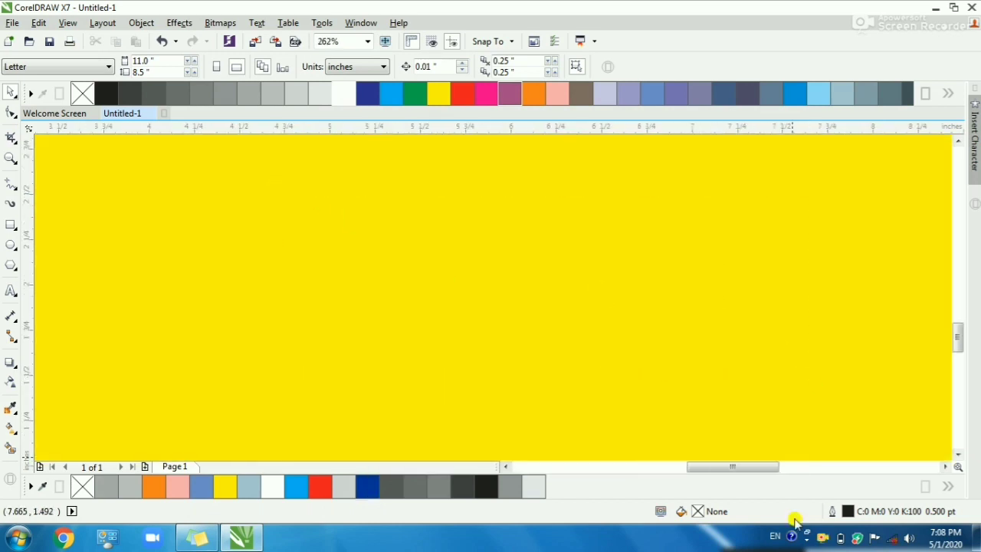
left_click(11, 242)
left_click_drag(310, 213, 381, 333)
key("space")
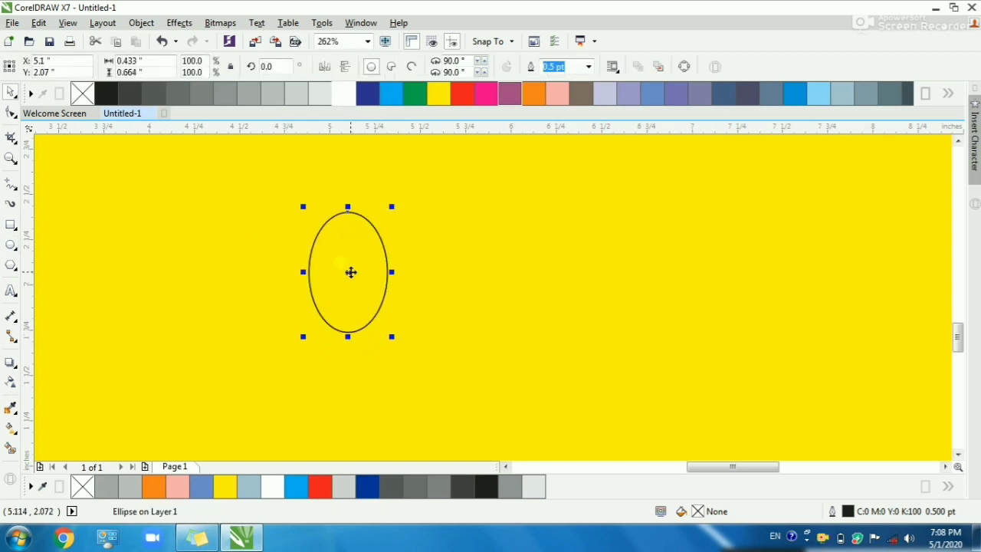
- Weld the ellipse with an overlapping copy placed level beside it, and fill the merged shape black
left_click_drag(351, 272, 416, 258)
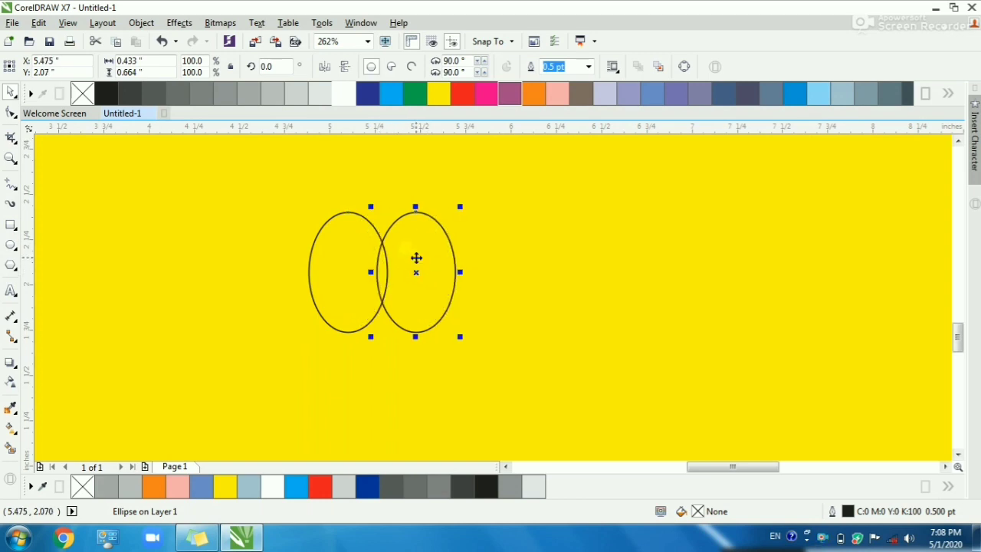
left_click(348, 251, "shift")
left_click(397, 68)
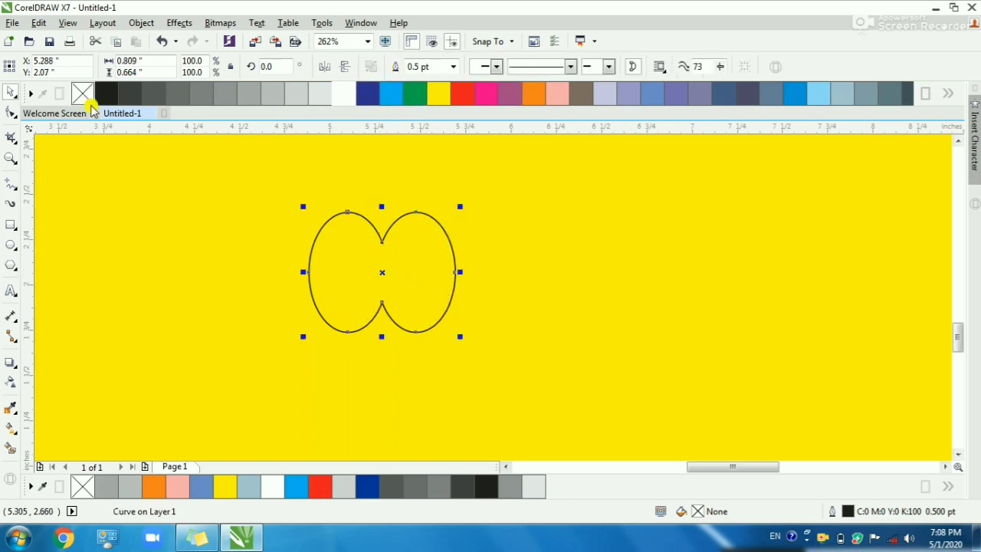
left_click(107, 94)
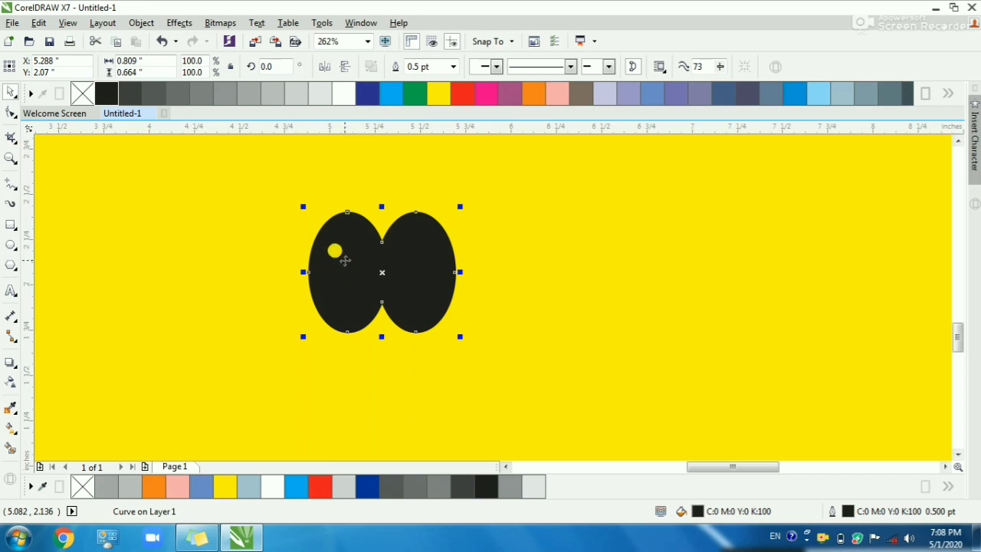
- Add a white-filled ellipse about 0.283 by 0.452 inches, roughly centred inside one lobe of the black shape
scroll(345, 260, "up", 2)
key("F7")
left_click_drag(281, 204, 387, 352)
key("space")
left_click_drag(322, 269, 347, 284)
left_click_drag(408, 284, 393, 285)
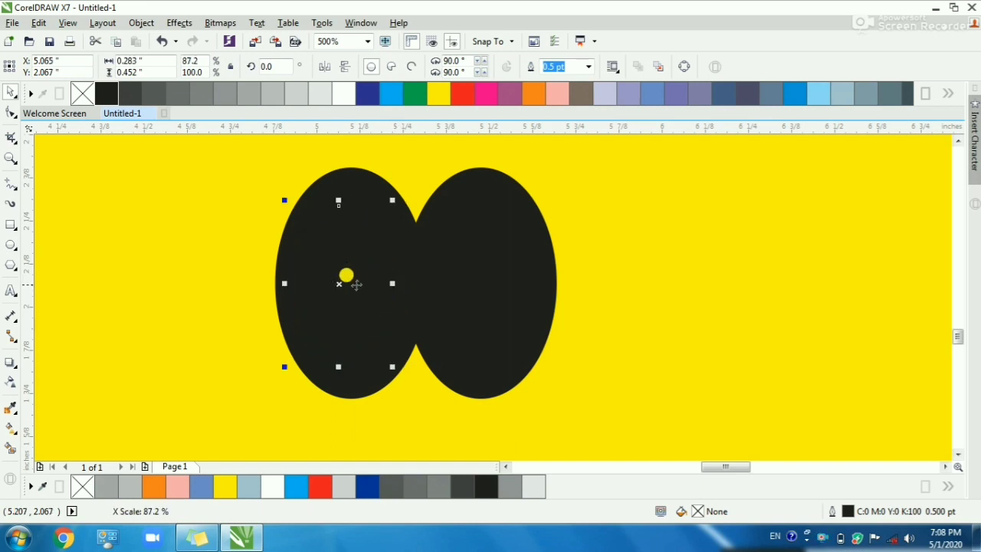
left_click(343, 107)
left_click_drag(335, 270, 342, 268)
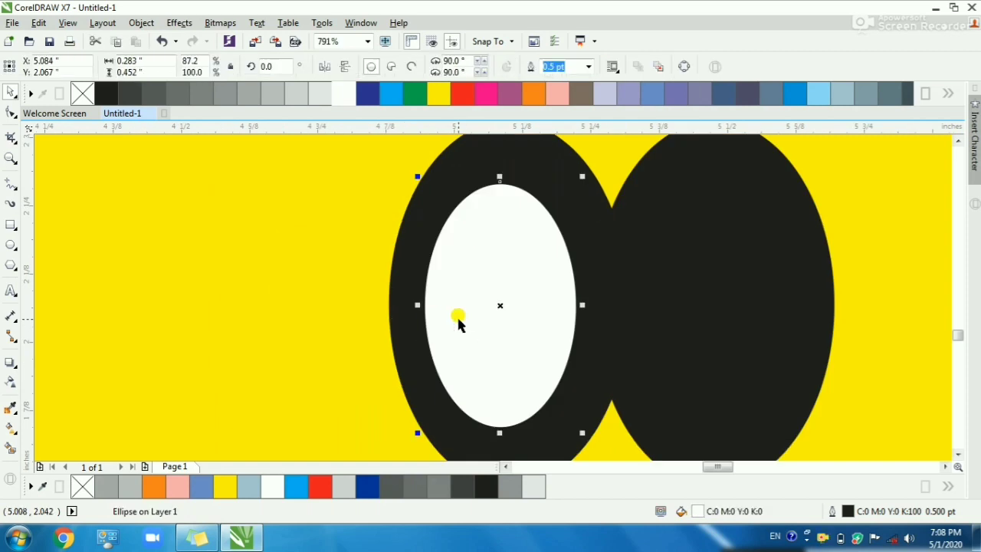
left_click_drag(462, 322, 467, 322)
- Create a smaller concentric copy of the white ellipse, about 0.175 by 0.279 inches
scroll(467, 322, "down", 1)
key("F2")
left_click_drag(342, 197, 424, 256)
scroll(553, 341, "up", 1)
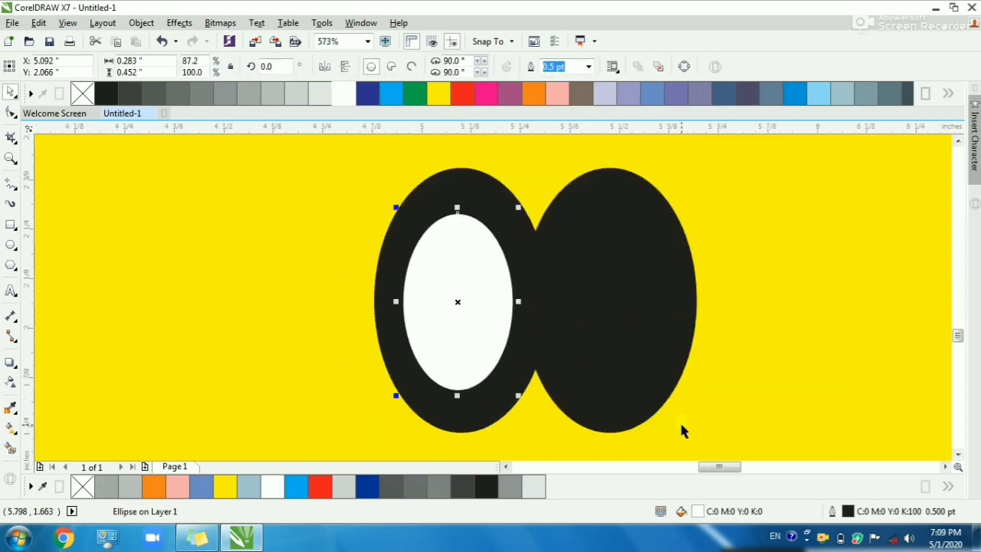
scroll(459, 281, "up", 1)
scroll(459, 282, "down", 1)
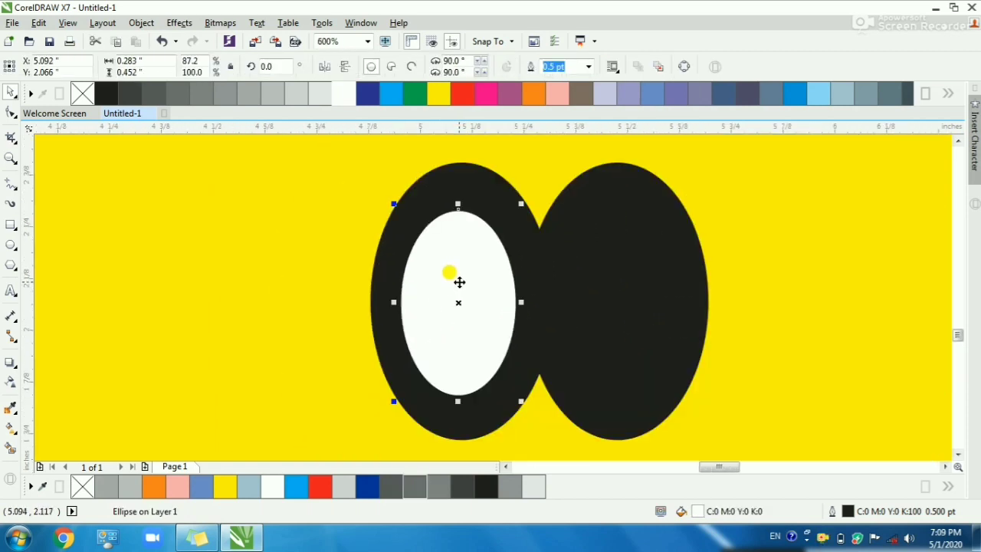
mouse_move(514, 218)
left_mouse_down()
mouse_move(522, 228)
mouse_move(502, 223)
mouse_move(509, 233)
left_mouse_up()
scroll(495, 251, "up", 1)
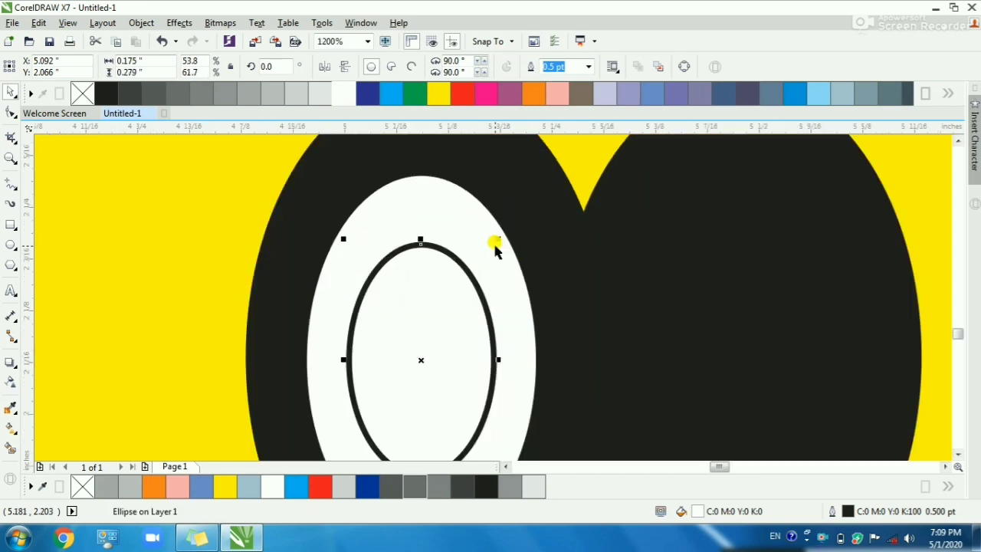
key("Escape")
scroll(476, 230, "down", 1)
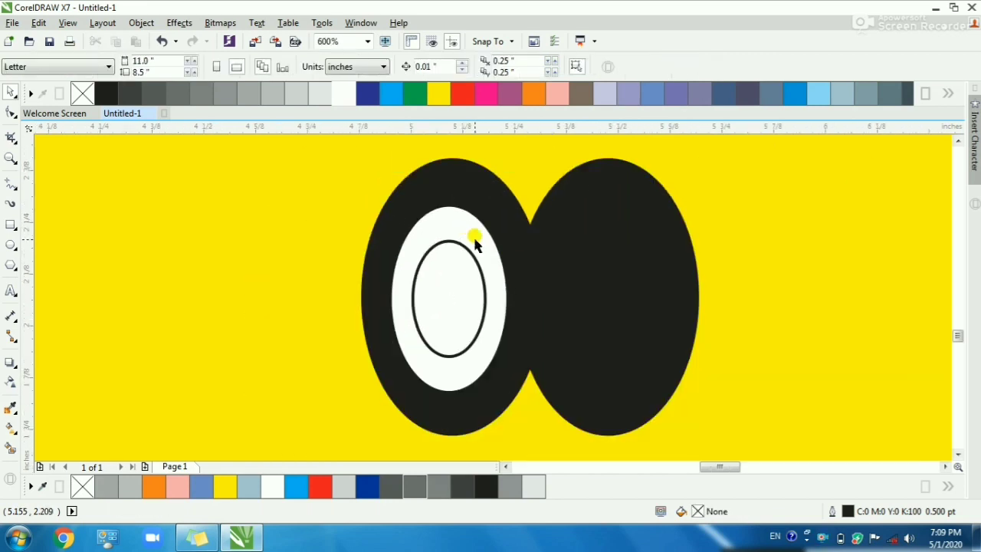
- Enlarge the inner ellipse about its centre to about 0.229 by 0.365 inches
scroll(474, 242, "up", 1)
left_click(434, 285)
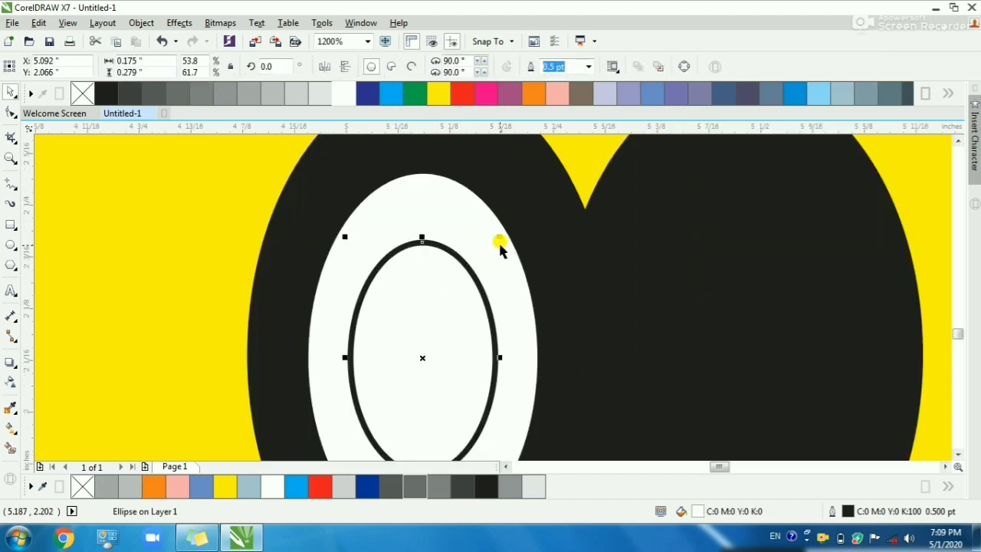
left_click_drag(504, 208, 521, 191)
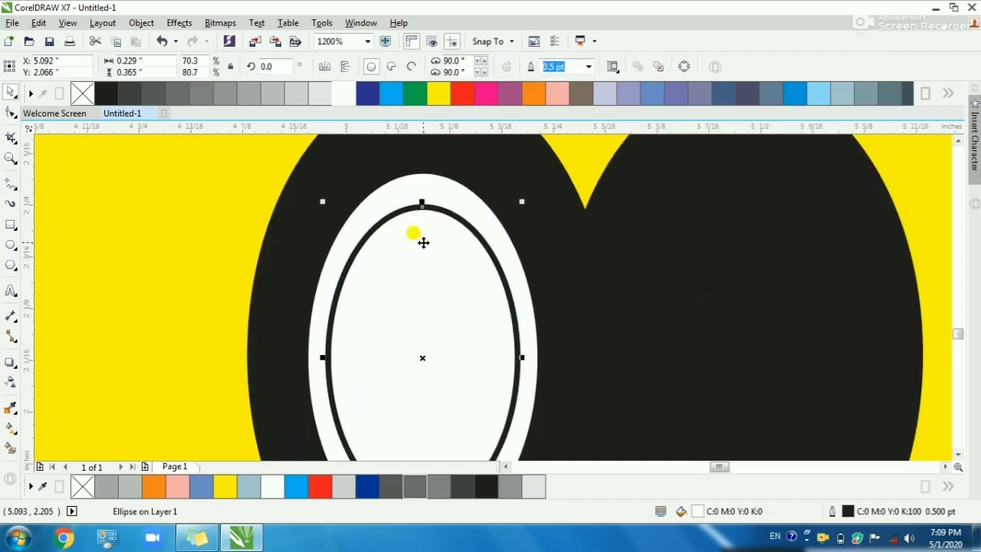
- Create another concentric copy inside the middle ellipse, about 0.137 by 0.219 inches
scroll(476, 221, "down", 1)
scroll(582, 393, "up", 1)
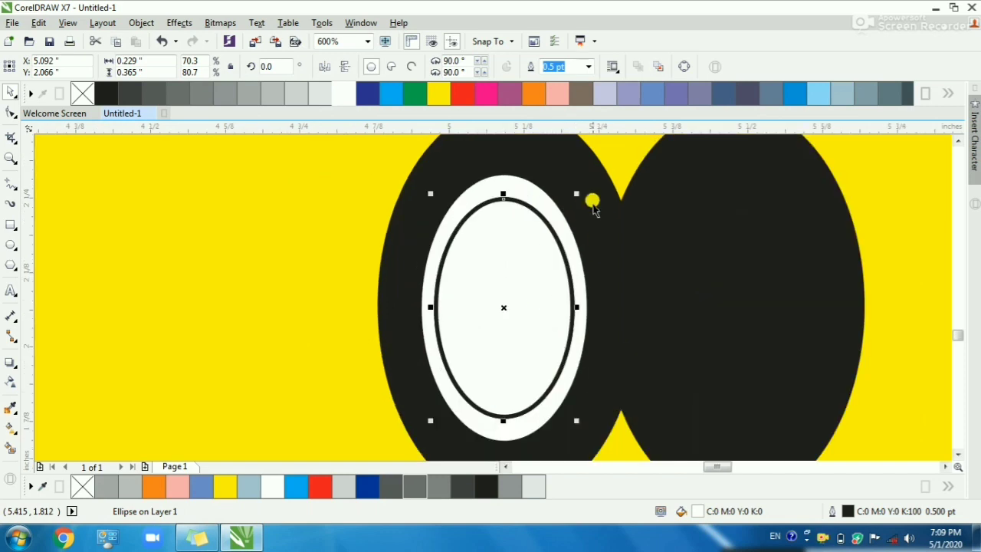
left_click_drag(587, 193, 557, 241)
key("Escape")
- Combine the outer white ellipse with the middle ellipse to form a hollow white ring
left_click(552, 233)
left_click(537, 200, "shift")
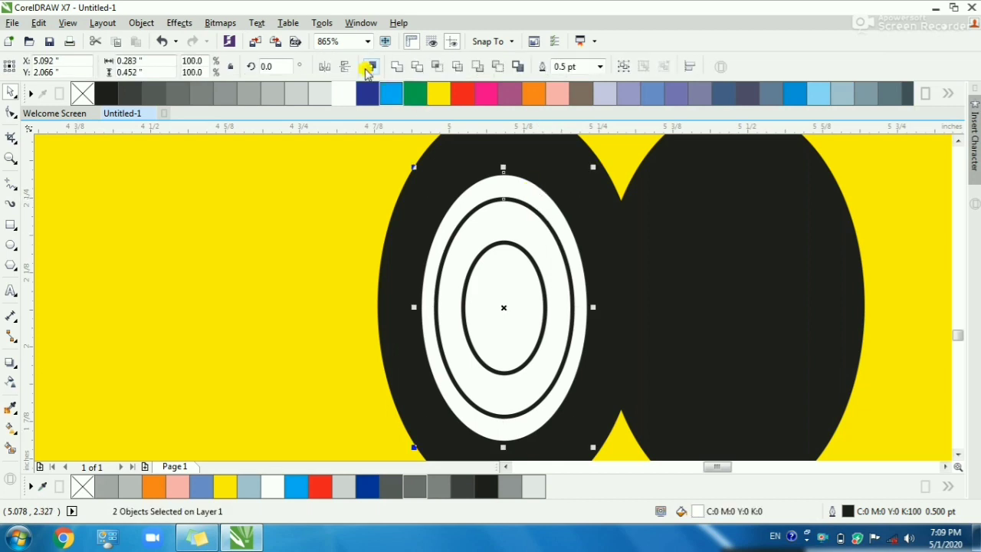
left_click(368, 68)
key("Escape")
left_click(474, 285)
left_click(459, 259)
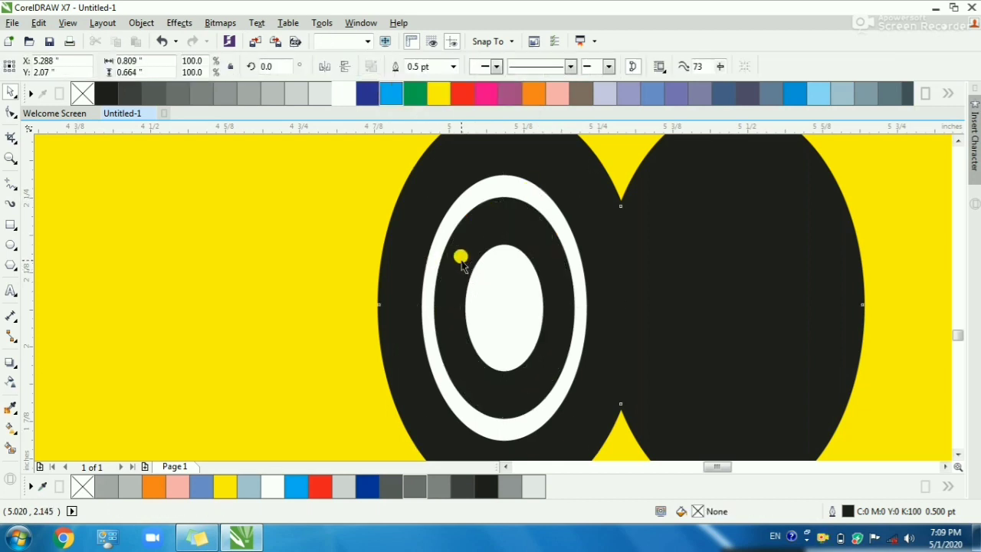
key("Escape")
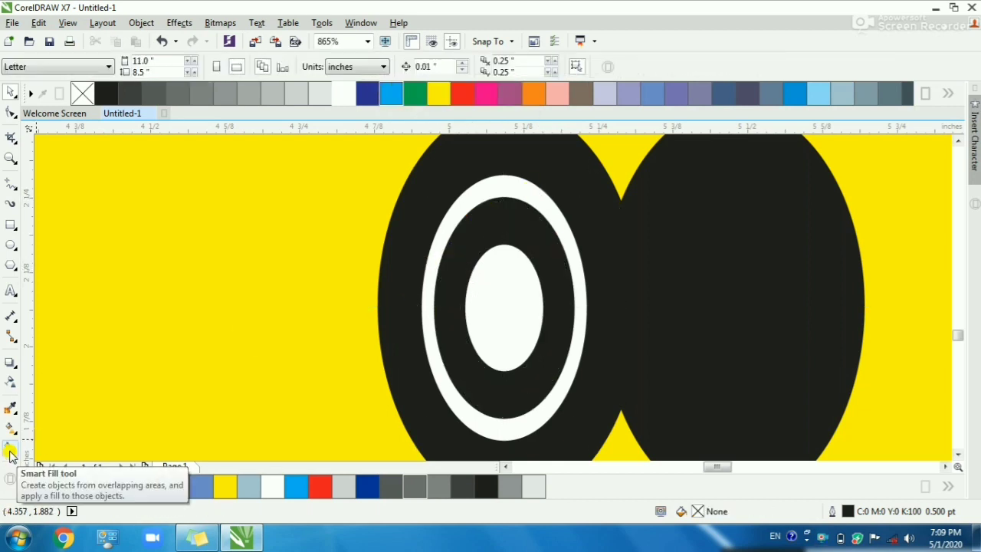
- Create a shape in the gap between the white ring and the centre ellipse with Smart Fill, and color it 60% black
left_click(10, 450)
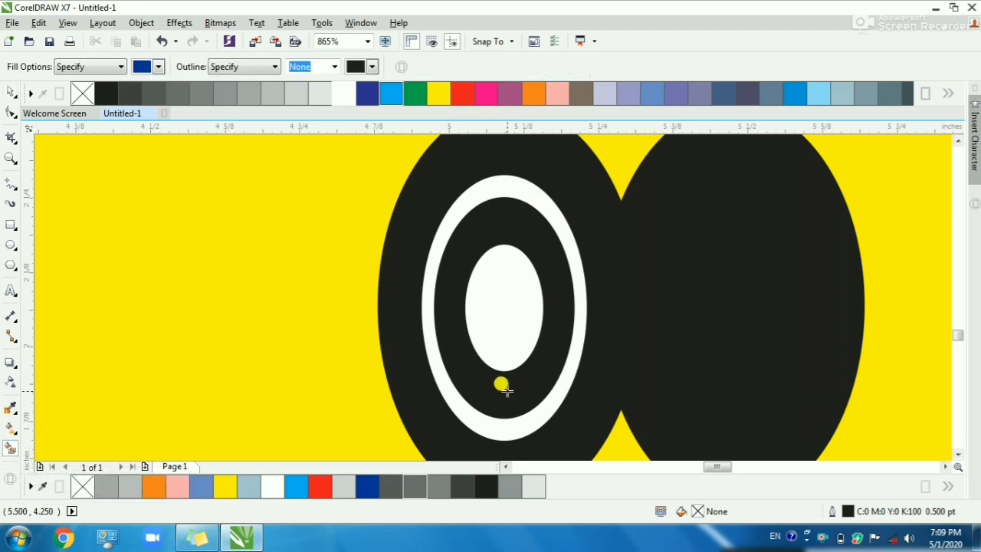
left_click(504, 387)
left_click(212, 92)
left_click(199, 92)
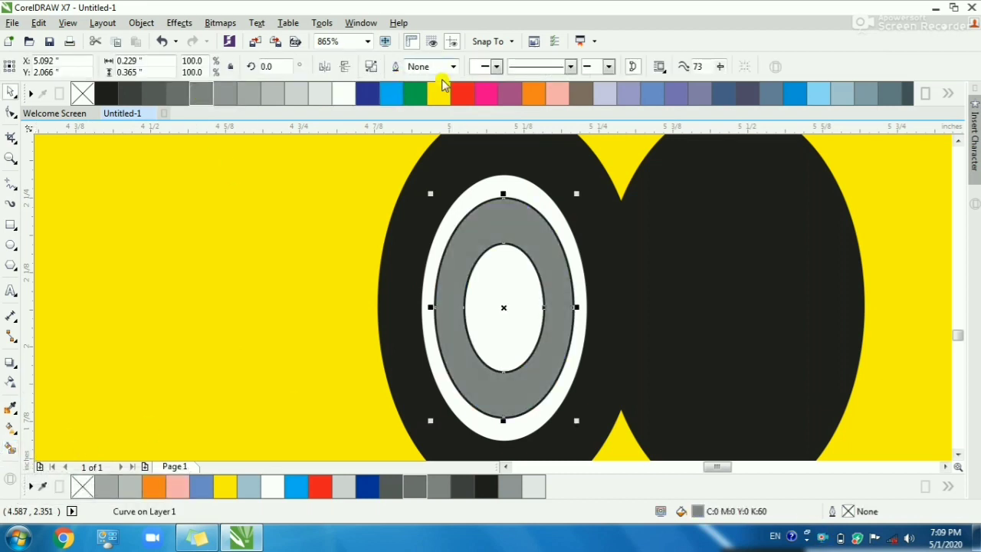
- Select the white ring and the centre ellipse together and set their outline width to None
left_click(494, 222)
left_click_drag(589, 375, 603, 454)
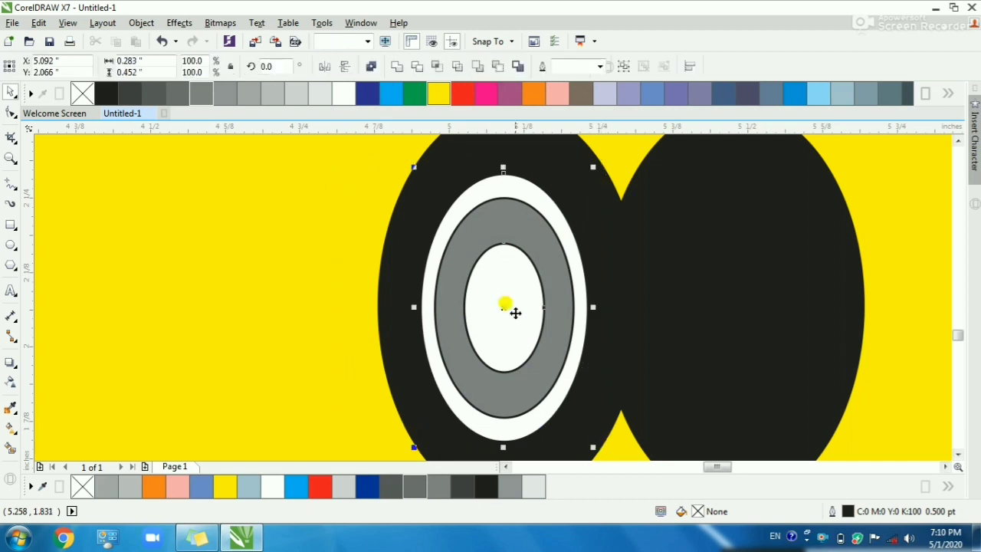
left_click(599, 68)
left_click(577, 82)
left_click(257, 204)
- Fill the centre ellipse with 90% black
left_click(476, 268)
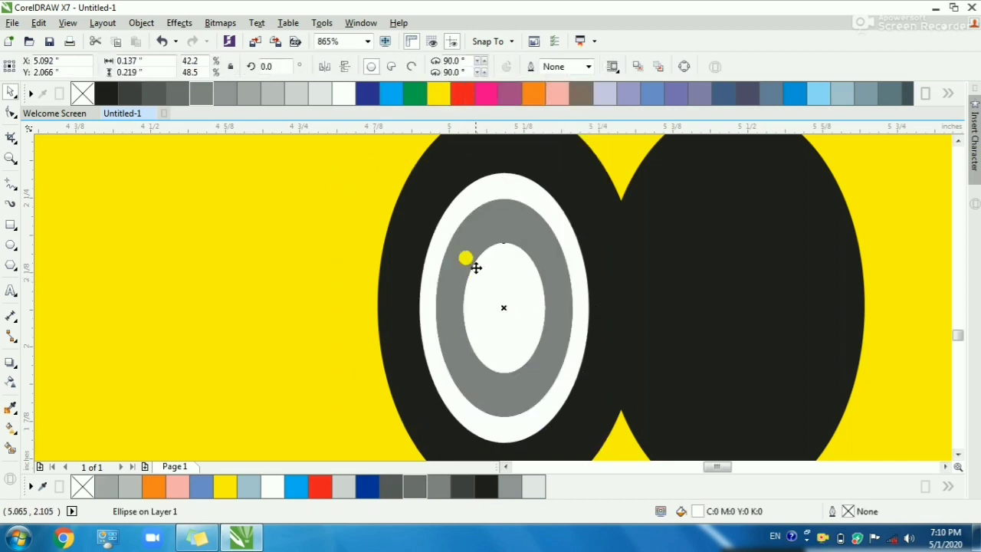
left_click(230, 138)
left_click_drag(504, 283, 477, 294)
key("ctrl+z")
left_click(156, 97)
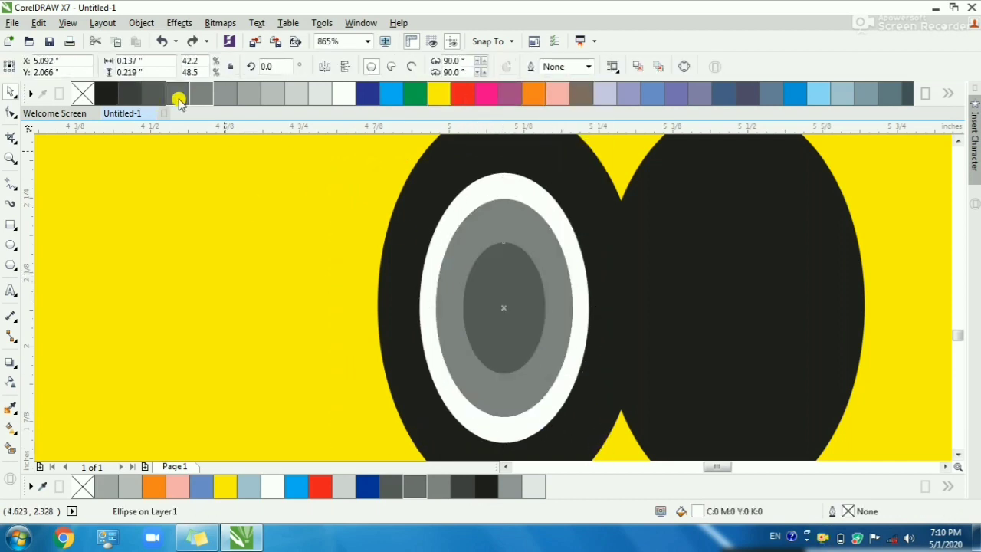
left_click(178, 99)
left_click(158, 97)
left_click(132, 96)
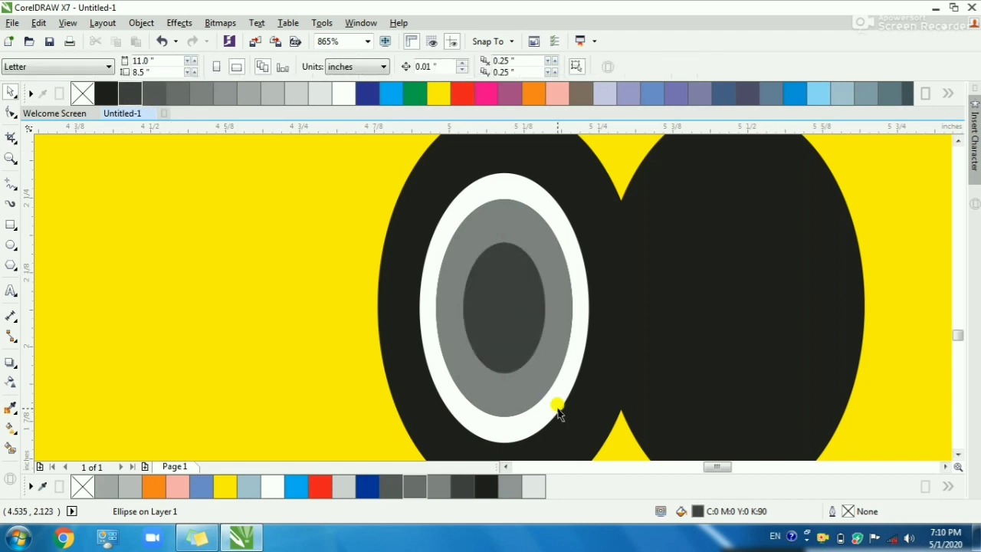
- Apply a linear fountain fill to the gray ring around the hub centre, from white at its upper left to 90% black at its lower right
left_click(514, 378)
left_click(10, 430)
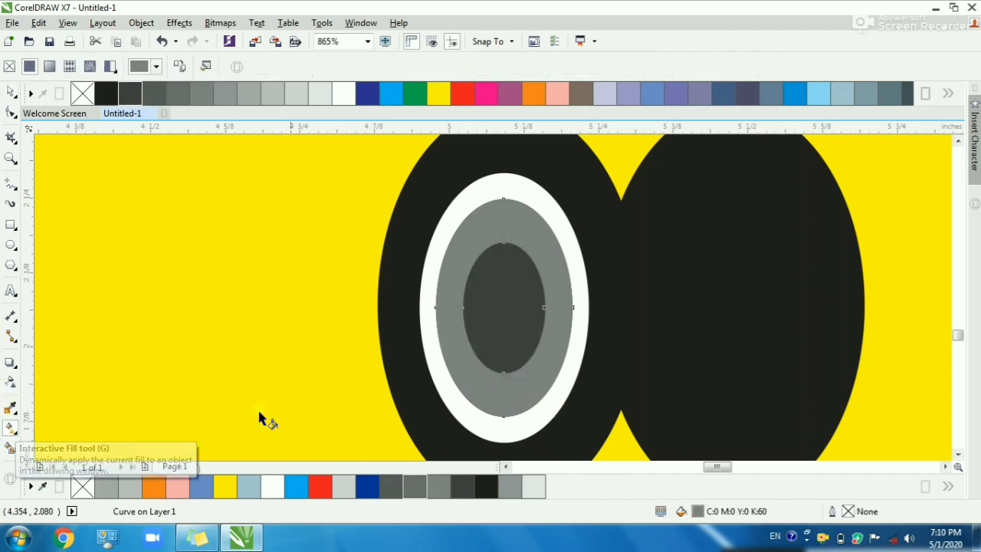
left_click_drag(453, 231, 428, 181)
left_click(439, 191)
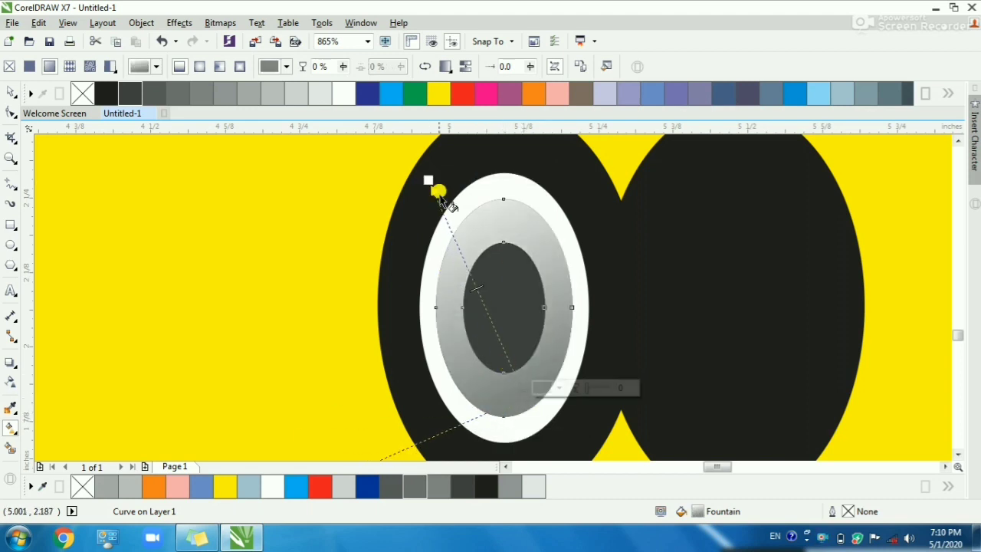
left_click_drag(477, 288, 451, 230)
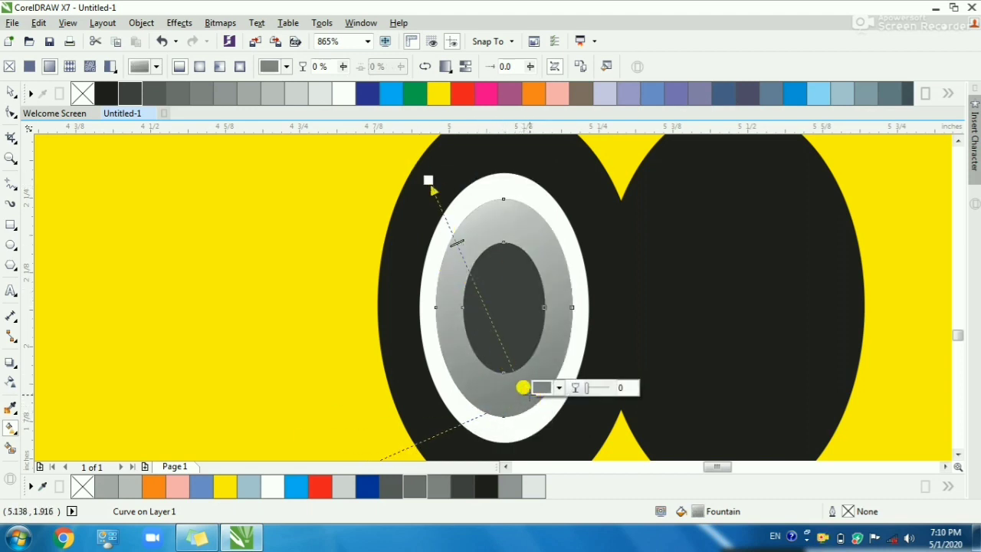
left_click(154, 96)
left_click(138, 94)
key("space")
- Fill the outer white hub ring with 30% black, and replace it with a linear gradient from white at upper left to 60% black below
left_click(470, 200)
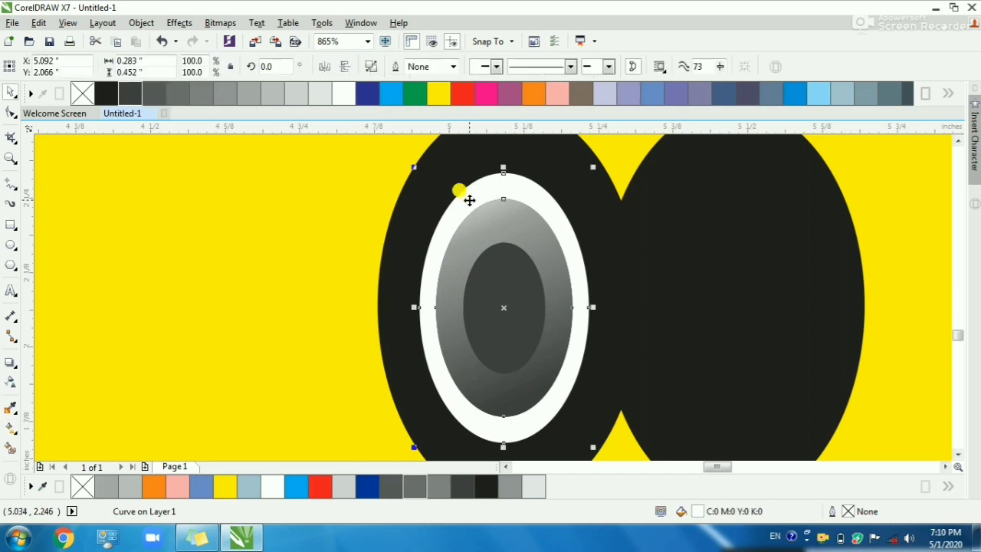
left_click(266, 100)
key("h")
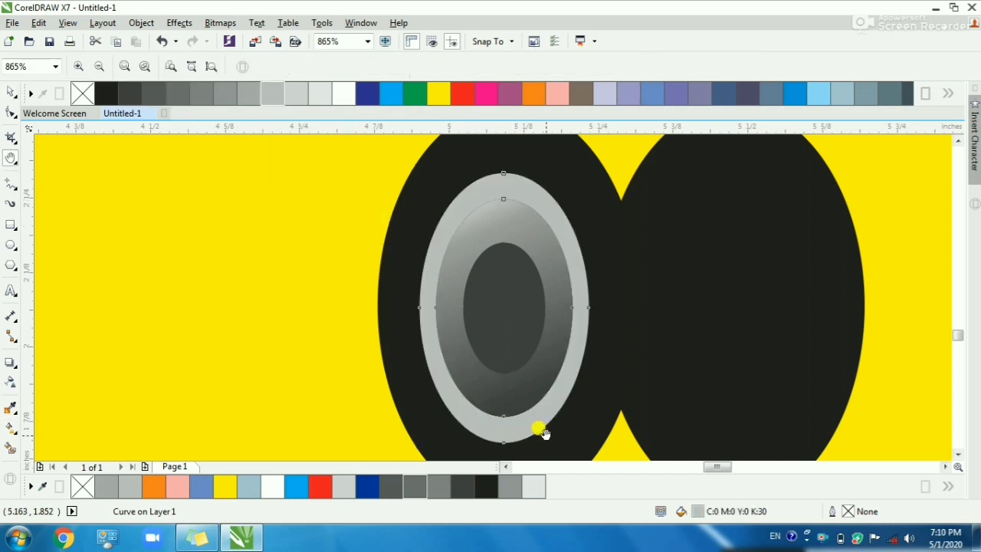
left_click(10, 428)
mouse_move(554, 427)
left_mouse_down()
mouse_move(440, 174)
mouse_move(538, 431)
left_mouse_up()
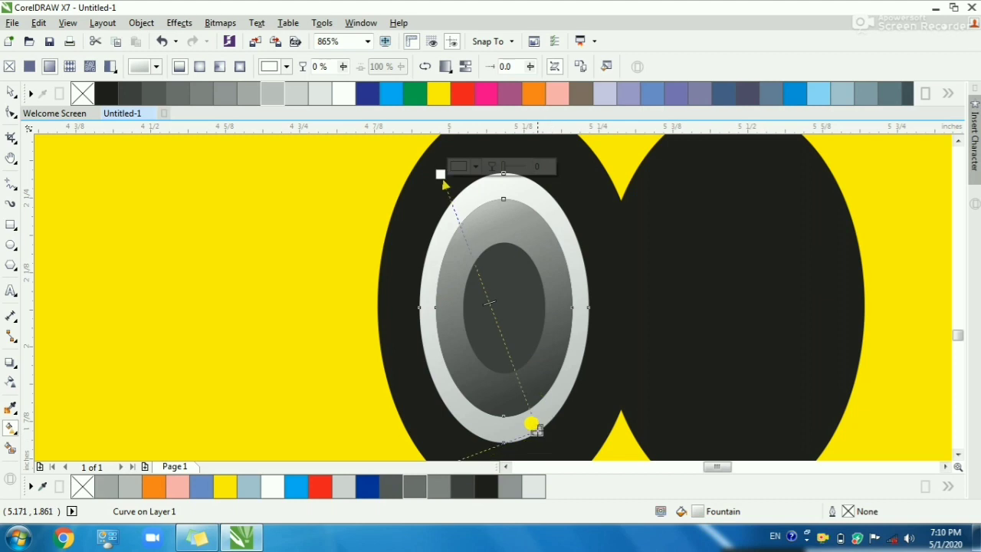
left_click(200, 93)
left_click_drag(483, 296, 467, 249)
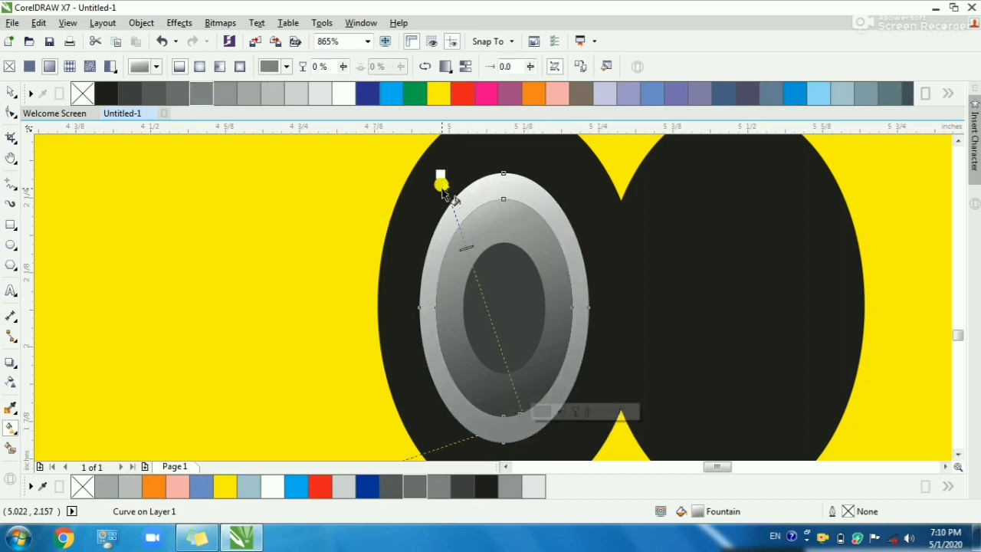
key("space")
- Select the twin-wheel shape with all its hub parts and group them
scroll(458, 259, "down", 2)
key("Escape")
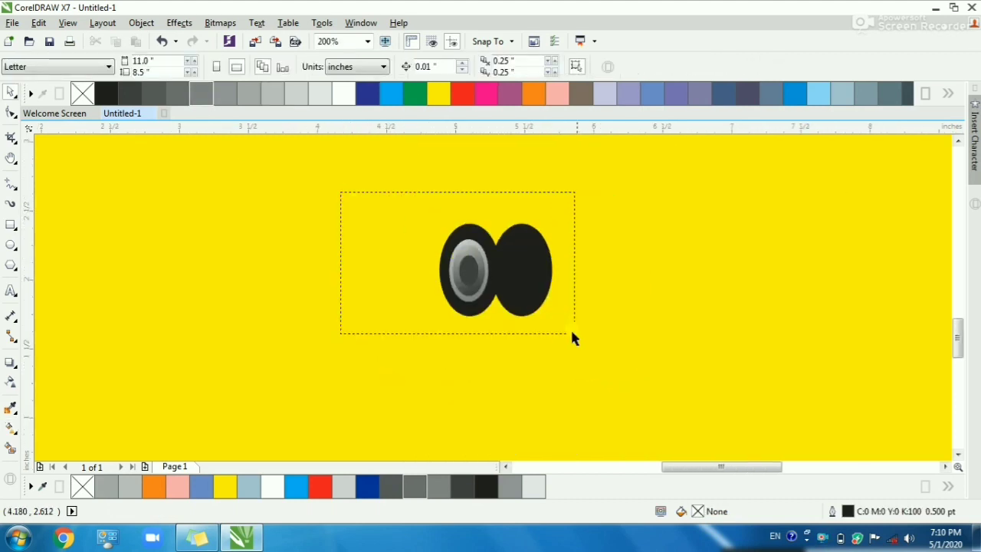
left_click_drag(573, 339, 589, 340)
key("ctrl+g")
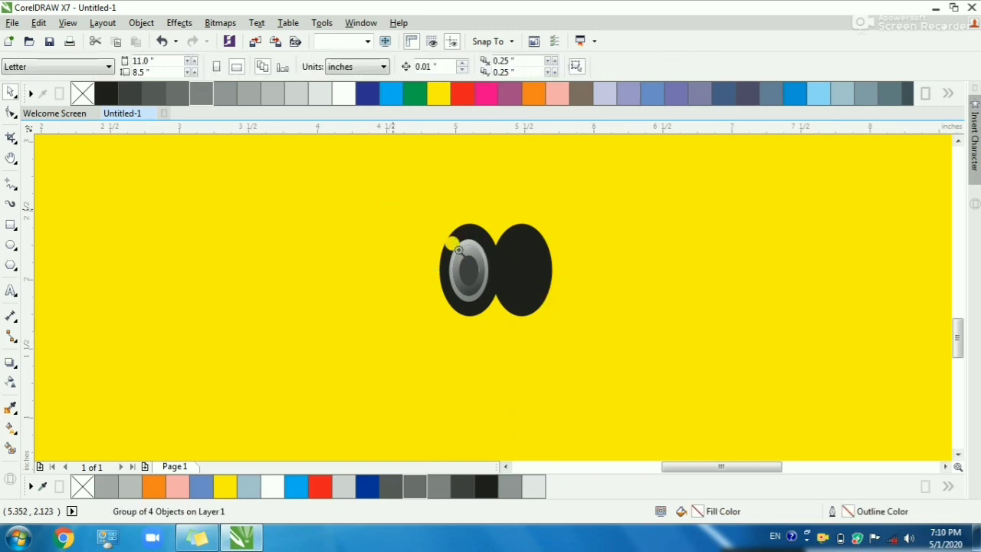
key("Escape")
- Draw a closed four-sided strut tapering down between the two wheels, about 0.29 in wide and 0.45 in high, and fill it white
scroll(511, 261, "up", 2)
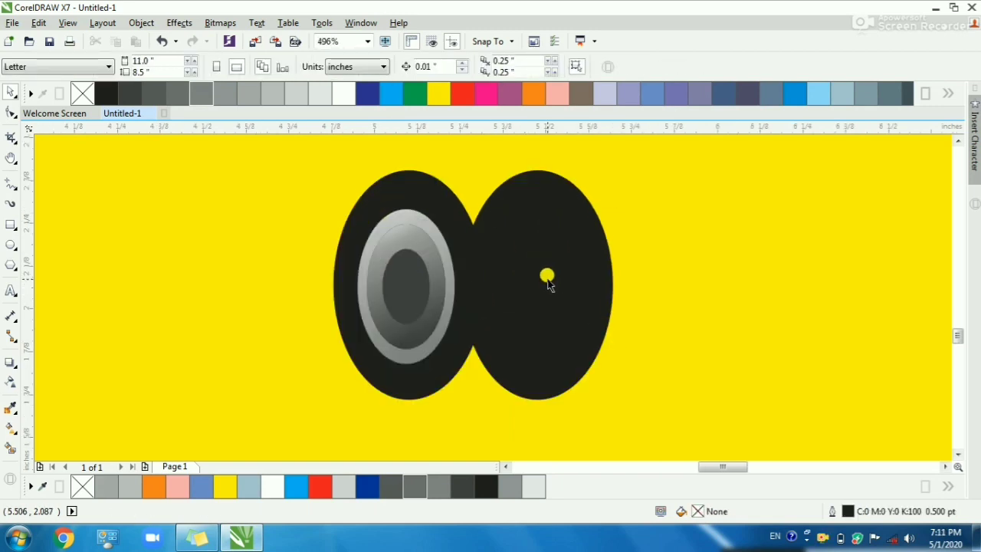
left_click(548, 284)
left_click_drag(666, 286, 322, 151)
left_click(8, 206)
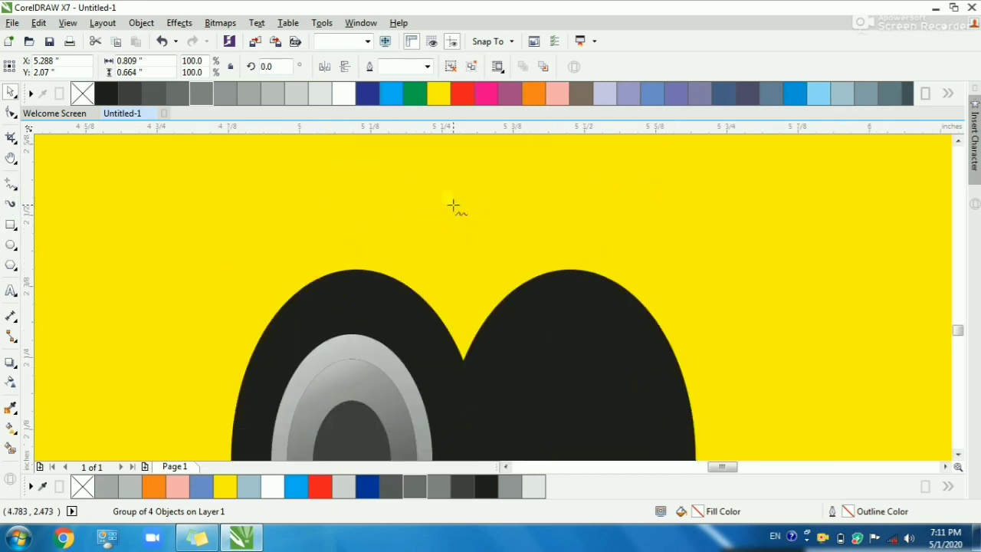
left_click(588, 147)
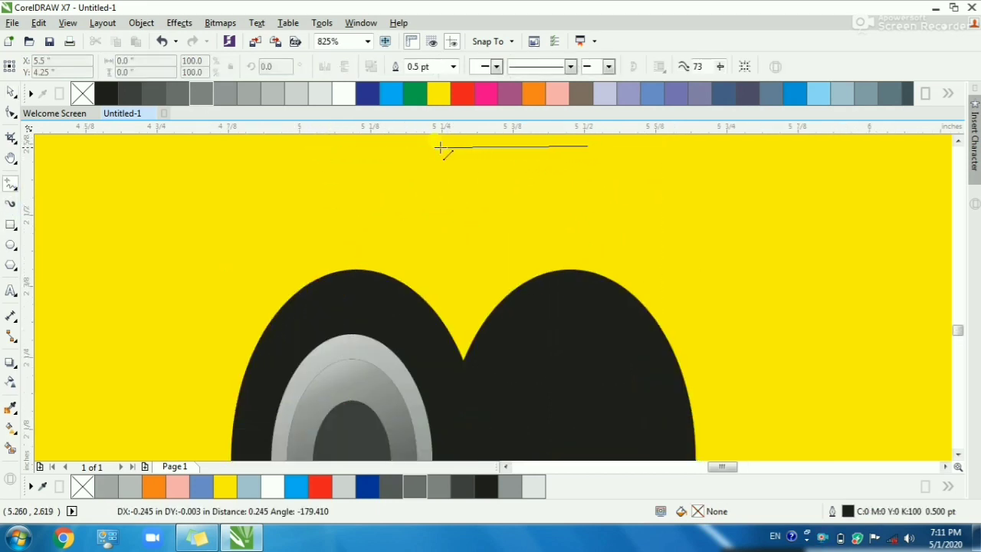
double_click(424, 146)
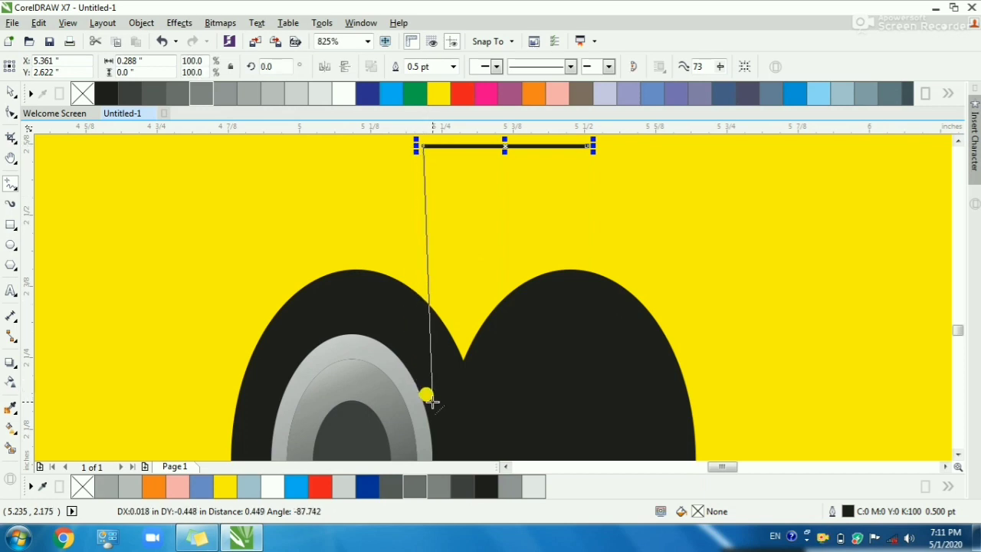
double_click(426, 396)
scroll(582, 137, "up", 1)
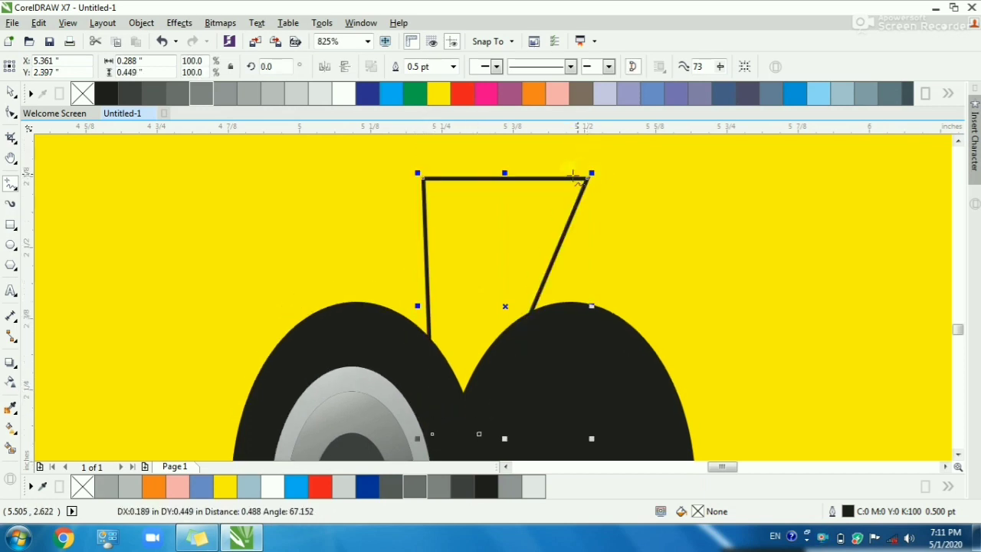
left_click(588, 177)
key("F10")
left_click(341, 95)
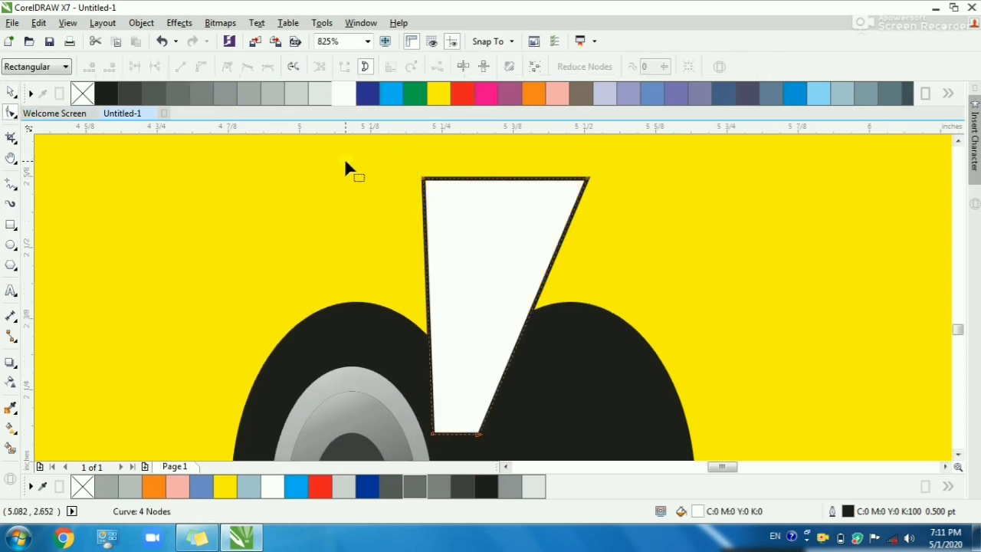
- Convert the strut's straight segments to curves and bend both of its long sides inward
left_click_drag(346, 164, 624, 444)
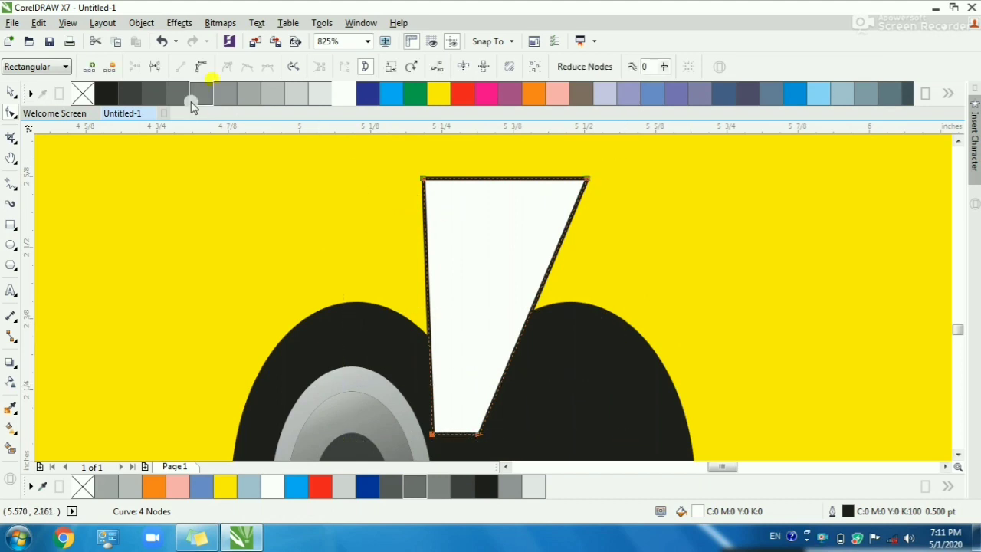
left_click(203, 68)
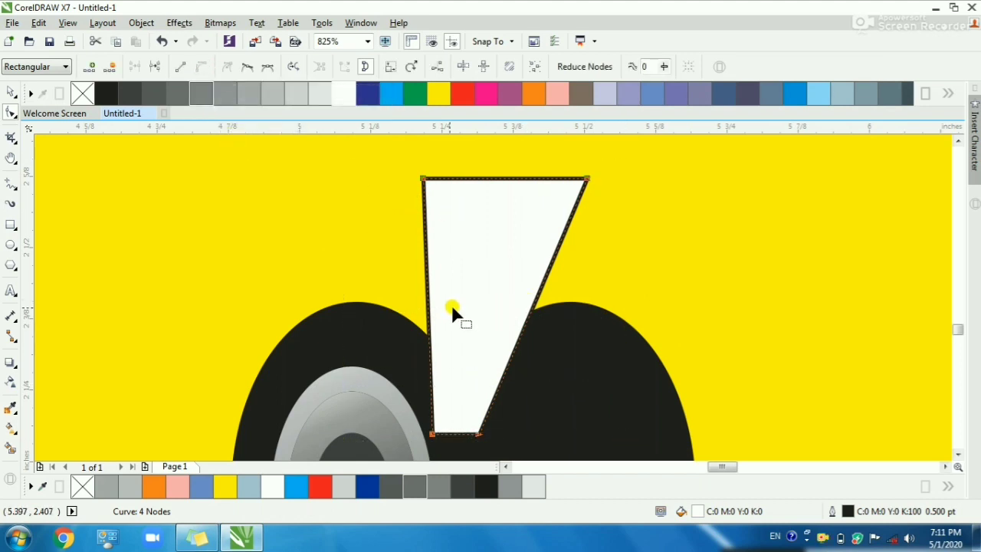
left_click(427, 231)
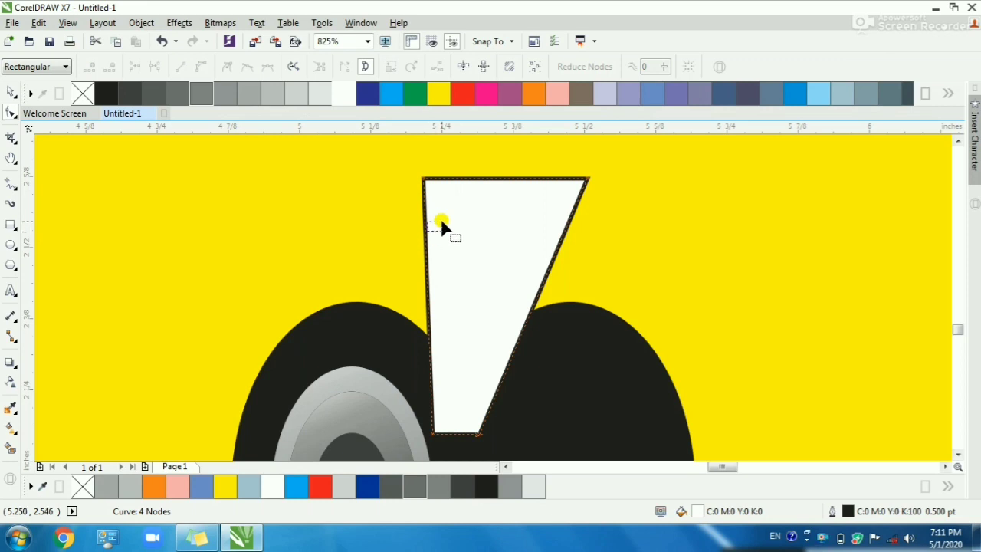
left_click_drag(441, 222, 462, 229)
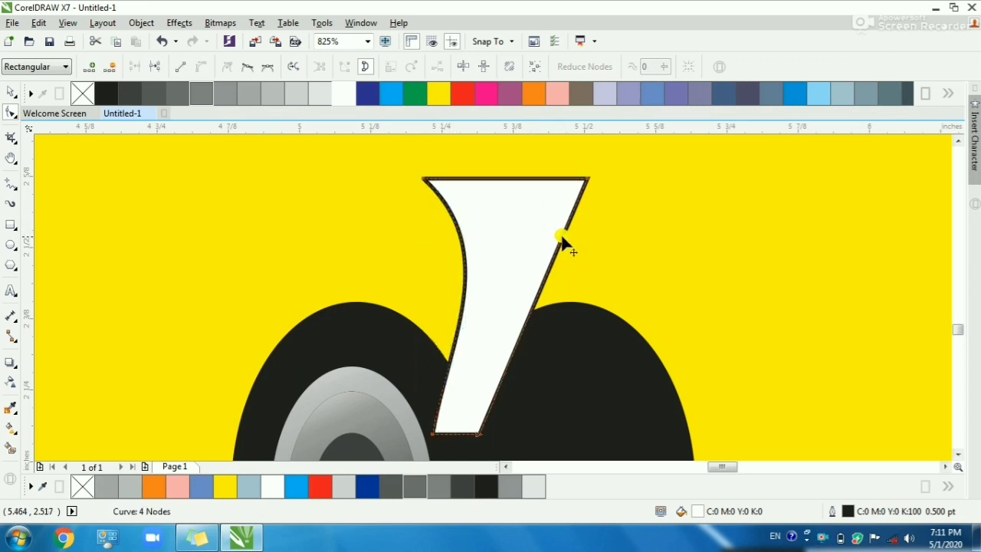
left_click_drag(563, 240, 539, 230)
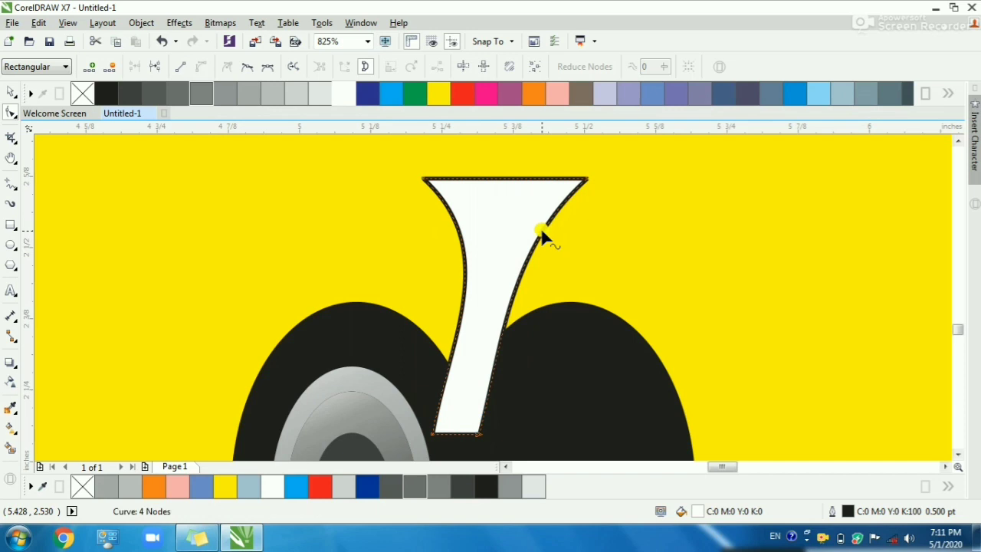
- Spread the strut's two top corner nodes outward to widen its top edge to about 0.42 in
left_click(478, 207)
left_click_drag(587, 178, 630, 179)
left_click_drag(373, 166, 395, 179)
- Bring the wheel group in front of the strut and shift the strut slightly to centre it between the wheels
key("space")
scroll(452, 220, "down", 2)
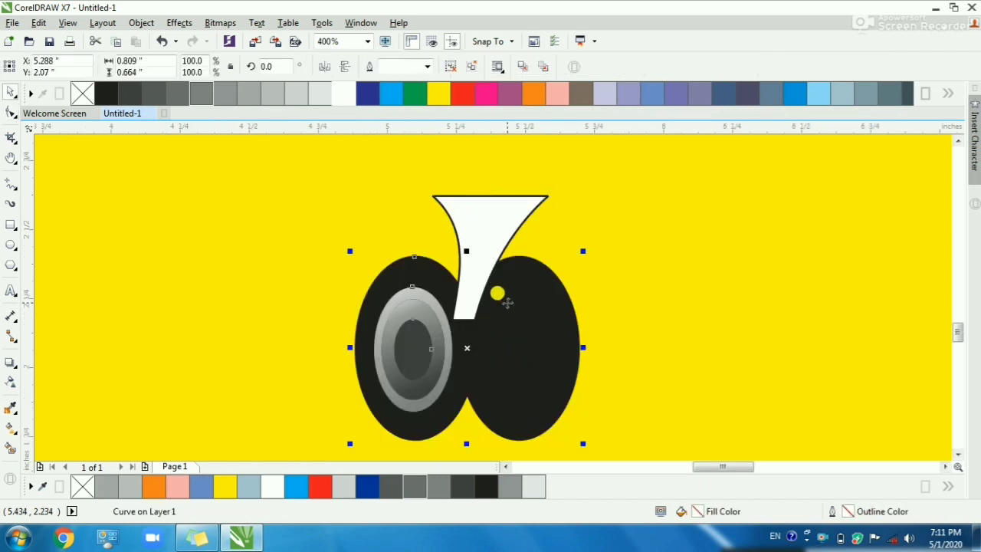
left_click(479, 323)
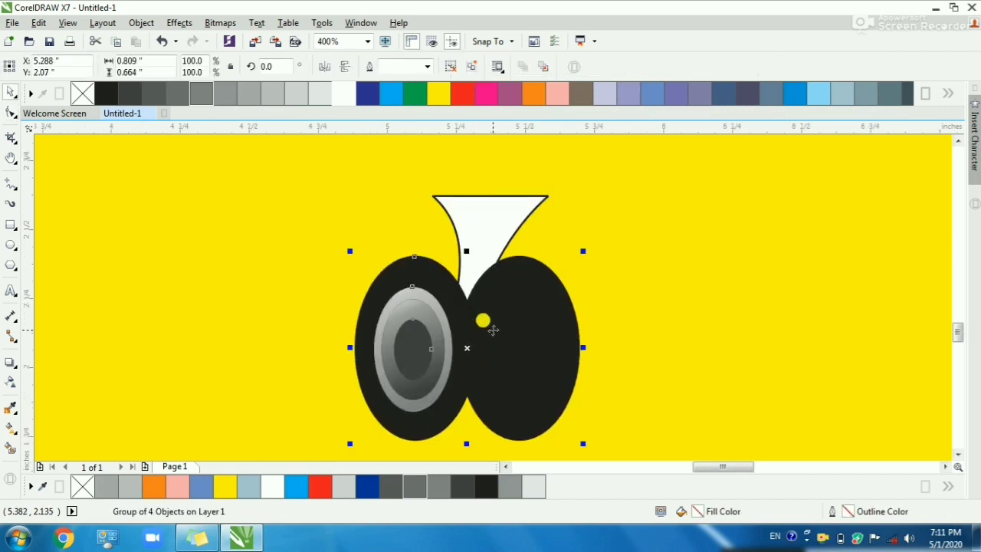
left_click(489, 258)
left_click_drag(472, 253, 471, 253)
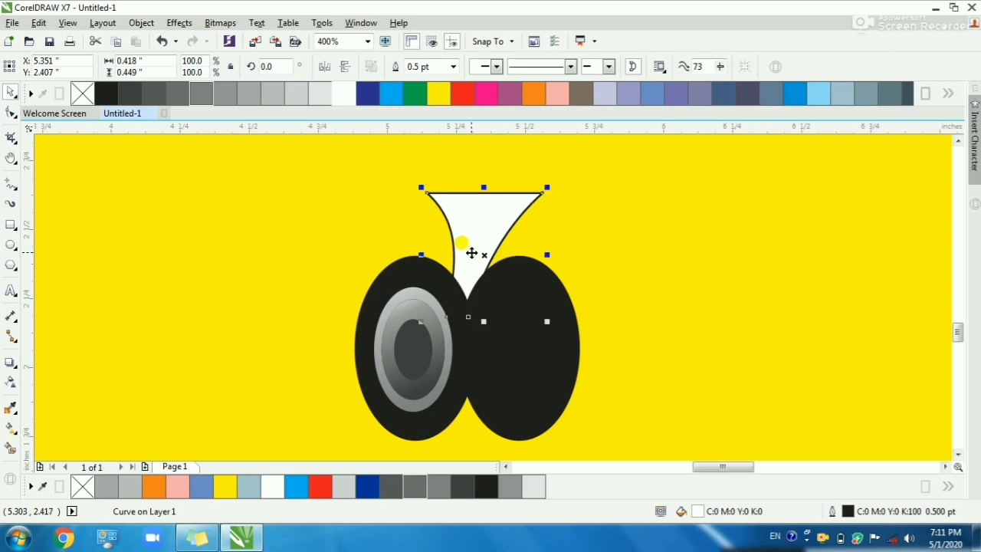
- Set the strut's outline width to None
key("F2")
left_click_drag(278, 176, 621, 351)
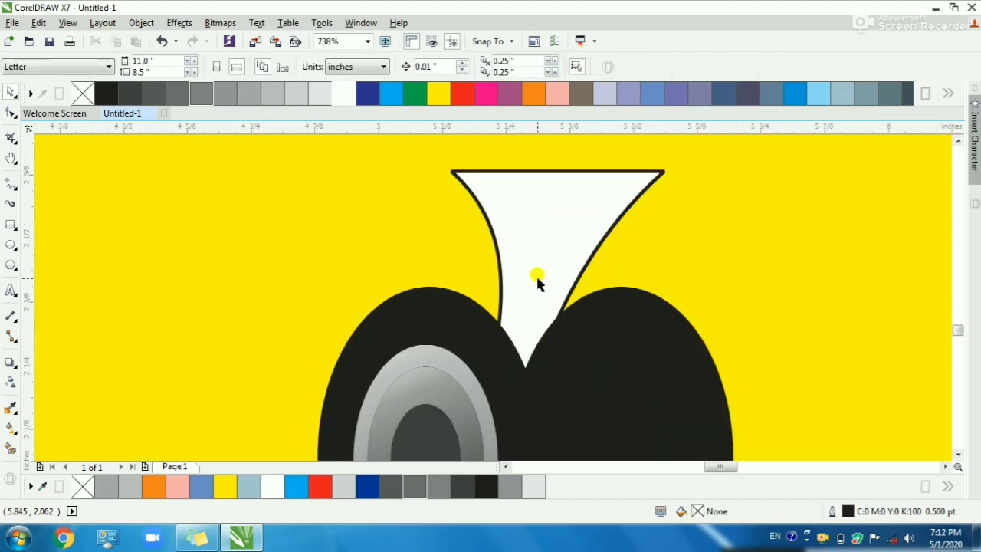
left_click(451, 67)
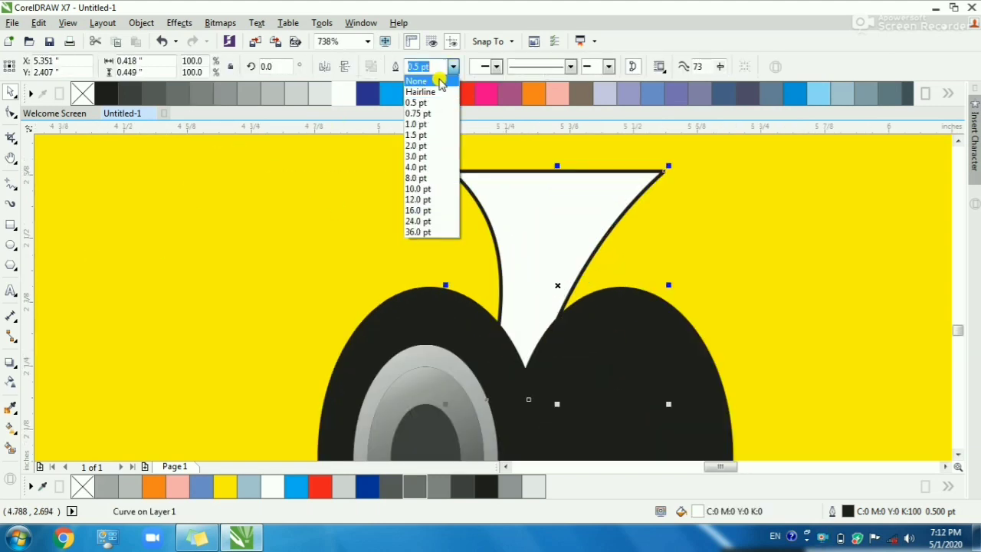
left_click(410, 83)
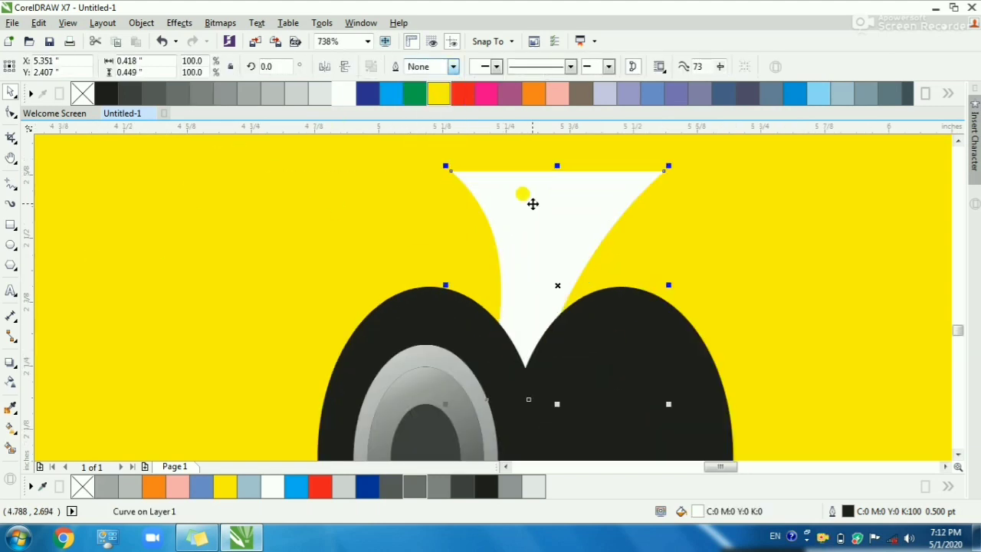
- Apply a linear fountain fill to the strut from white above its top edge to dark gray where it meets the wheels
left_click(12, 436)
left_click_drag(549, 223, 526, 383)
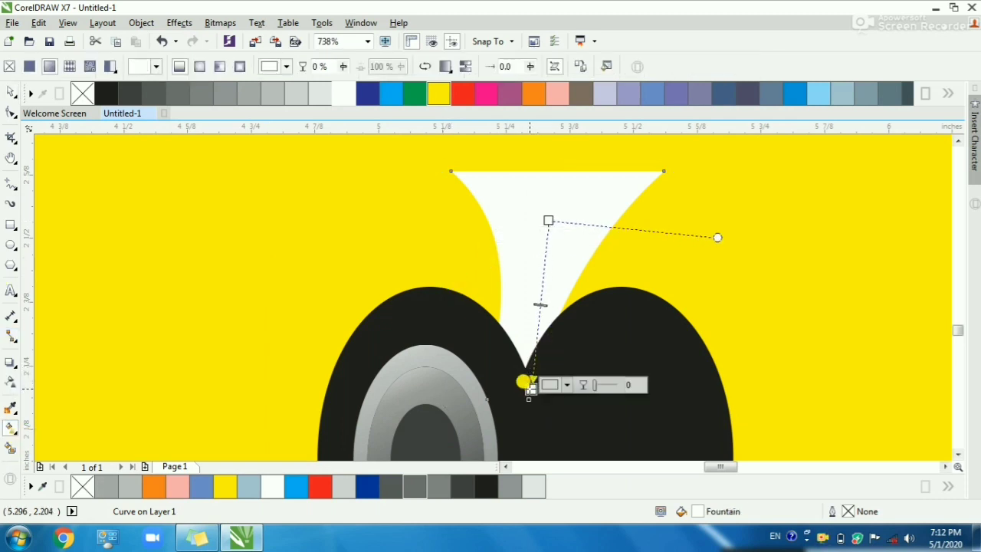
left_click(214, 95)
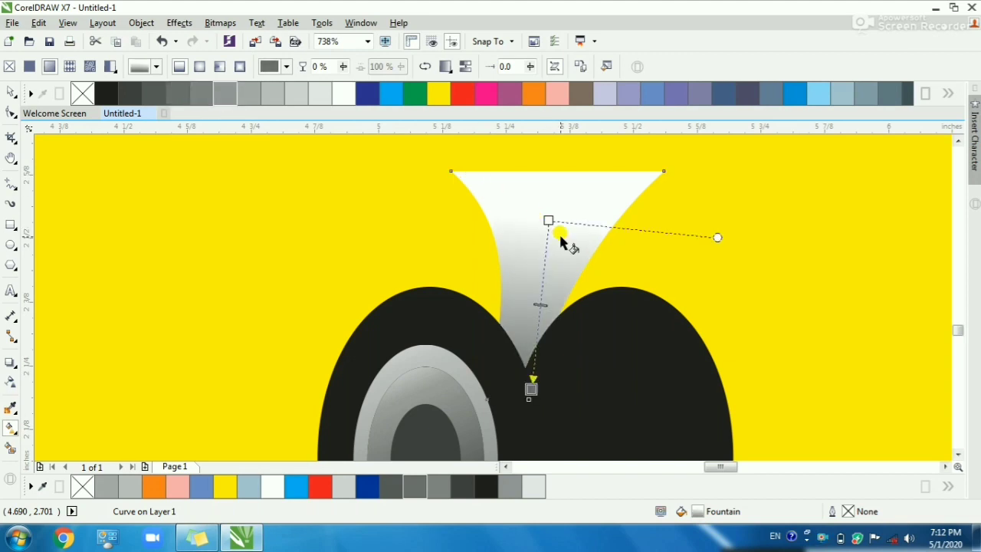
left_click_drag(562, 241, 558, 158)
scroll(558, 257, "down", 2)
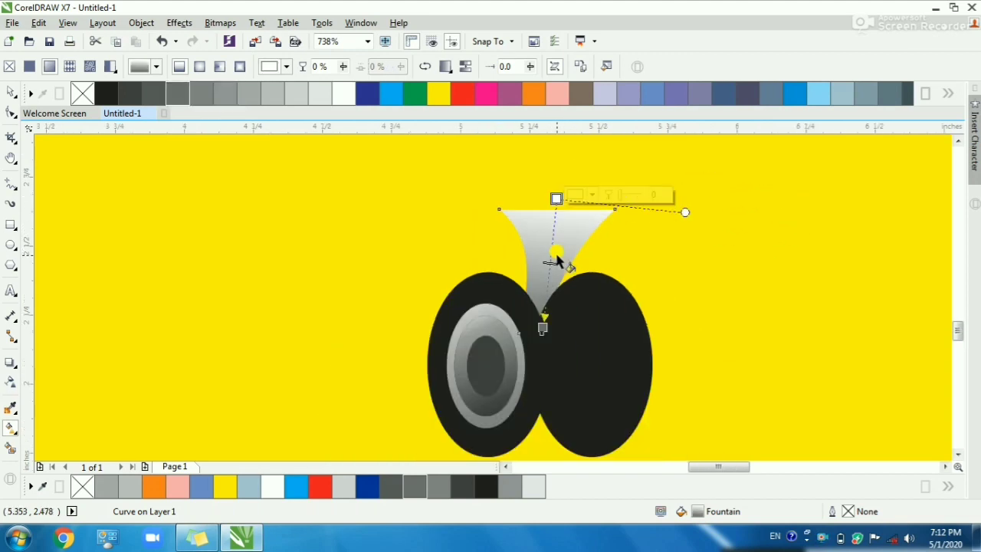
left_click_drag(556, 199, 571, 160)
left_click_drag(543, 328, 543, 309)
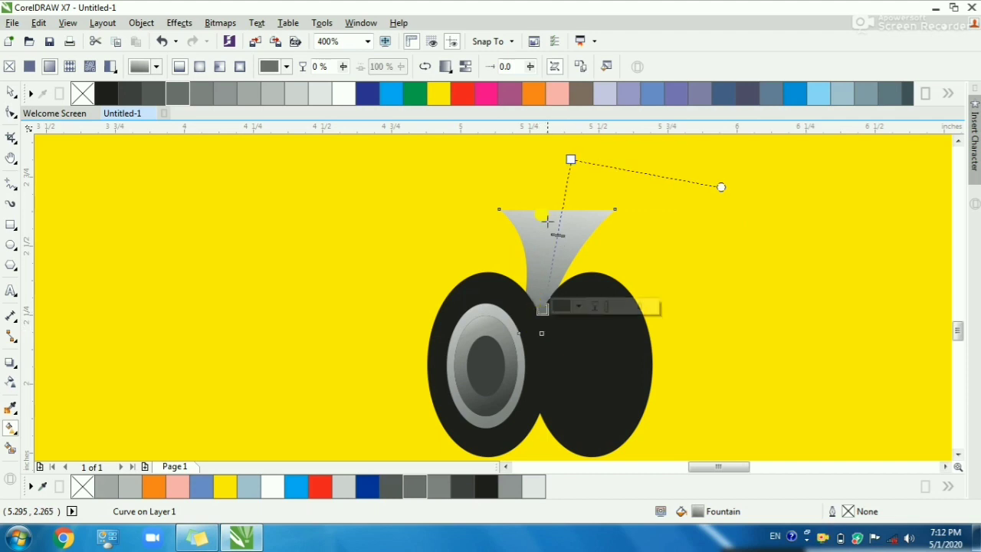
left_click(572, 160)
- Select the strut and the wheel group together and group them as one landing gear
key("space")
left_click(504, 245)
scroll(503, 245, "down", 1)
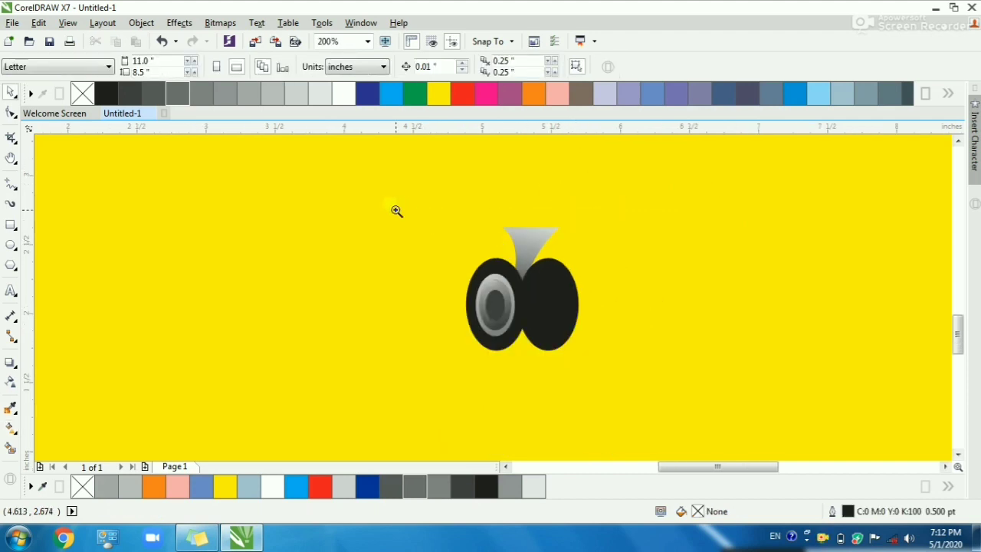
left_click_drag(396, 211, 606, 360)
scroll(606, 360, "down", 2)
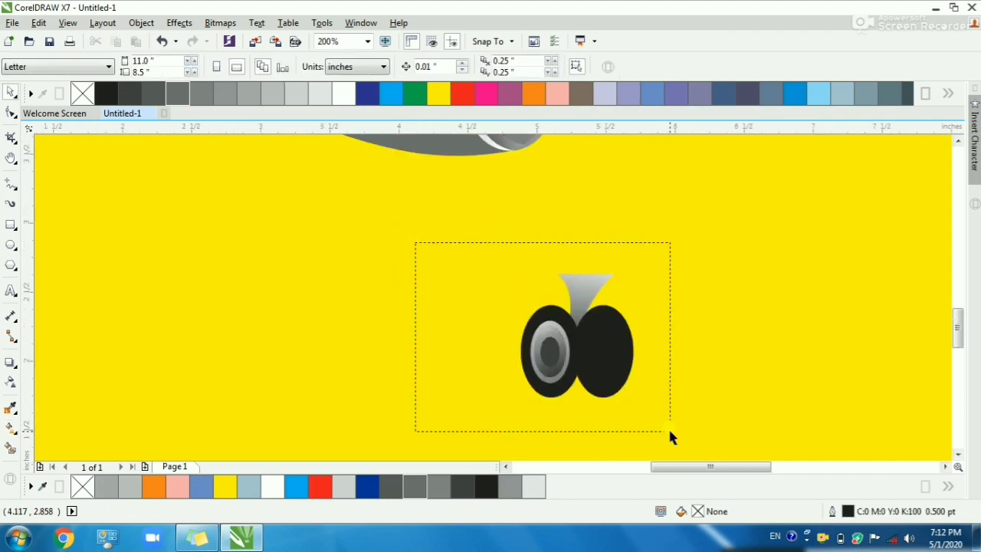
left_click_drag(669, 432, 669, 433)
key("ctrl+g")
- Move the landing gear group up against the fuselage underside, beside the lower end of the long curved outline
scroll(513, 332, "down", 2)
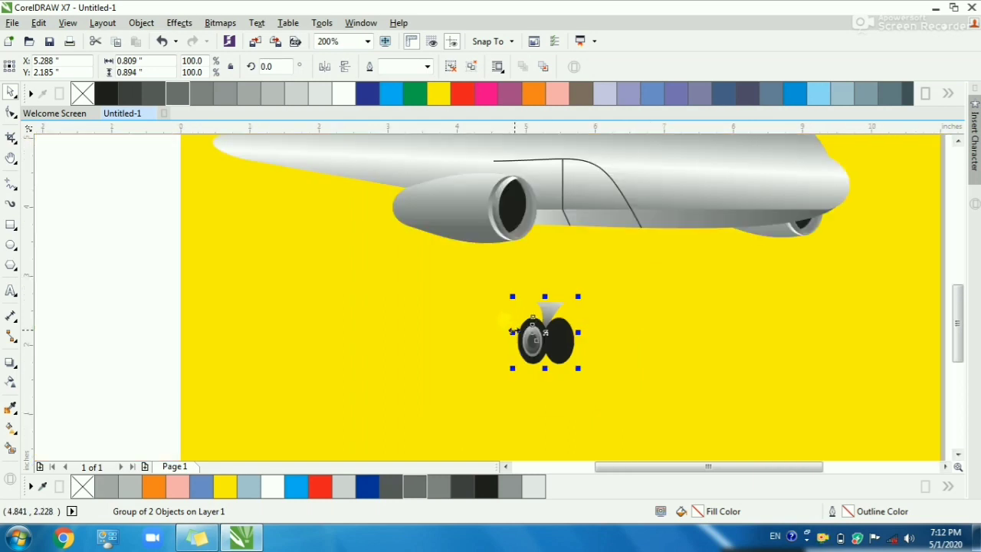
left_click_drag(745, 338, 796, 374)
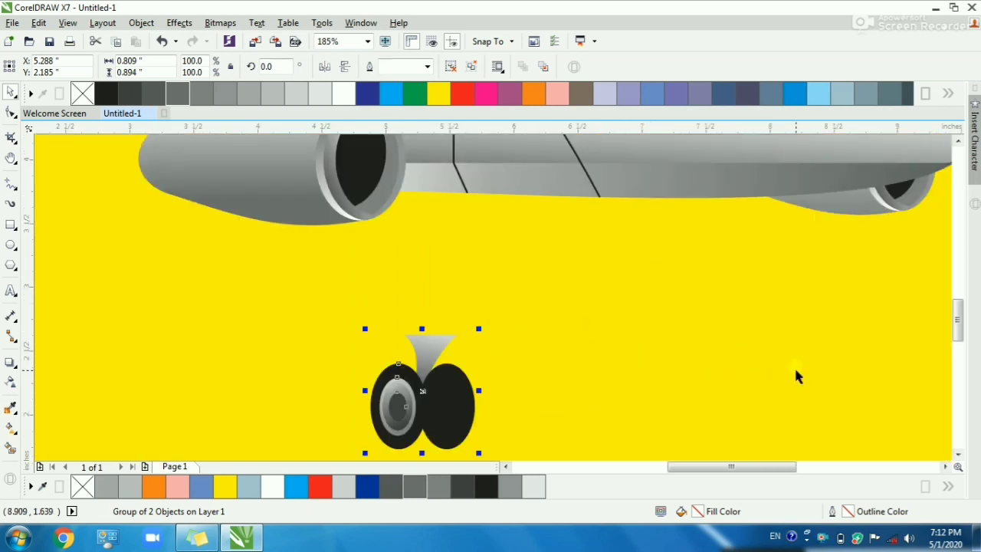
left_click_drag(427, 365, 583, 211)
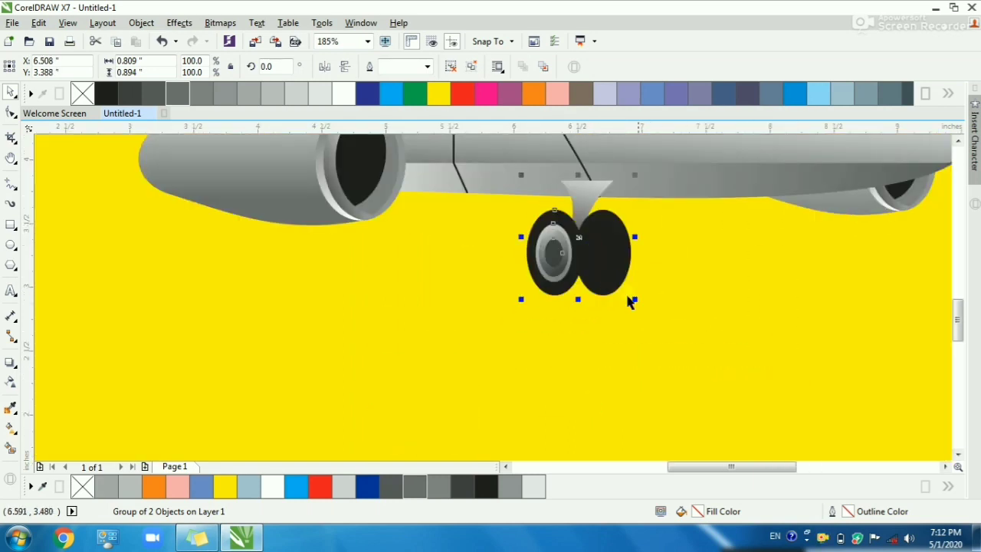
- Scale the landing gear group down to about 88% and tuck its strut behind the fuselage underside
left_click_drag(651, 283, 652, 284)
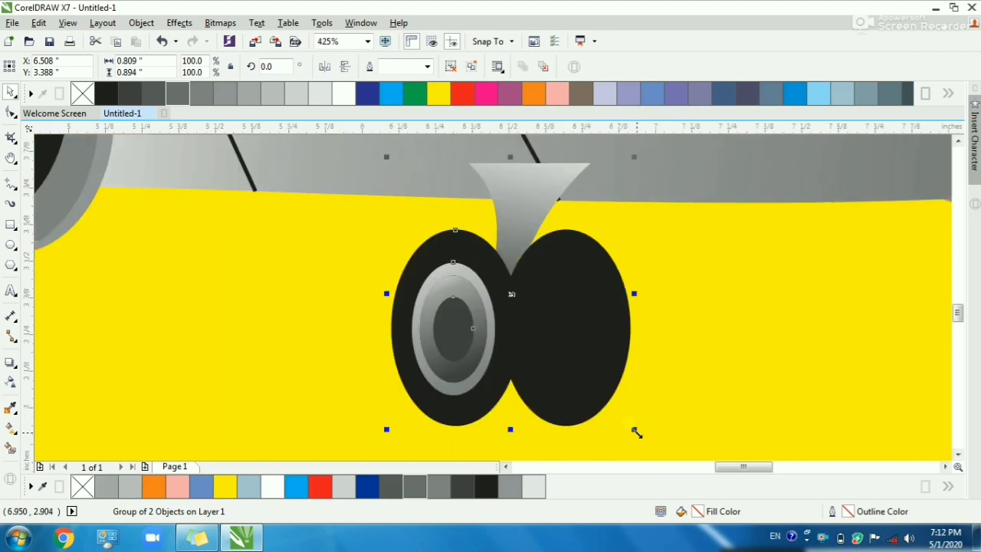
left_click_drag(636, 431, 607, 411)
scroll(582, 331, "down", 1)
key("Escape")
scroll(583, 330, "down", 1)
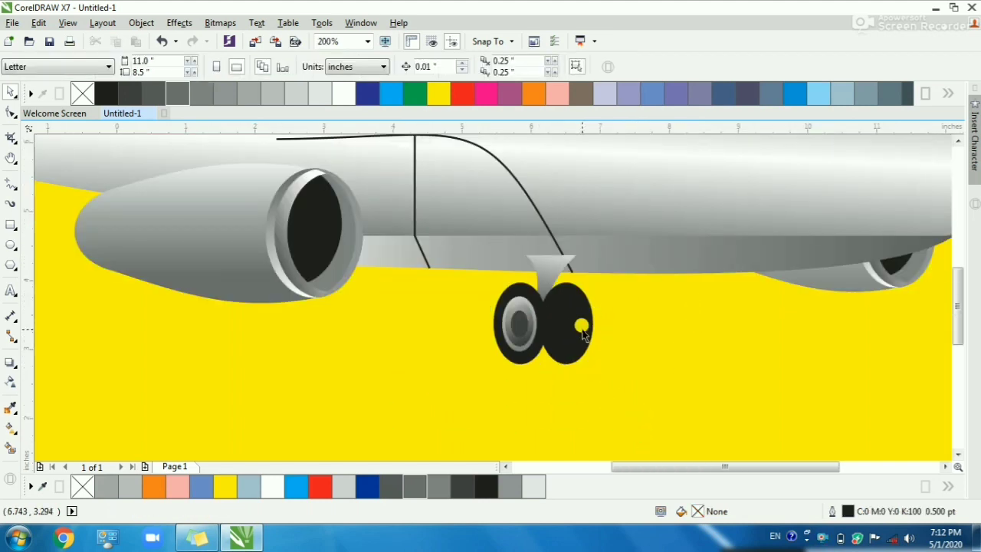
scroll(583, 331, "down", 1)
left_click_drag(459, 264, 589, 339)
scroll(602, 354, "up", 2)
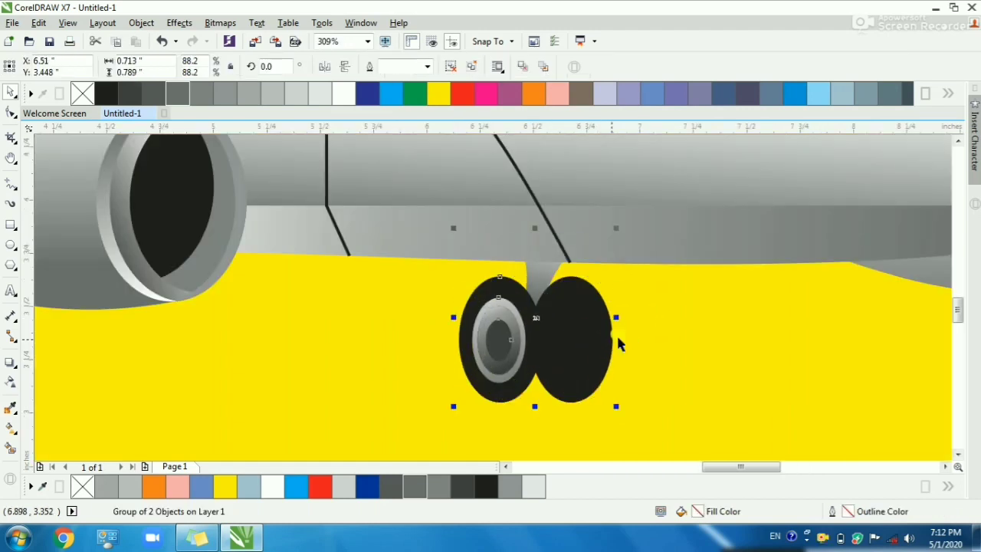
key("Escape")
- Angle the strut's linear fountain fill from white at its upper-left corner to dark gray at its right edge near the wheels
left_click_drag(437, 223, 656, 344)
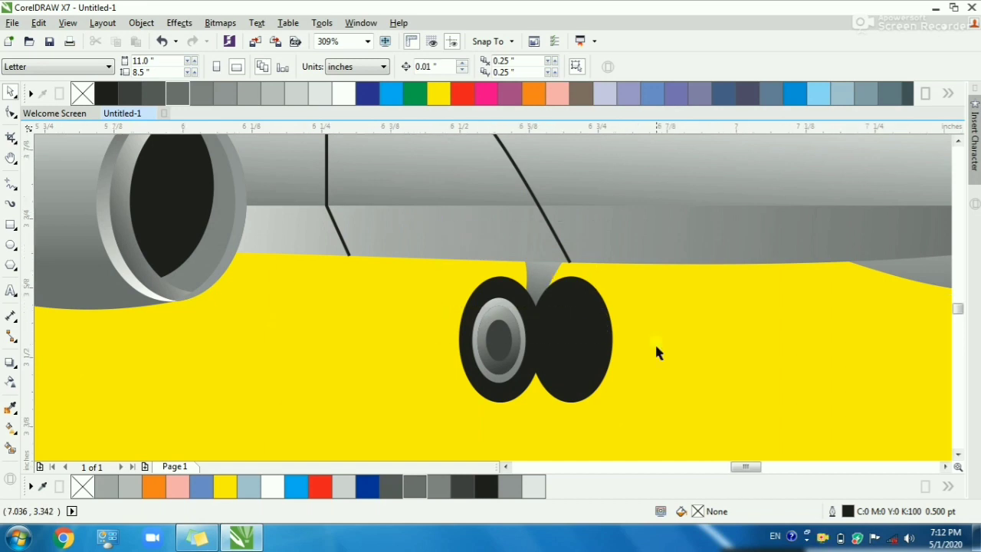
left_click(489, 280, "ctrl")
left_click(12, 427)
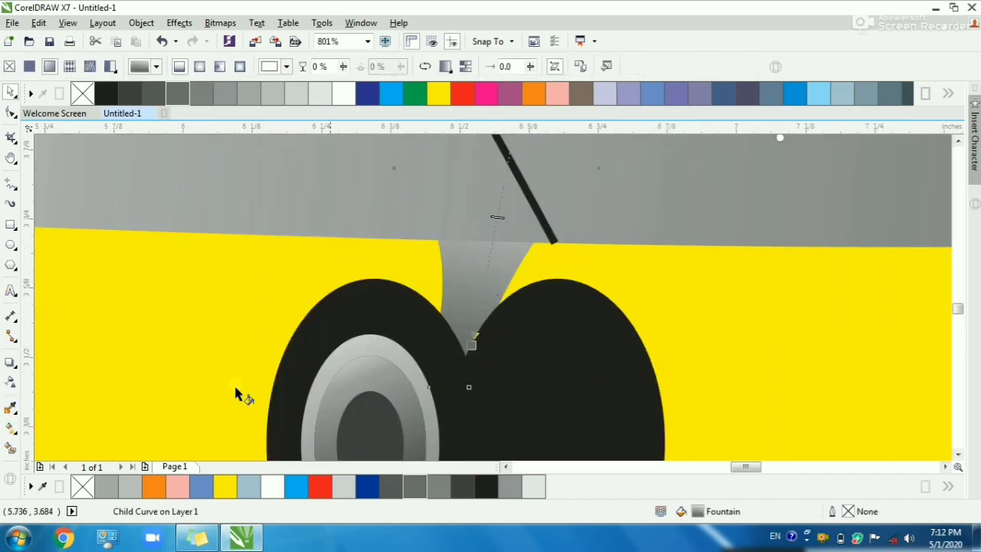
left_click(489, 316)
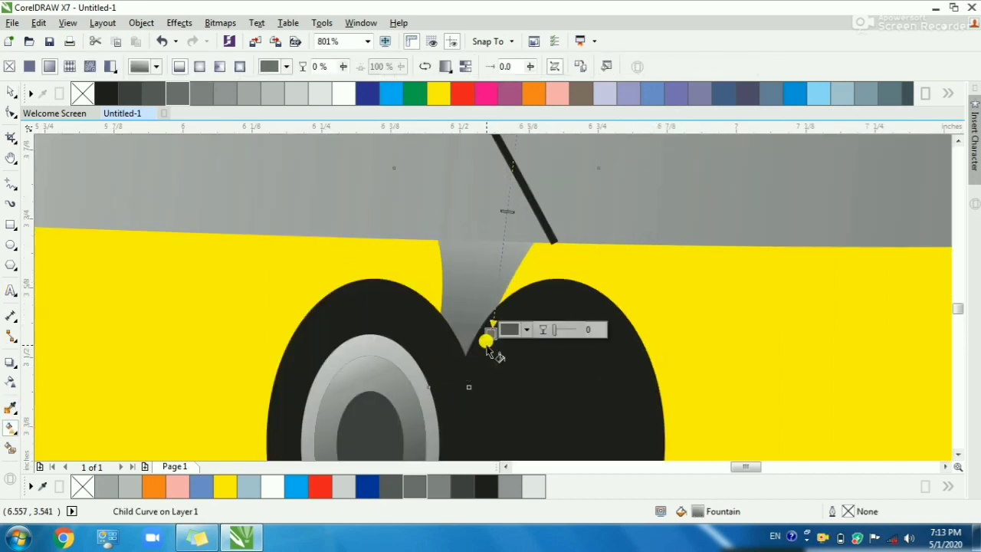
scroll(488, 313, "down", 2)
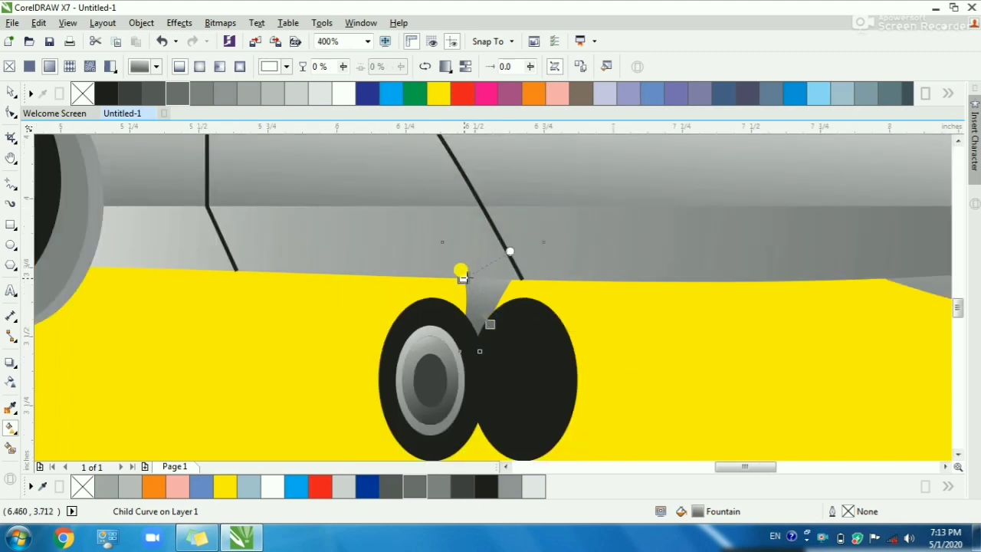
left_click_drag(464, 278, 464, 279)
scroll(466, 278, "up", 1)
left_click_drag(518, 372, 520, 349)
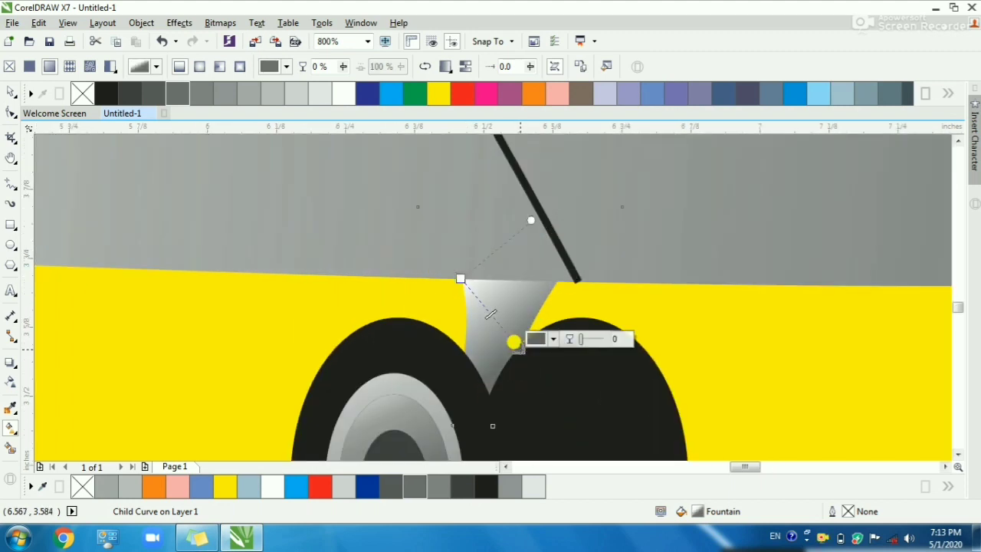
left_click(148, 93)
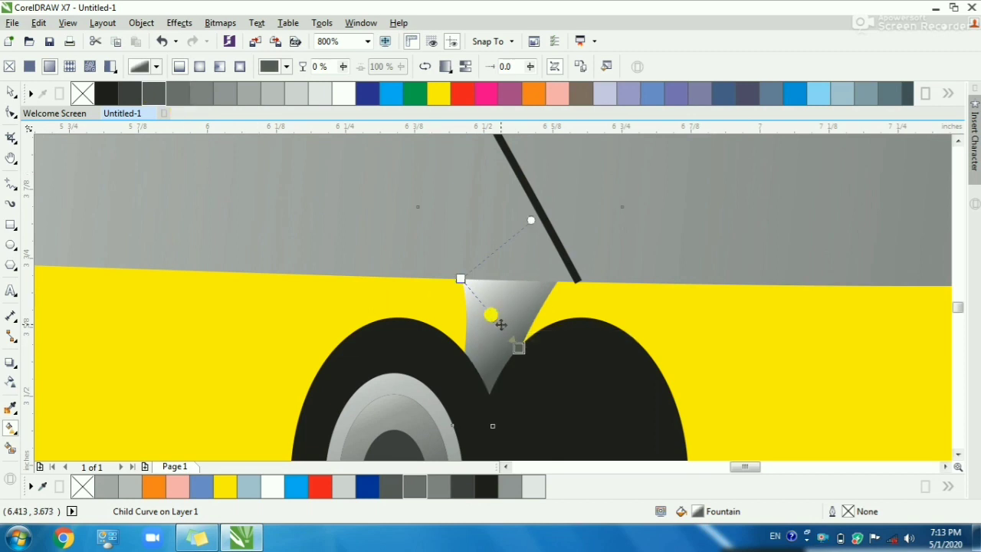
- Add a mid-gray stop at about 54% of the strut's gradient, darken the end color and shift both ends toward the upper left
scroll(501, 326, "up", 1)
double_click(480, 310)
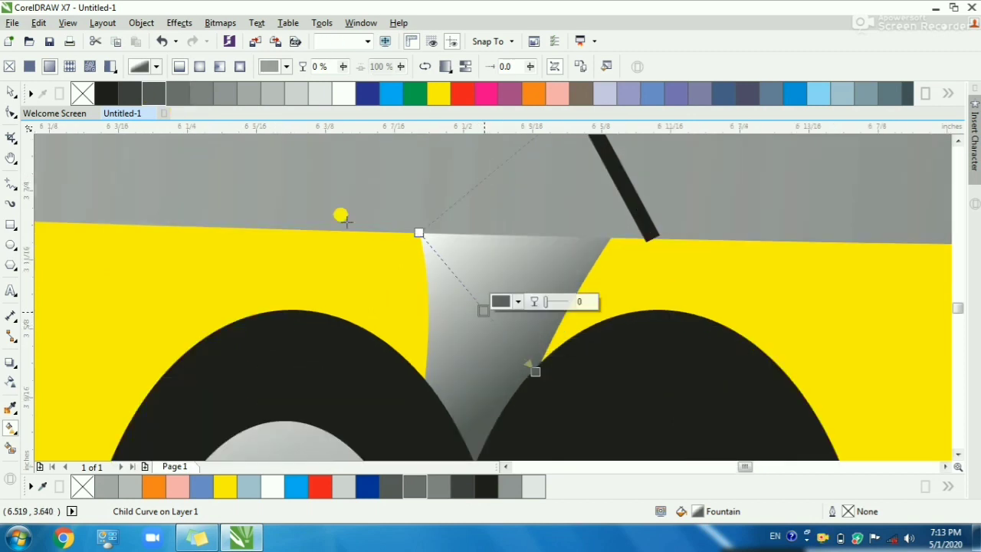
left_click(226, 101)
left_click_drag(419, 232, 392, 212)
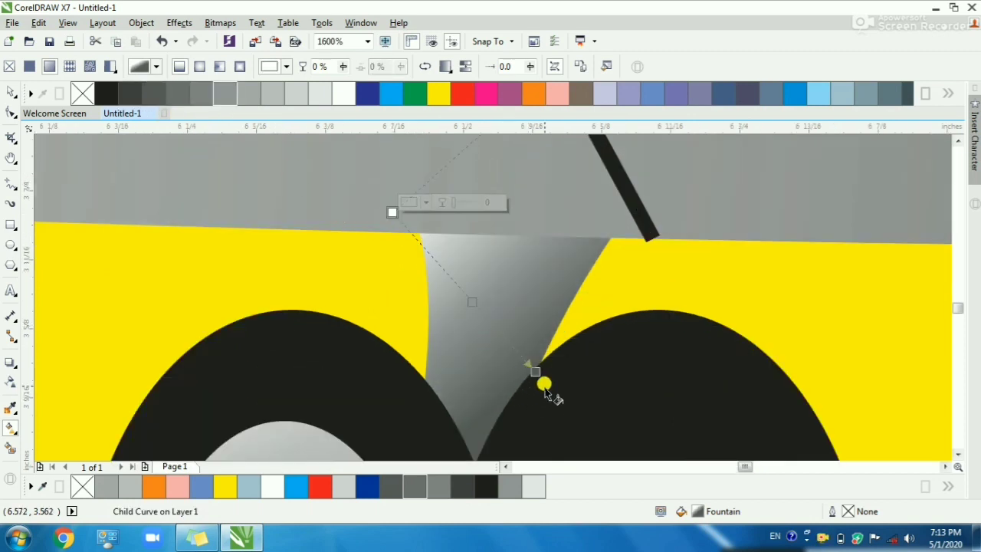
left_click(535, 372)
left_click(136, 92)
left_click(525, 369)
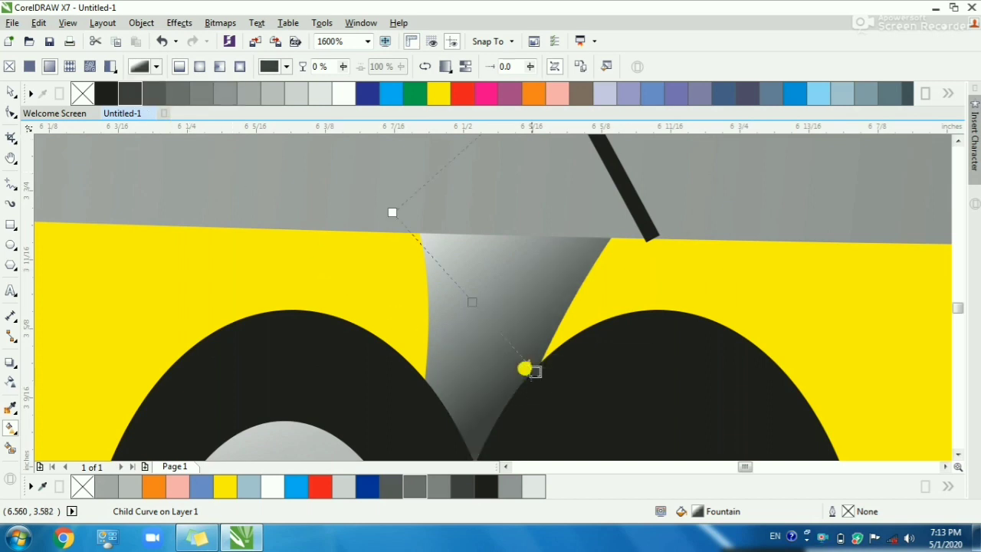
left_click(463, 286)
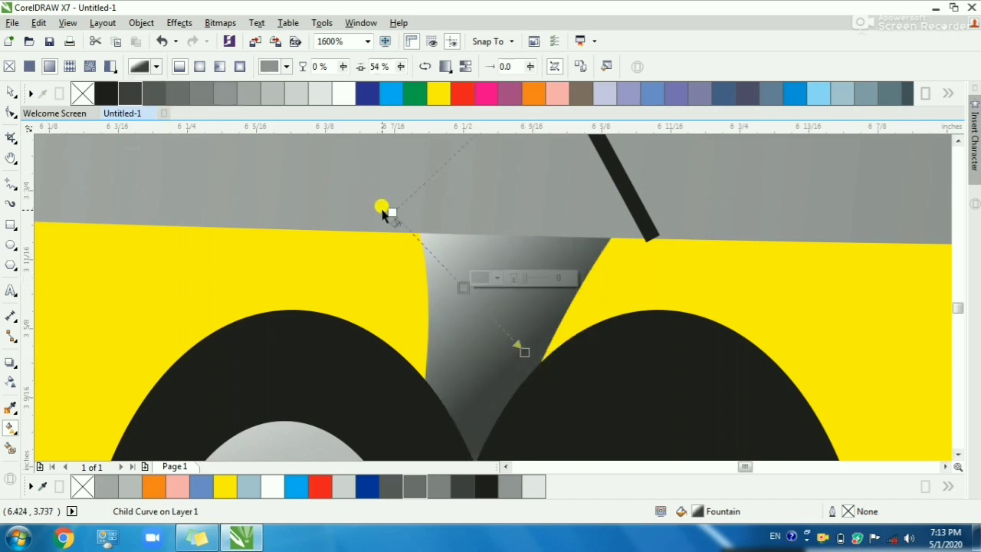
left_click(404, 213)
key("space")
scroll(442, 263, "down", 3)
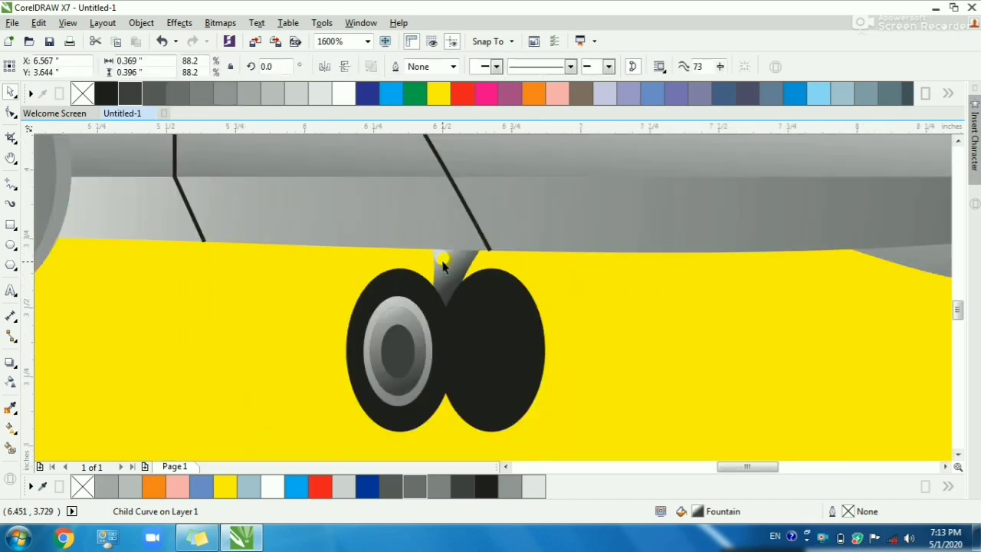
key("Escape")
scroll(540, 312, "down", 2)
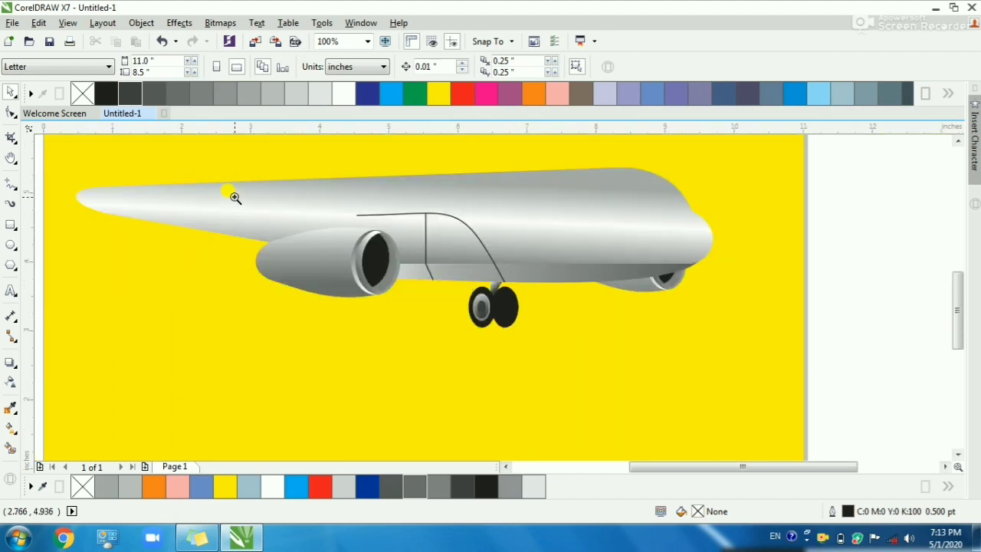
- Duplicate the landing gear, scale the copy to about 51.7% and place it on the yellow area beside the far engine
scroll(747, 366, "up", 2)
left_click(518, 364)
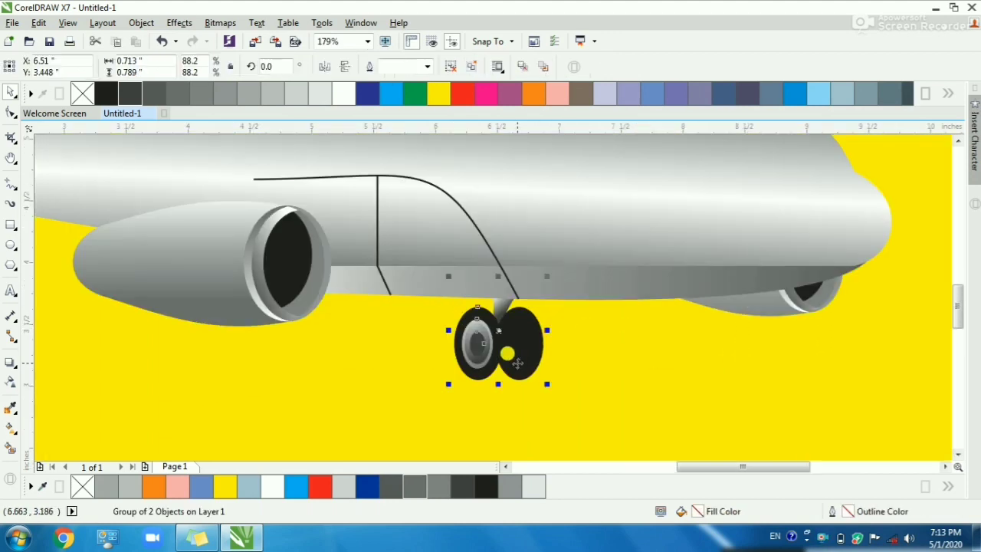
left_click_drag(501, 341, 667, 388)
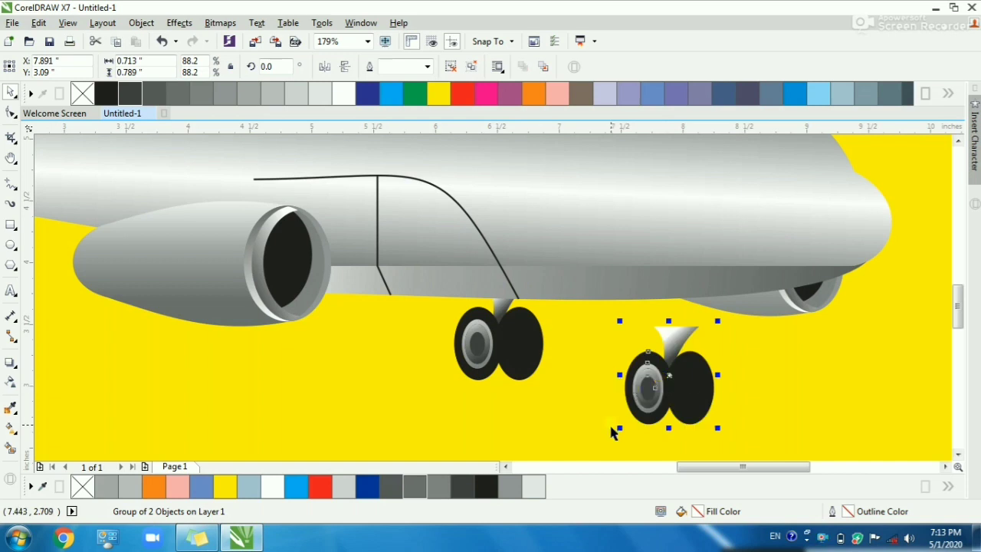
left_click_drag(620, 431, 667, 394)
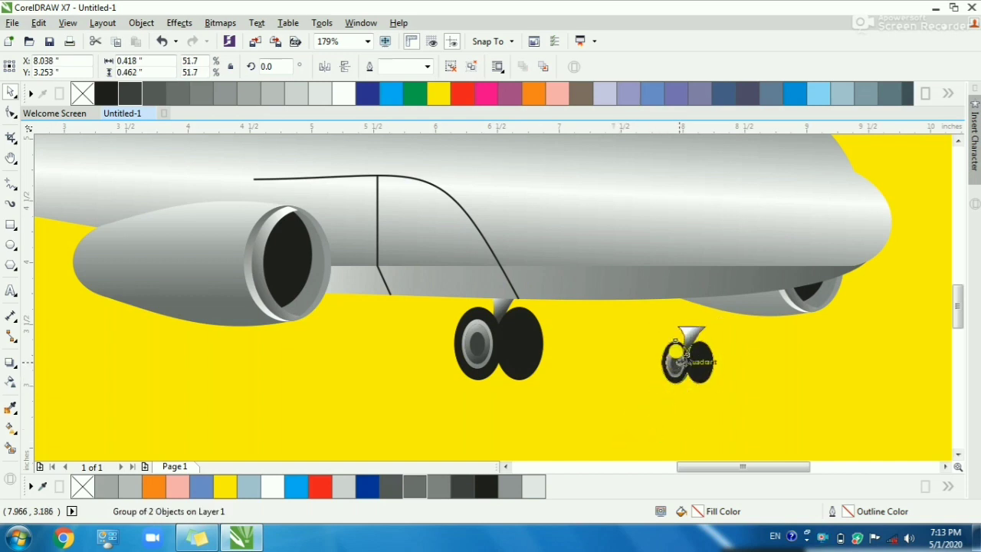
left_click_drag(675, 341, 738, 332)
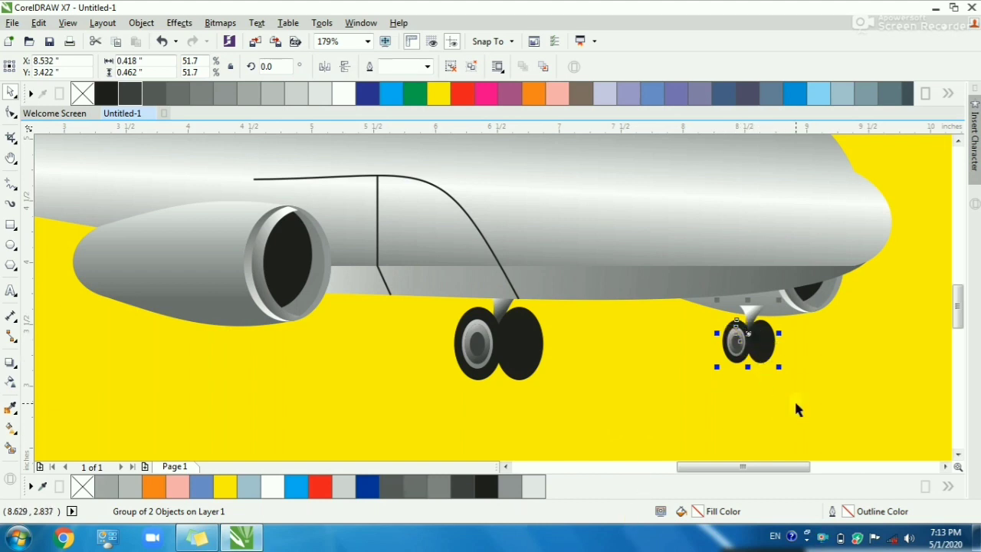
scroll(761, 345, "up", 2)
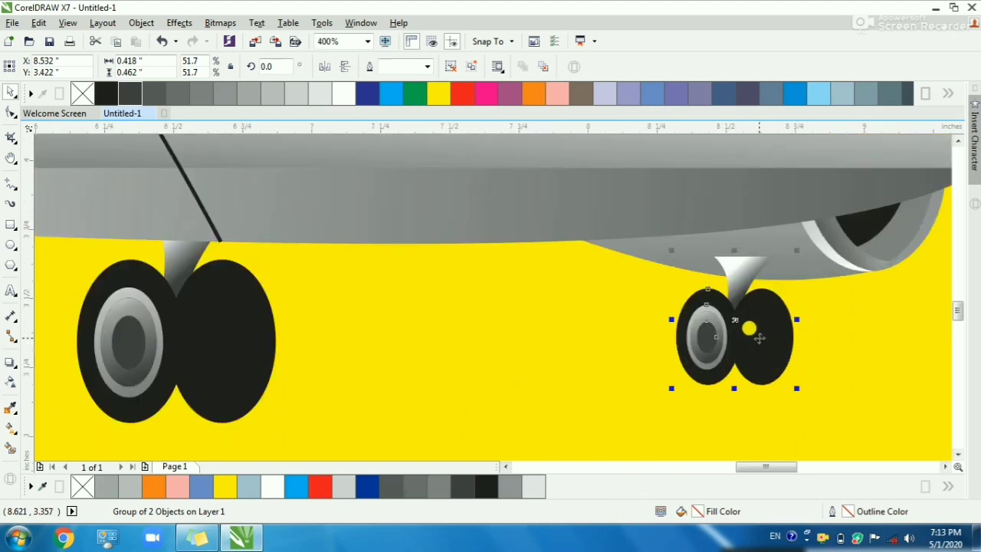
left_click_drag(767, 331, 630, 360)
- Draw a red-outlined ellipse about 0.212 by 0.327 inches, fitted just inside the edge of the small gear's left tire
key("z")
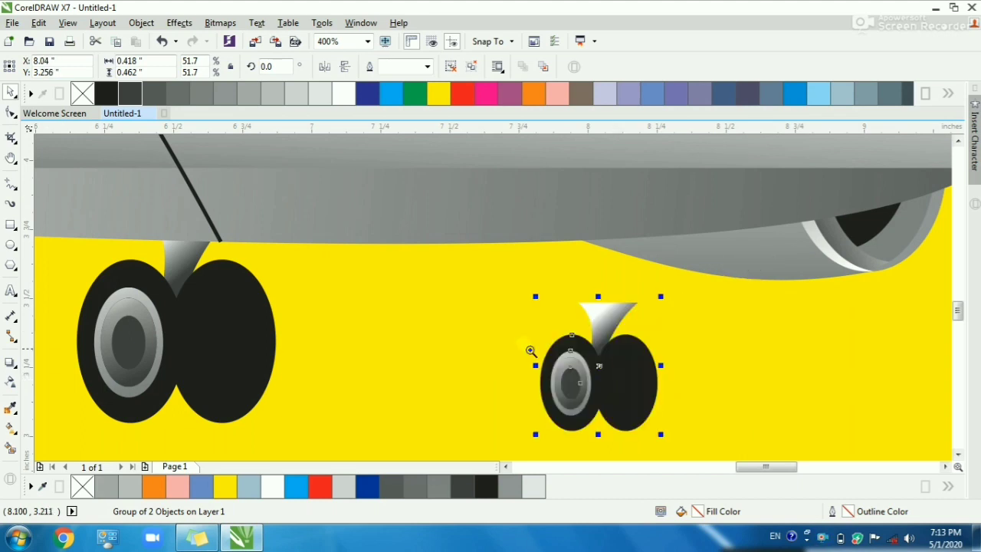
left_click_drag(484, 326, 652, 419)
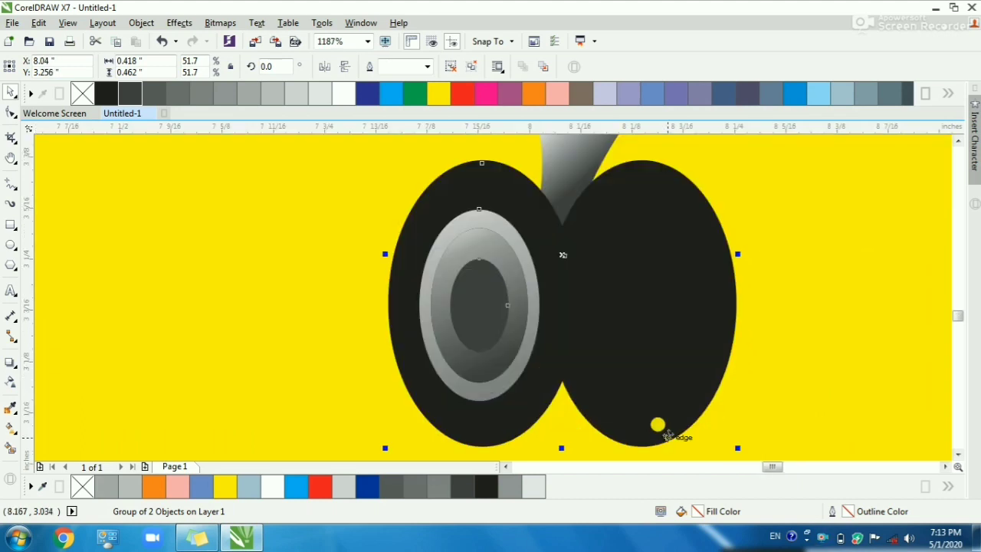
left_click(13, 253)
left_click_drag(375, 175, 554, 431)
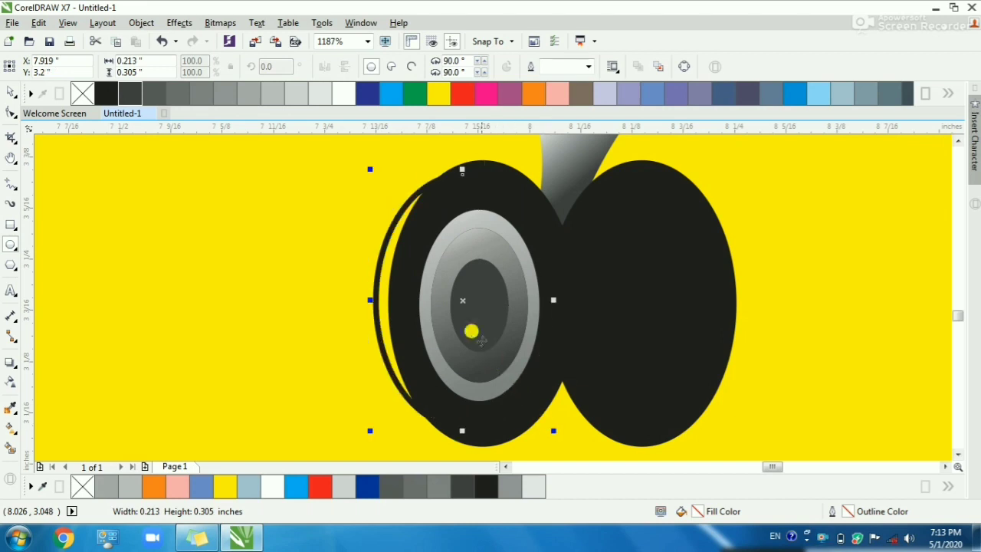
right_click(438, 93)
right_click(462, 92)
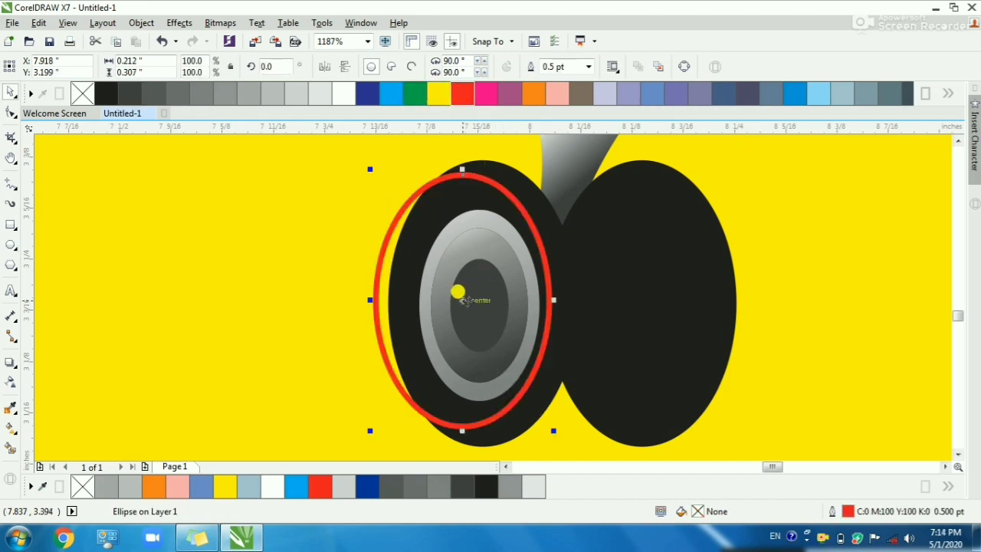
left_click_drag(464, 300, 480, 292)
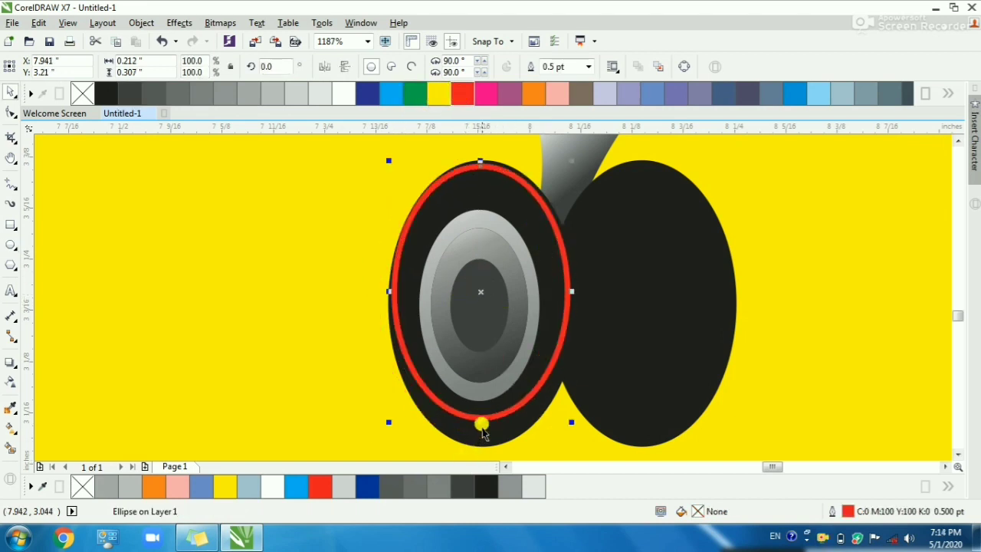
left_click_drag(482, 424, 480, 438)
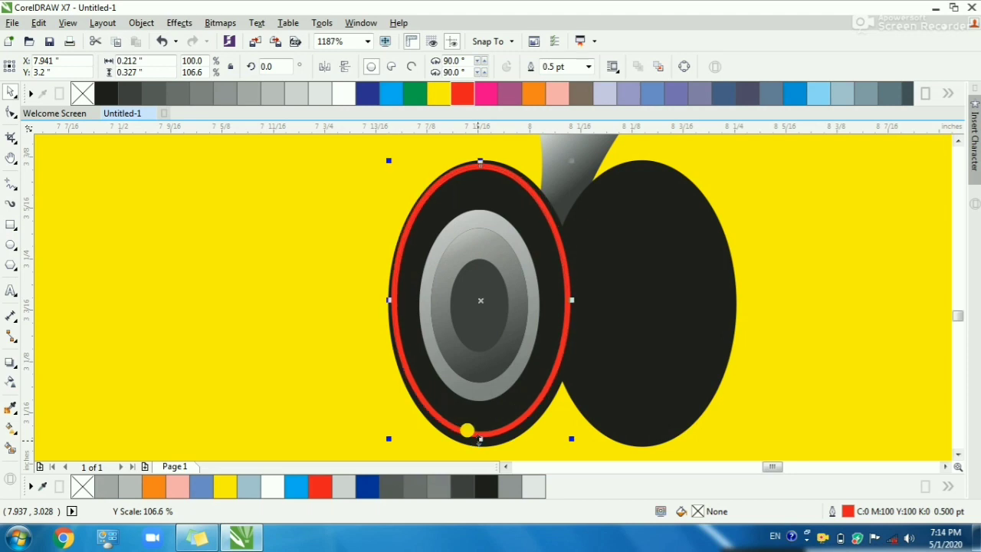
- Intersect the red ellipse with the small landing gear to extract a single wheel, and delete the ellipse
left_click(634, 321, "shift")
left_click(436, 68)
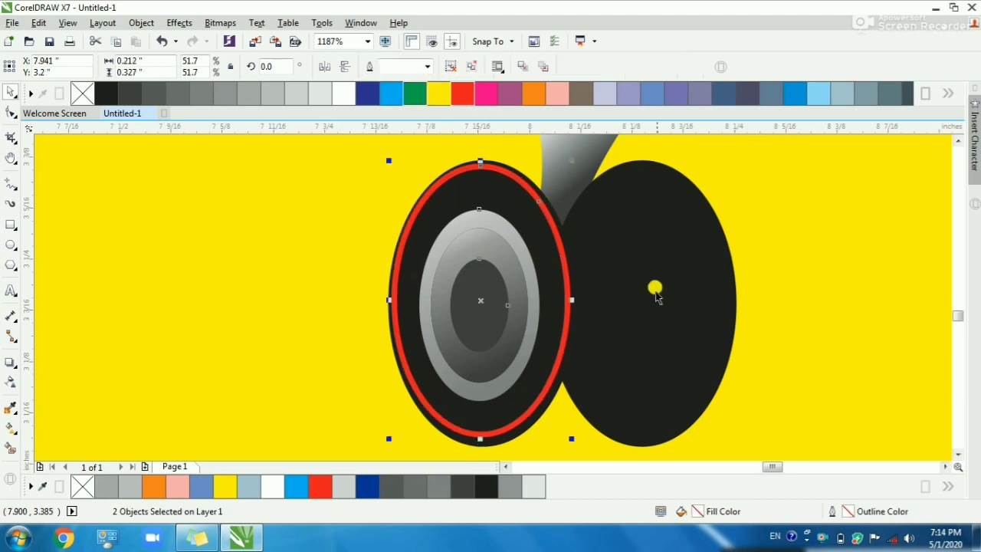
left_click_drag(655, 284, 839, 305)
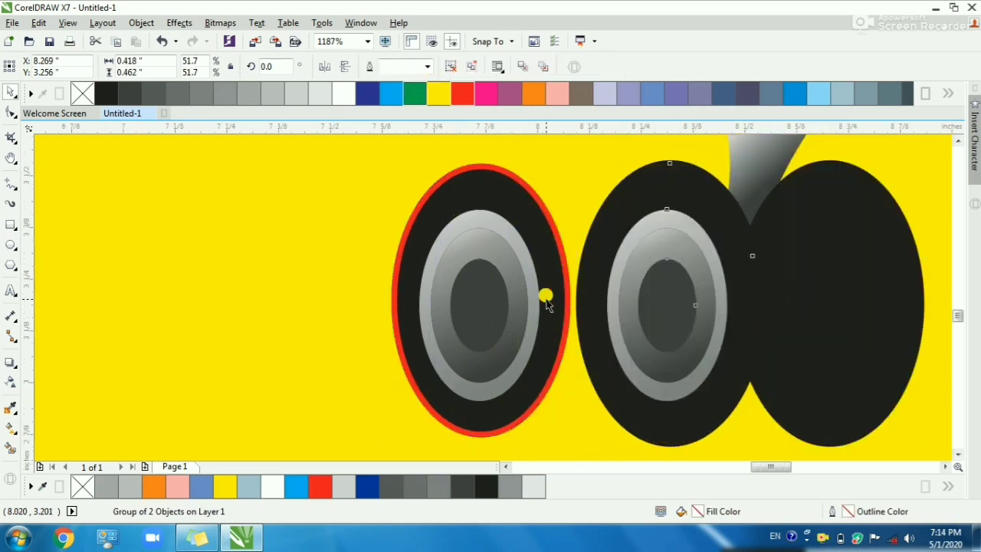
scroll(546, 299, "down", 2)
left_click(541, 249)
key("Delete")
- Ungroup the small landing gear, move its strut onto the single wheel and delete the leftover wheel pair
left_click(628, 235)
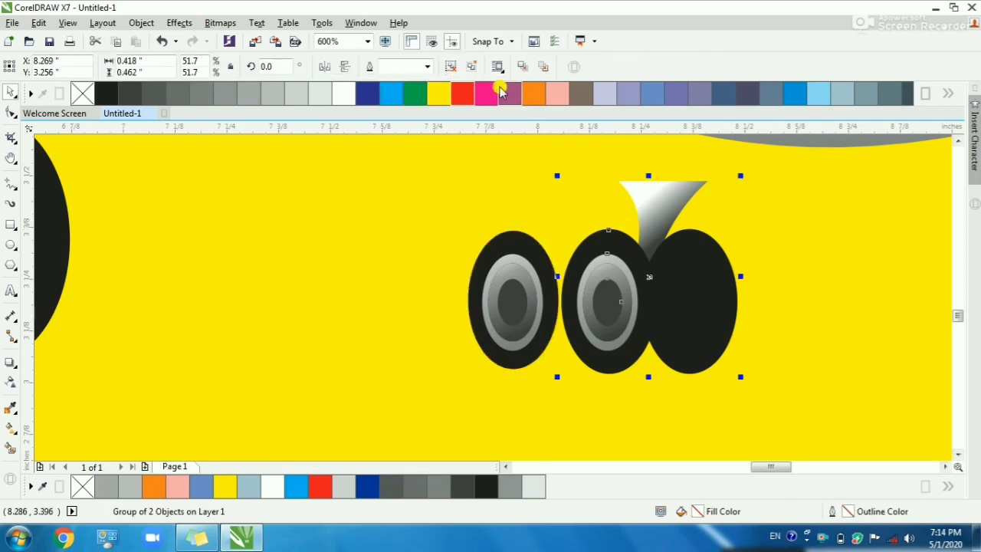
left_click(452, 67)
left_click_drag(660, 219, 529, 186)
left_click(601, 280)
key("Delete")
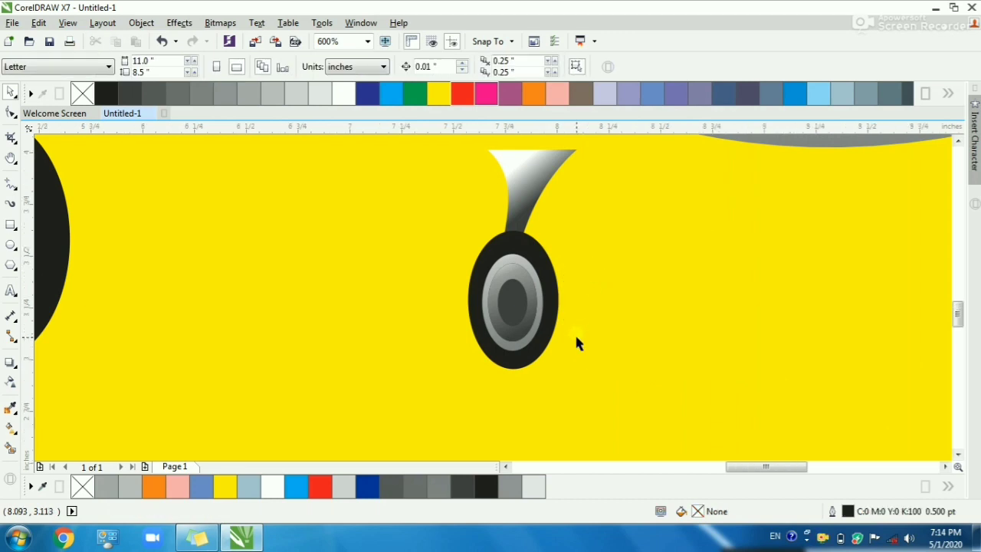
- Skew the small strut horizontally to the left so it stands upright over the single wheel
scroll(575, 342, "down", 2)
scroll(601, 345, "up", 2)
left_click(529, 196)
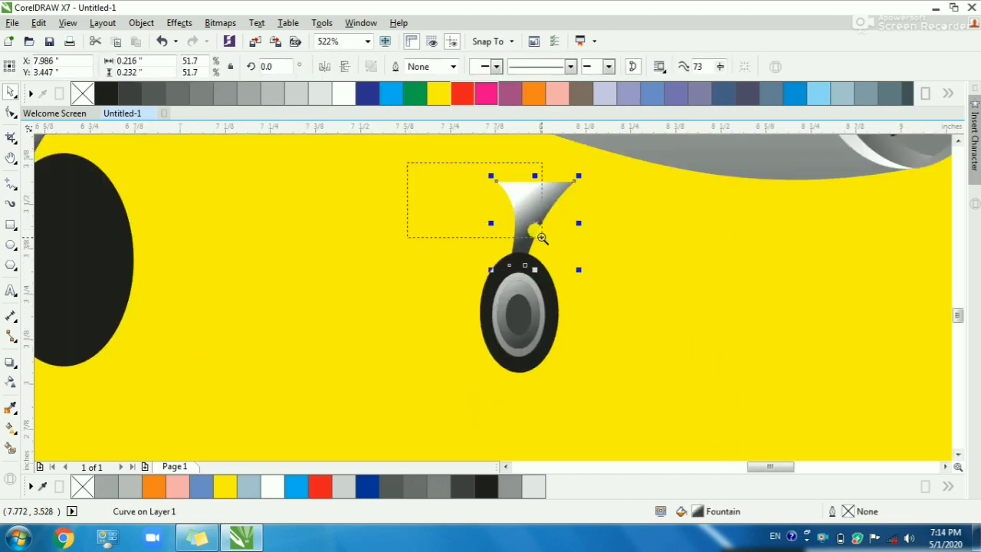
scroll(522, 184, "up", 3)
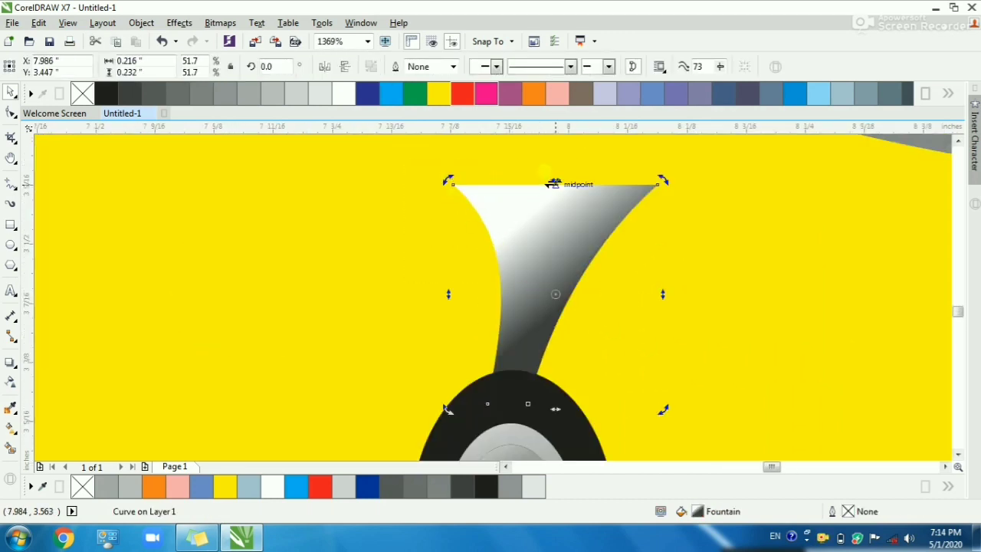
left_click_drag(553, 184, 504, 184)
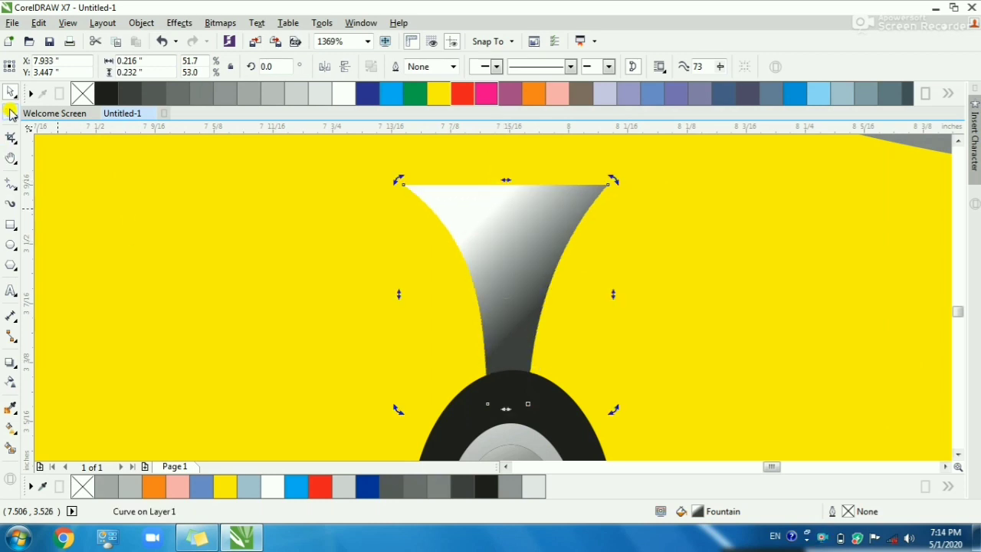
- Extend the small strut's two bottom nodes straight down behind the center of the wheel
left_click(10, 113)
scroll(548, 287, "down", 3)
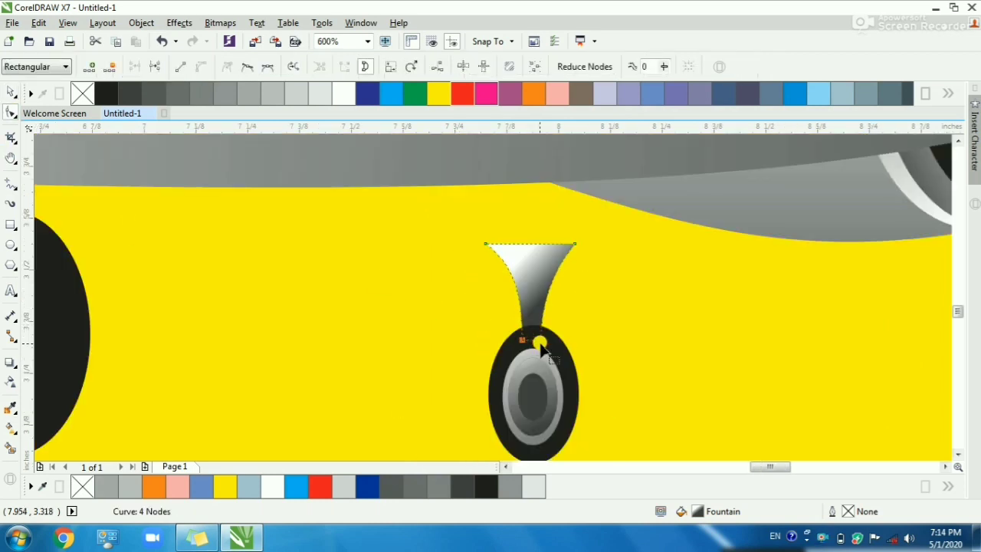
left_click_drag(540, 346, 542, 397)
key("space")
key("space")
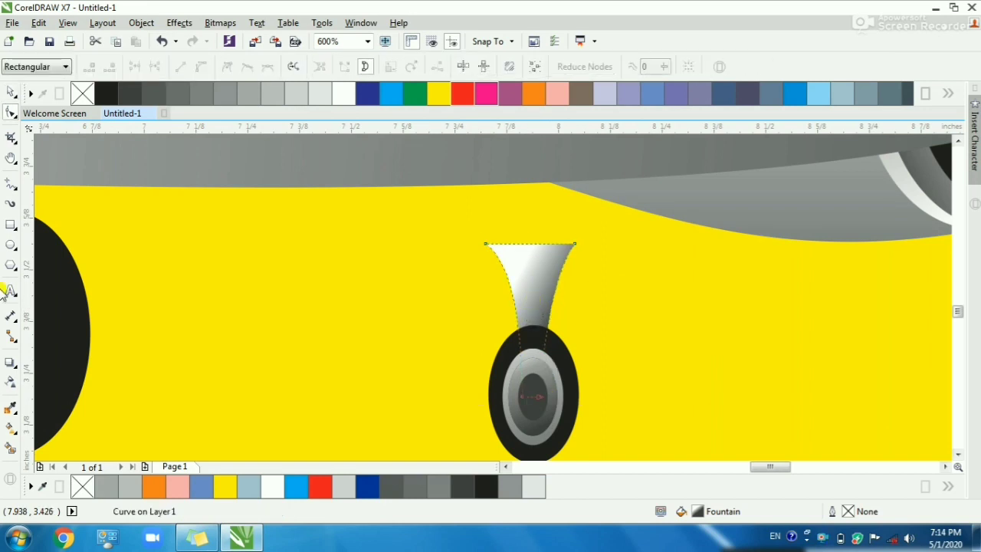
- Adjust the small strut's gradient so it shades from light gray on its left edge to dark gray on the right
left_click(16, 430)
scroll(529, 319, "up", 1)
left_click_drag(495, 253, 464, 286)
left_click_drag(562, 346, 595, 305)
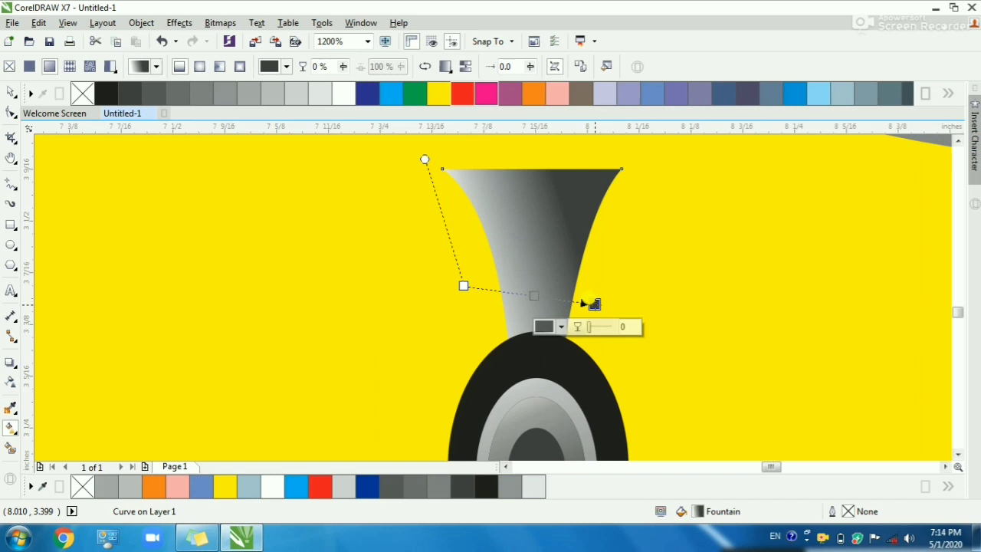
key("space")
scroll(580, 304, "down", 1)
key("Escape")
scroll(491, 285, "down", 1)
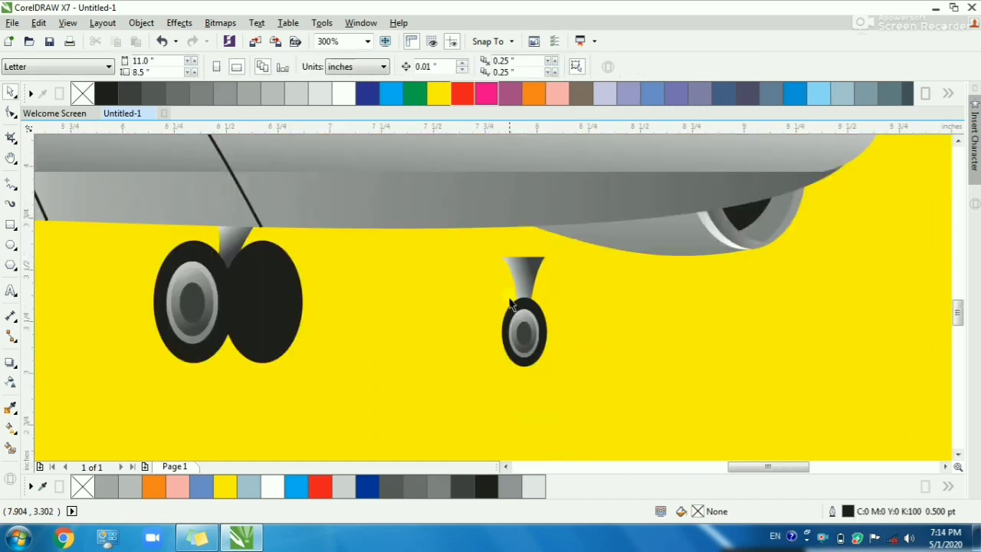
- Select the small single-wheel gear and move it up against the fuselage underside, over the far engine
left_click_drag(458, 242, 579, 356)
left_click_drag(518, 324, 589, 285)
scroll(627, 330, "down", 1)
key("Escape")
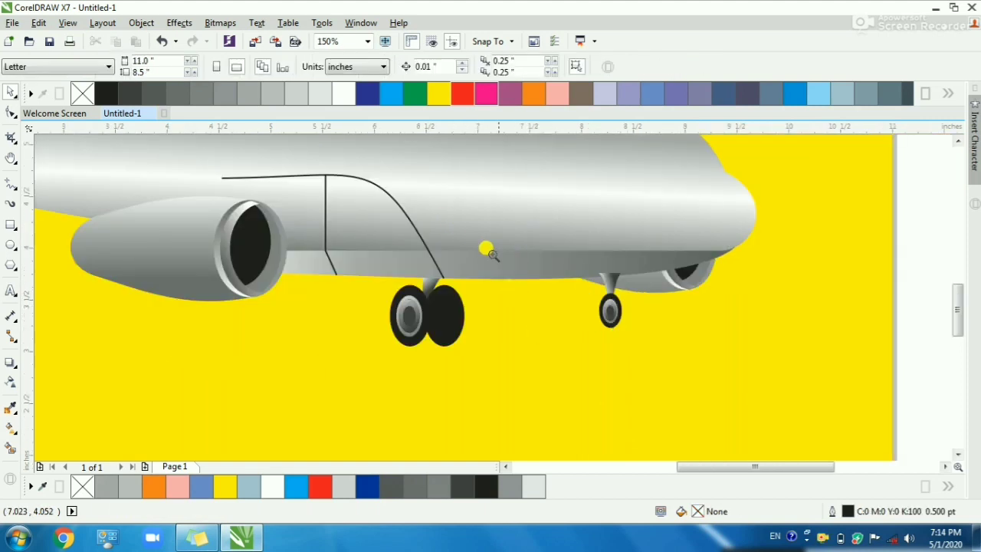
- Enlarge the whole small gear to about 0.26 by 0.63 inches and shift it slightly right along the fuselage underside
scroll(836, 333, "up", 1)
left_click(391, 315)
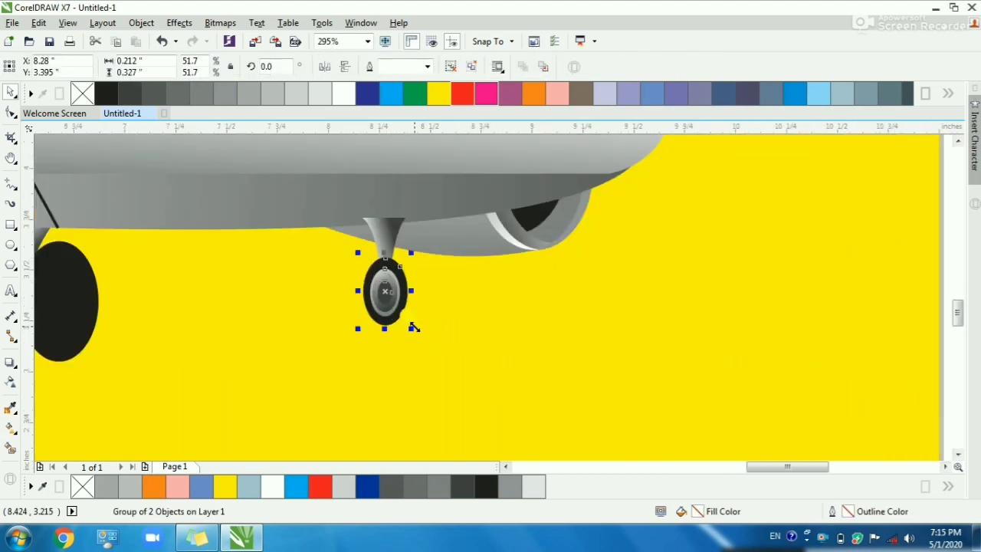
left_click_drag(412, 329, 428, 351)
key("ctrl+z")
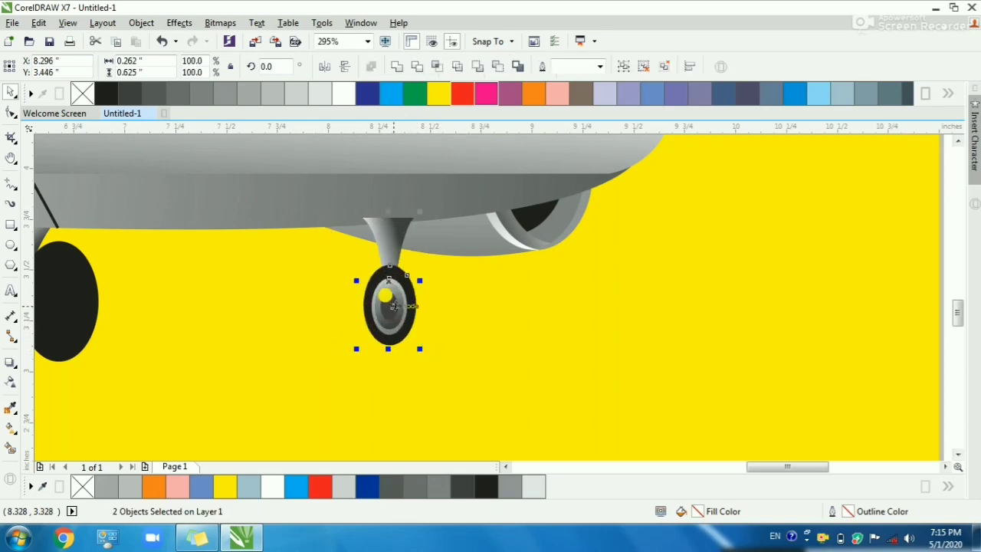
left_click_drag(394, 305, 424, 303)
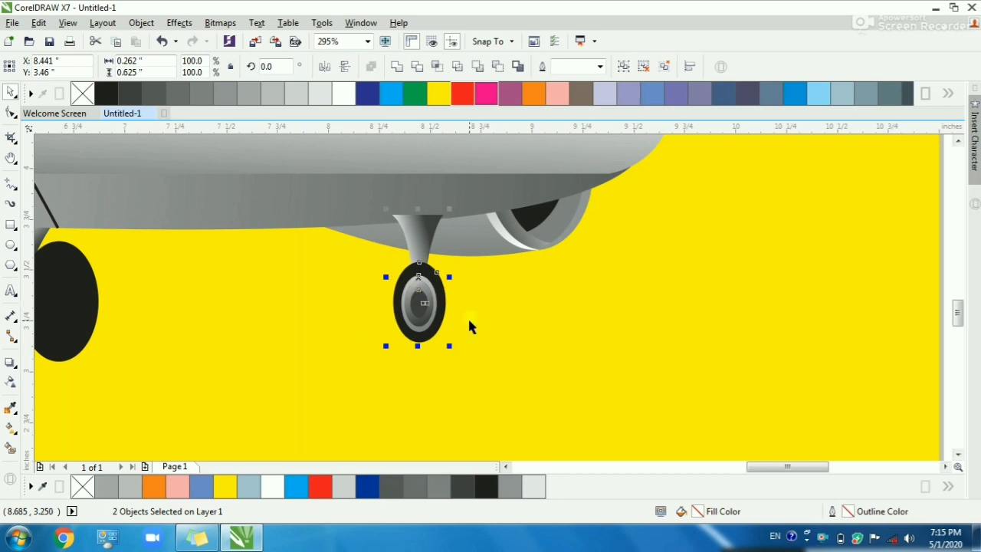
- Order the small gear behind the fuselage body and shorten its wheel from above into a rounder shape
key("ctrl+Page_Down")
key("ctrl+Page_Down")
key("F2")
left_click_drag(309, 224, 529, 374)
left_click_drag(572, 421, 375, 201)
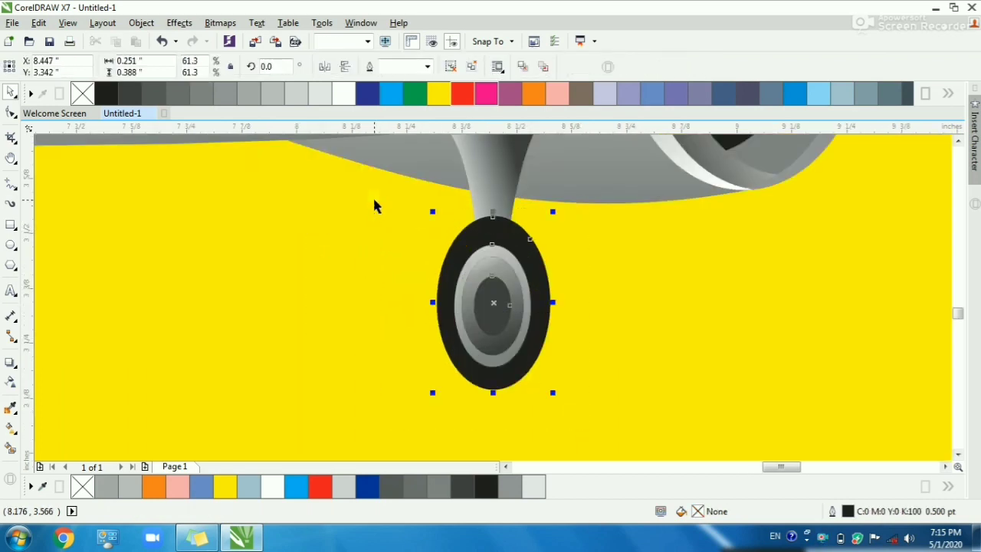
left_click_drag(493, 214, 494, 243)
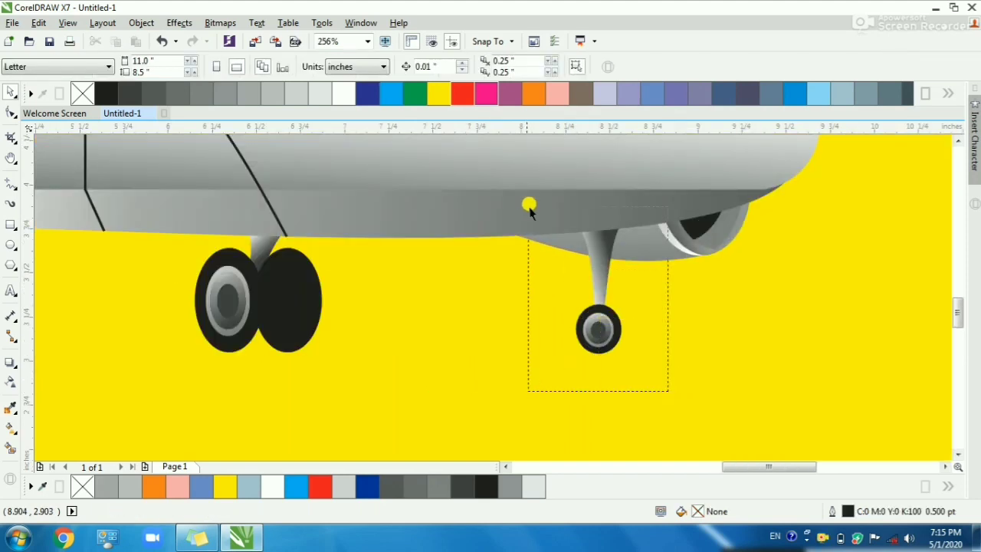
- Scale the small gear up slightly and group its strut and wheel together
left_click_drag(530, 212, 531, 212)
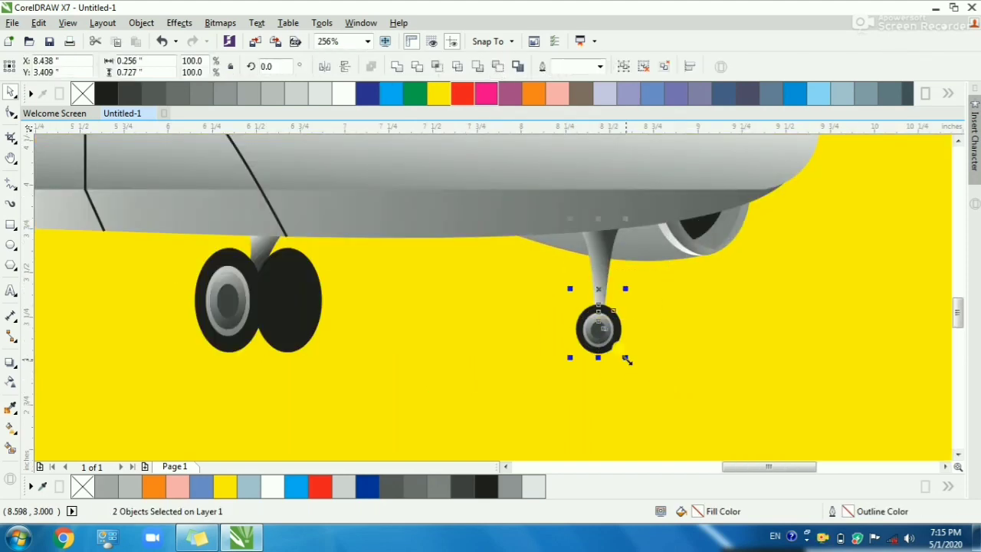
left_click_drag(629, 357, 632, 366)
left_click(670, 398)
left_click_drag(670, 399, 545, 206)
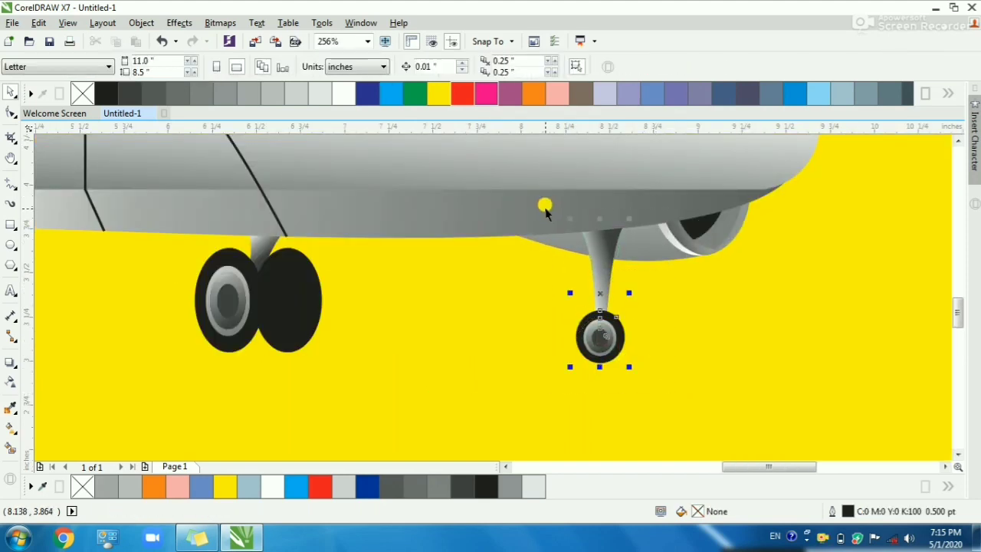
key("ctrl+g")
left_click(656, 317)
scroll(655, 317, "down", 1)
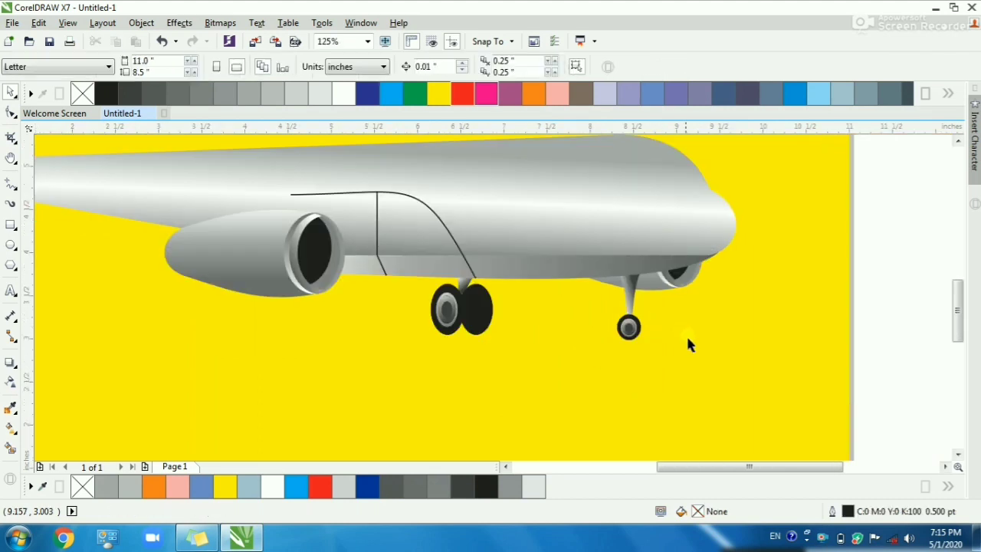
scroll(686, 336, "down", 1)
- Duplicate the twin-wheel landing gear and place the copy over the rear end of the near engine
key("F2")
left_click_drag(441, 247, 705, 378)
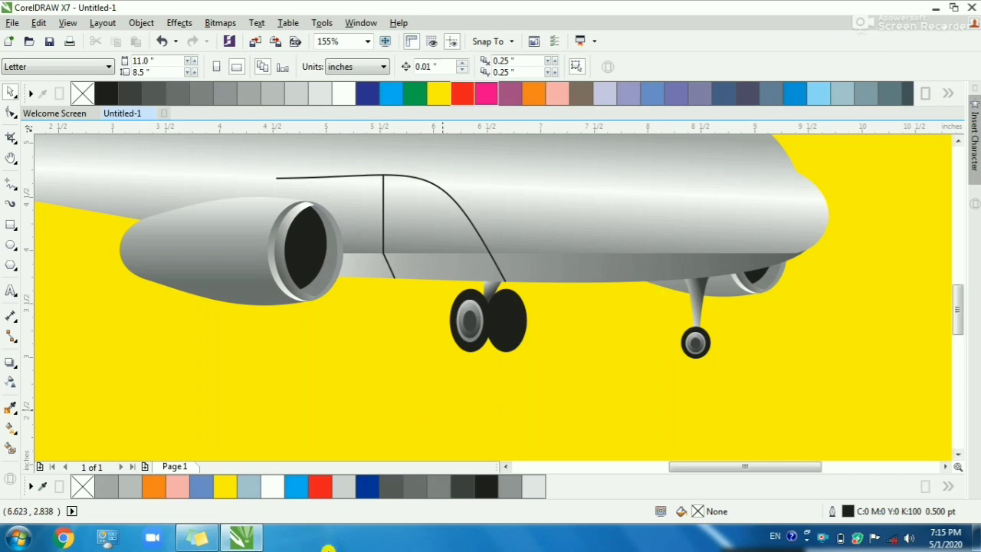
left_click(483, 316)
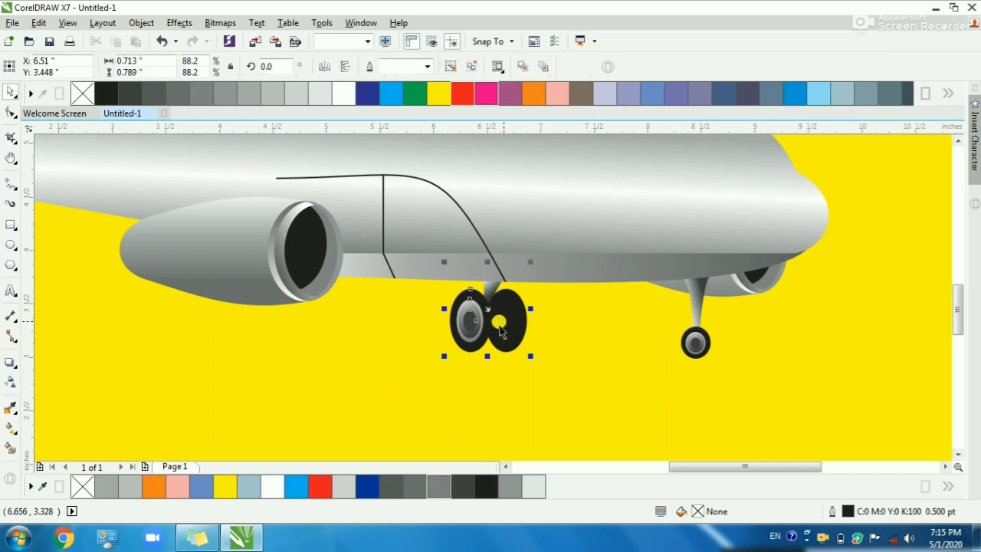
left_click_drag(481, 320, 328, 343)
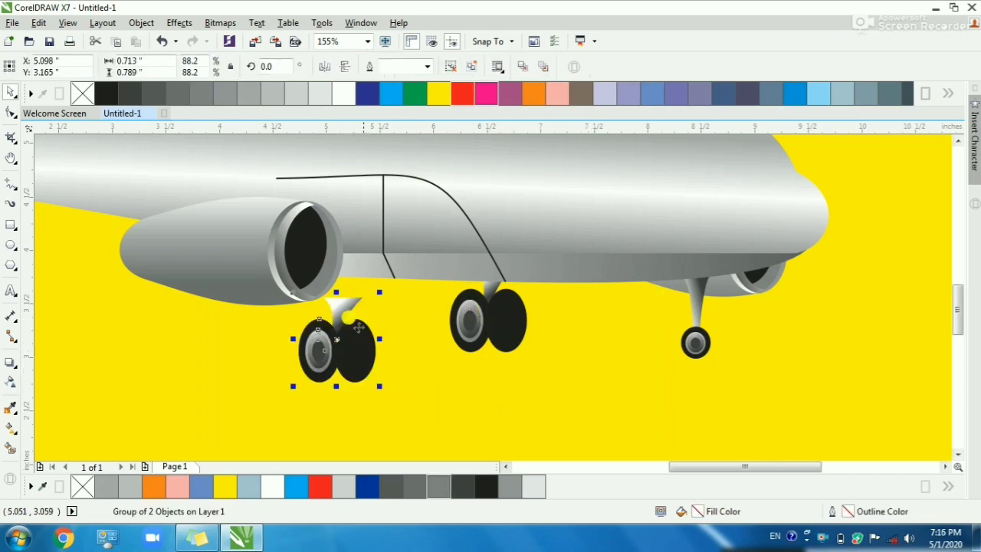
scroll(366, 323, "down", 1)
left_click_drag(418, 389, 417, 383)
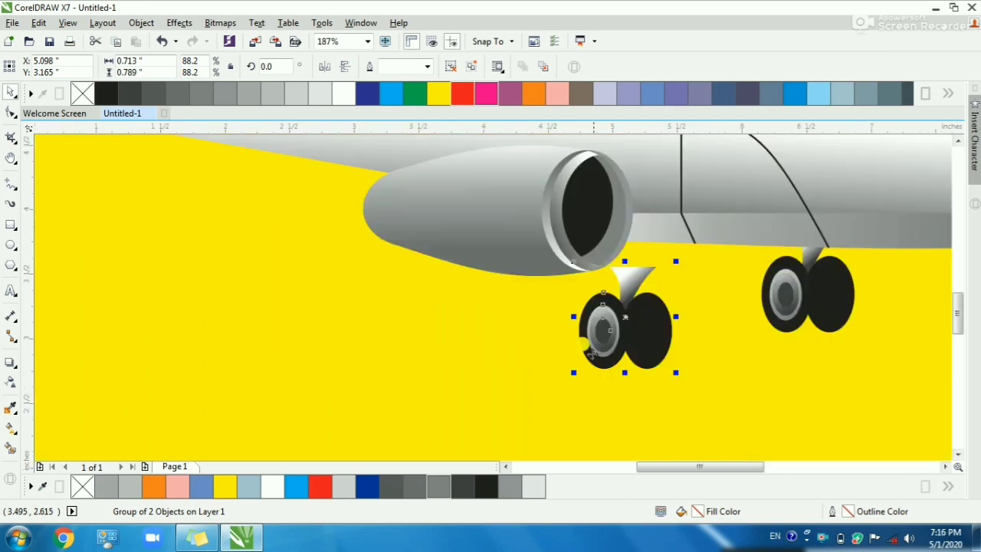
left_click_drag(337, 333, 256, 314)
left_click_drag(392, 292, 394, 287)
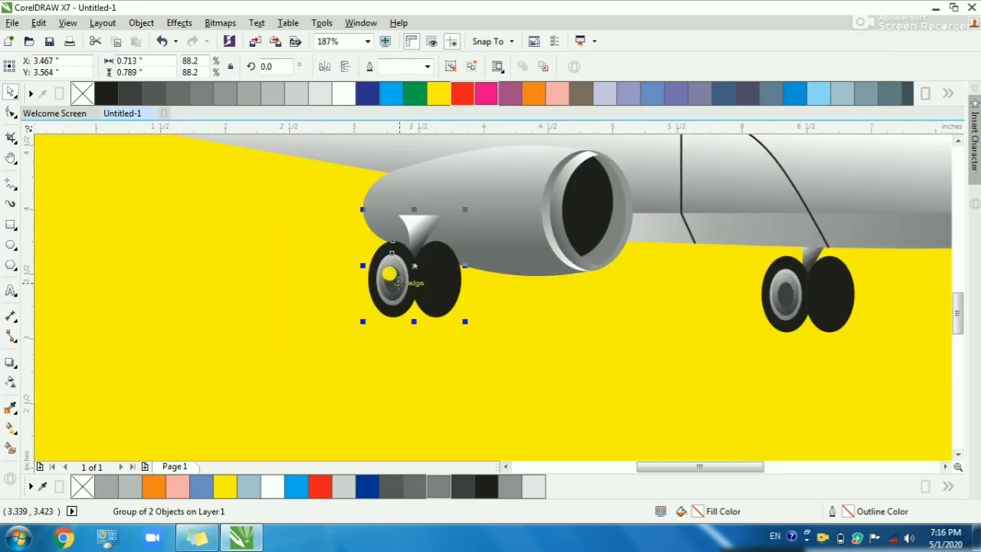
- Order the copied twin-wheel gear behind the near engine and nudge it up beneath the engine's rear end
key("shift+Page_Down")
key("Escape")
key("F2")
left_click_drag(269, 203, 503, 303)
left_click_drag(527, 354, 503, 328)
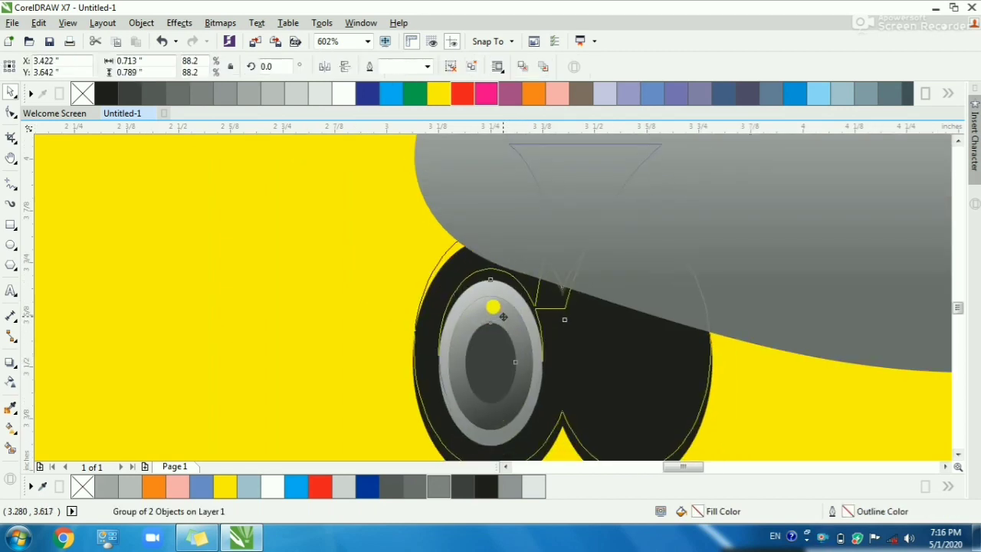
scroll(502, 328, "down", 4)
key("Escape")
scroll(518, 341, "down", 2)
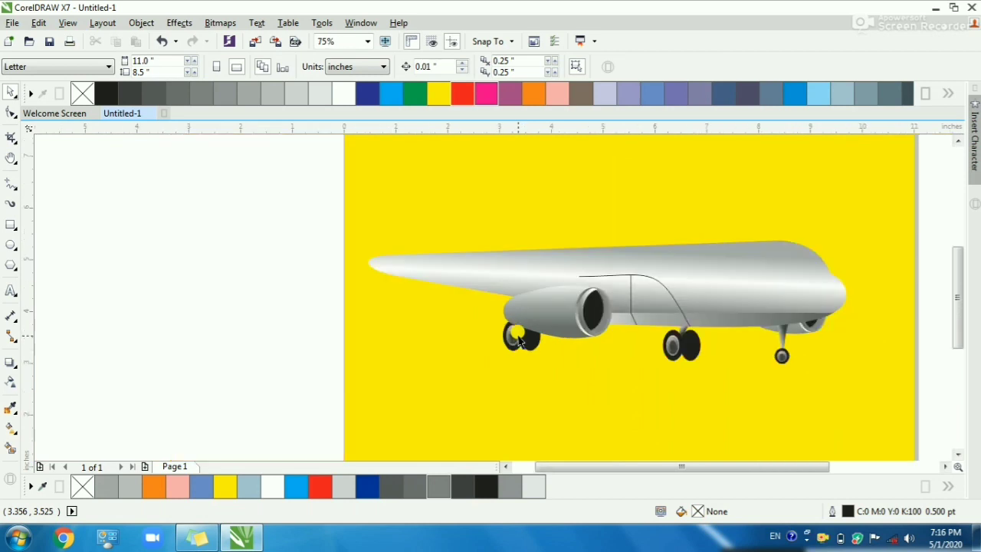
- Draw a straight freehand line along the fuselage's lower edge, from the near engine's rear to the tail tip
left_click_drag(315, 225, 751, 383)
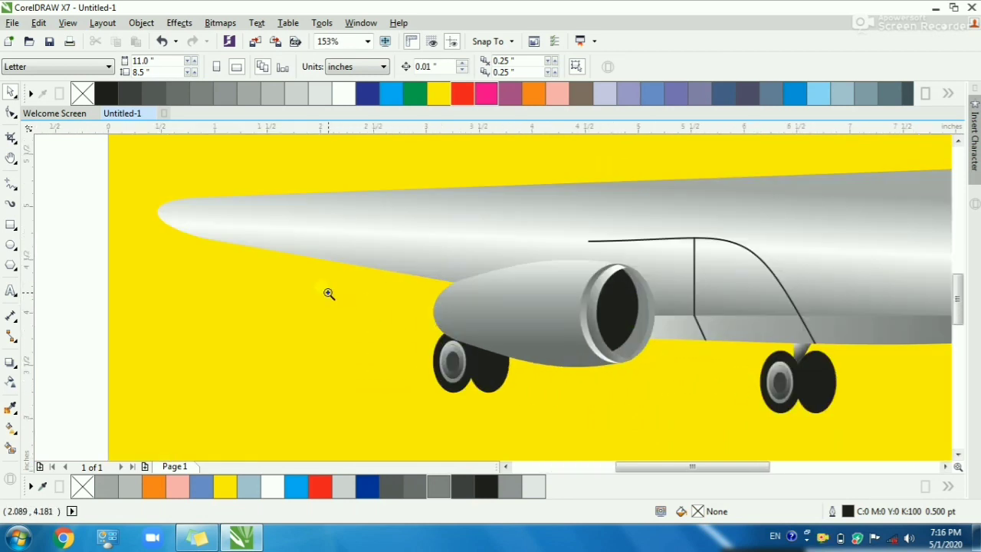
scroll(603, 369, "down", 2)
left_click_drag(220, 259, 620, 391)
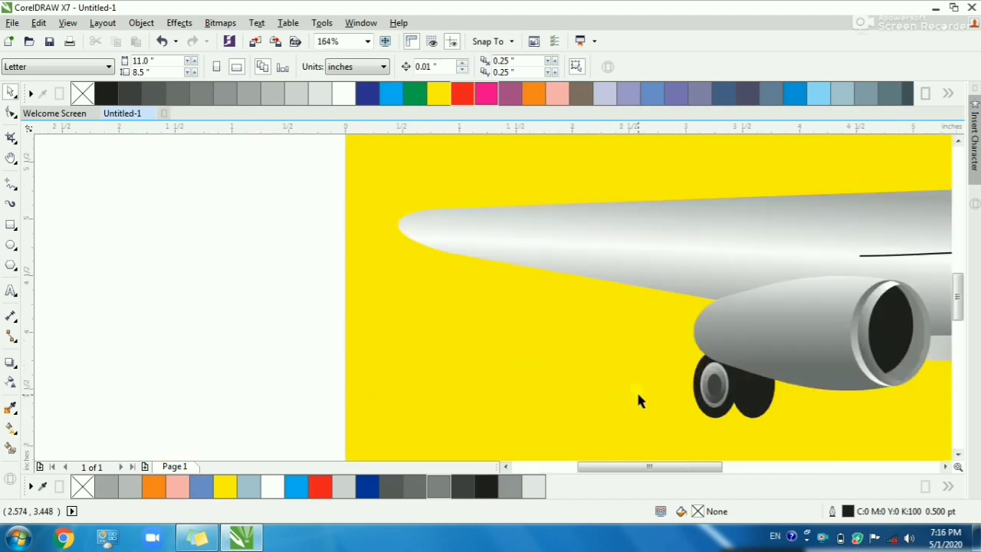
left_click(12, 188)
key("F2")
left_click_drag(339, 196, 745, 374)
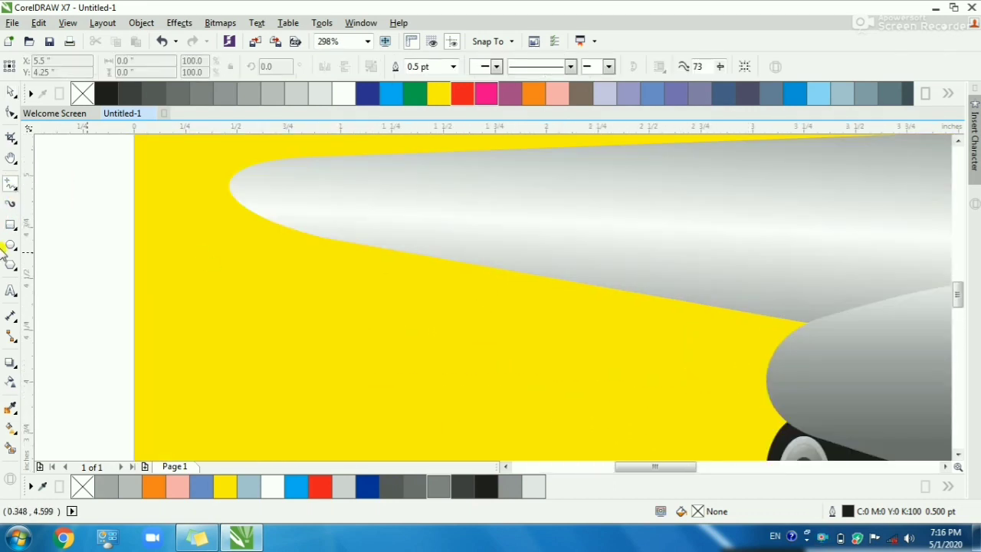
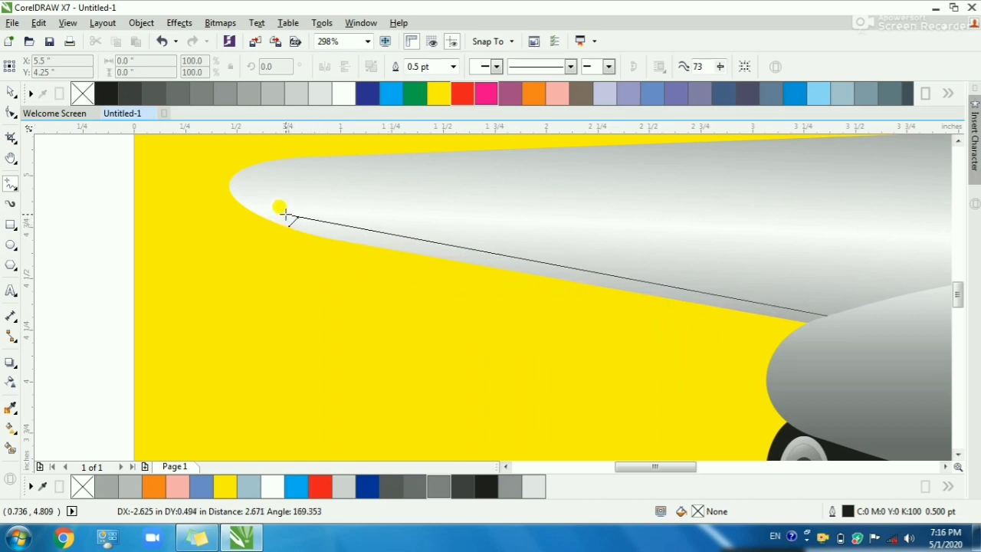
left_click(285, 217)
- Convert the line to a curve and bow it down below the fuselage, deepest near the engine
left_click(11, 113)
left_click_drag(253, 193, 866, 374)
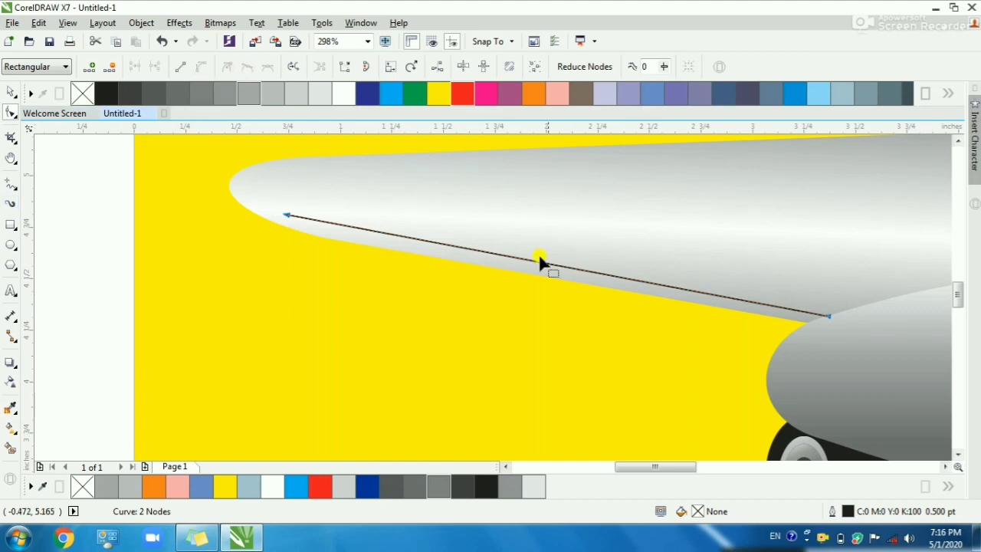
left_click_drag(540, 261, 598, 338)
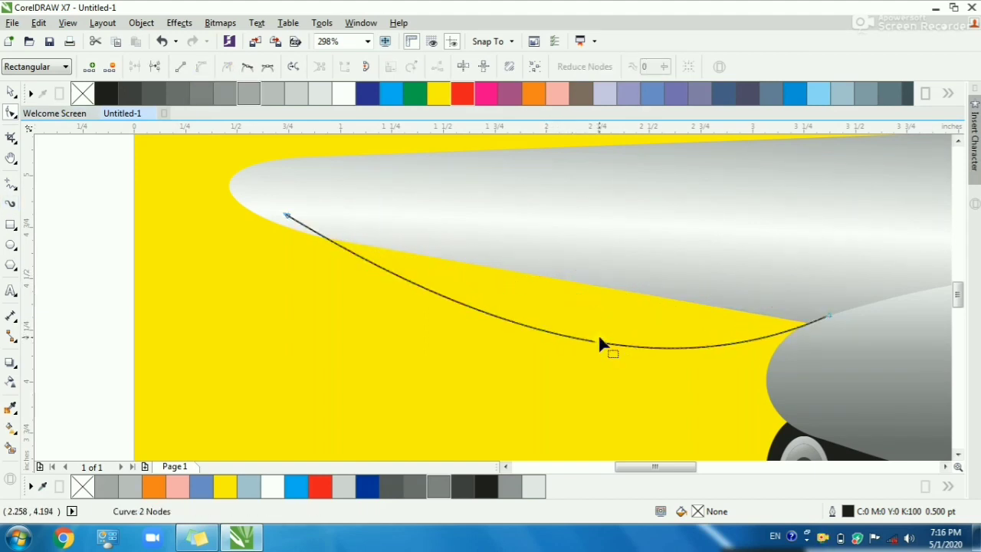
- Create a Smart Fill shape without outline between the curve and the fuselage edge, and color it medium gray
key("space")
left_click(10, 451)
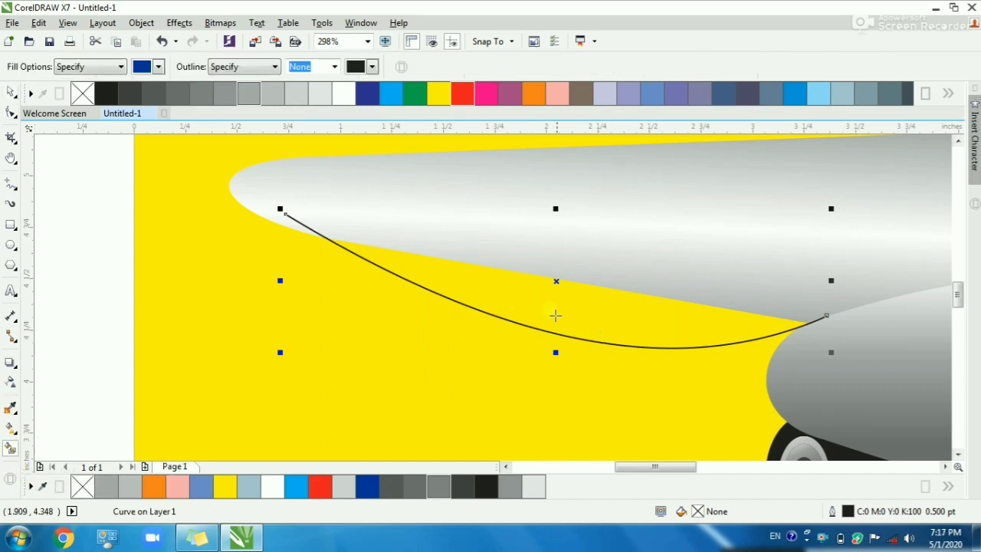
left_click(557, 308)
key("space")
left_click(267, 95)
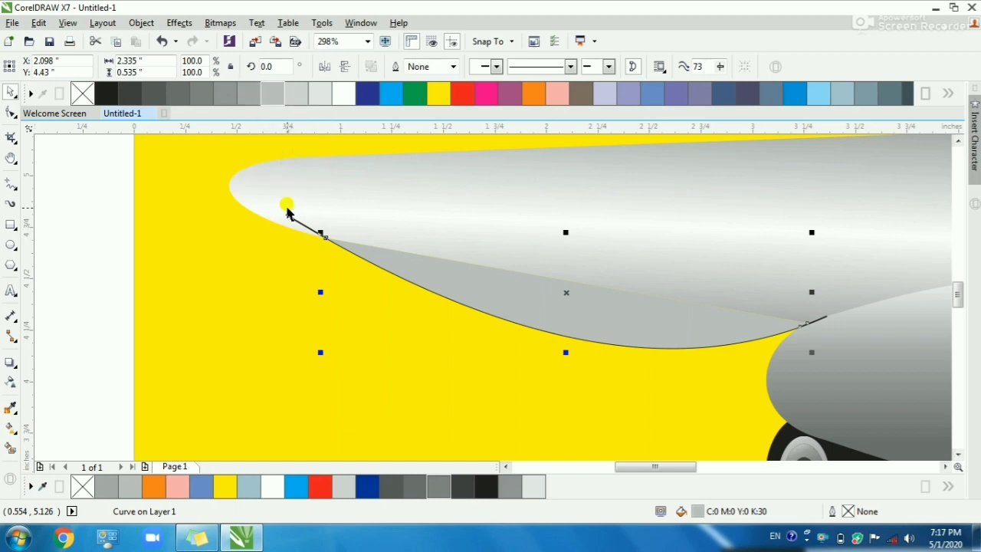
left_click(255, 100)
- Delete the guide curve around the gray shape and check the shape's junction with the engine
left_click(256, 244)
left_click(303, 224)
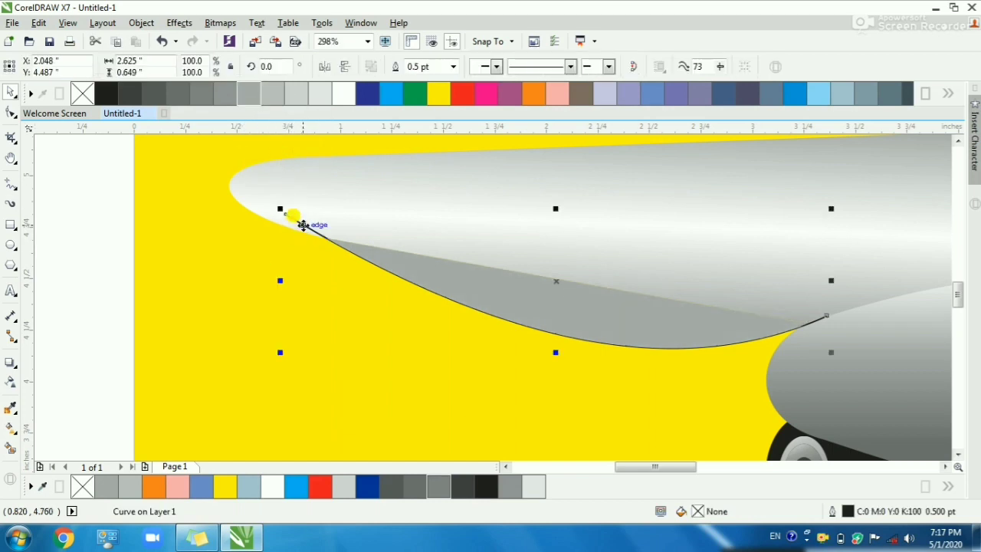
key("Delete")
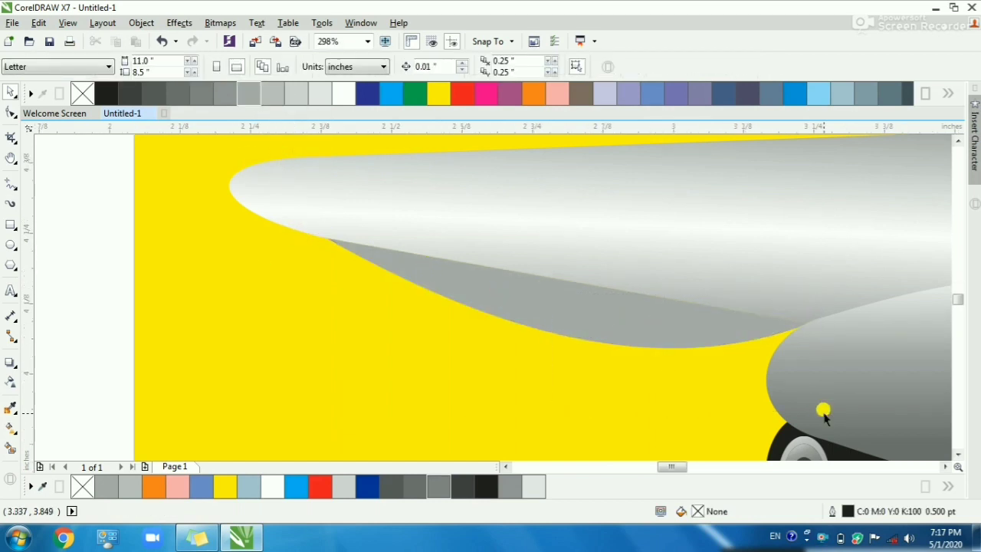
scroll(813, 409, "up", 3)
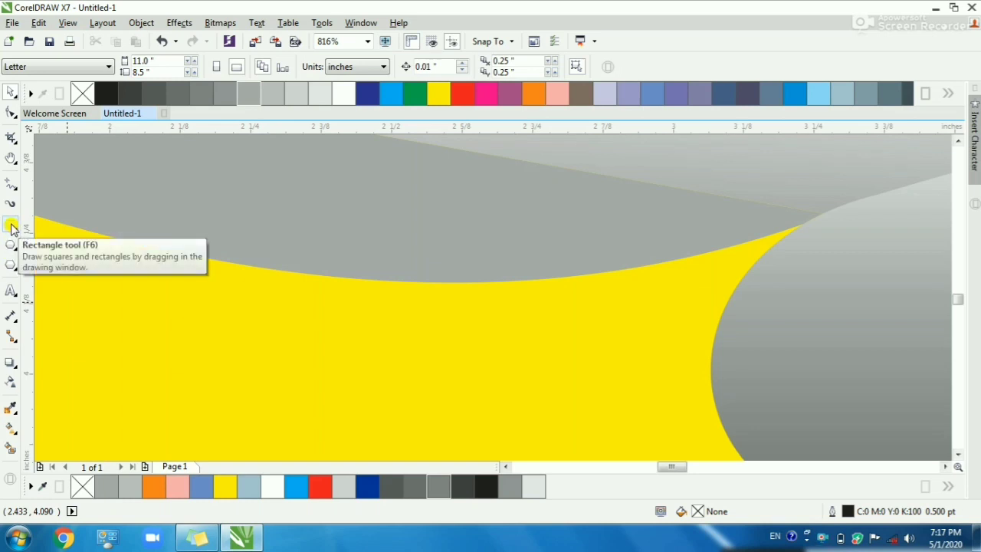
key("F3")
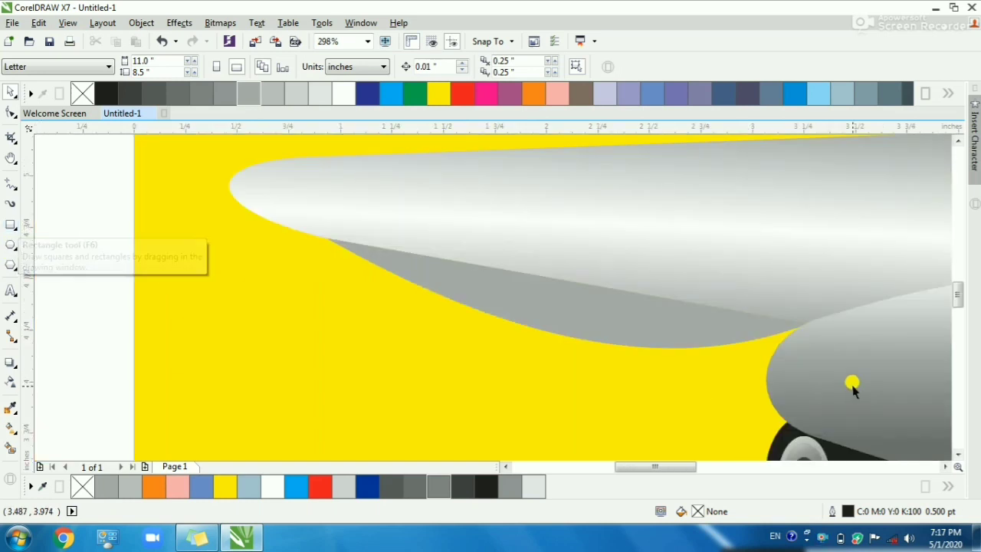
- Duplicate the near engine below the gray shape and scale the copy down to about 1.06 by 0.52 inches
left_click(853, 384)
key("F3")
key("F2")
left_click_drag(559, 254, 954, 443)
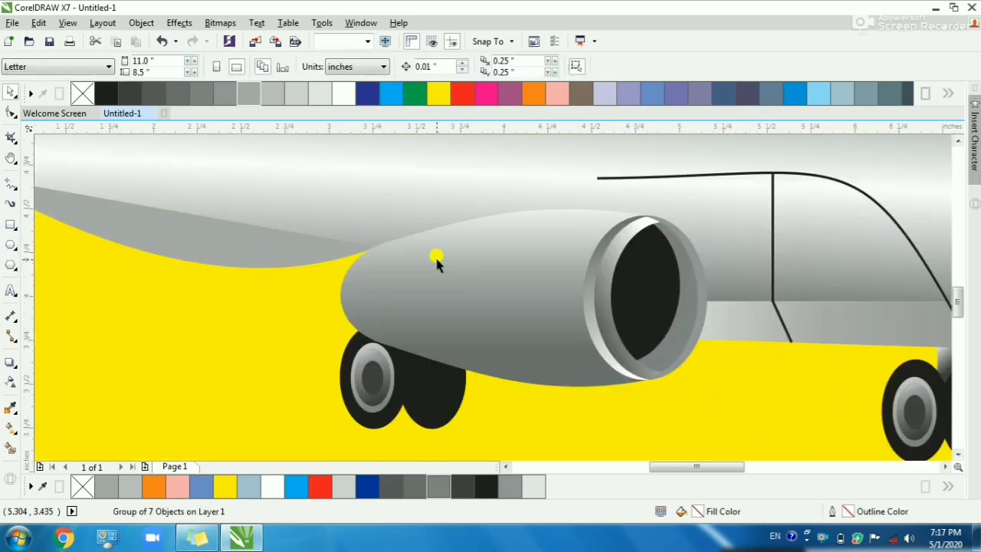
scroll(482, 257, "down", 1)
left_click_drag(483, 267, 253, 339)
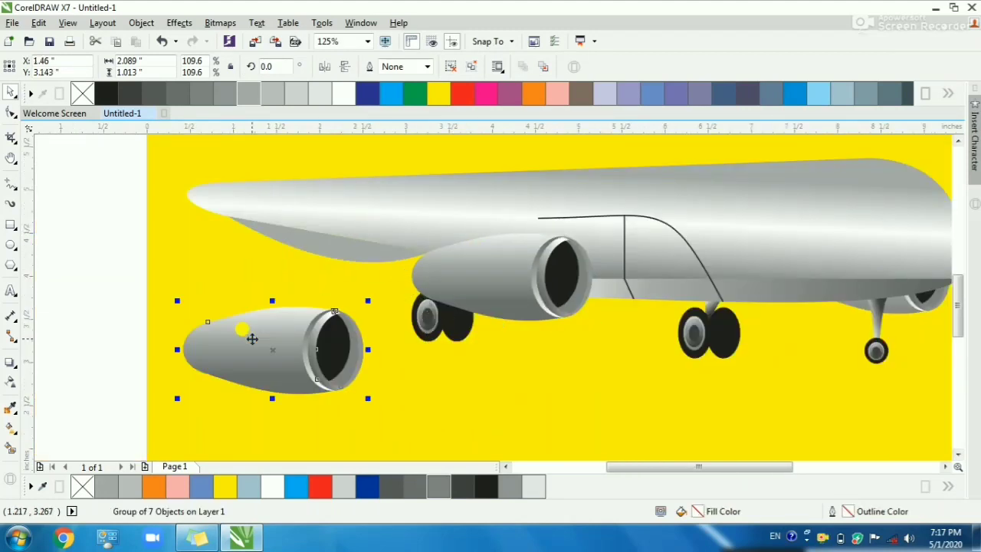
left_click_drag(178, 400, 267, 392)
- Move the small engine copy up closer to the gray shape and ungroup it
key("F2")
left_click_drag(211, 223, 523, 350)
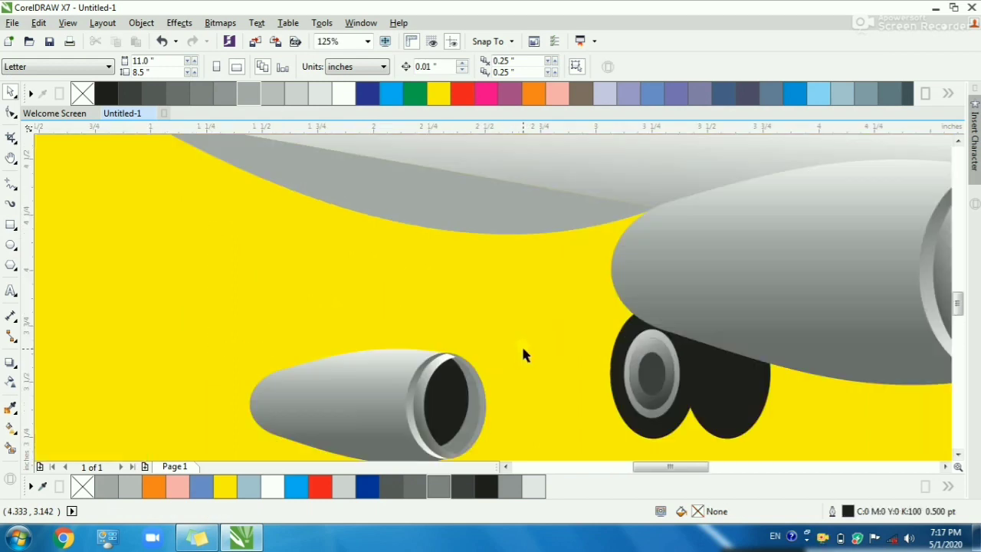
left_click_drag(398, 398, 475, 321)
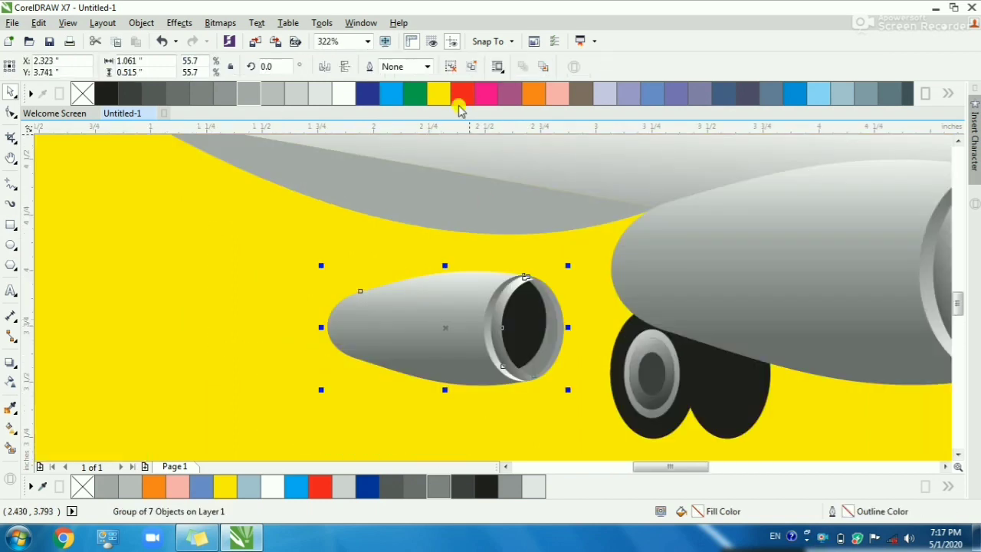
left_click(471, 68)
left_click(416, 311)
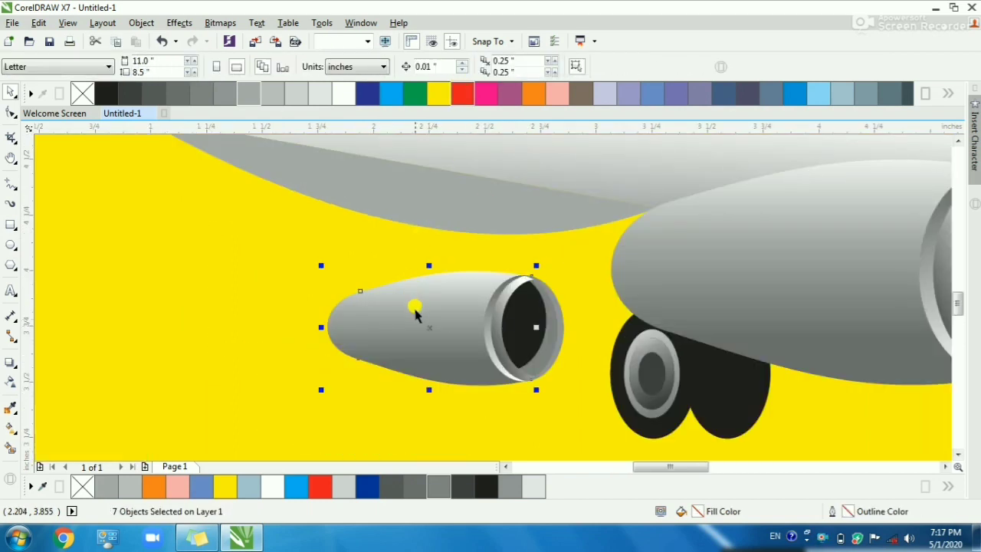
- Pull the small engine's body away from its intake, delete the intake parts, and move the body back toward the gray shape
left_click_drag(417, 311, 353, 317)
left_click_drag(572, 397, 573, 399)
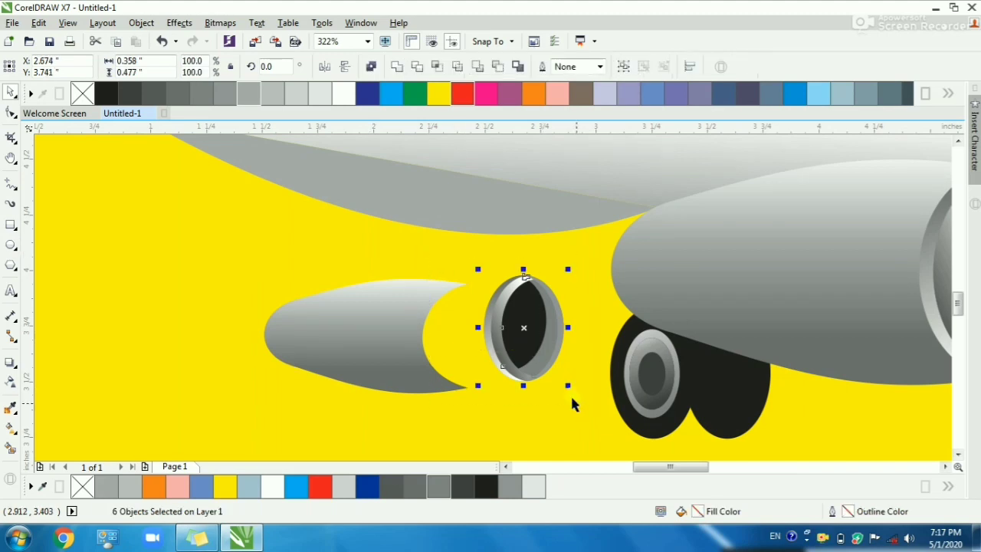
key("Delete")
left_click(362, 329)
left_click_drag(361, 329, 400, 327)
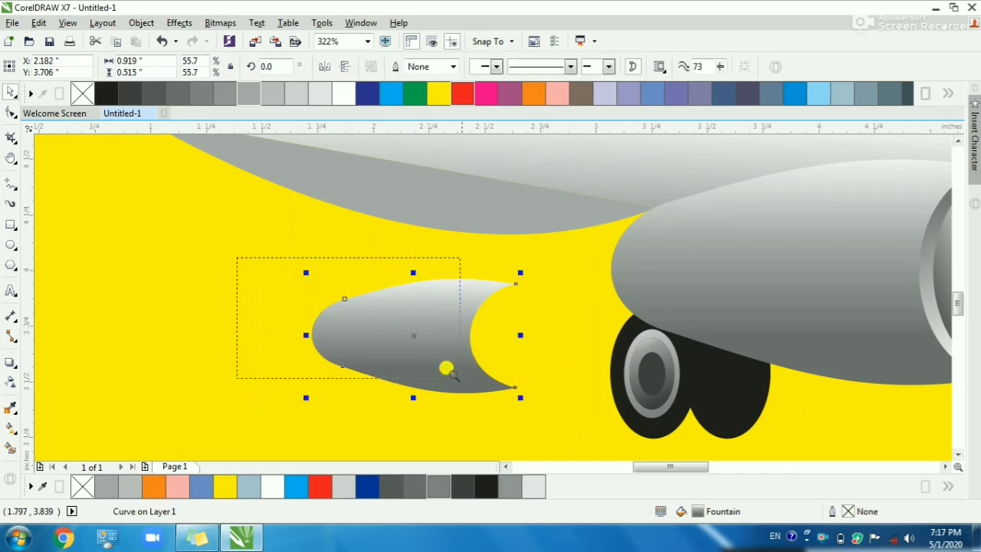
- Recolor the small engine body's fountain fill with dark gray at both ends and white in the middle
left_click_drag(452, 374, 481, 381)
left_click(11, 431)
left_click_drag(493, 161, 477, 184)
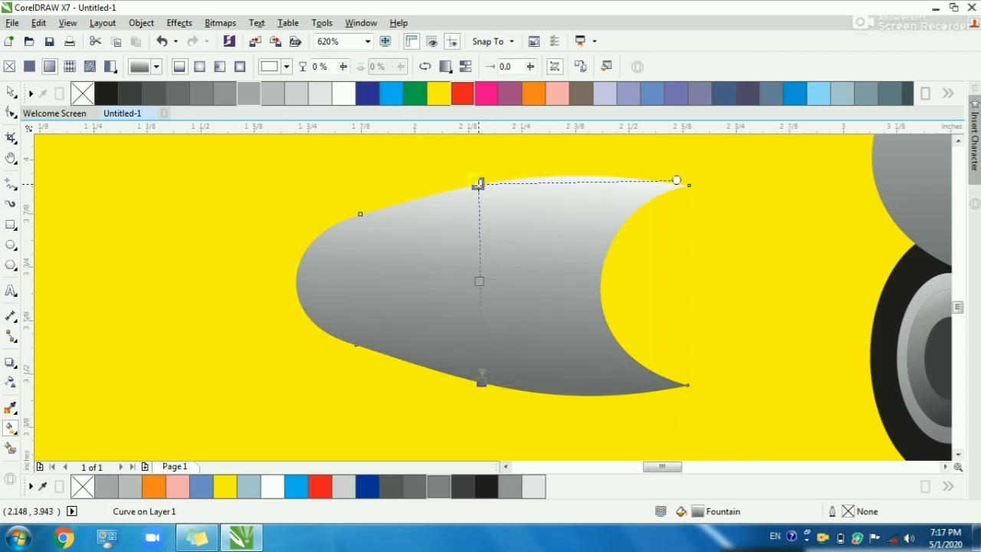
left_click(156, 88)
left_click(481, 380)
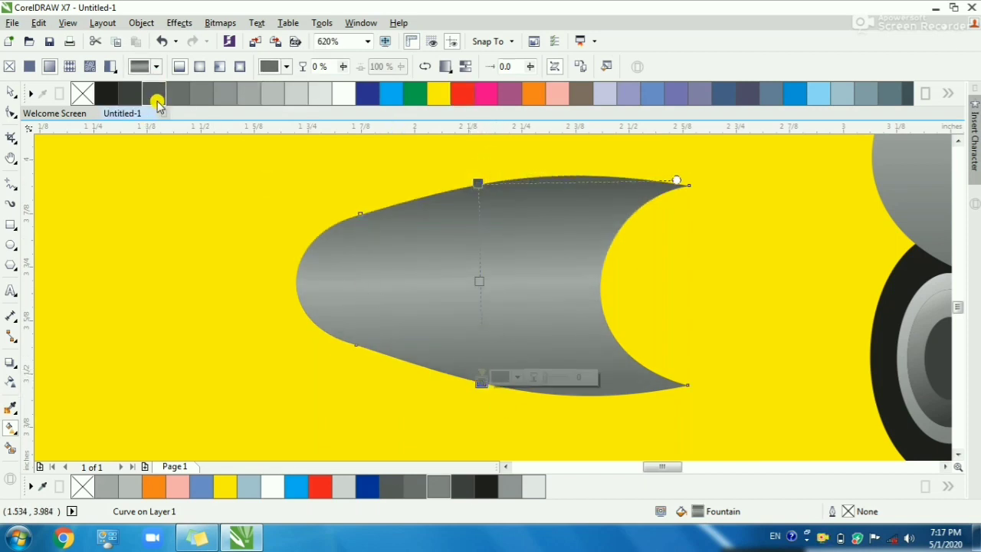
left_click(157, 95)
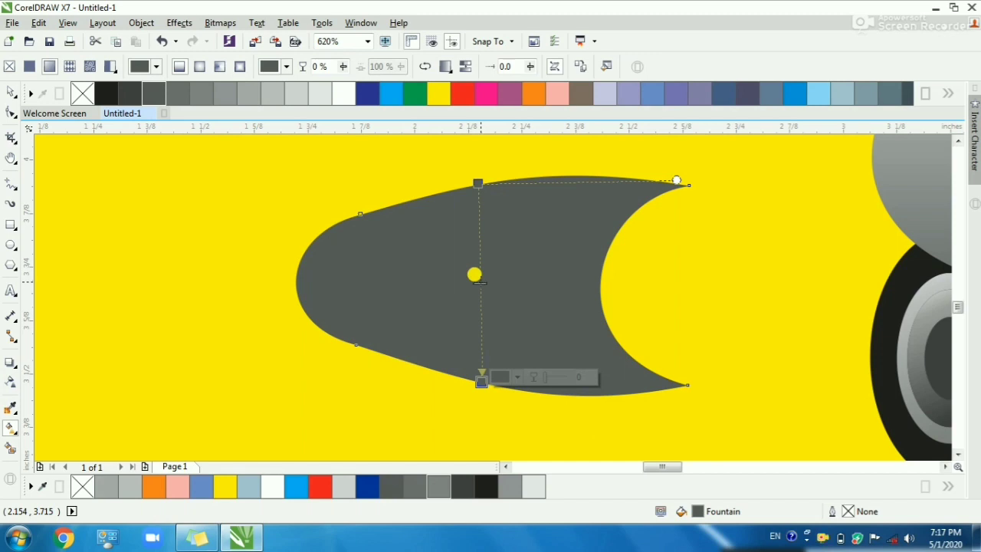
left_click(470, 262)
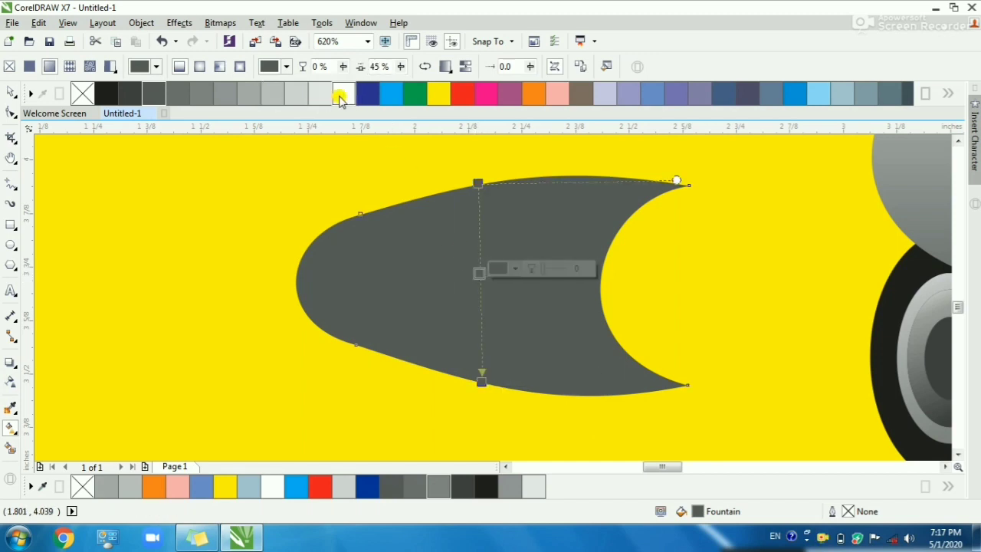
left_click(344, 93)
- Bring both dark ends of the small body's gradient closer to the center to narrow the white highlight
left_click_drag(481, 380, 478, 352)
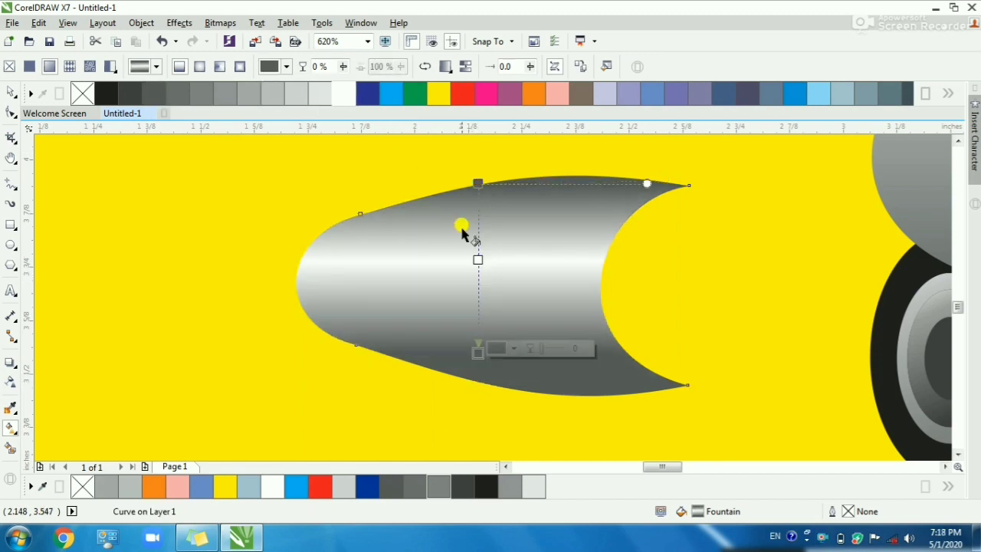
left_click_drag(473, 181, 475, 213)
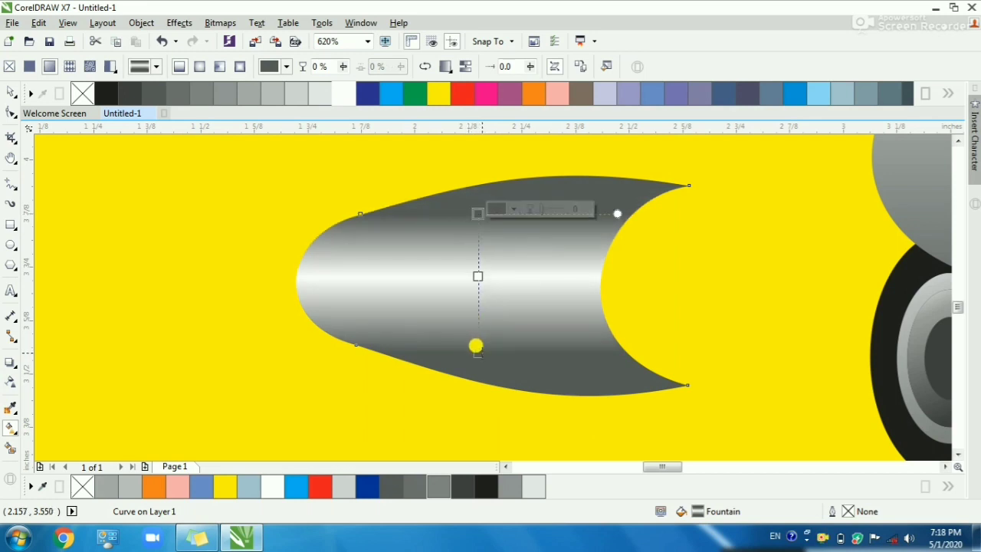
left_click_drag(481, 352, 480, 322)
left_click_drag(477, 215, 475, 230)
key("space")
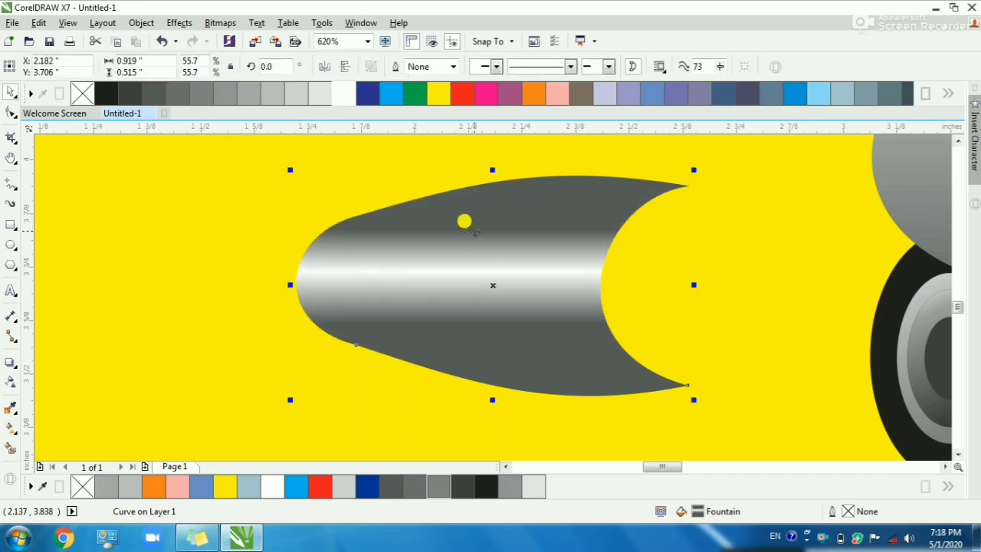
key("Escape")
scroll(475, 234, "down", 2)
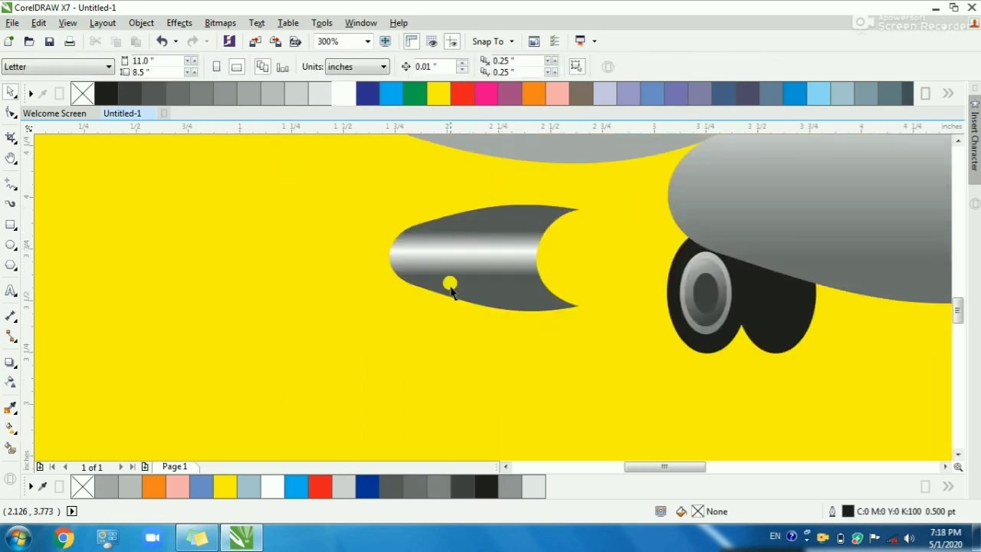
- Move the small body to the rear of the near engine and scale it down to about 0.64 by 0.36 inches
left_click(471, 250)
left_click_drag(580, 203, 693, 140)
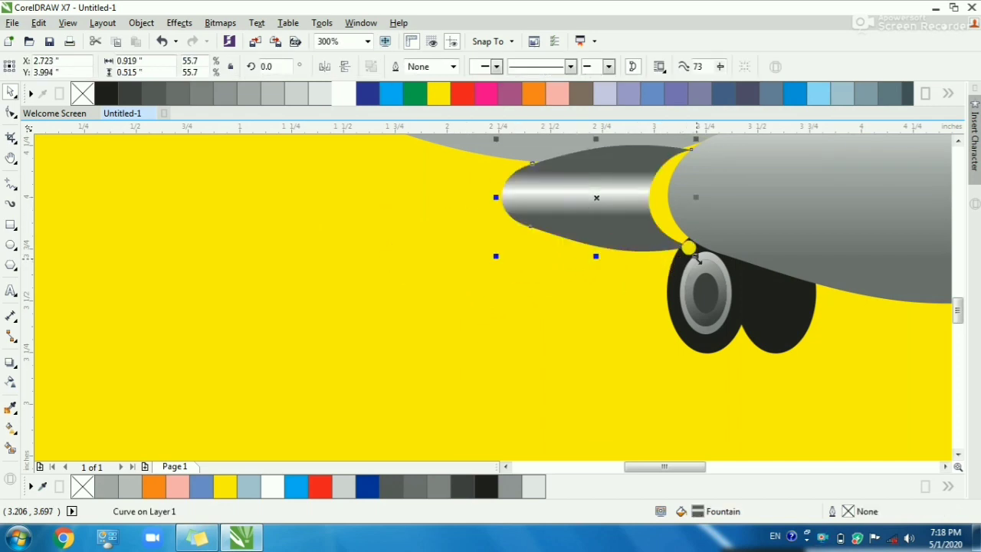
left_click_drag(698, 261, 634, 223)
left_click_drag(573, 185, 648, 190)
left_click(627, 252)
- Send the small exhaust body behind the near engine and the gray underside shape
scroll(618, 259, "down", 1)
key("F2")
left_click_drag(550, 185, 703, 268)
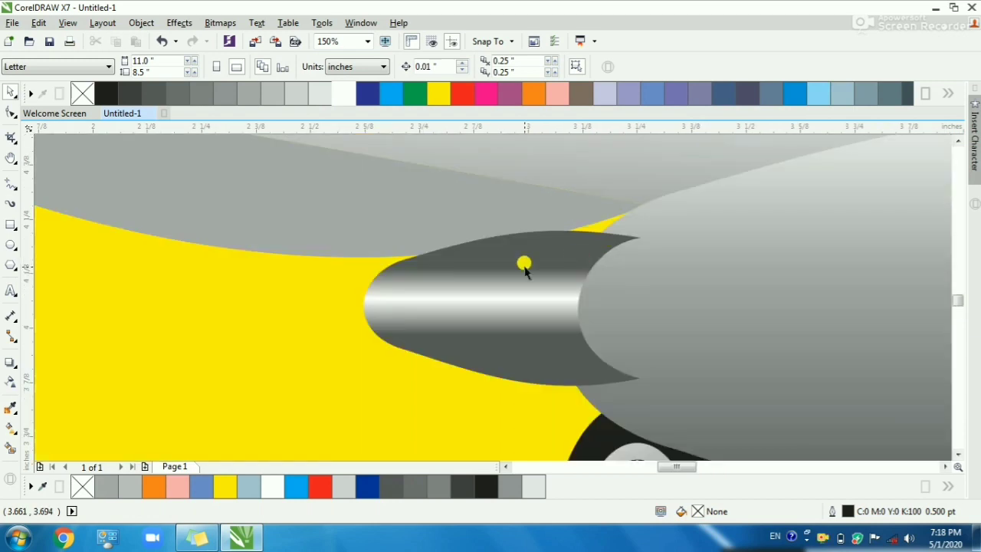
left_click(525, 270)
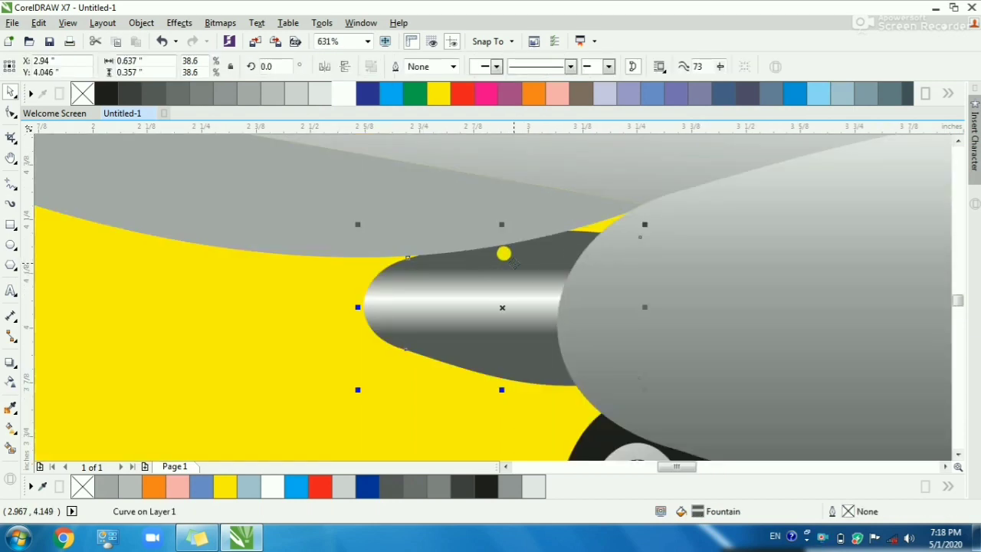
key("Escape")
scroll(606, 253, "down", 2)
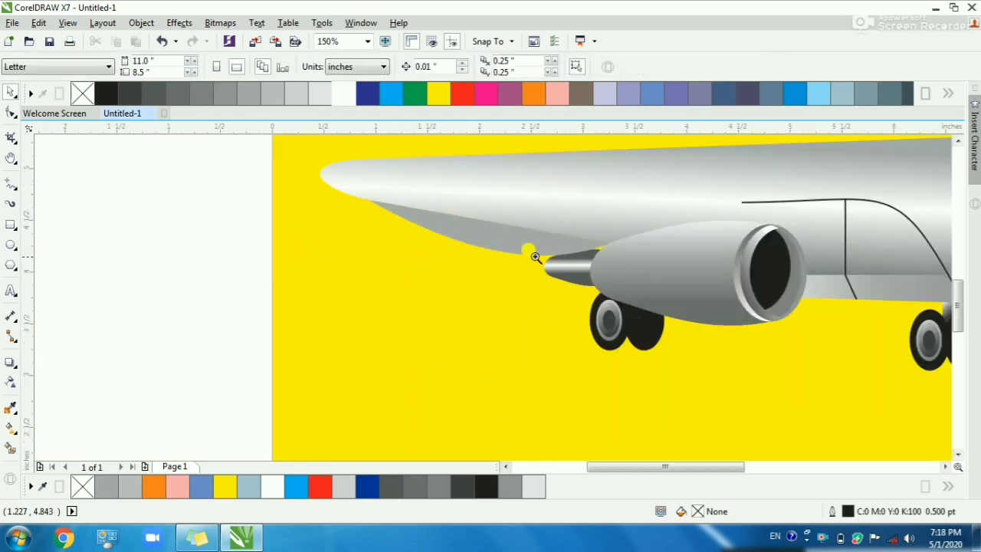
- Tilt the exhaust body's gradient so its highlight slopes slightly downward toward the near engine
left_click_drag(503, 222, 661, 293)
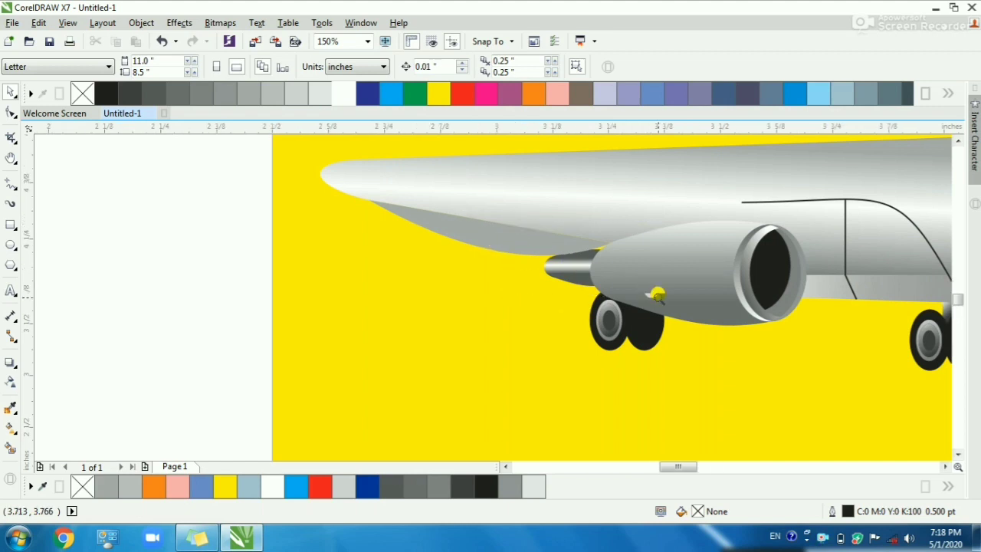
left_click_drag(471, 327, 485, 350)
key("g")
left_click_drag(491, 263, 494, 276)
left_click_drag(568, 285, 587, 292)
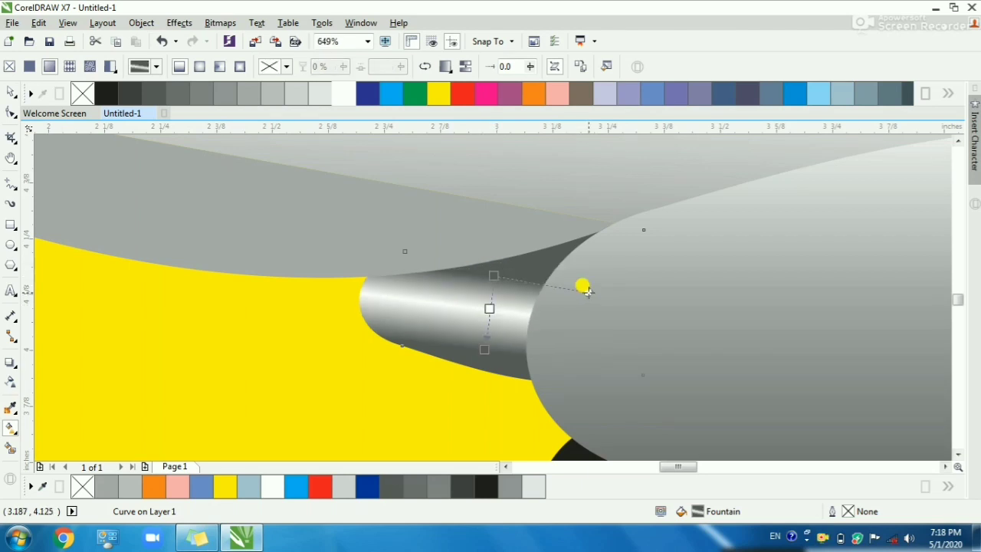
key("space")
scroll(594, 286, "down", 2)
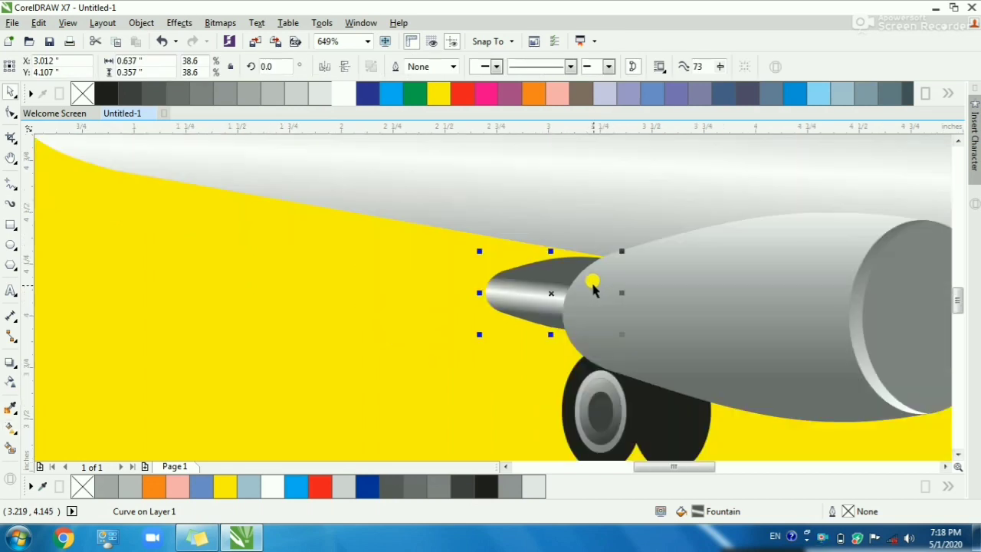
key("Escape")
scroll(469, 265, "down", 1)
left_click_drag(619, 305, 619, 306)
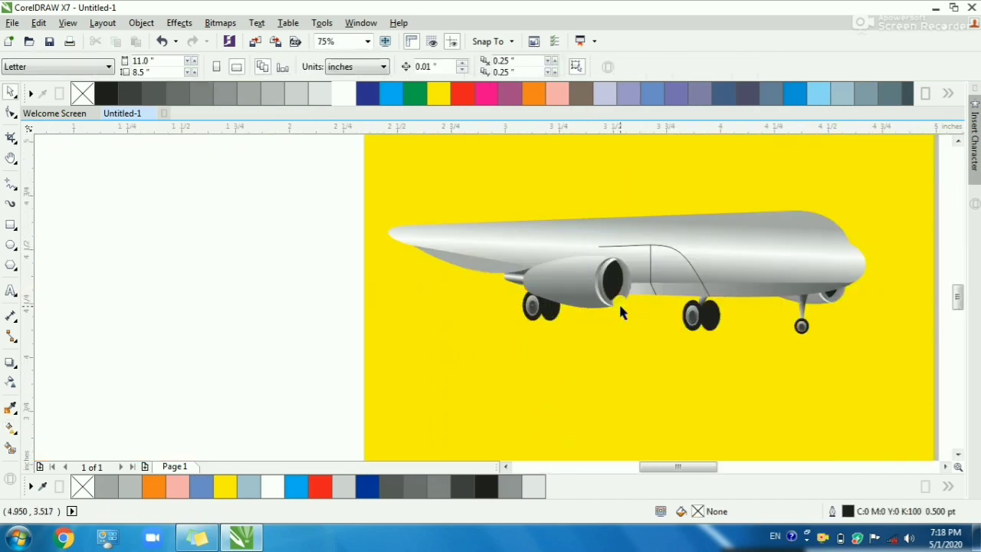
- Try shifting the exhaust body slightly up toward the gray underside shape
key("F2")
left_click_drag(350, 258, 547, 353)
left_click(552, 389)
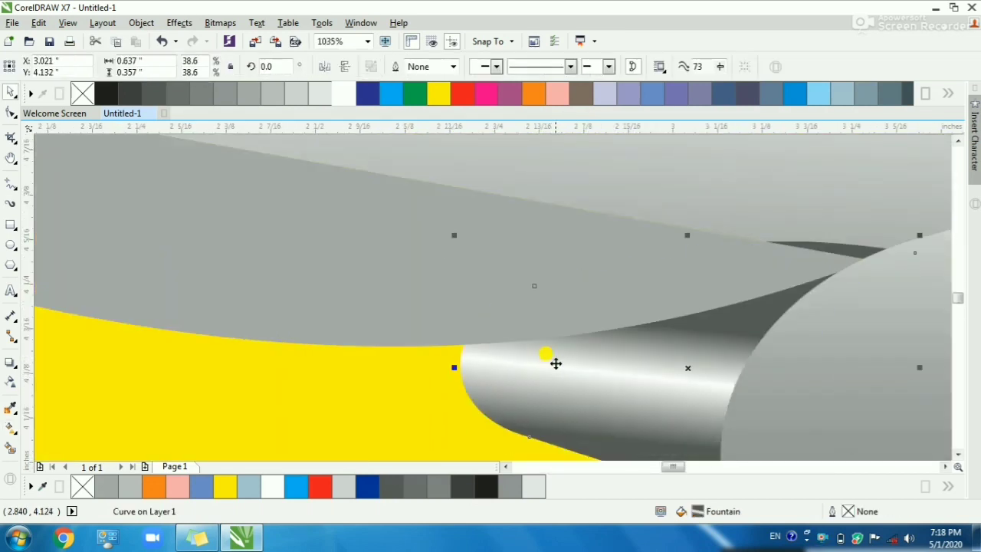
scroll(554, 359, "down", 1)
left_click(555, 351)
scroll(566, 331, "down", 2)
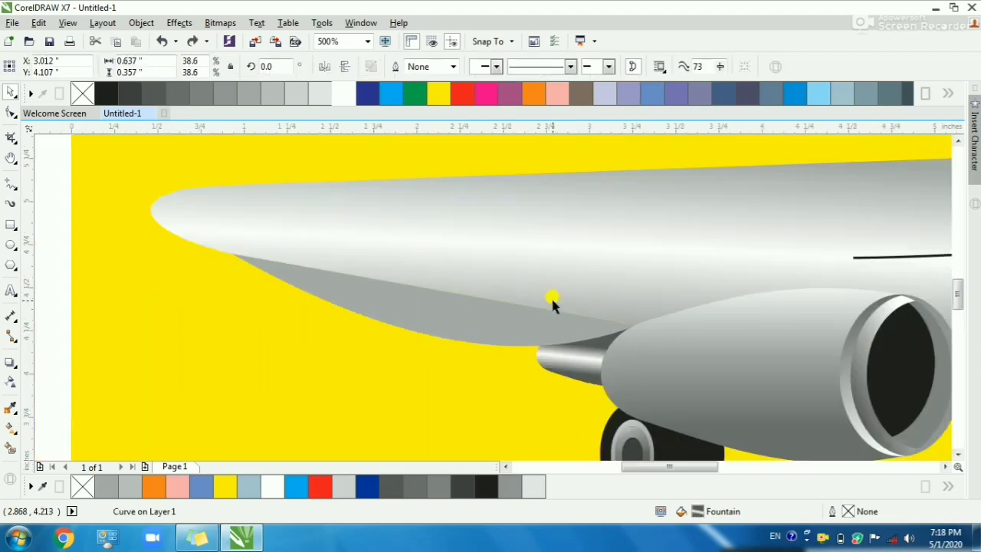
key("Escape")
scroll(453, 264, "down", 1)
- Scale the whole airplane down to about 7.28 by 1.88 inches and place it toward the page's right side
key("F2")
left_click_drag(373, 241, 831, 373)
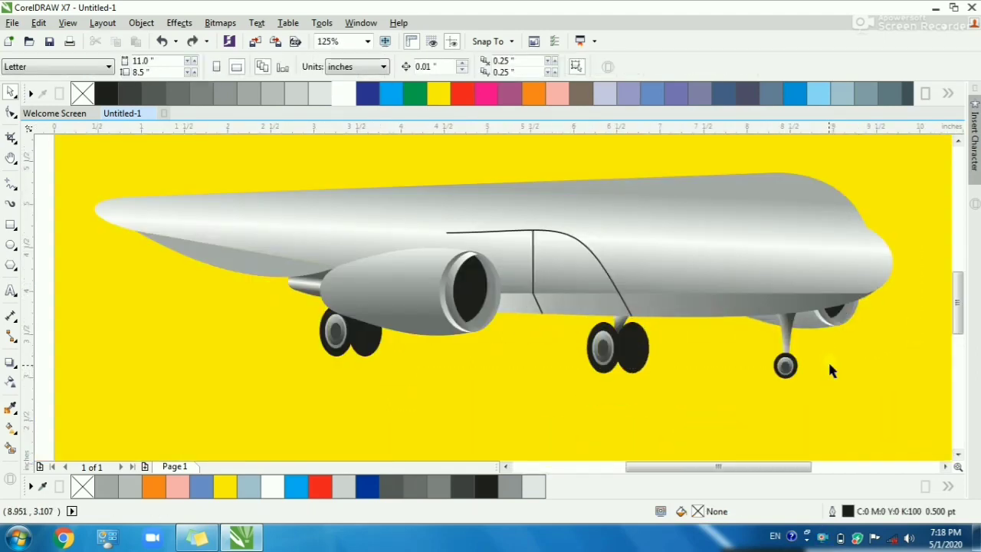
left_click(800, 310)
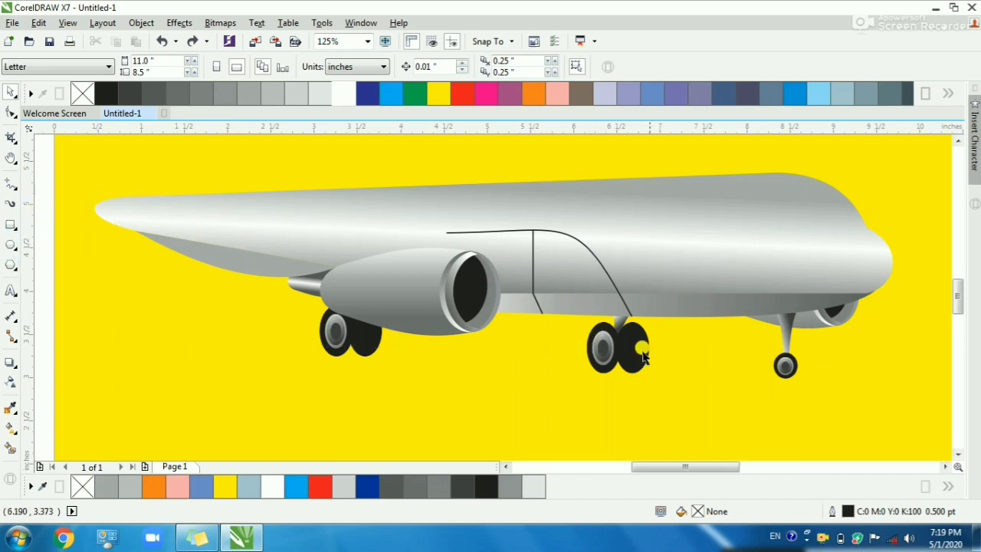
right_click(759, 309)
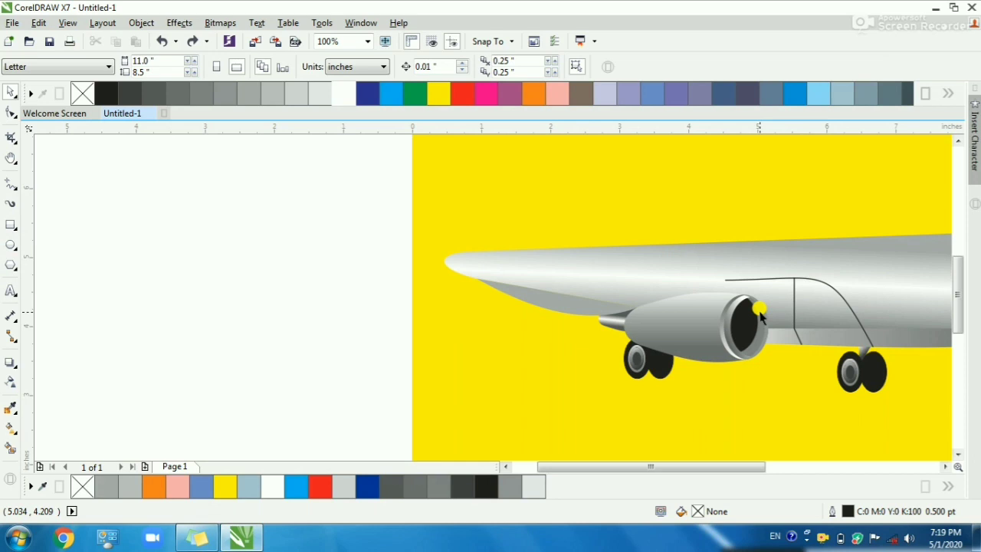
scroll(423, 257, "down", 1)
mouse_move(344, 202)
left_mouse_down()
mouse_move(768, 345)
mouse_move(776, 359)
left_mouse_up()
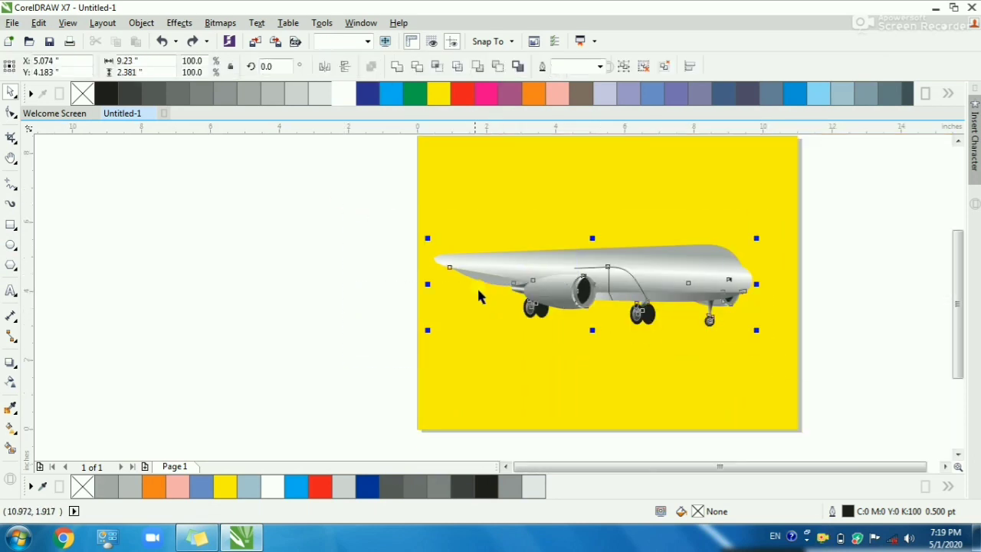
key("F2")
left_click_drag(368, 214, 767, 358)
left_click_drag(174, 382, 317, 401)
left_click_drag(545, 251, 565, 258)
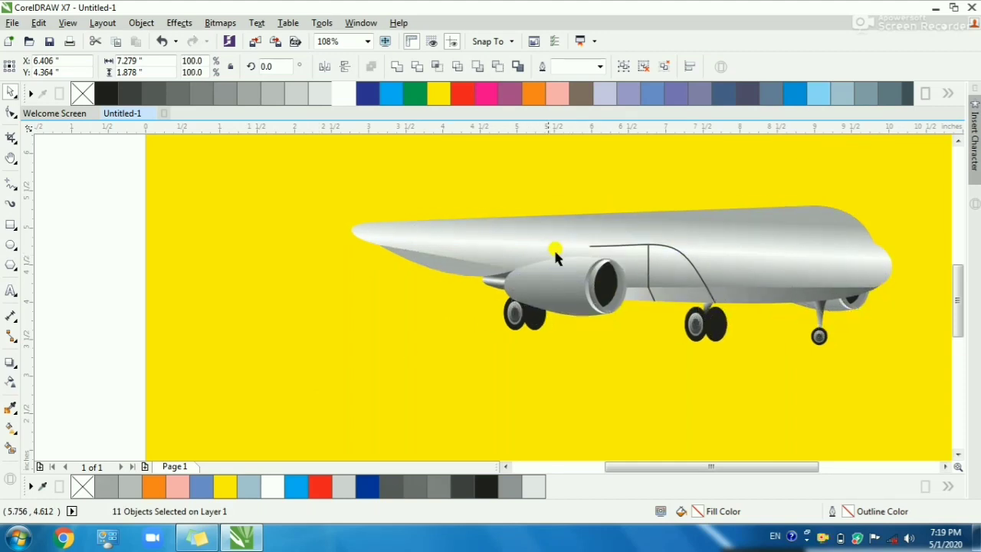
- Draw a horizontal straight line about 3.84 inches long on the yellow area below the airplane's tail
key("z")
left_click_drag(109, 167, 741, 414)
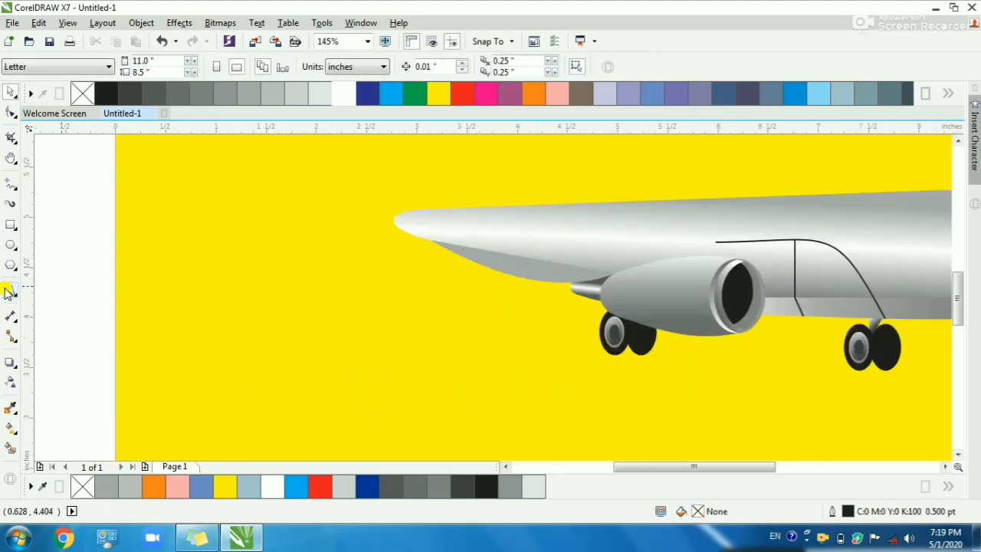
left_click(11, 184)
left_click(131, 391)
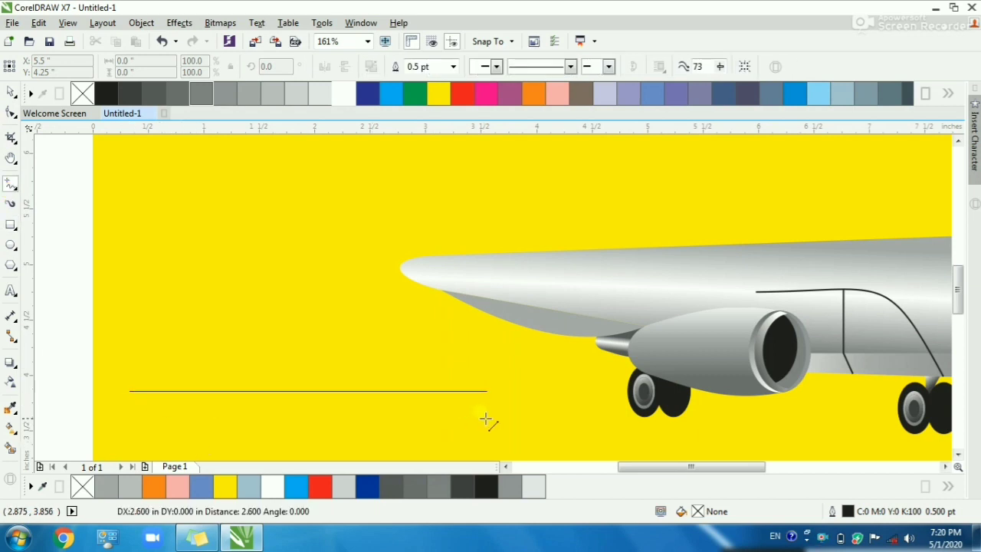
left_click(556, 418, "ctrl")
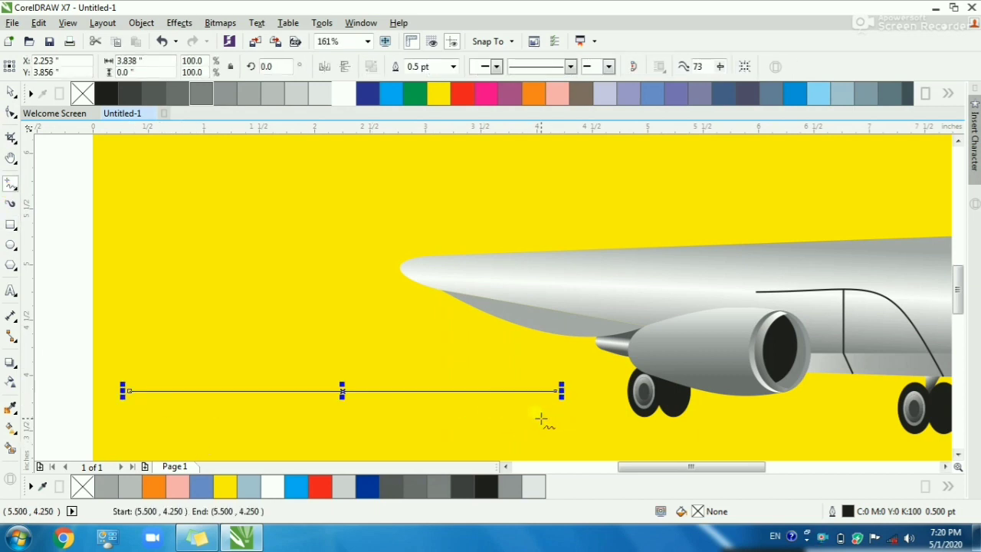
key("space")
- Extend the line from its right end into a closed thin triangular outline about 3.84 by 0.09 inches
scroll(563, 389, "up", 2)
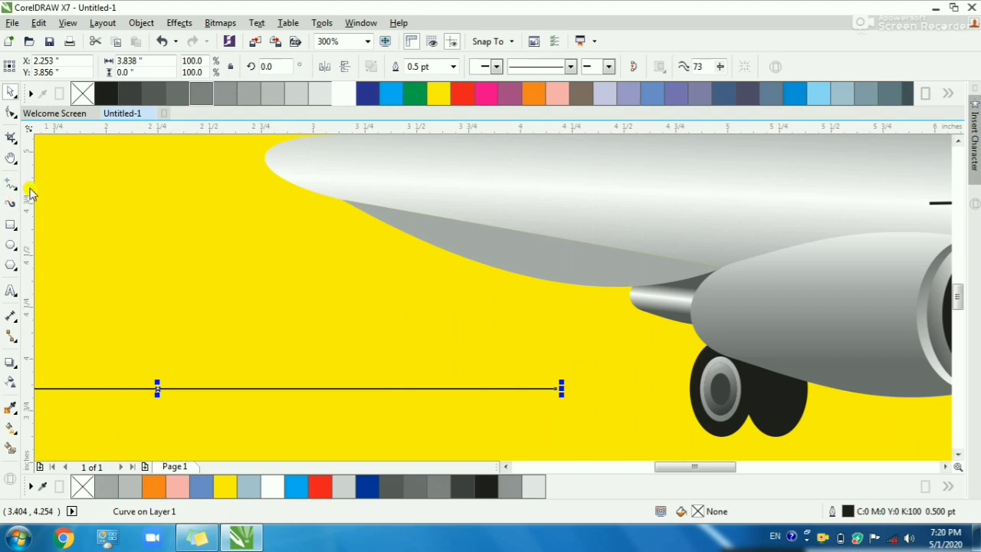
key("space")
double_click(542, 371)
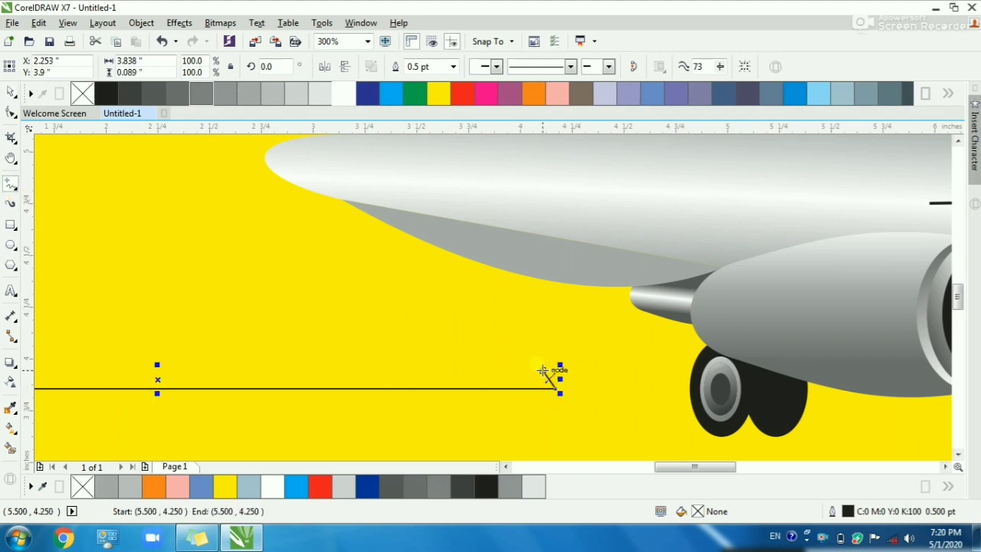
scroll(543, 370, "down", 2)
key("F2")
left_click_drag(310, 340, 379, 385)
scroll(380, 386, "up", 4)
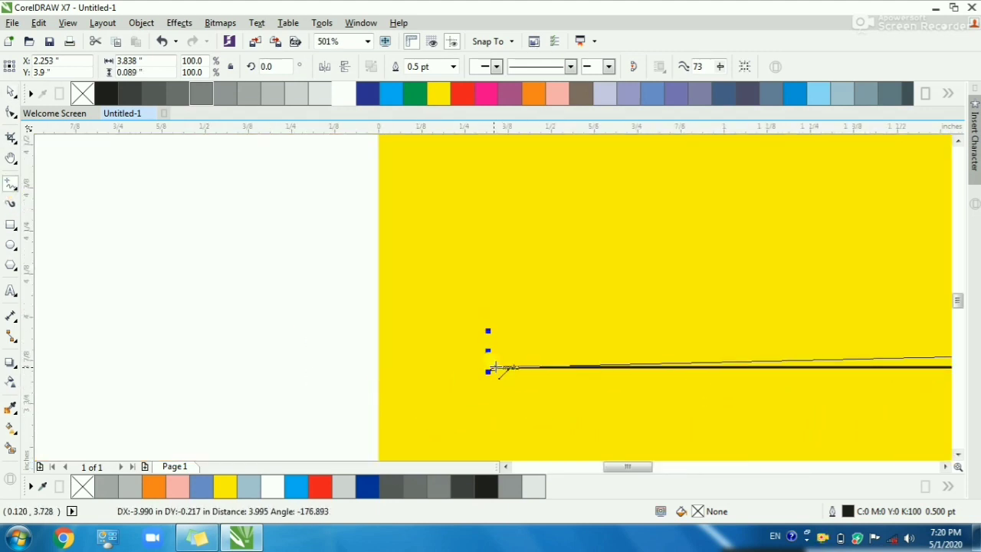
left_click(486, 367)
scroll(481, 361, "down", 2)
scroll(841, 422, "up", 2)
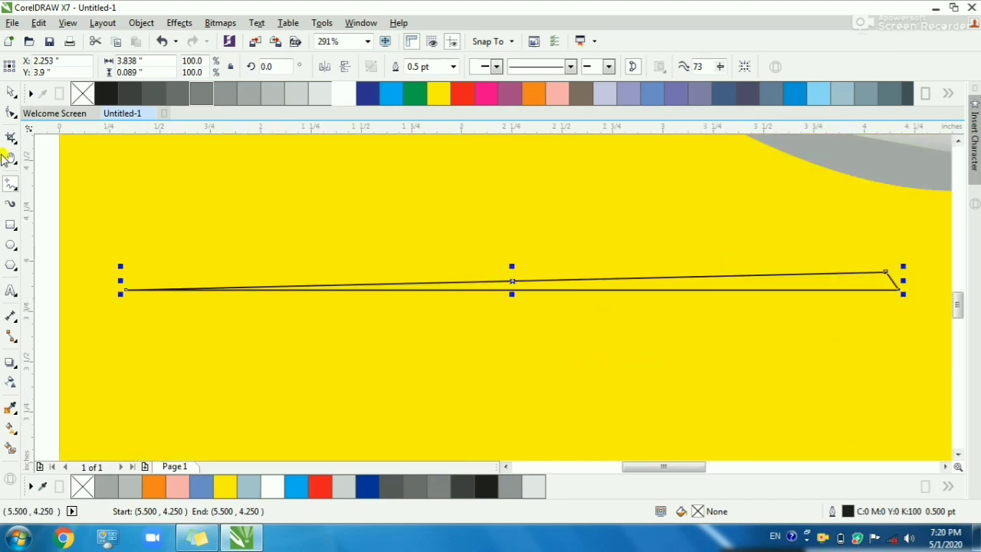
- Convert the triangle's segments to curves, bow its upper edge upward, and delete the upper-right node to round that end
left_click(11, 113)
left_click_drag(118, 242, 908, 364)
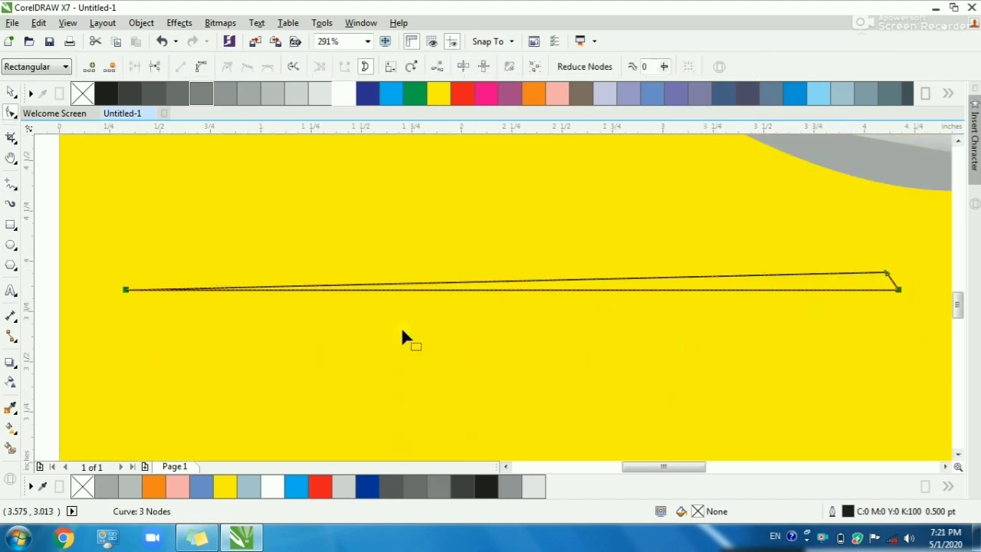
left_click_drag(713, 280, 694, 276)
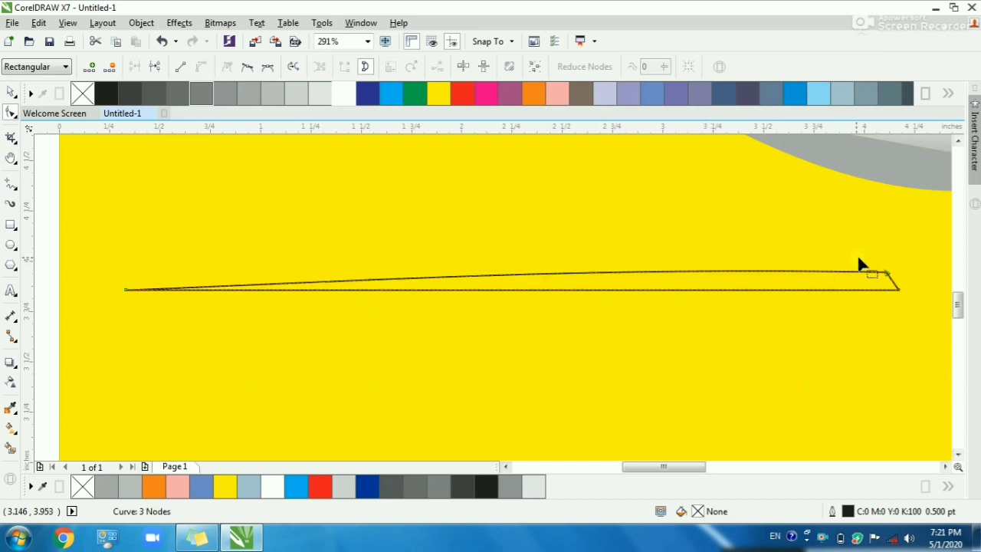
left_click(890, 274)
key("Delete")
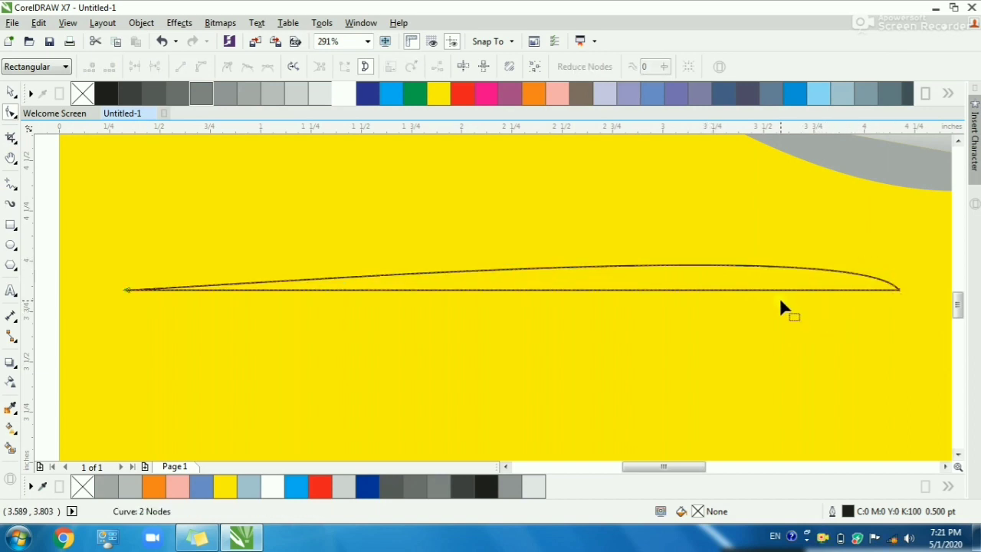
- Undo the last node deletion and bow the wing outline's short slanted right-end segment outward into a rounded curve
key("ctrl+z")
left_click_drag(847, 266, 817, 246)
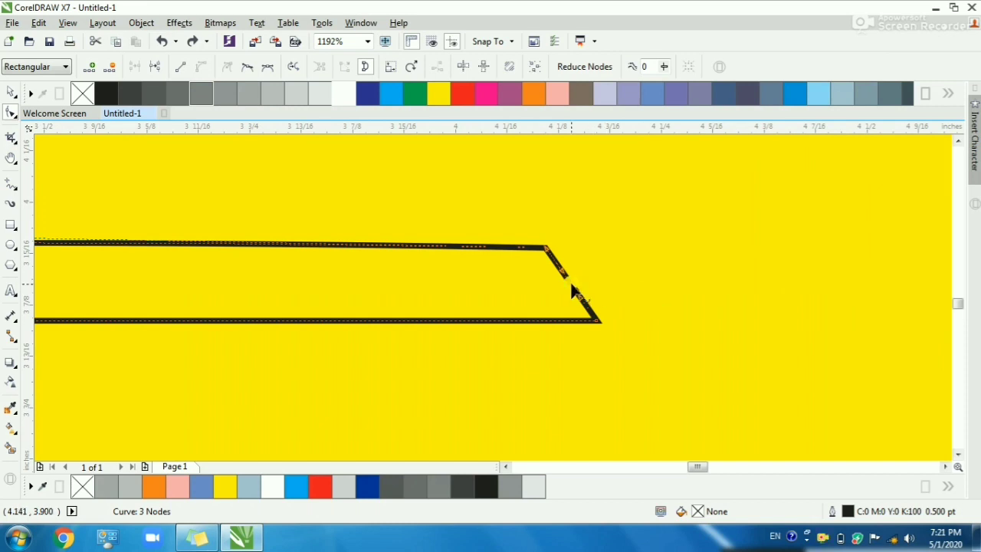
left_click_drag(571, 290, 600, 239)
scroll(572, 282, "up", 2)
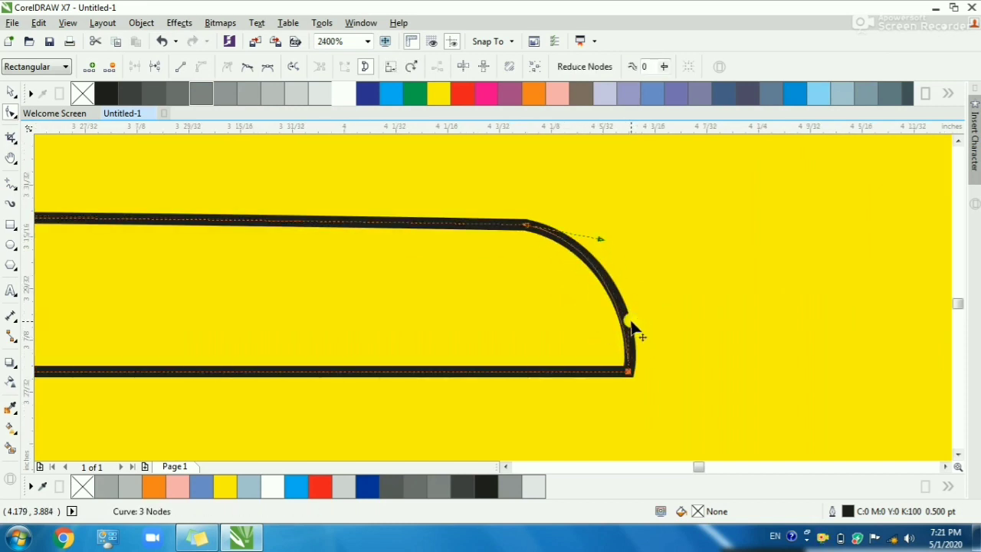
- Move the wing outline's lower-right node about 0.023 inches to the right and lengthen the end curve's upper handle
left_click_drag(578, 340, 662, 405)
left_click_drag(631, 374, 666, 372)
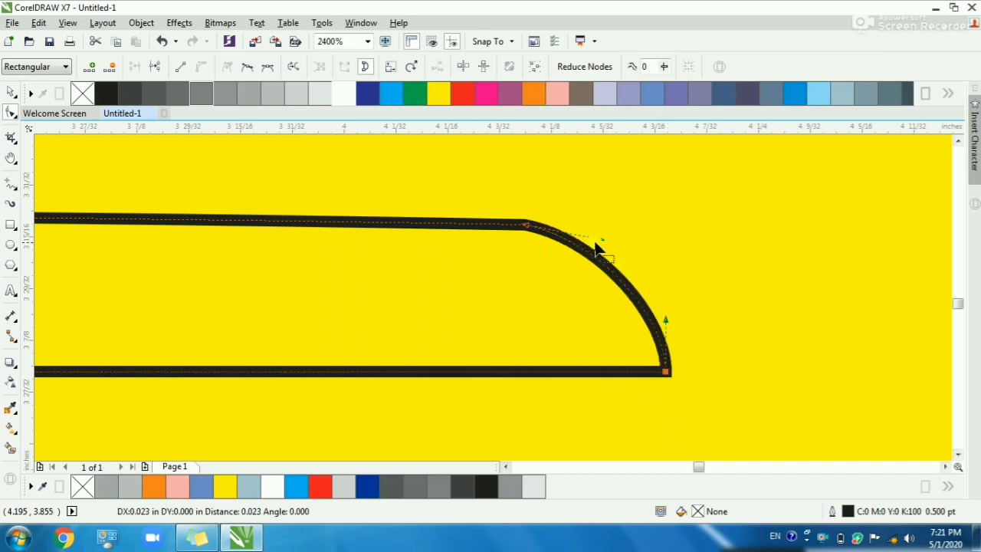
left_click_drag(604, 239, 615, 235)
scroll(616, 256, "down", 2)
key("space")
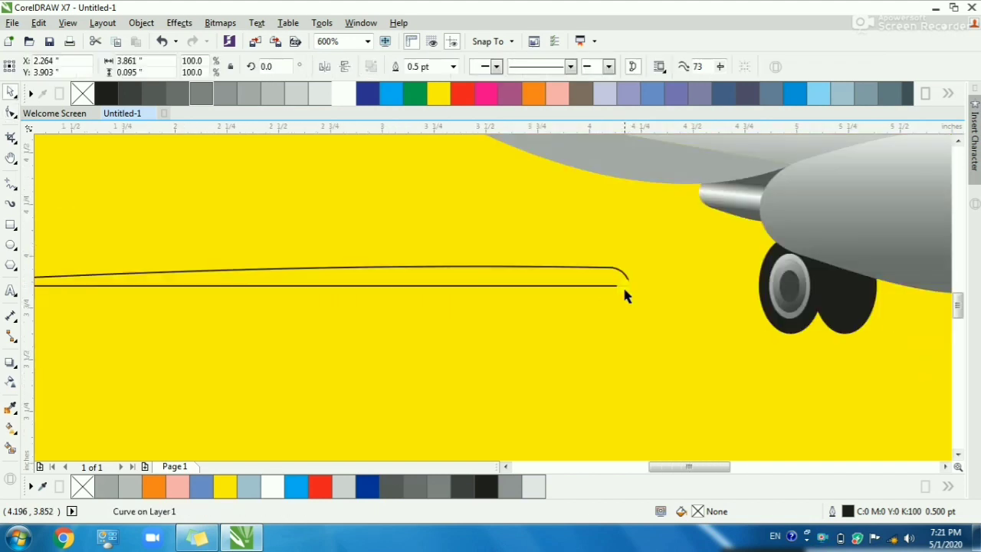
- Move the wing outline up onto the airplane's body, with its rounded end above the large engine and its tip beyond the tail
scroll(606, 282, "down", 4)
scroll(740, 307, "up", 3)
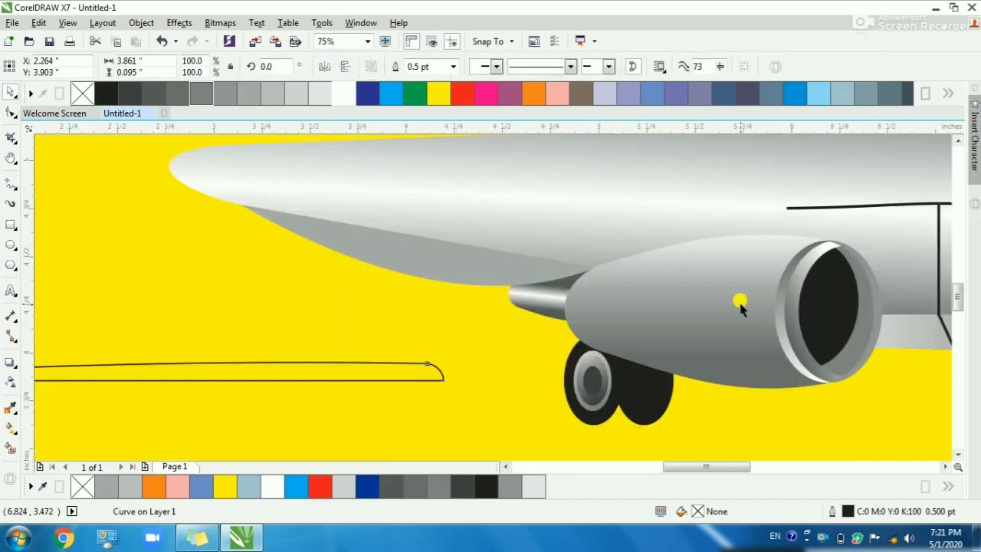
left_click(407, 380)
scroll(406, 380, "down", 2)
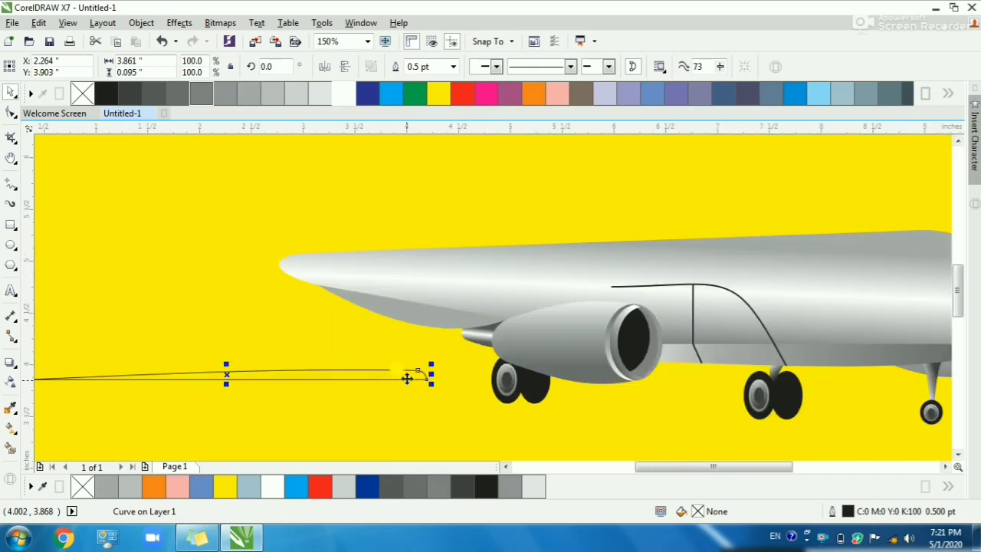
left_click_drag(407, 377, 593, 283)
- Rotate the wing outline about its rounded right end by about 2.44 degrees so the pointed tip drops lower
left_click(585, 293)
key("F2")
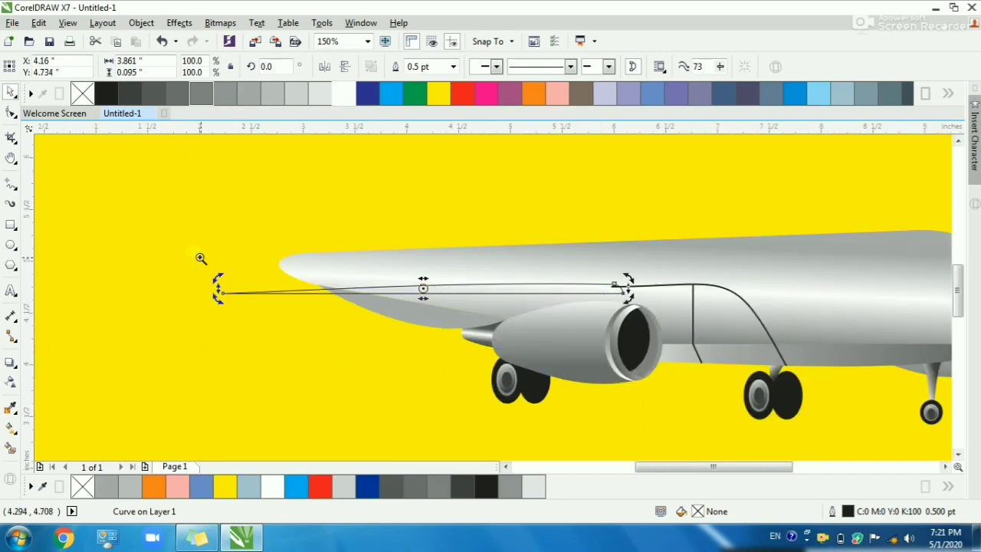
left_click_drag(679, 351, 679, 350)
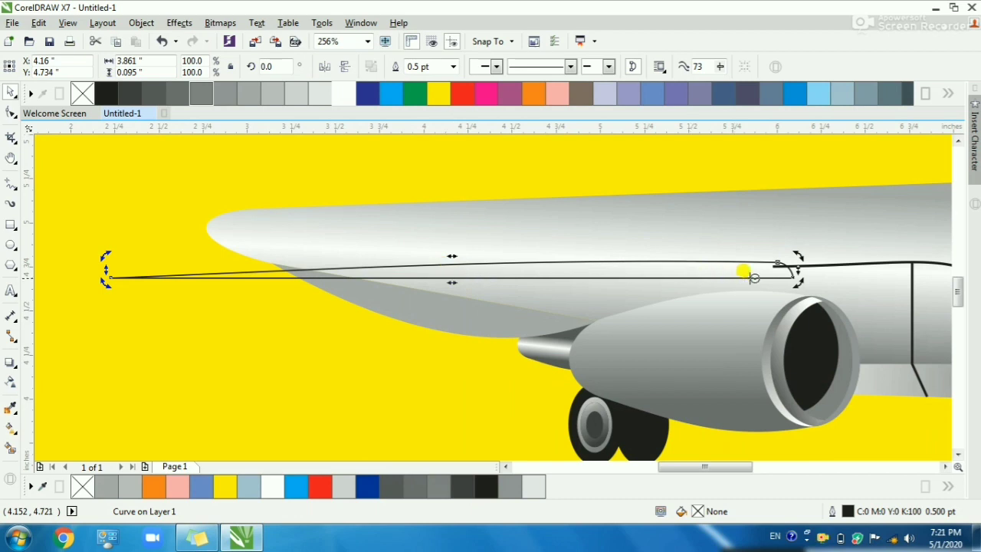
left_click_drag(106, 289, 107, 314)
scroll(497, 305, "down", 1)
scroll(341, 297, "up", 1)
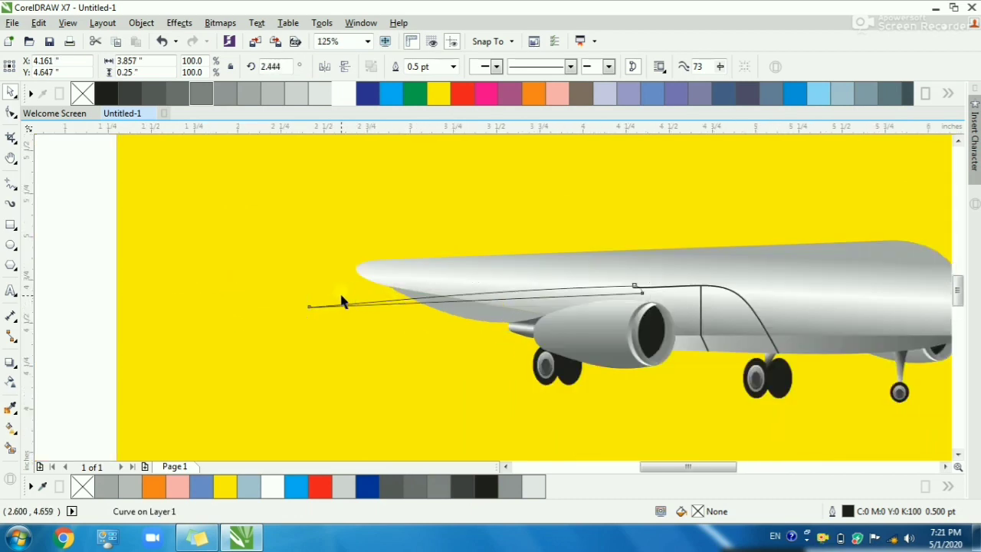
- Pull the wing's pointed tip node outward to the left until the outline is about 4.81 by 0.32 inches
scroll(363, 325, "down", 2)
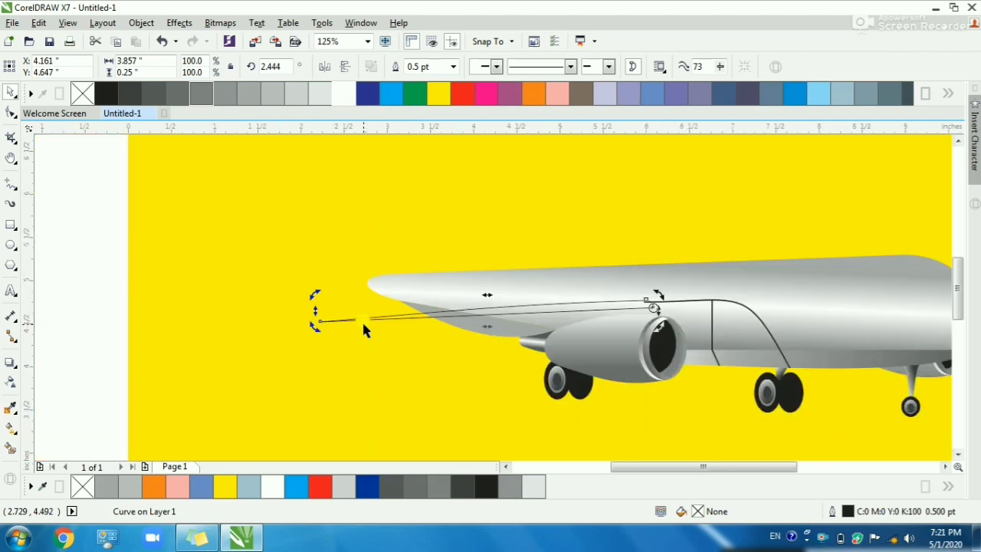
left_click(10, 109)
scroll(315, 309, "up", 2)
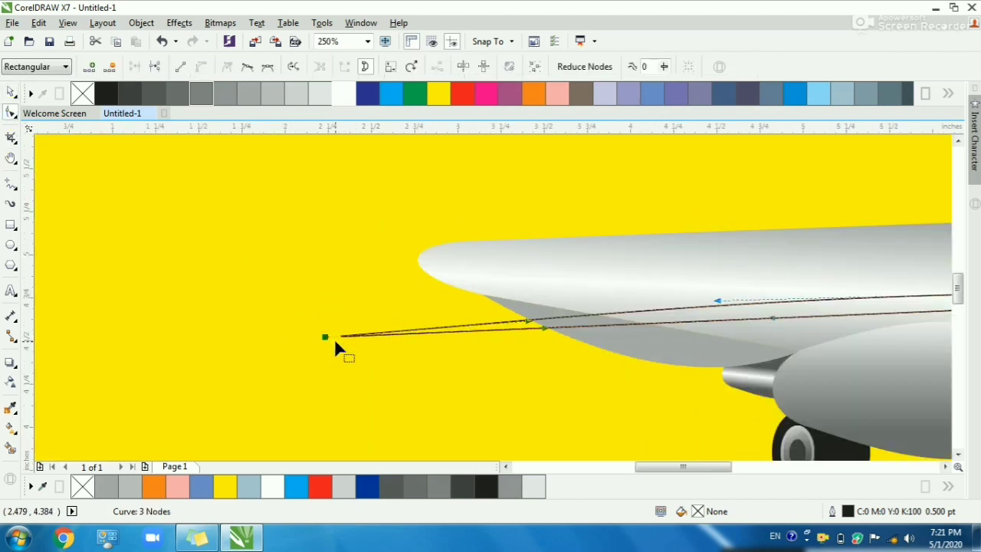
left_click_drag(327, 337, 161, 348)
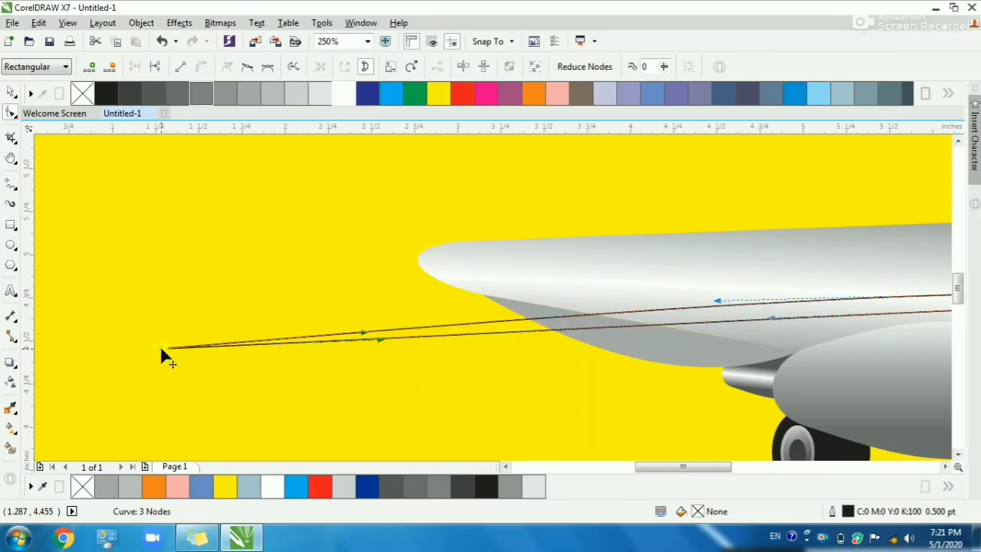
scroll(161, 349, "down", 2)
left_click(11, 92)
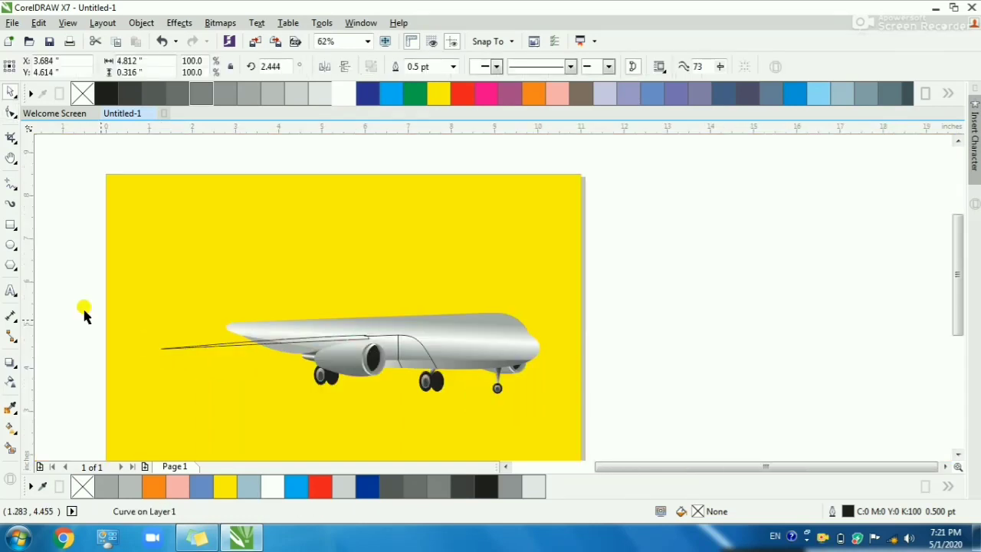
- Fill the long thin wing shape with white
left_click(84, 307)
scroll(504, 408, "up", 4)
left_click(547, 269)
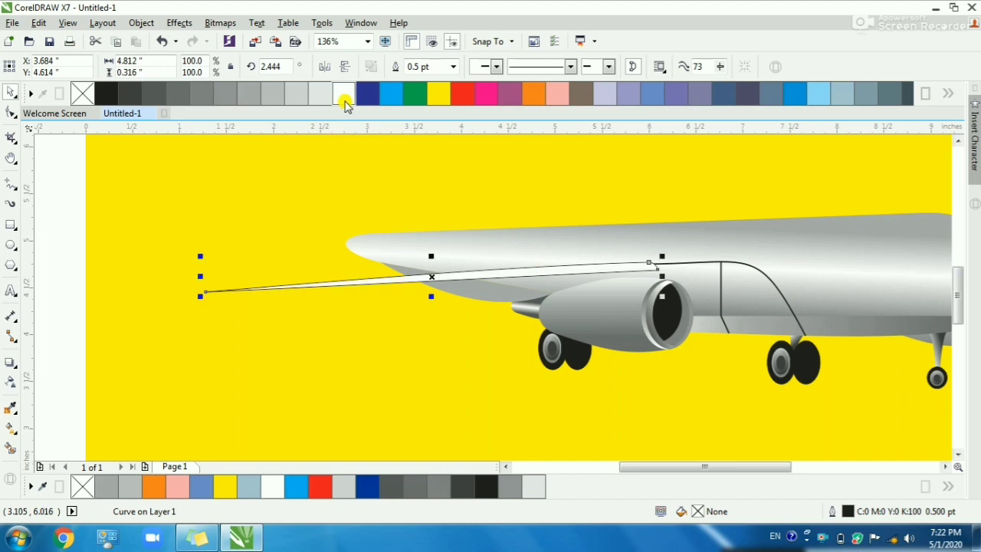
- Remove the long wing shape's outline and give it a linear fountain fill from white to gray across its thickness
right_click(89, 98)
key("Escape")
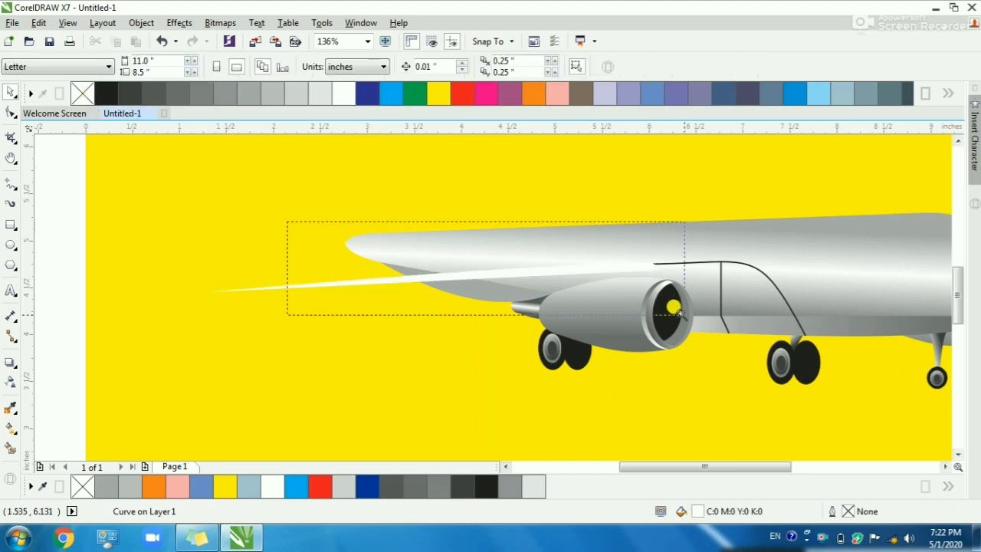
scroll(646, 317, "up", 4)
left_click(639, 308)
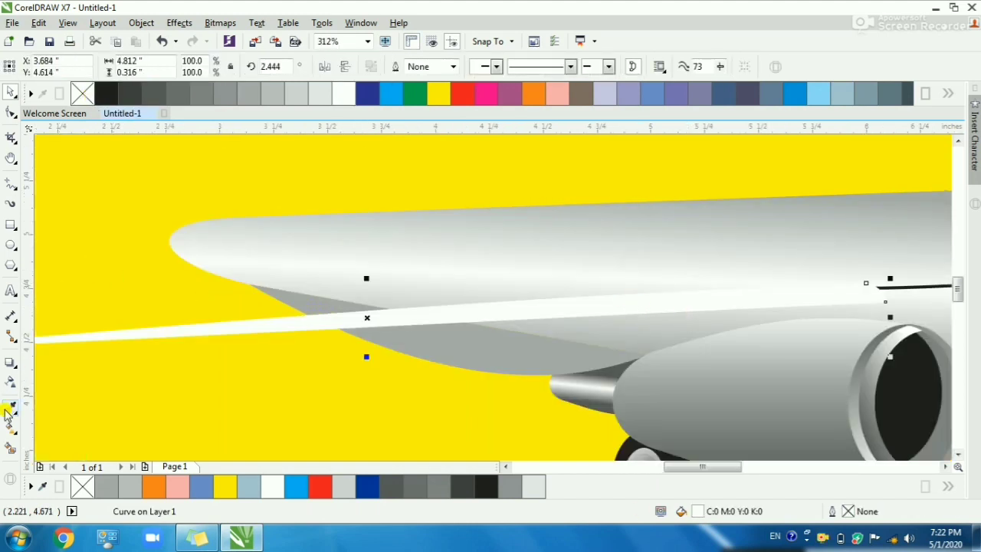
key("g")
scroll(613, 245, "up", 5)
scroll(619, 289, "down", 6)
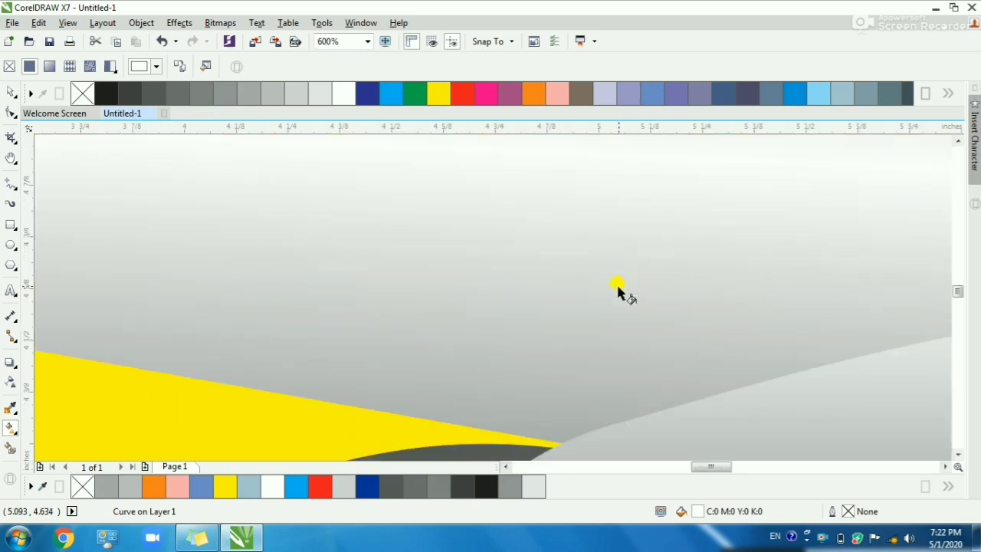
key("F2")
left_click_drag(432, 261, 725, 294)
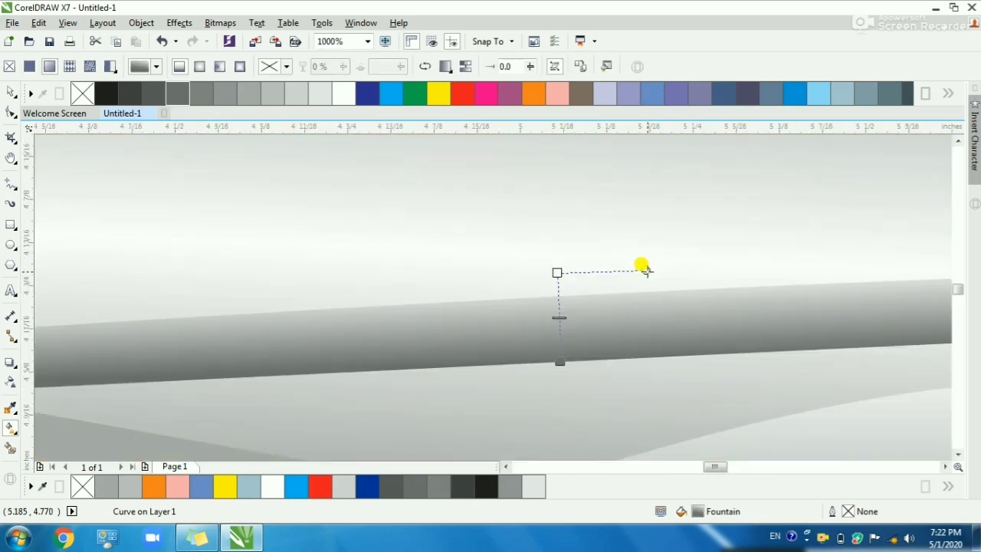
scroll(647, 270, "down", 1)
key("space")
scroll(633, 281, "down", 1)
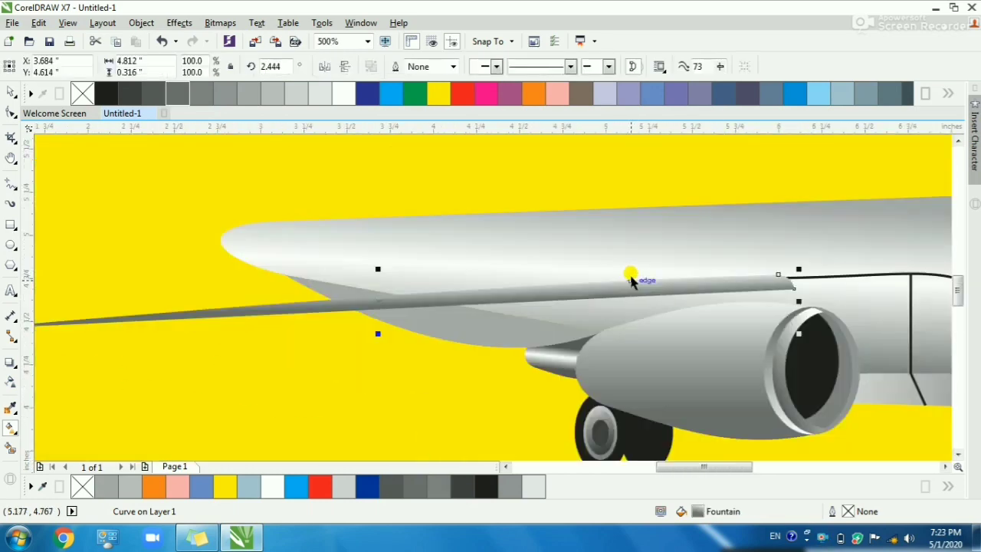
key("Escape")
scroll(635, 291, "down", 1)
- Duplicate the wing shape slightly below the original and fill the copy with black
key("F2")
left_click_drag(306, 224, 749, 330)
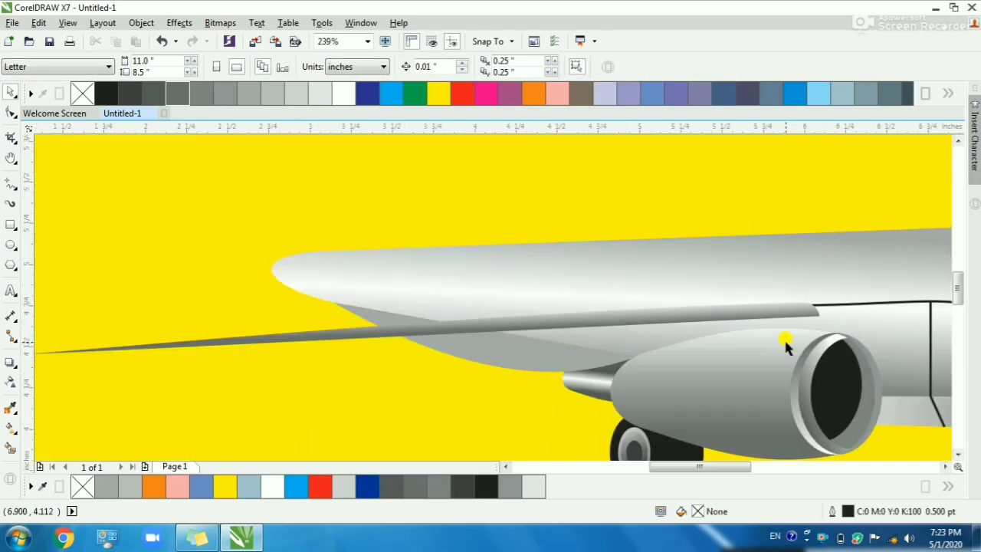
left_click(586, 322)
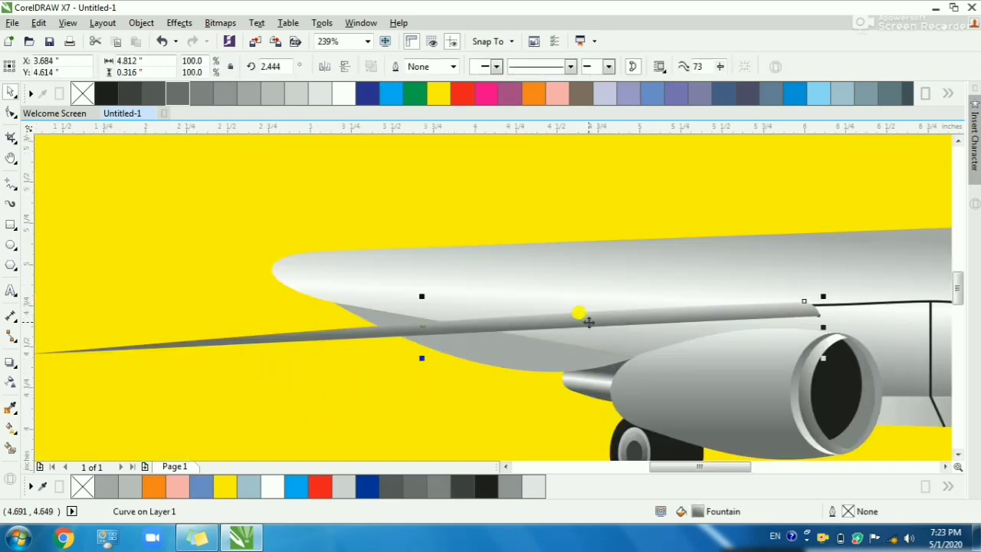
left_click_drag(589, 322, 591, 333)
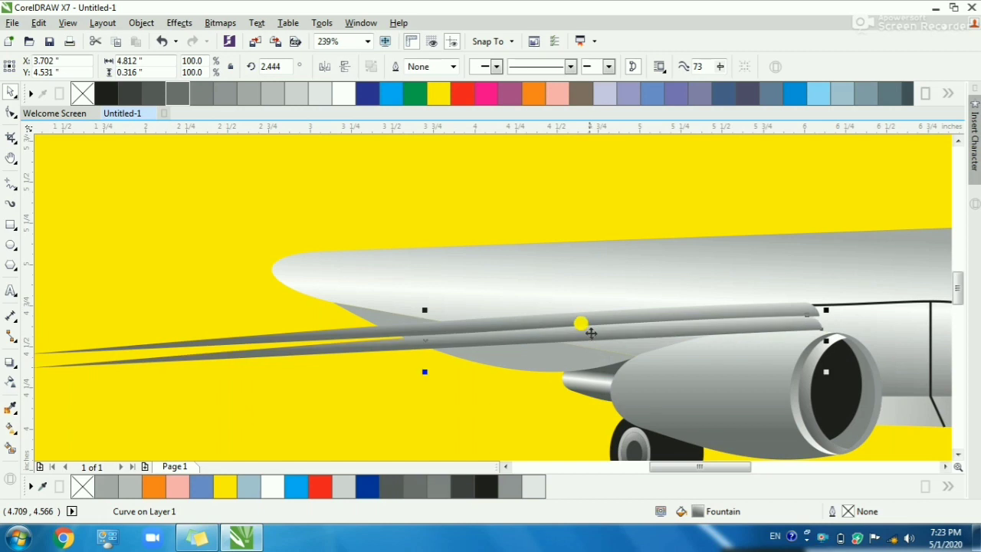
left_click(102, 94)
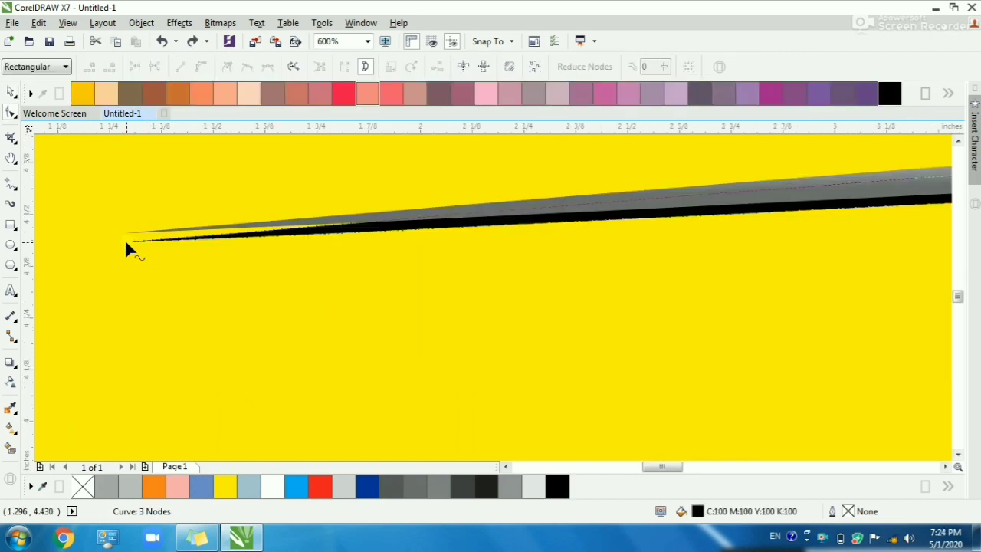
- Move the black copy's tip node onto the gray wing's tip and bend its lower edge slightly downward
left_click_drag(128, 241, 134, 231)
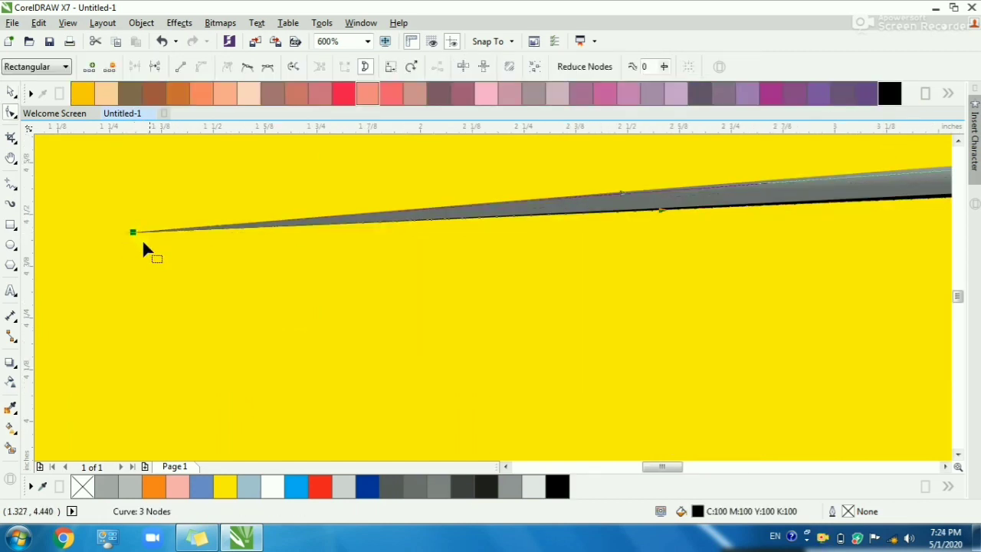
left_click_drag(647, 211, 659, 221)
scroll(261, 276, "down", 2)
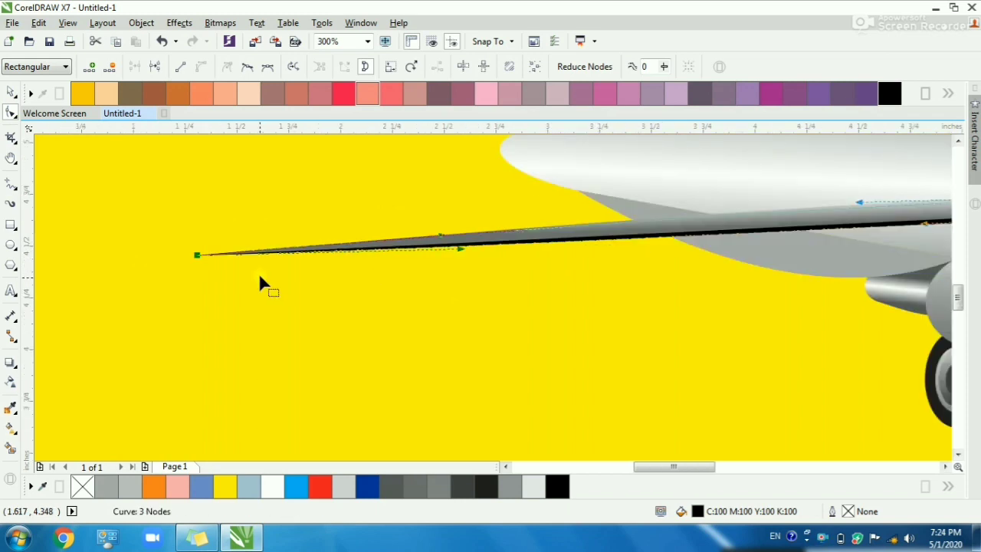
key("space")
key("Escape")
- Adjust the gray wing's fountain fill by repositioning its white start handle
key("F2")
left_click_drag(243, 178, 790, 344)
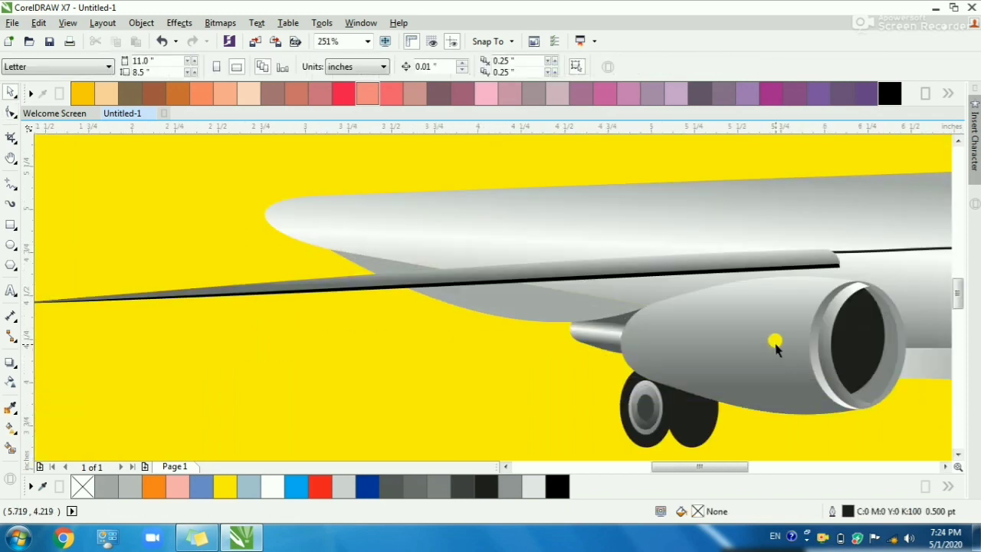
scroll(767, 303, "up", 4)
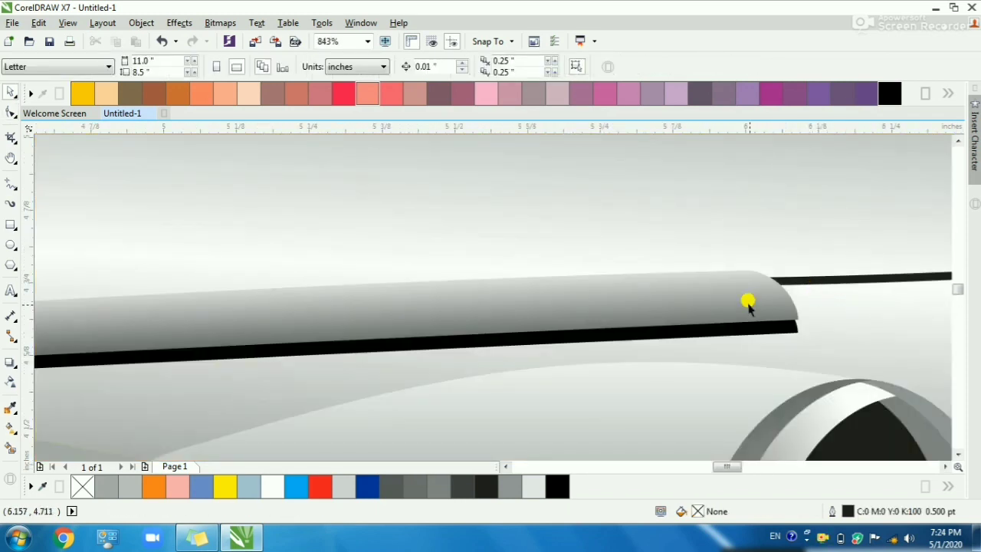
left_click(736, 292)
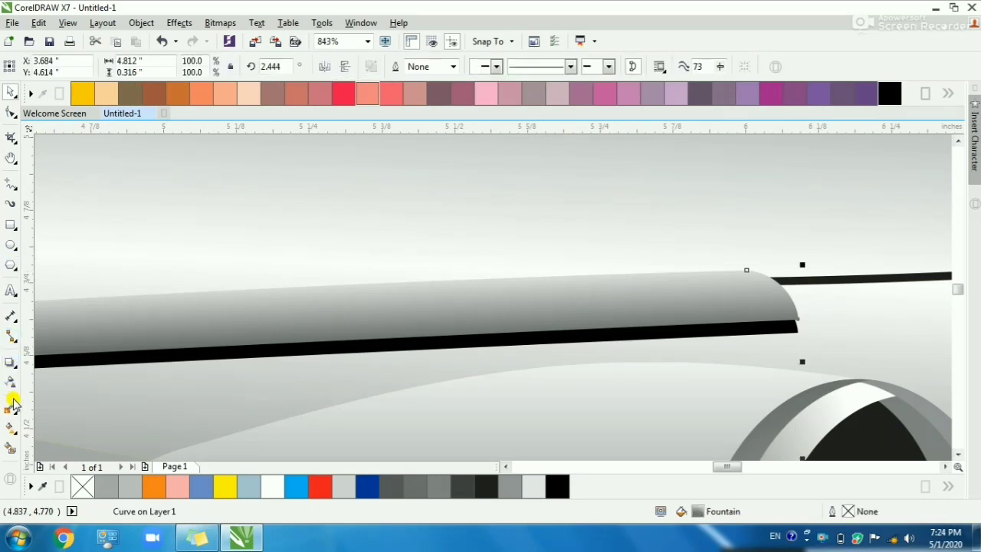
left_click(10, 427)
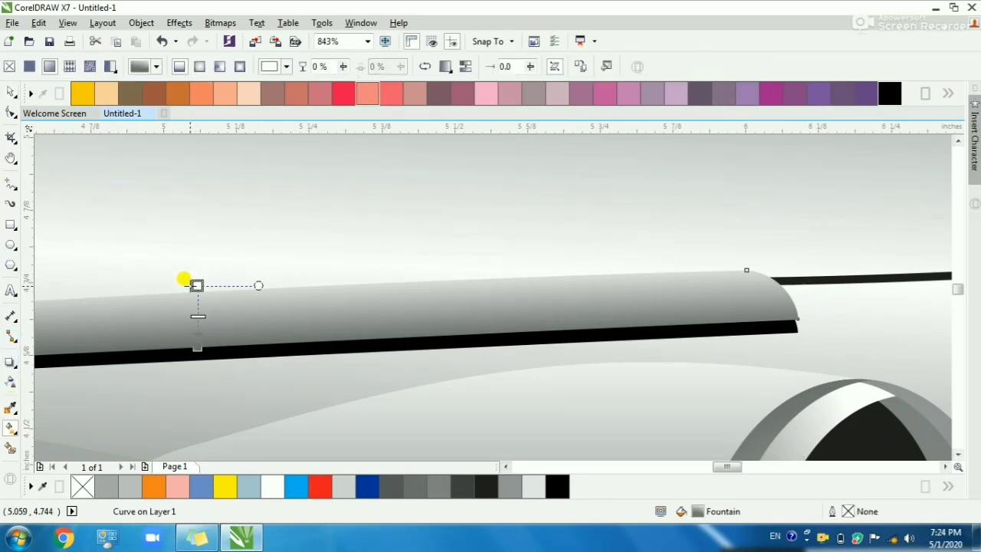
left_click(191, 274)
left_click_drag(195, 273, 193, 281)
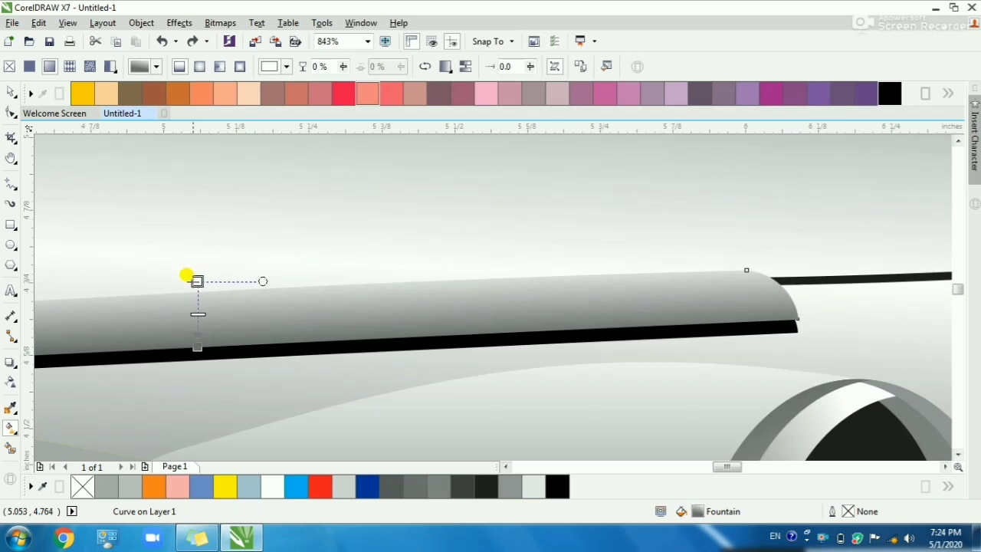
left_click(188, 278)
scroll(624, 309, "down", 4)
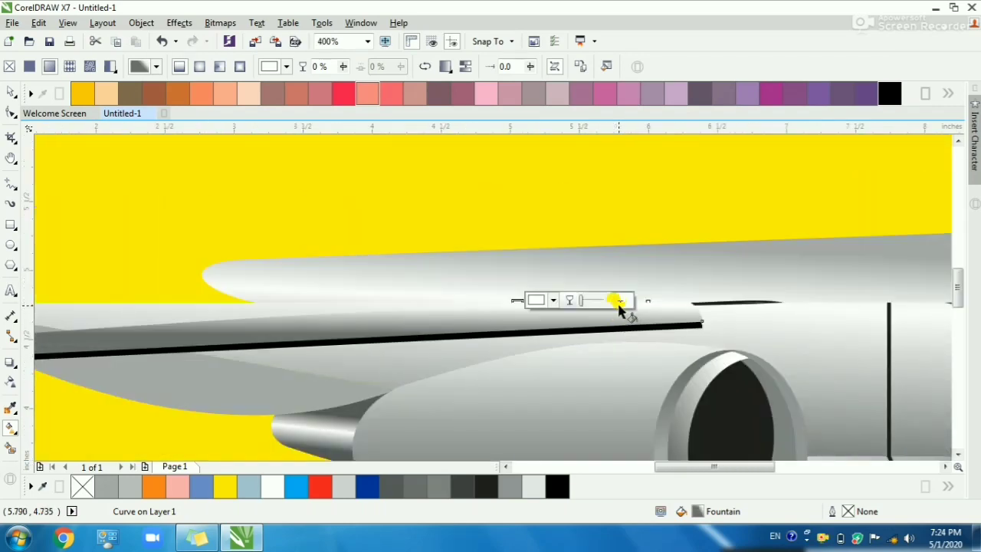
key("space")
key("Escape")
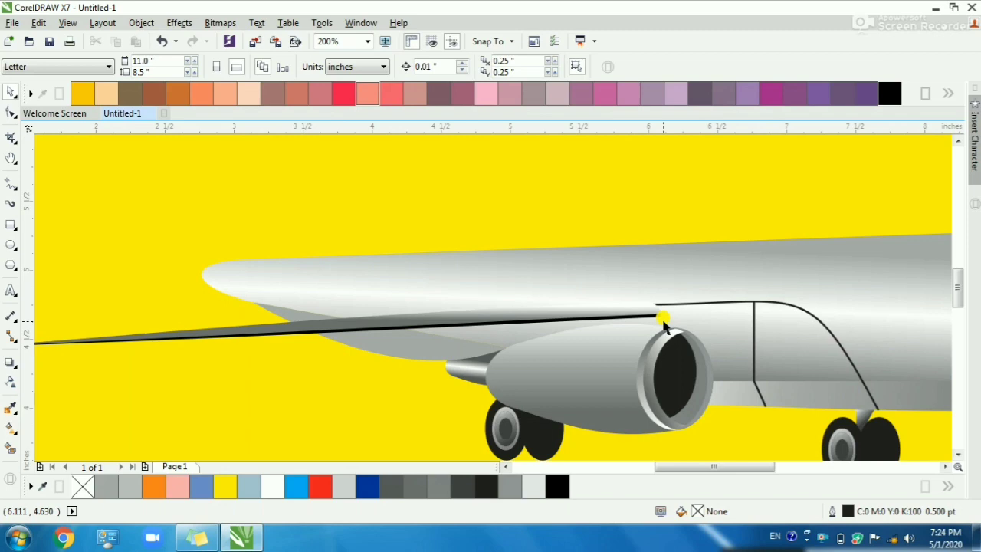
- Move the wing and its black underside together toward the aircraft's nose and slightly down, rotating them to about 2.9°
left_click(661, 319)
scroll(564, 300, "down", 2)
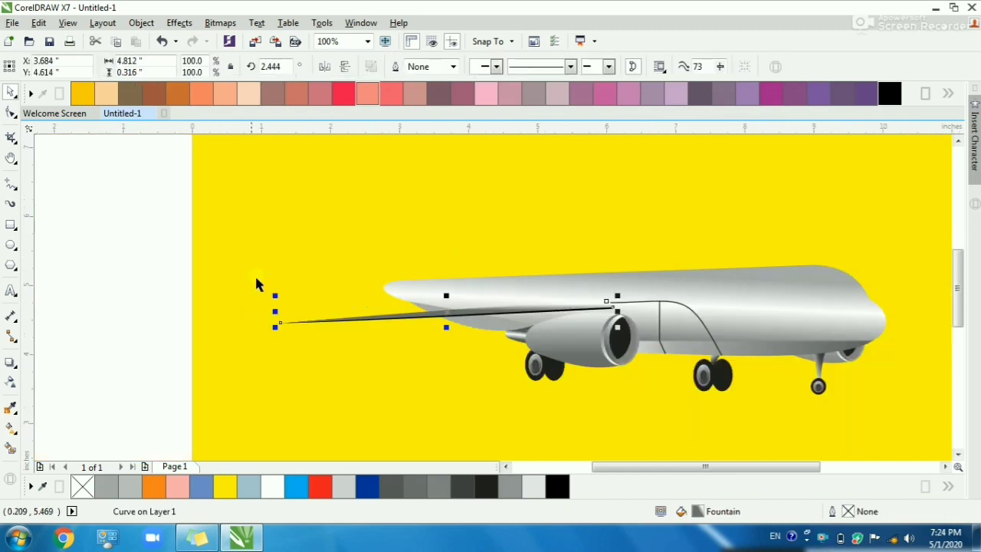
scroll(636, 334, "up", 5)
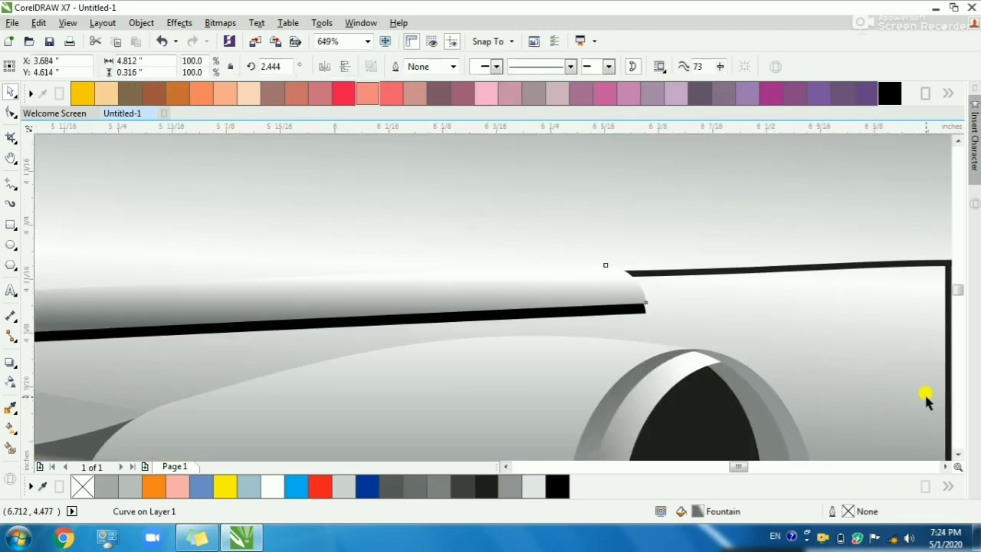
scroll(923, 397, "up", 2)
left_click(337, 289)
left_click(339, 265, "shift")
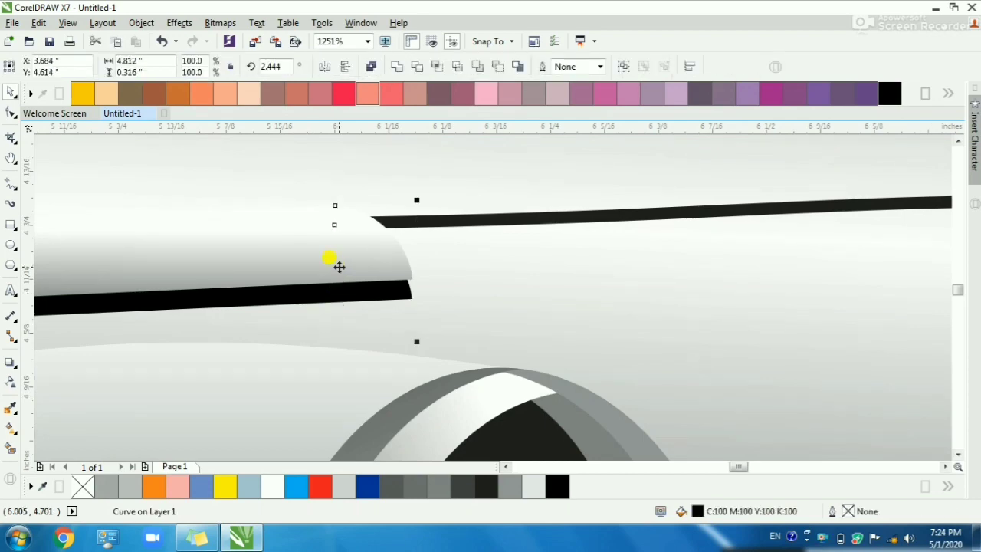
scroll(361, 276, "down", 2)
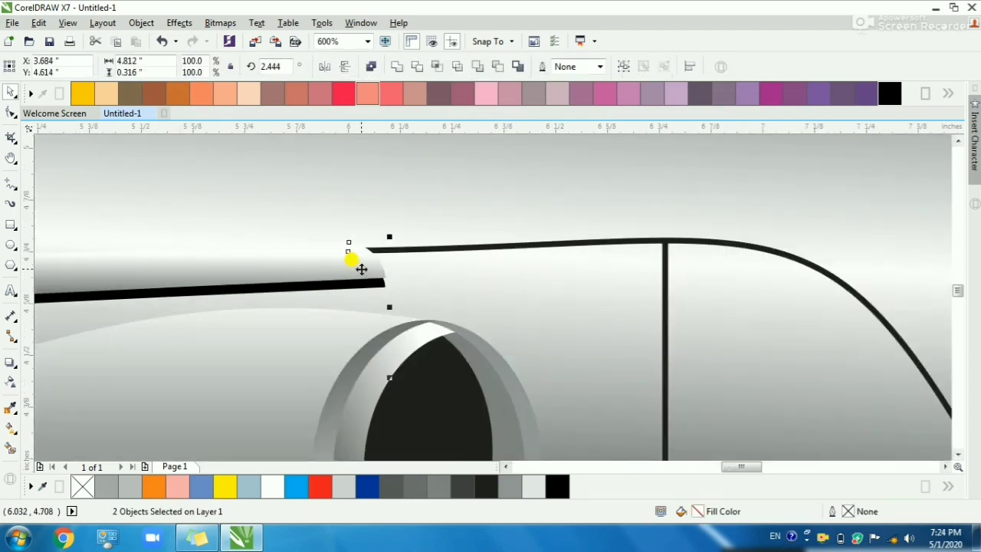
scroll(363, 270, "down", 1)
left_click_drag(363, 271, 486, 285)
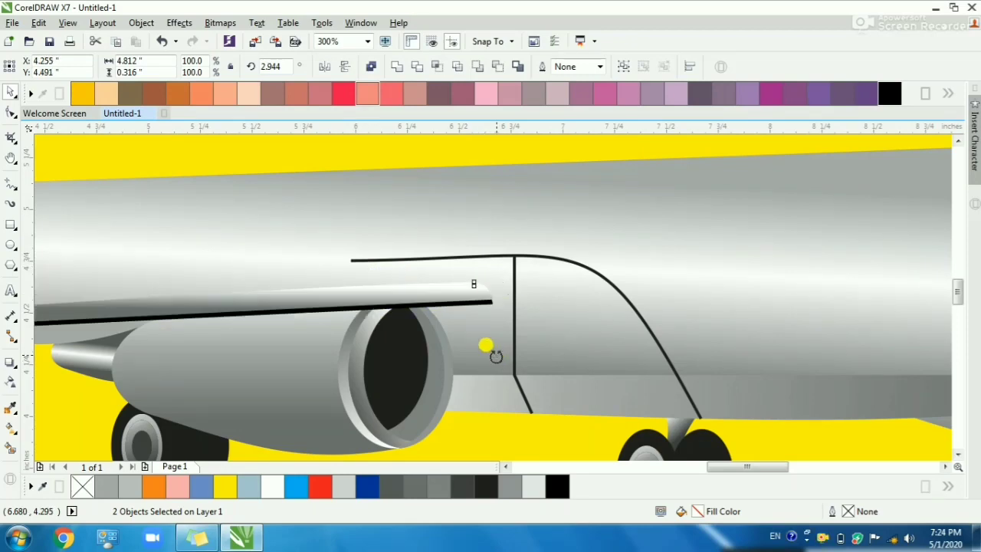
scroll(486, 269, "down", 1)
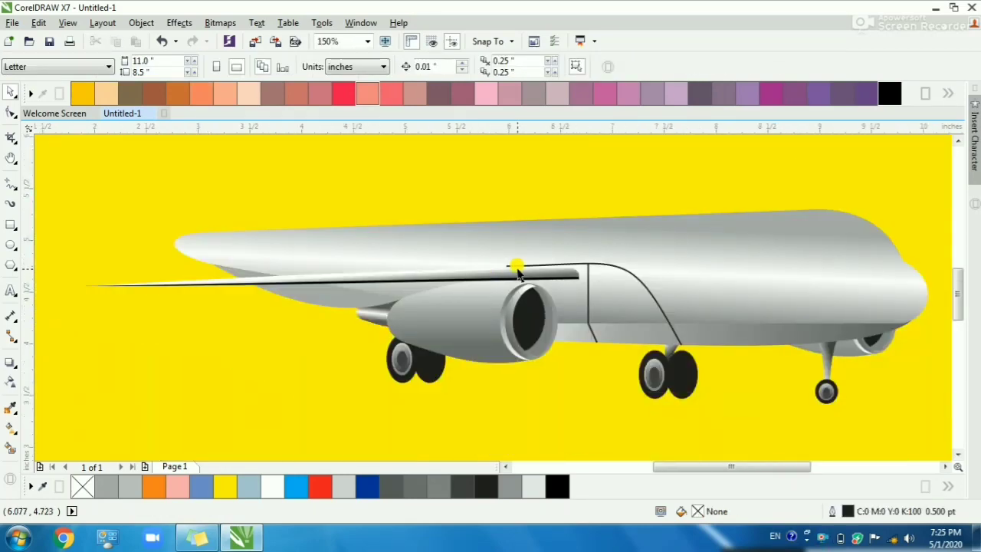
- Reshape the curved line above the wing so its rear end meets the wing, and extend the vertical line's upper node to the curve
left_click_drag(634, 288, 636, 290)
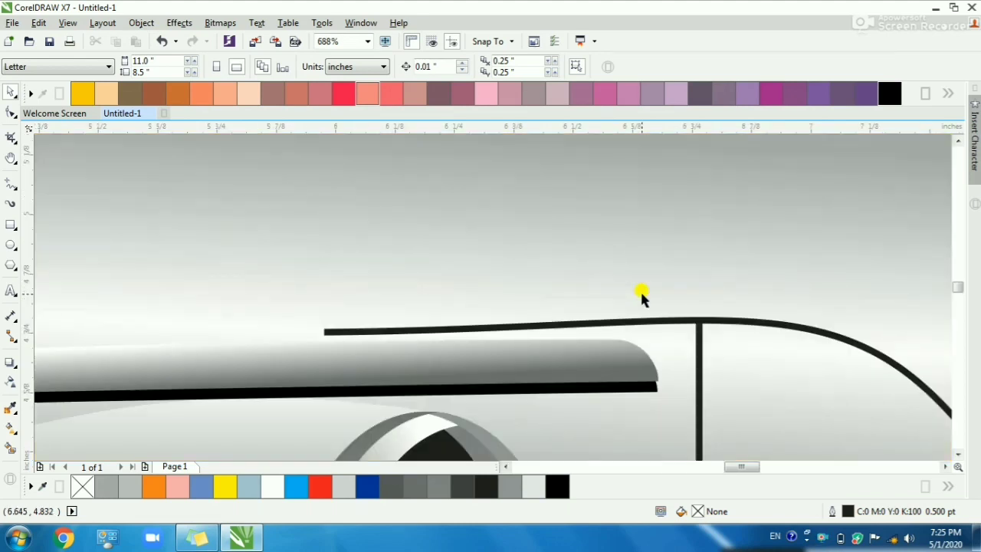
key("F10")
left_click(335, 342)
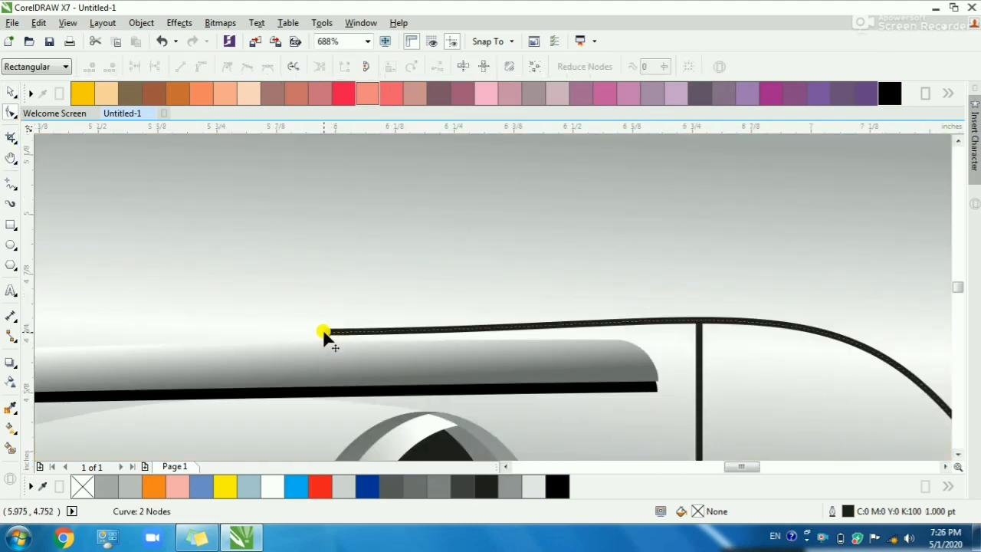
left_click_drag(323, 337, 321, 346)
left_click_drag(871, 342, 827, 288)
left_click(700, 328)
scroll(701, 328, "up", 1)
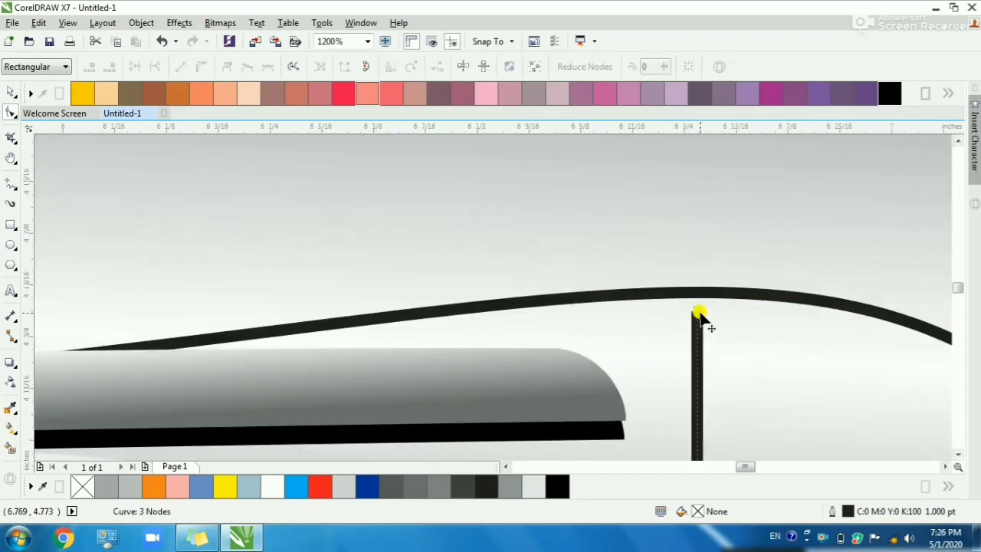
left_click_drag(700, 312, 699, 295)
scroll(680, 293, "down", 3)
key("F5")
key("Escape")
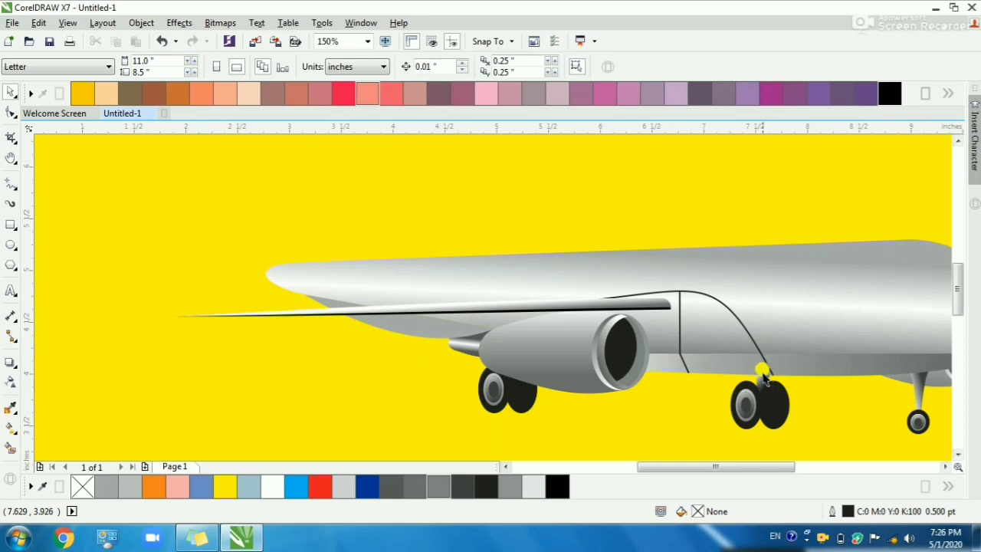
- Draw an ellipse about 0.5 × 0.12 inches just below the wing, at the rear of the gray underbelly
scroll(532, 329, "up", 5)
scroll(541, 332, "down", 5)
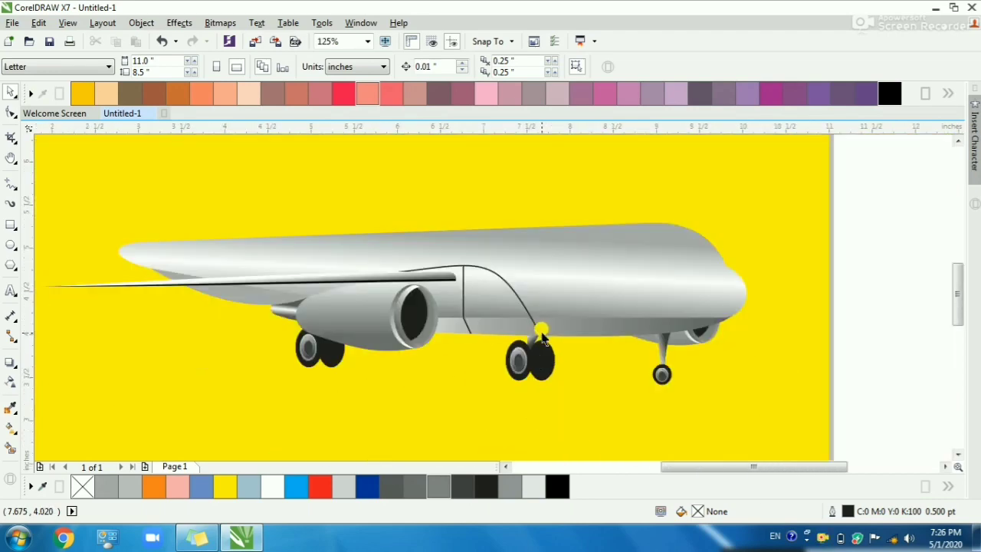
scroll(603, 393, "up", 3)
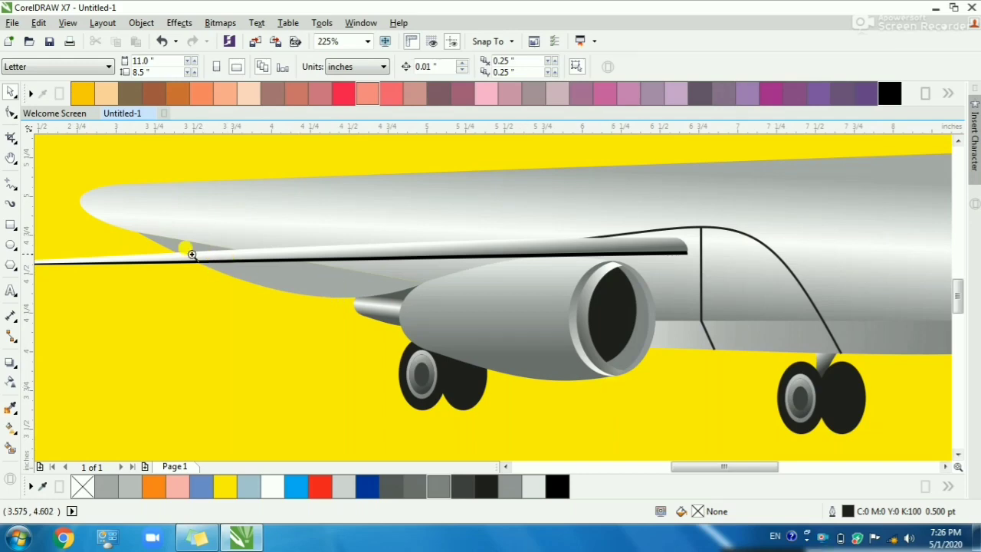
left_click_drag(128, 216, 407, 302)
left_click(9, 245)
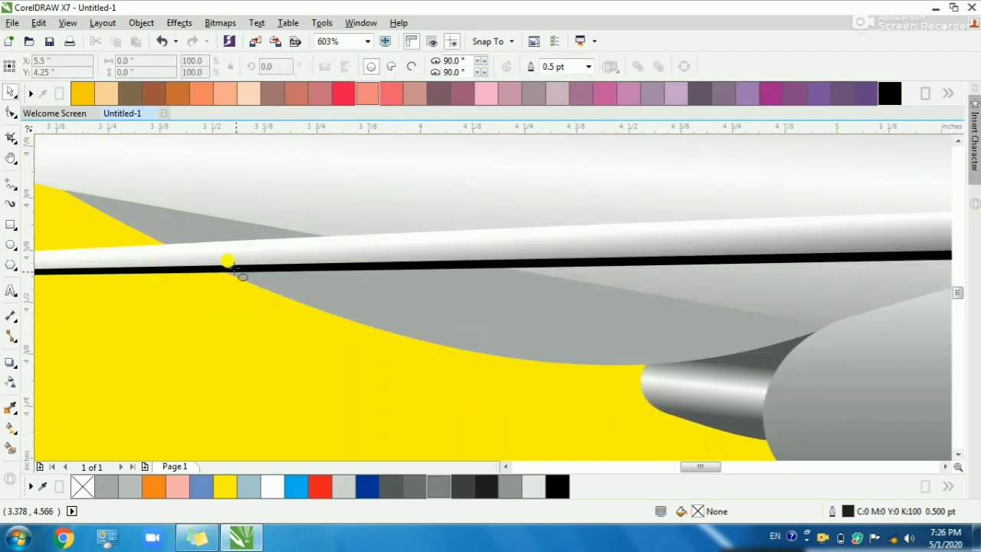
left_click_drag(228, 265, 437, 317)
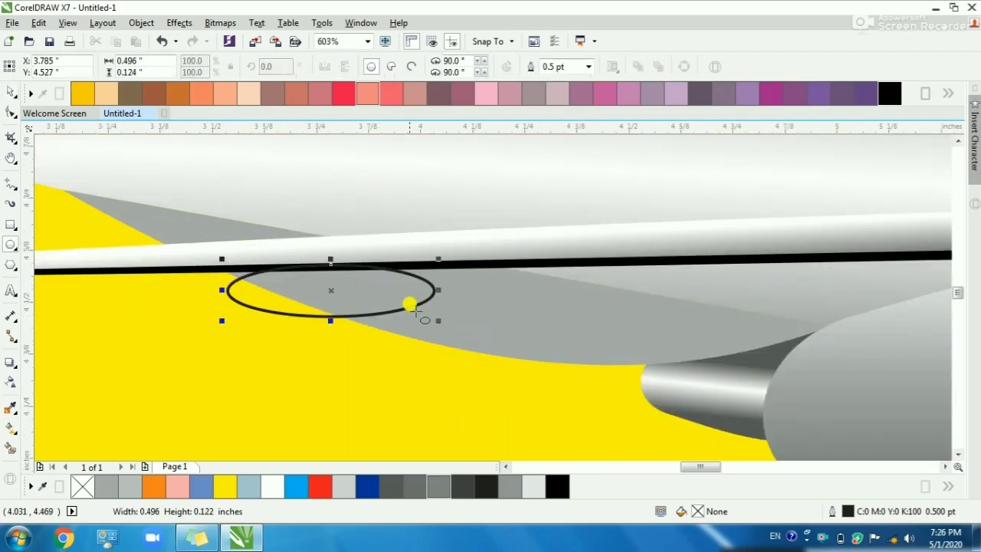
- Move the ellipse rearward so it straddles the wing's black edge and the underbelly, and rotate it to about 1.3°
key("space")
left_click_drag(331, 287, 289, 282)
left_click(290, 282)
left_click_drag(178, 312, 185, 327)
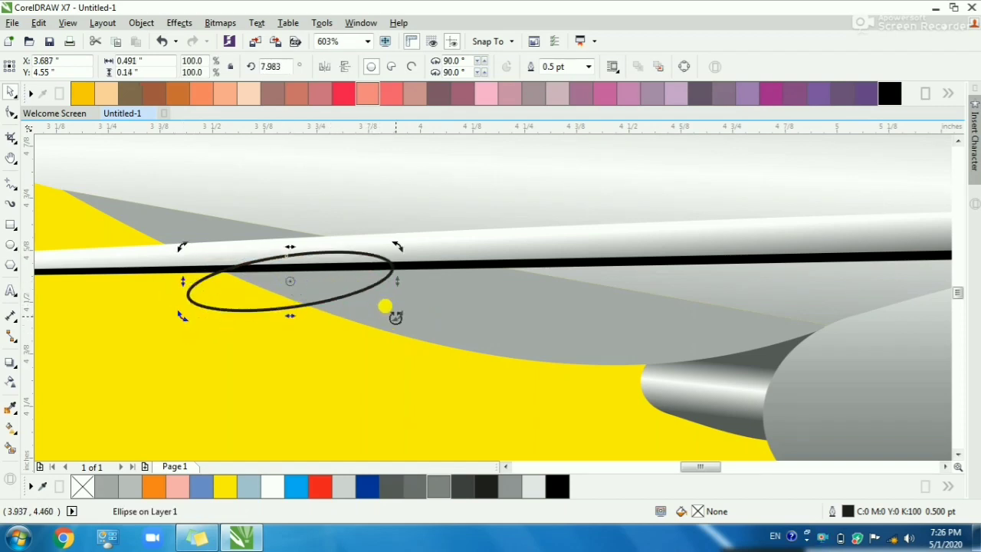
left_click_drag(395, 317, 386, 325)
left_click_drag(288, 280, 287, 279)
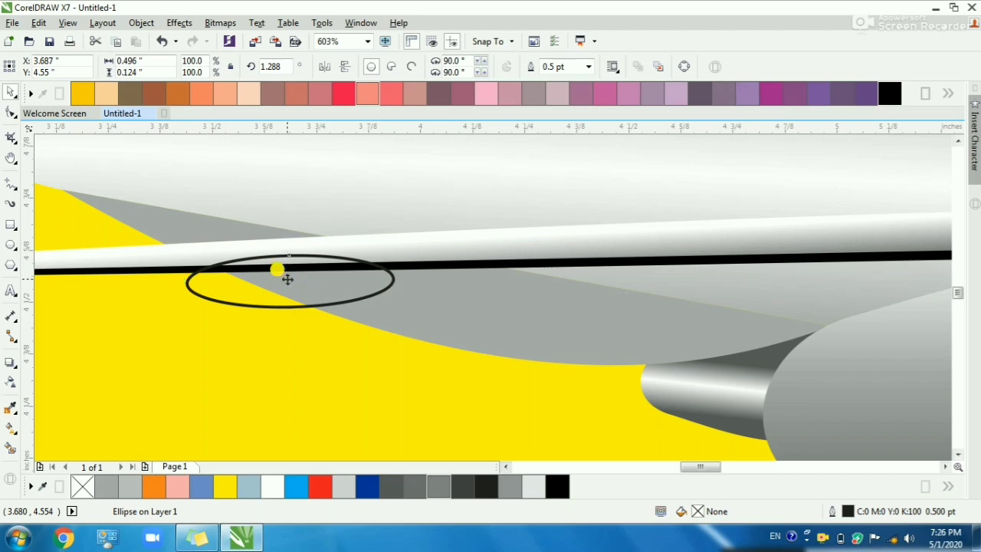
- Smart-fill both parts of the ellipse below the wing edge, weld them into one shape, and remove the ellipse outline
left_click(14, 450)
left_click(223, 296)
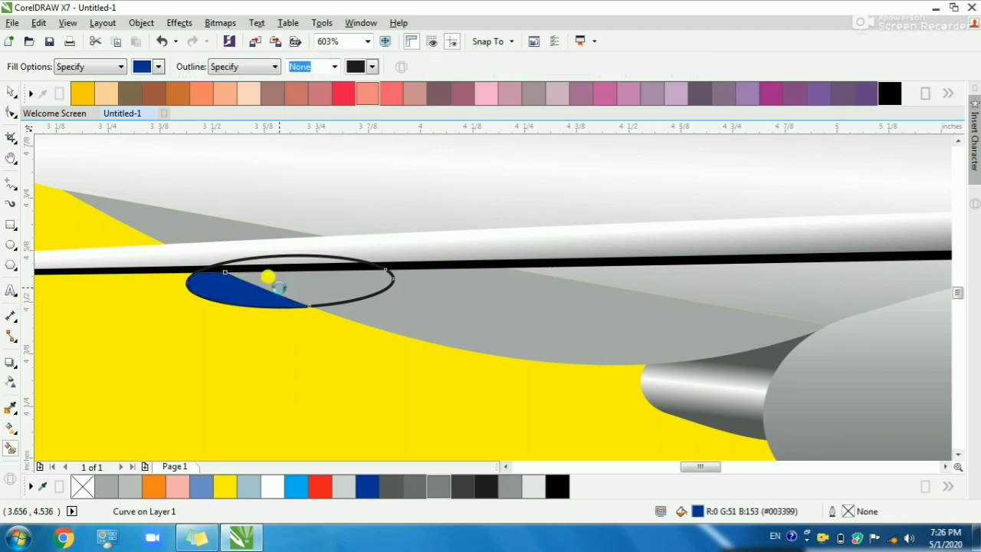
left_click(270, 281)
key("space")
left_click(239, 292, "shift")
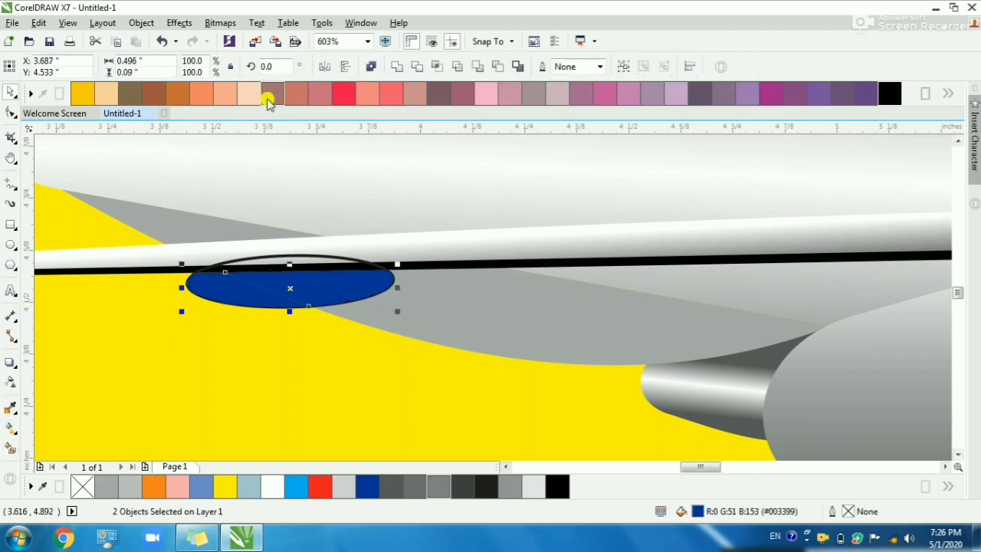
left_click(269, 255)
left_click(256, 271)
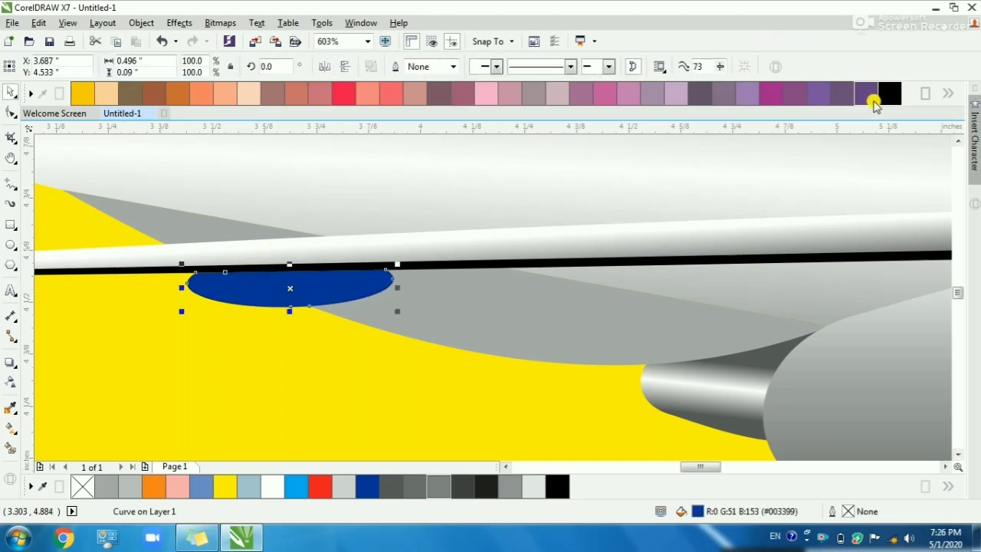
- Recolor the welded pod 40% black and give it a vertical linear gradient that darkens to blue-gray at its lower edge
left_click(948, 93)
left_click(227, 123)
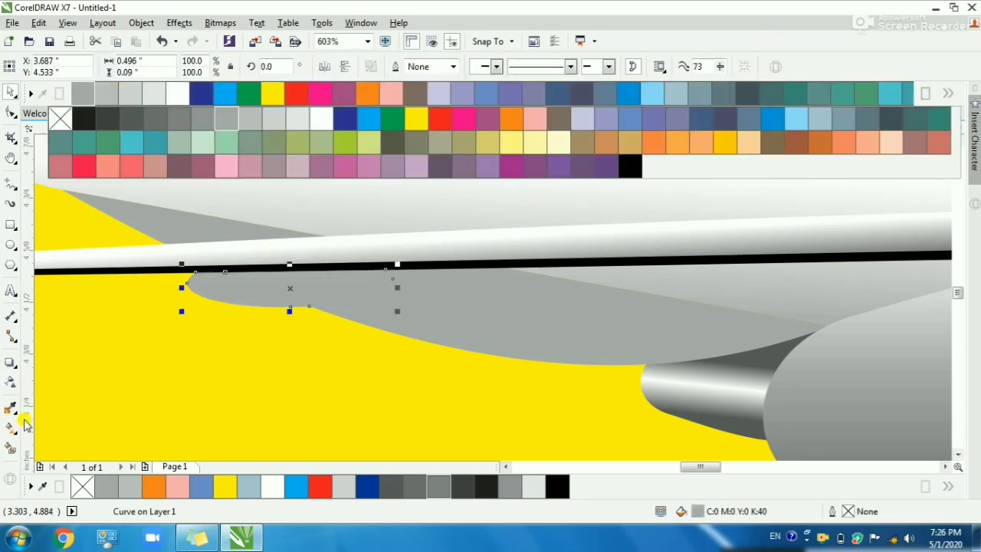
left_click_drag(115, 227, 448, 351)
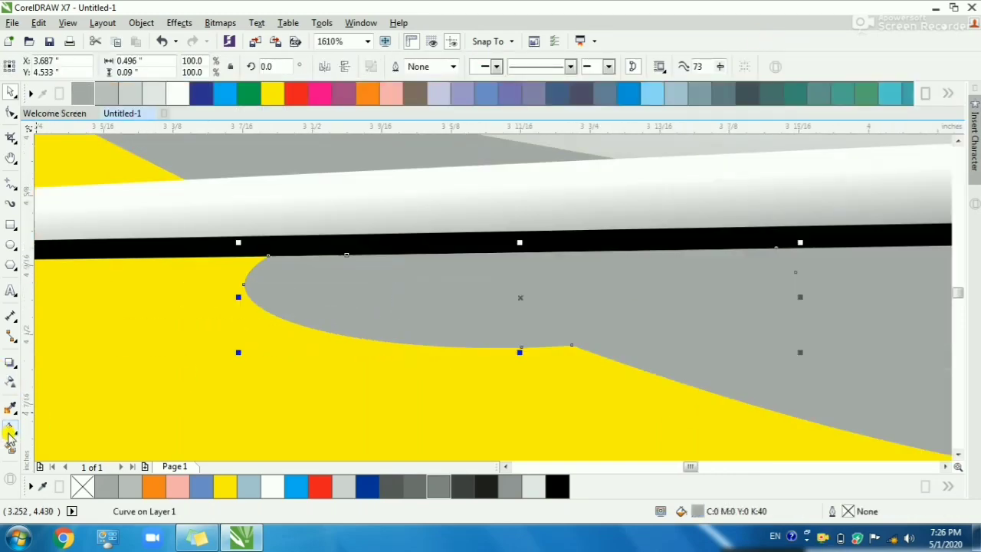
left_click(9, 434)
left_click_drag(440, 260, 439, 344)
- Enlarge the gradient-filled pod proportionally to about 0.59 × 0.11 inches
left_click_drag(360, 362, 387, 356)
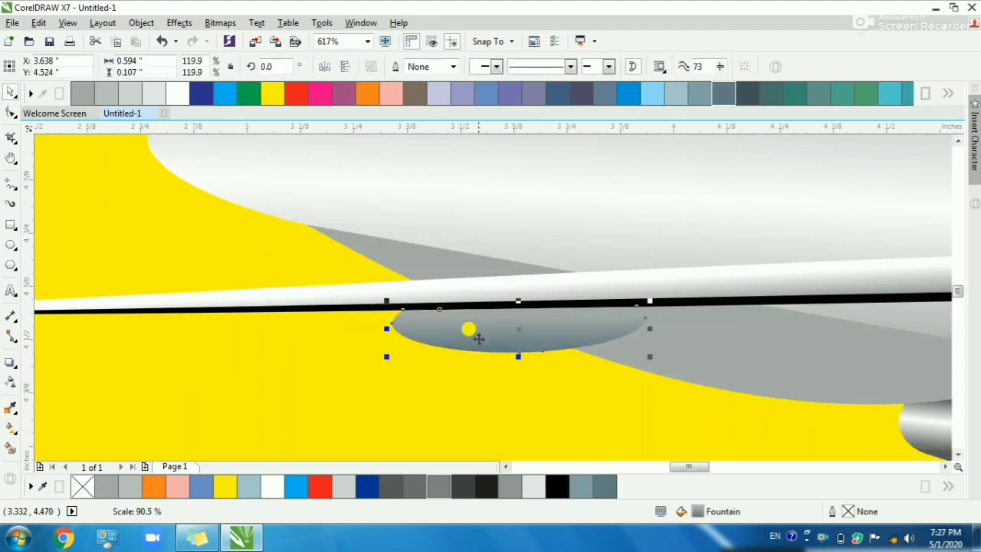
scroll(527, 313, "down", 2)
key("Escape")
- Duplicate the pod toward the wing tip and place the copy behind the wing
key("F2")
left_click_drag(353, 260, 662, 356)
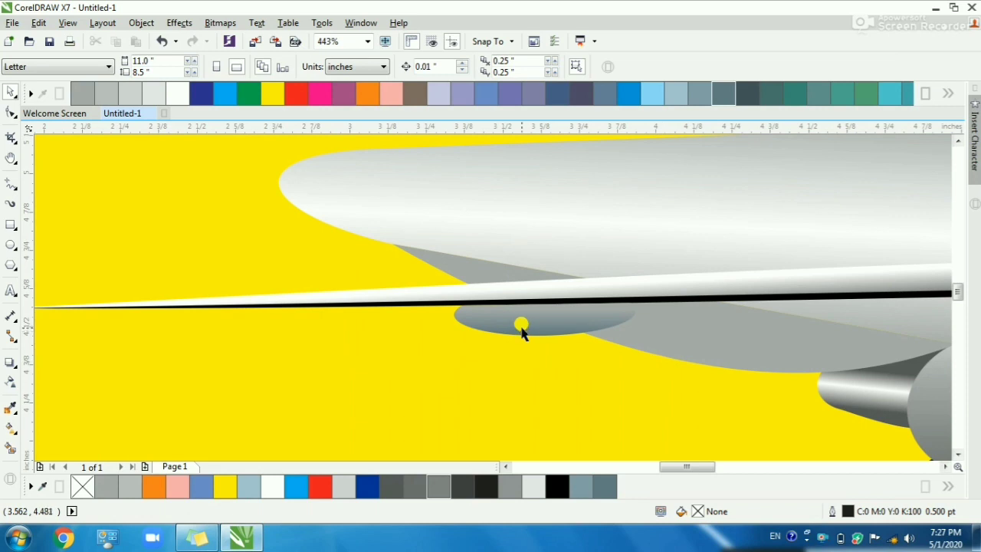
left_click(523, 328)
left_click_drag(506, 327, 214, 315)
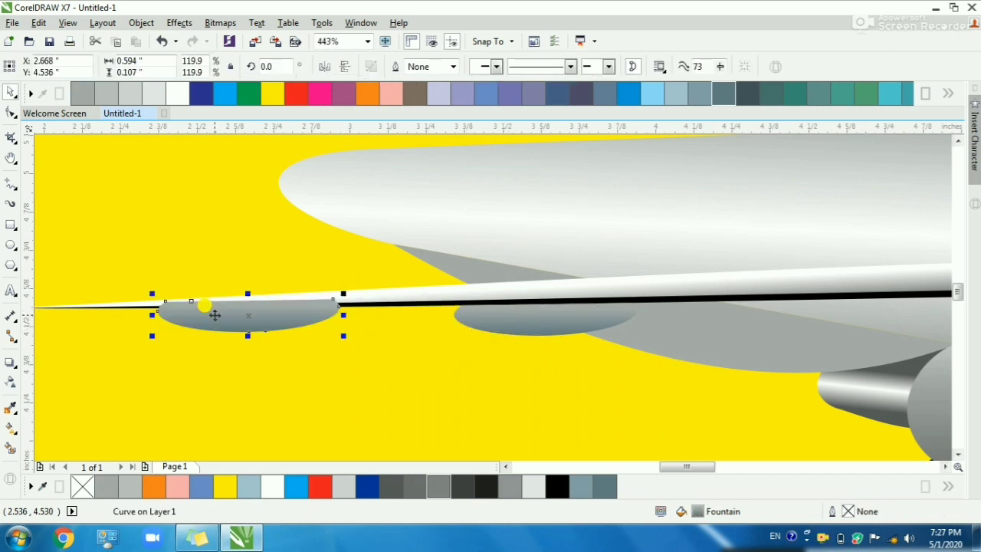
left_click_drag(475, 377, 476, 376)
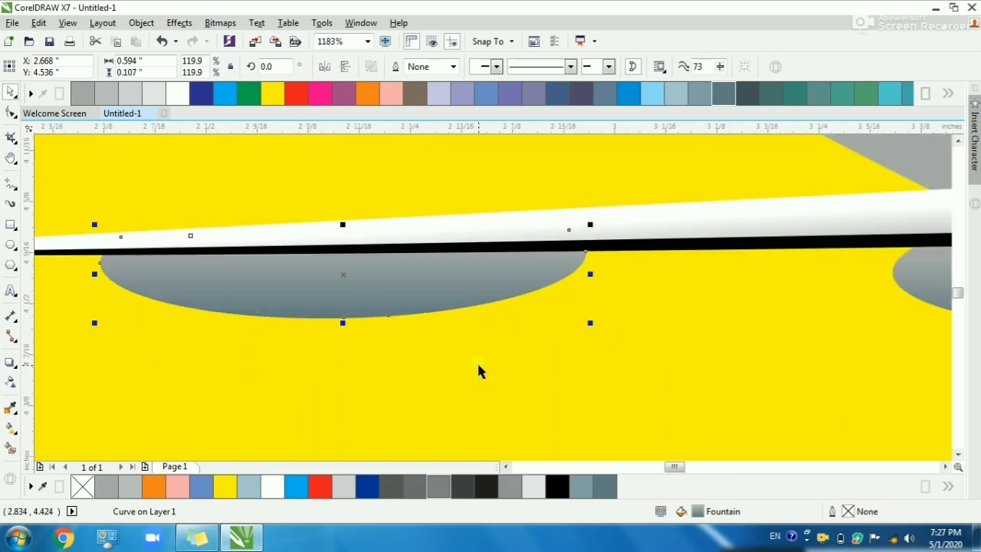
- Start the wing-tip pod's gradient just below the wing's black edge and set its upper color to white
key("g")
left_click(271, 315)
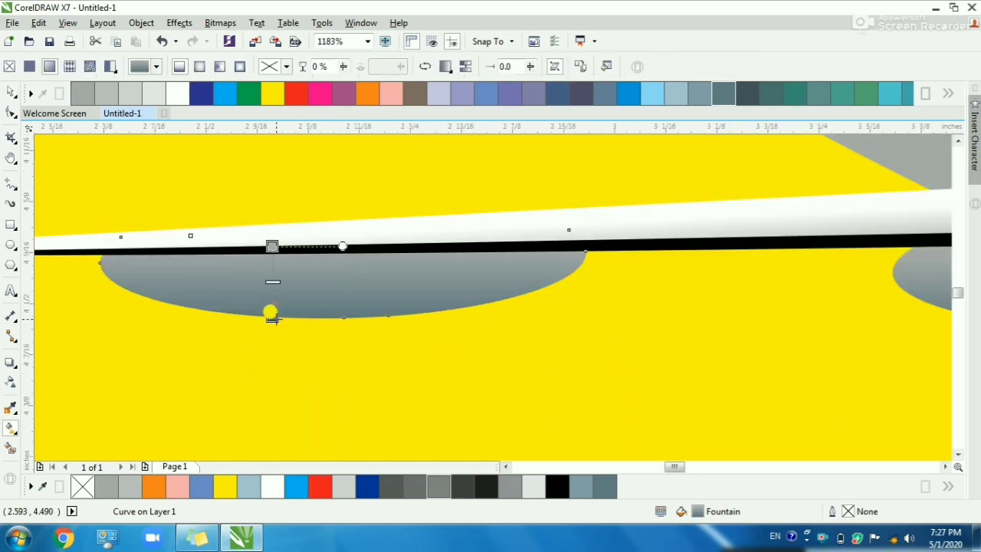
left_click_drag(271, 246, 271, 252)
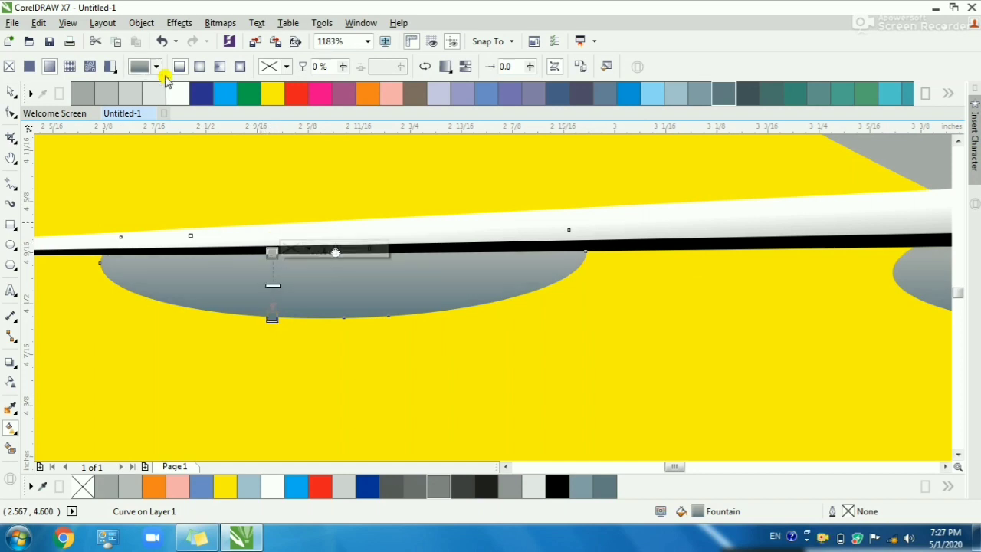
left_click(184, 98)
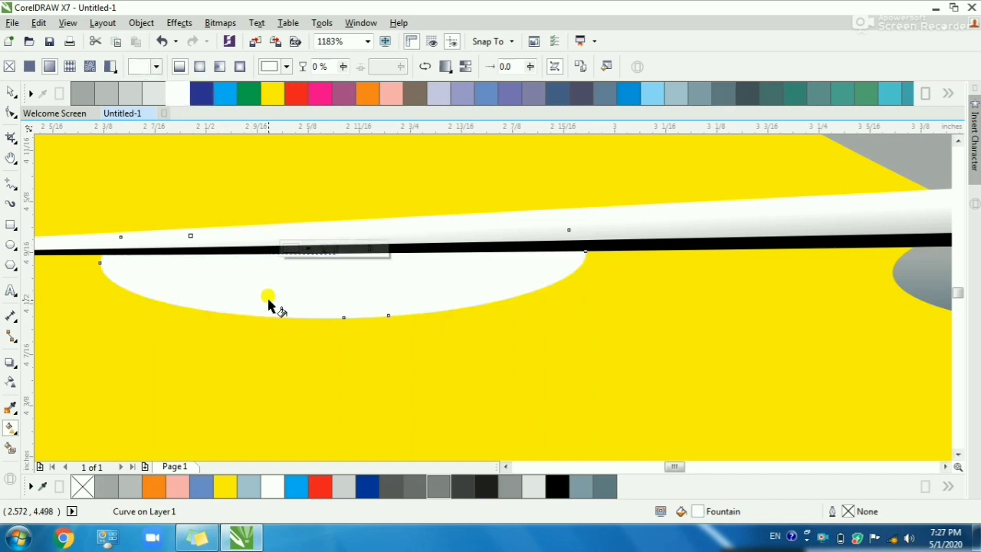
key("ctrl+z")
left_click(271, 317)
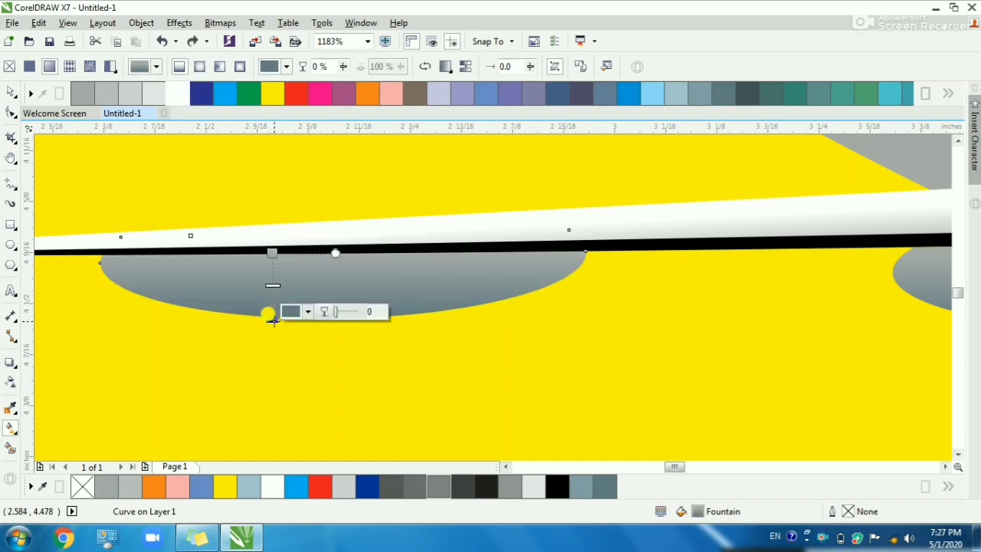
left_click(265, 253)
left_click(182, 92)
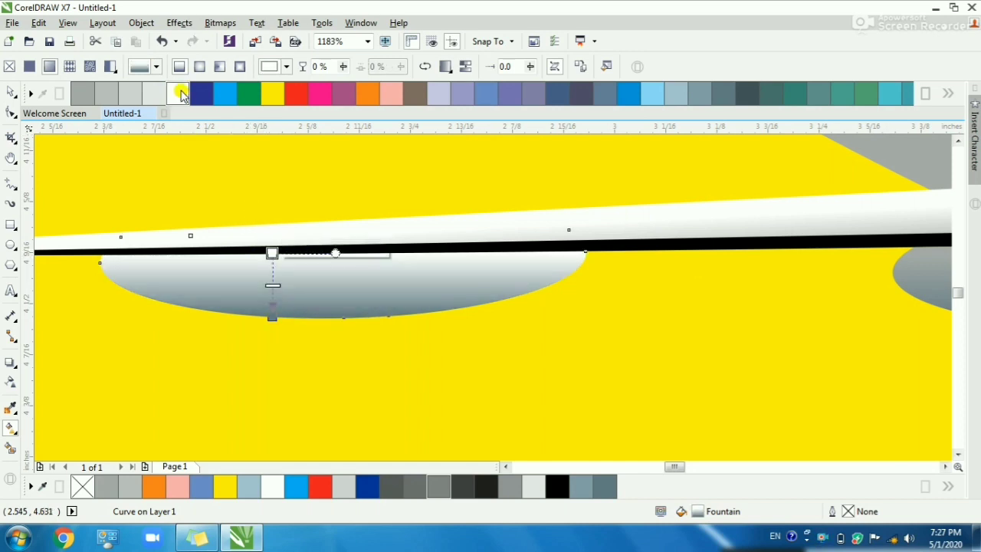
- Shift the wing-tip pod's gradient up, with the dark end inside the pod and the white end on the wing
left_click(297, 317)
left_click_drag(272, 317, 273, 299)
left_click_drag(274, 253, 277, 230)
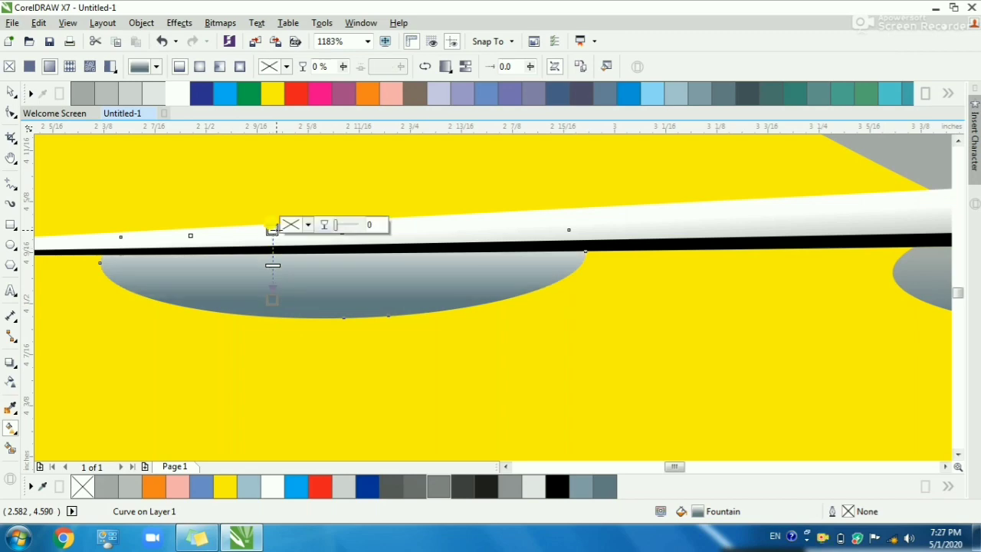
key("space")
scroll(282, 251, "down", 3)
left_click(98, 187)
key("F2")
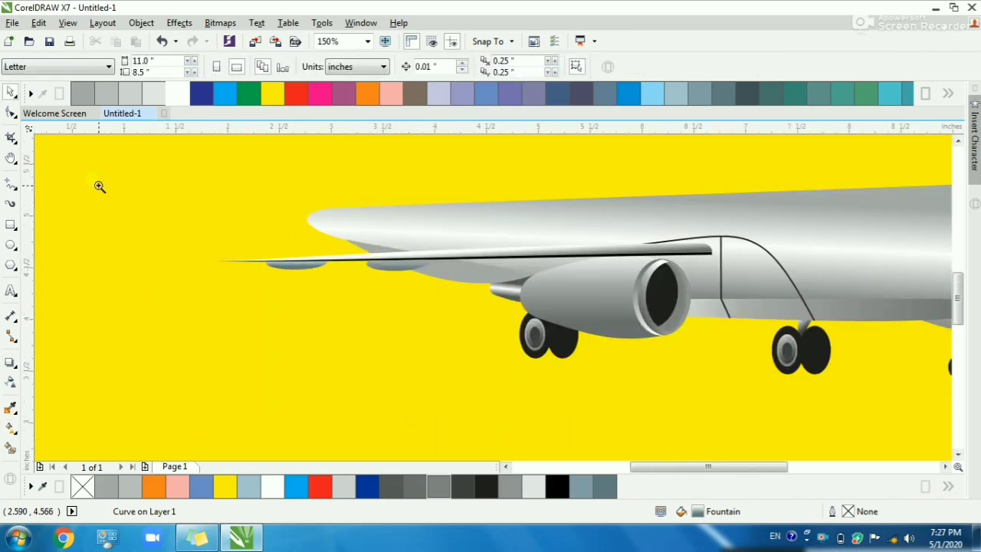
left_click_drag(100, 186, 786, 390)
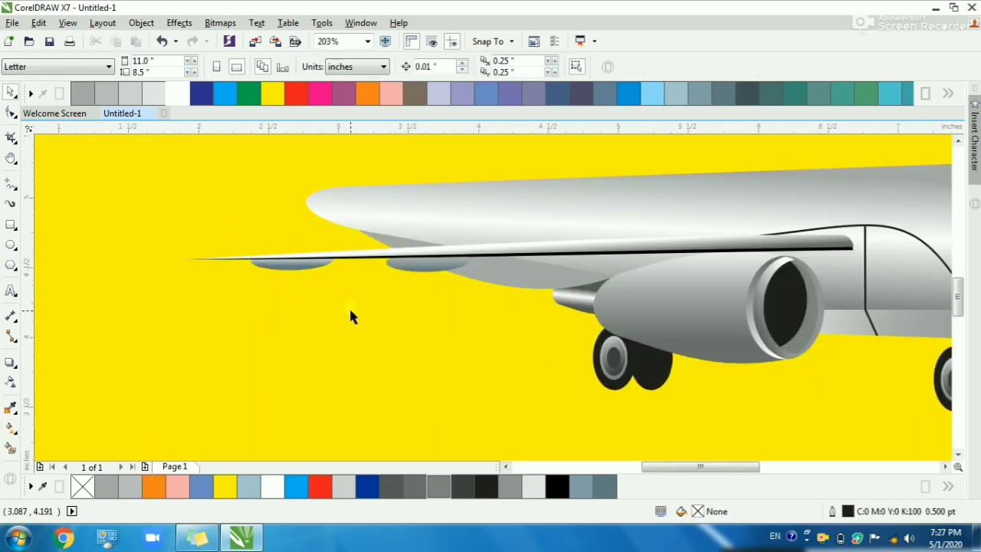
- Group the near wing with its black underside strip
scroll(337, 286, "down", 3)
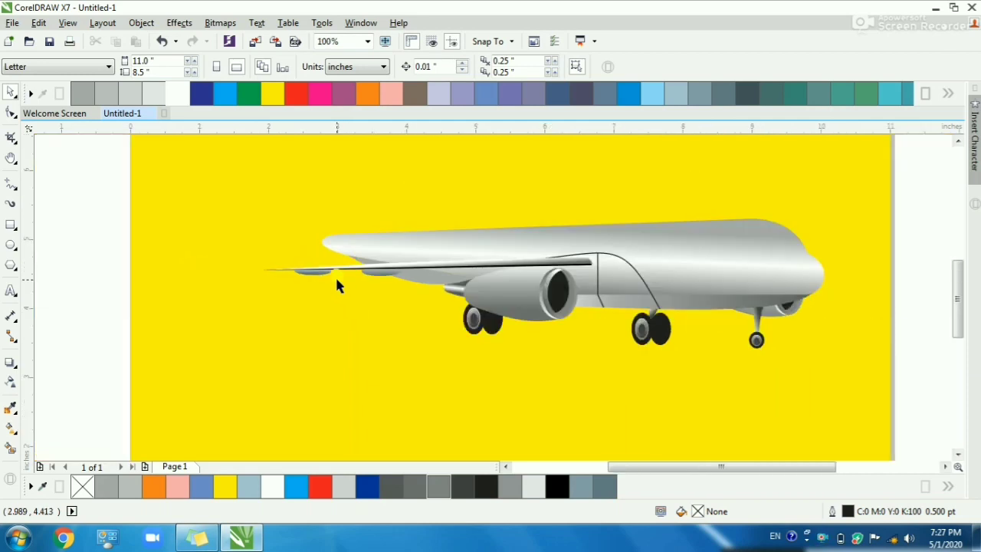
left_click(424, 268)
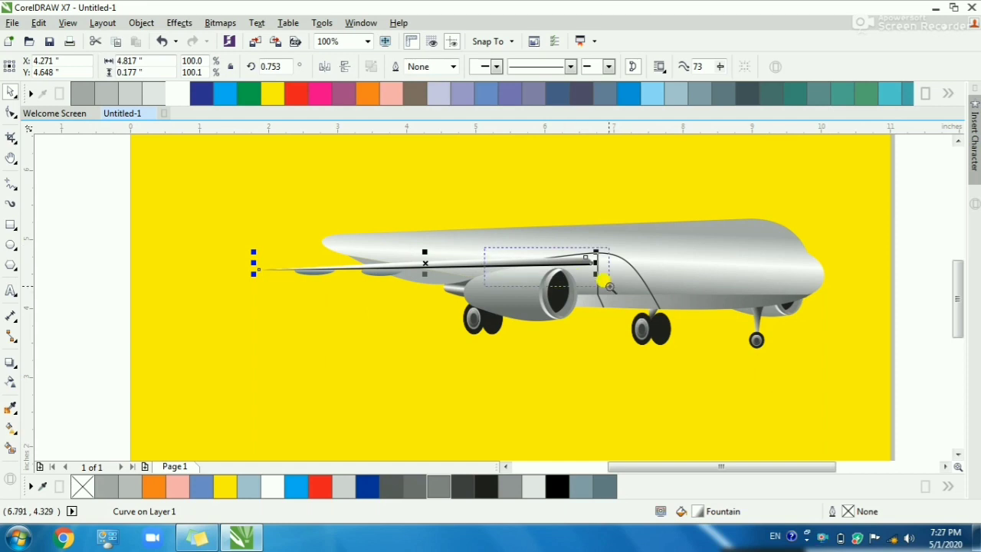
scroll(610, 287, "up", 6)
key("Escape")
left_click(682, 279)
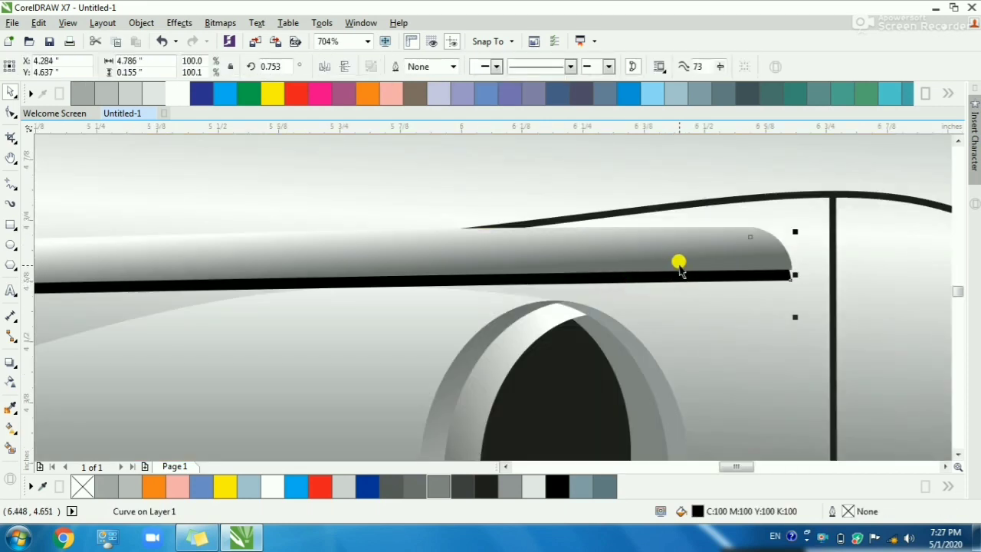
left_click(674, 264, "shift")
scroll(676, 266, "down", 2)
scroll(673, 265, "down", 4)
key("ctrl+g")
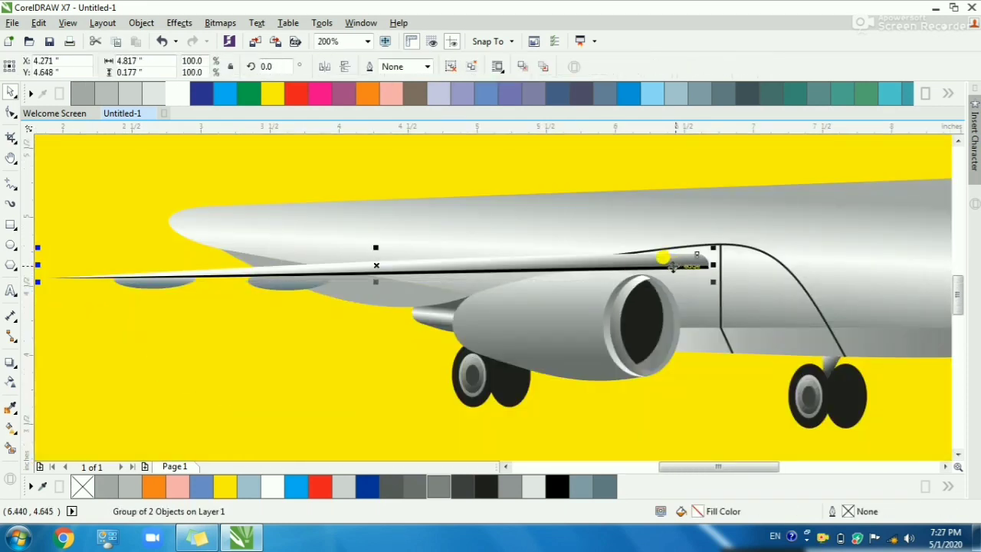
- Duplicate the grouped wing up and toward the tail, over the rear fuselage
key("Escape")
scroll(424, 348, "up", 6)
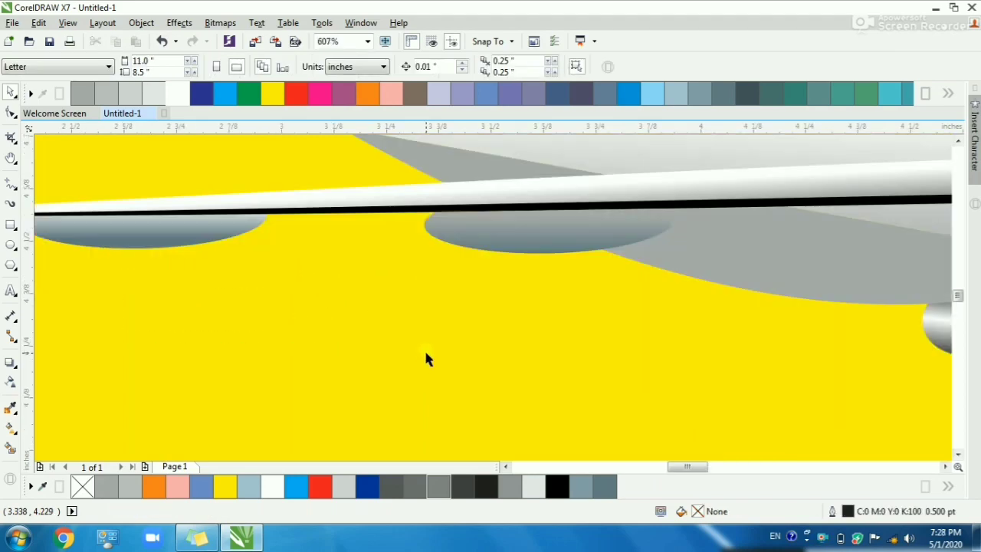
scroll(494, 277, "down", 4)
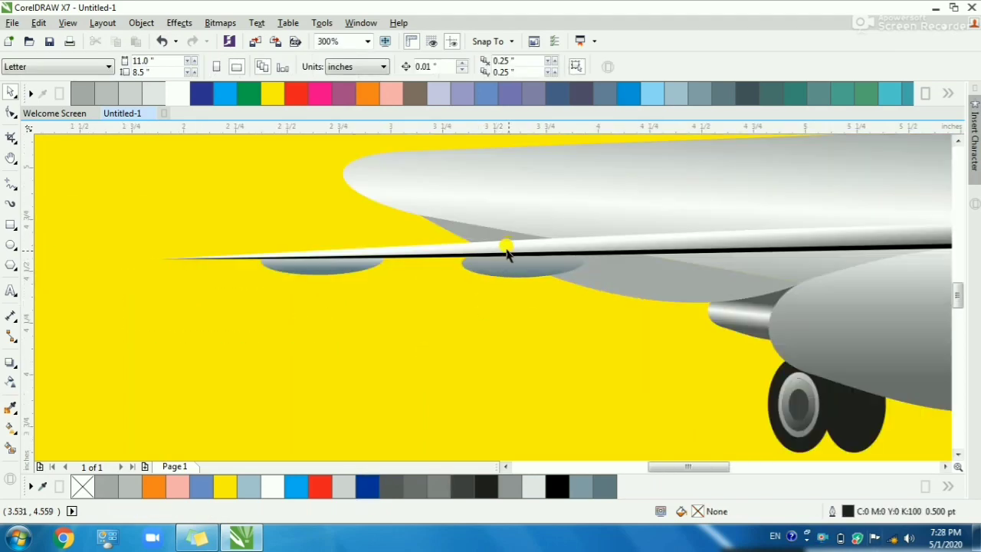
left_click_drag(521, 247, 399, 224)
scroll(399, 224, "down", 3)
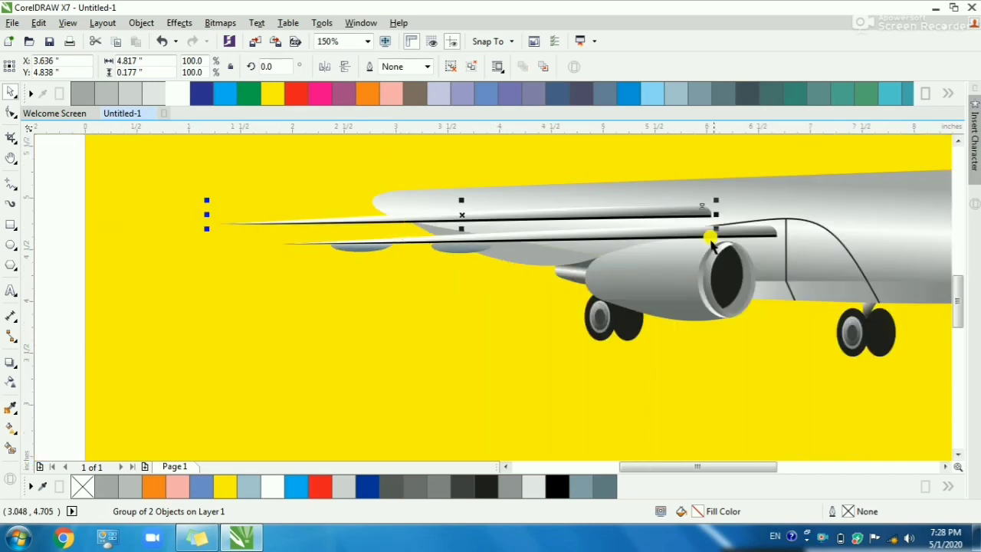
- Narrow the copied wing horizontally to about 2.4 inches for the tailplane and delete its black underside strip
left_click_drag(717, 215, 468, 247)
left_click_drag(223, 181, 609, 285)
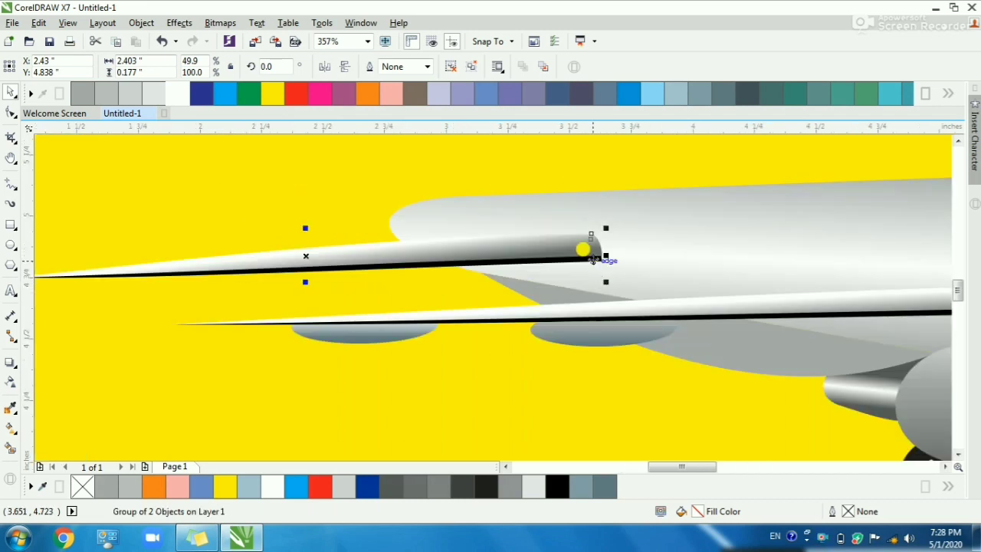
left_click(590, 261, "ctrl")
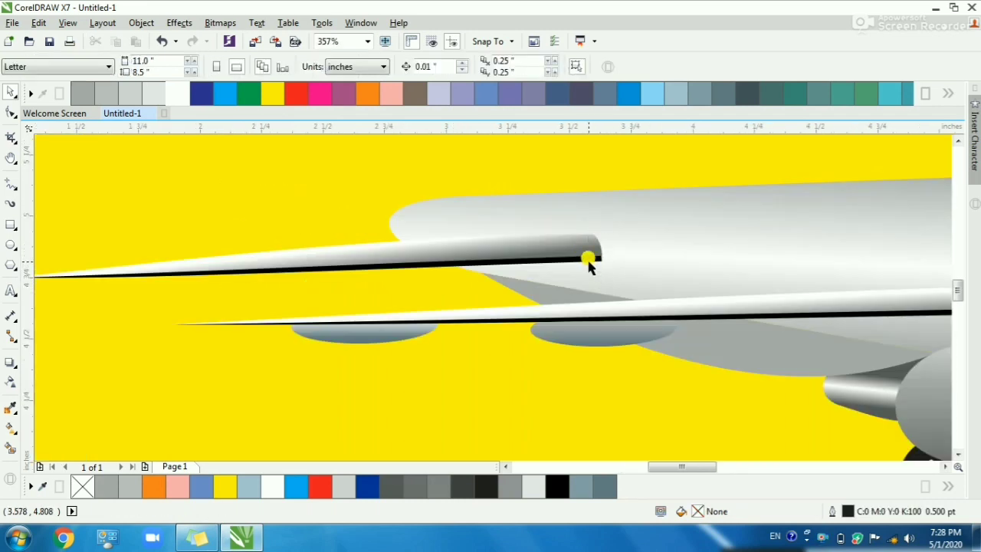
key("Delete")
left_click(587, 253)
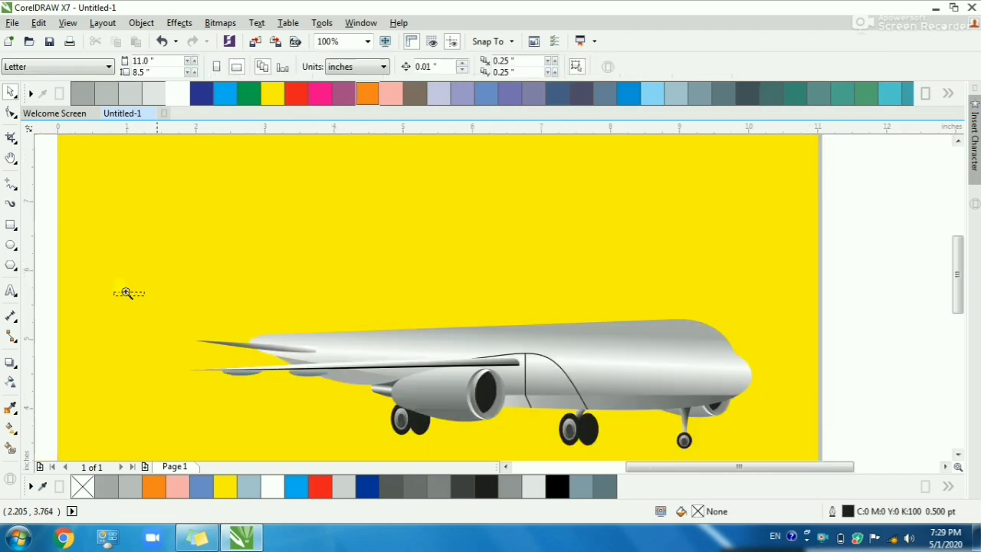
- Smart-fill the area between the wing's underside, the underbelly and the engine, and color it 90% black
left_click_drag(126, 311, 768, 454)
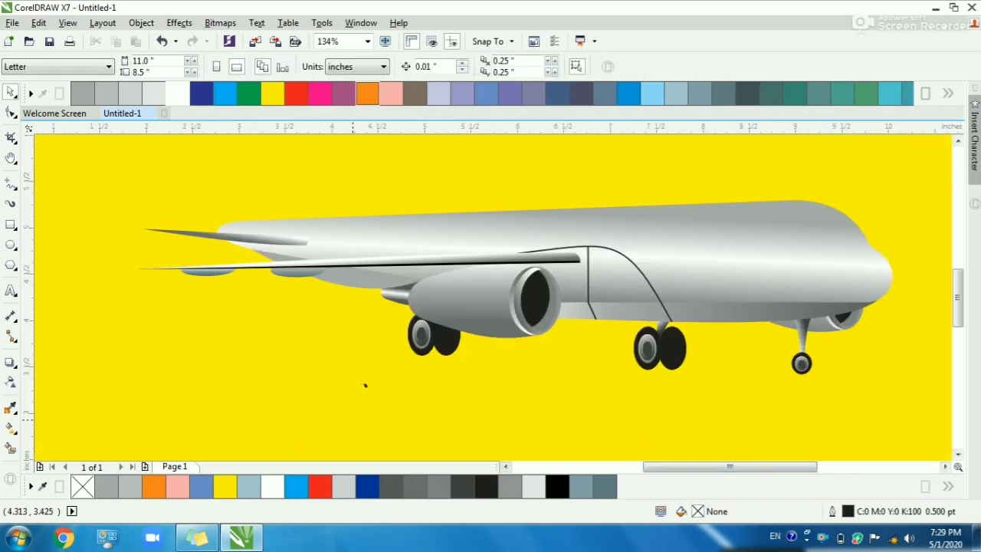
left_click_drag(292, 250, 471, 306)
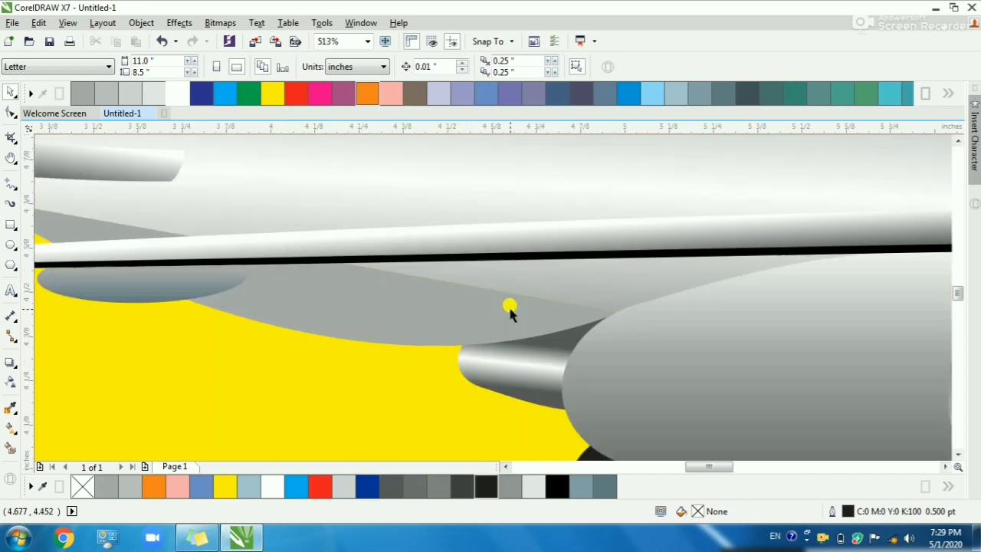
left_click(167, 290)
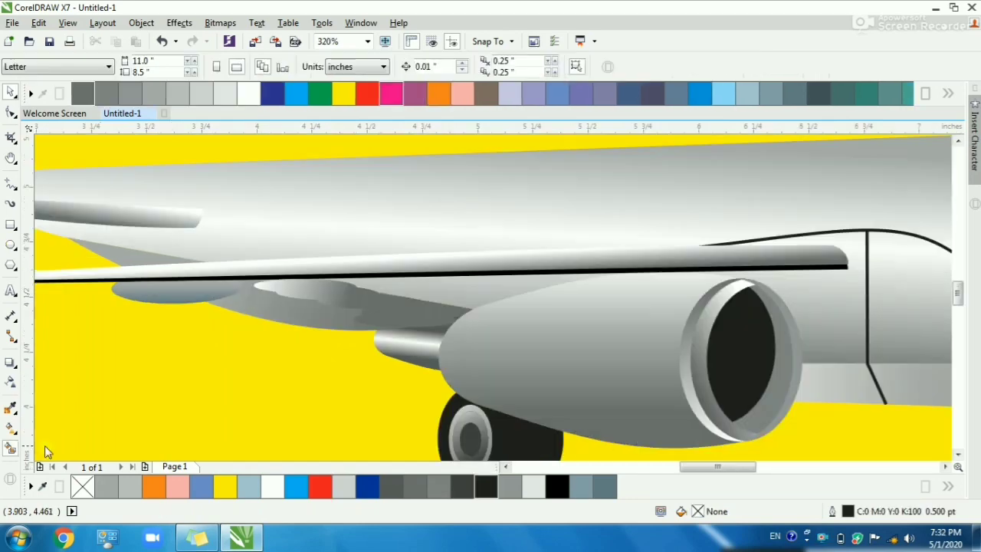
left_click(44, 445)
left_click(465, 292)
key("space")
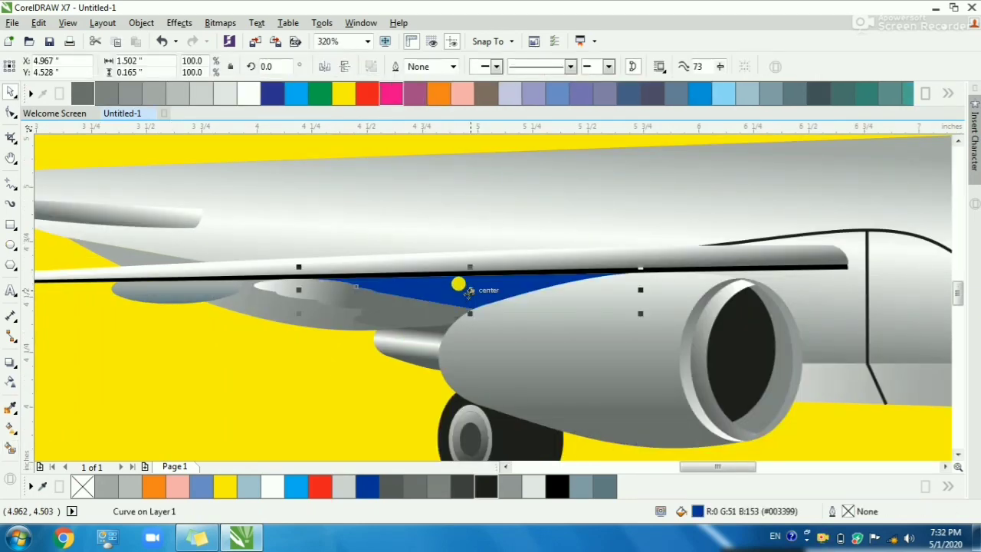
left_click(820, 93)
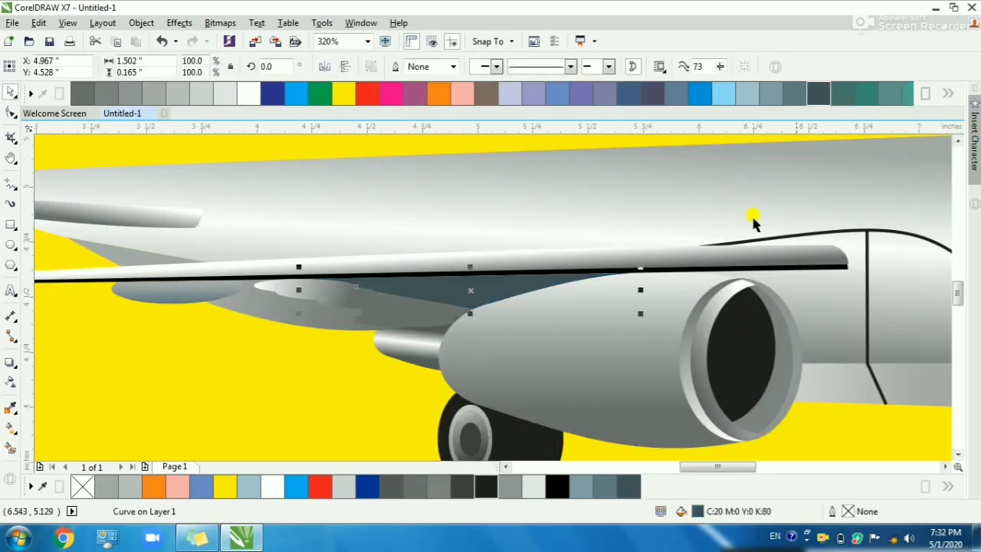
left_click(949, 93)
left_click(107, 119)
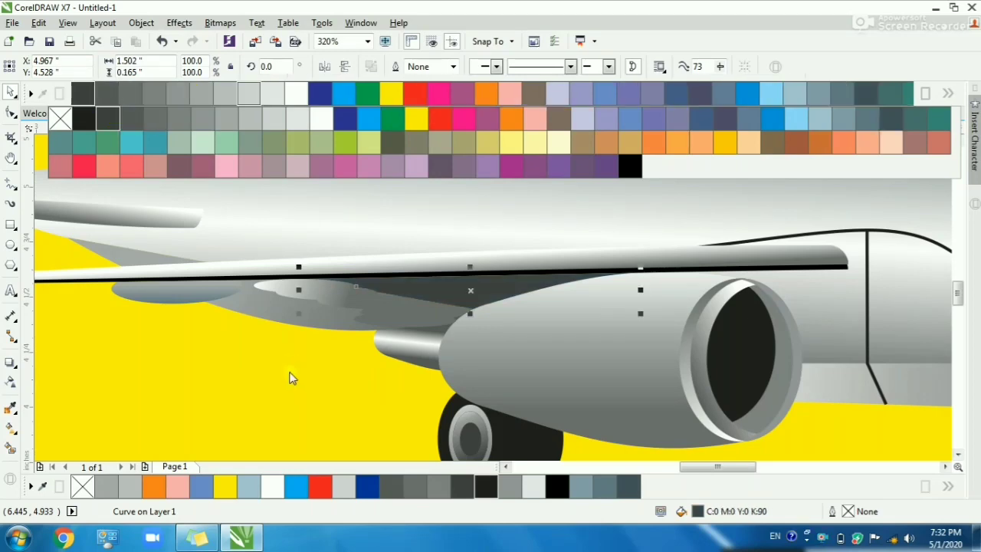
- Stretch the fountain fill of the shading patch beneath the near wing farther toward the tail and the engine
left_click(364, 321)
key("g")
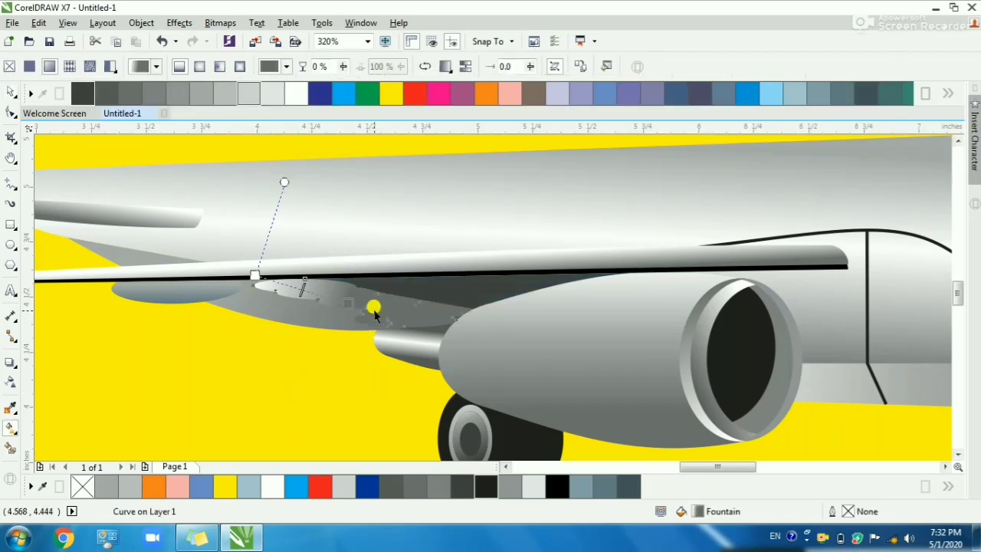
key("space")
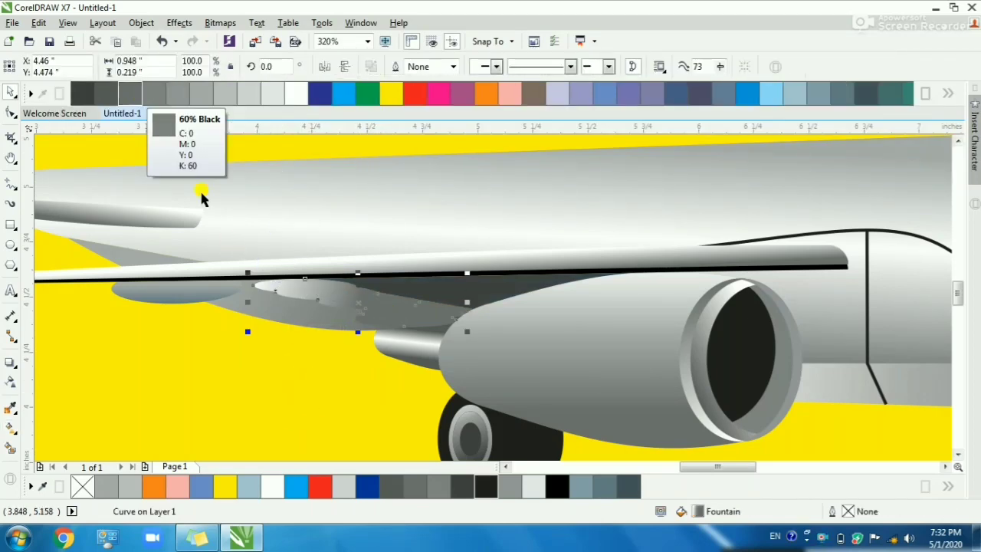
key("space")
left_click_drag(255, 275, 197, 239)
left_click_drag(361, 308, 403, 325)
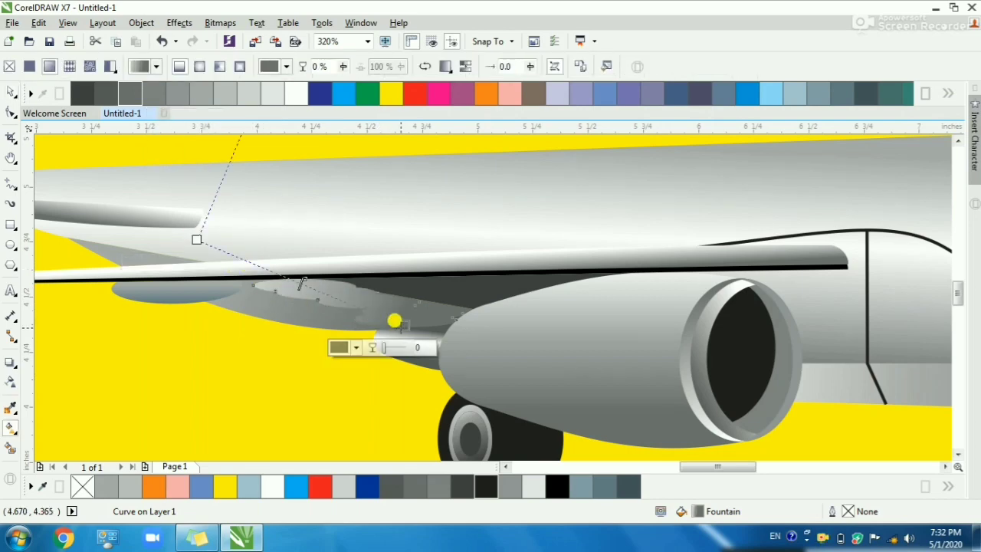
key("space")
left_click(352, 401)
scroll(352, 401, "down", 2)
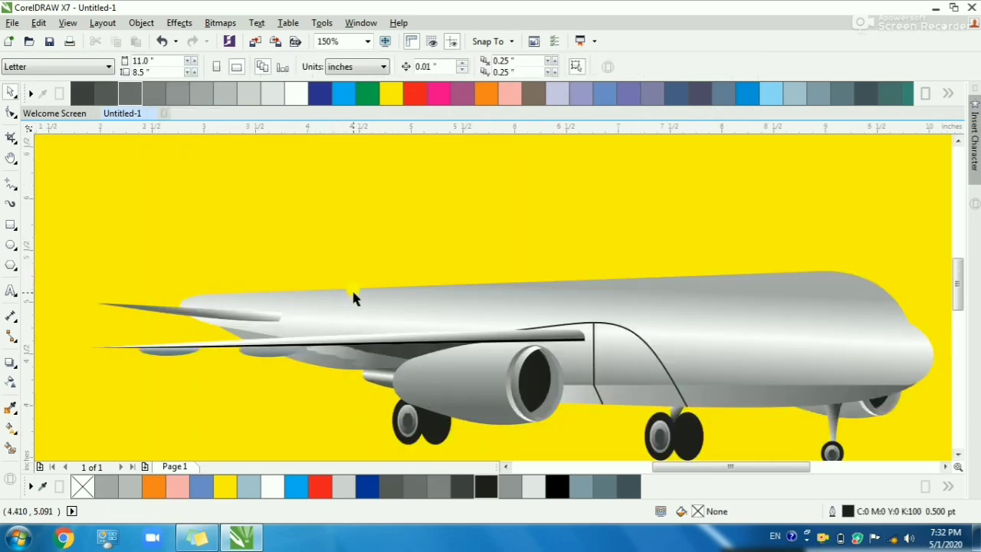
- Darken the lower end of the fountain fill on the fuselage's bottom strip to dark gray
scroll(353, 298, "down", 3)
left_click_drag(220, 259, 504, 339)
scroll(487, 277, "up", 3)
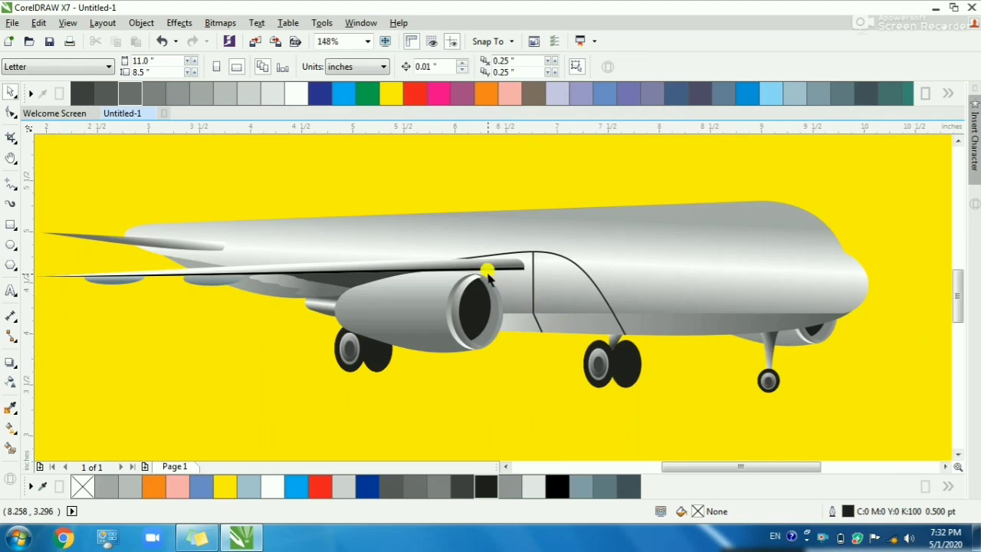
scroll(537, 288, "up", 3)
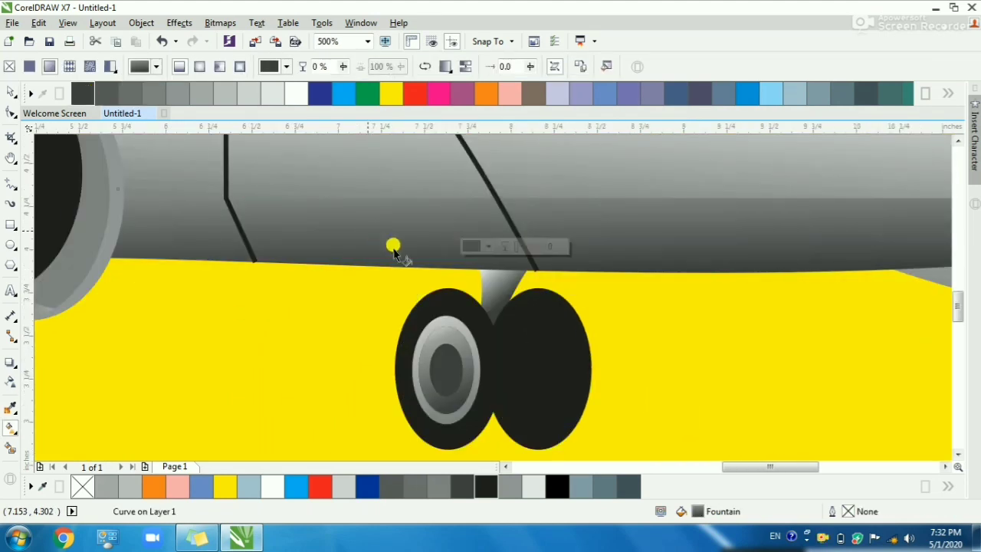
left_click(493, 268)
key("space")
left_click(558, 287)
scroll(558, 287, "down", 2)
- Darken the engine-side end of the underwing shading patch's fountain fill to 80% black
key("F2")
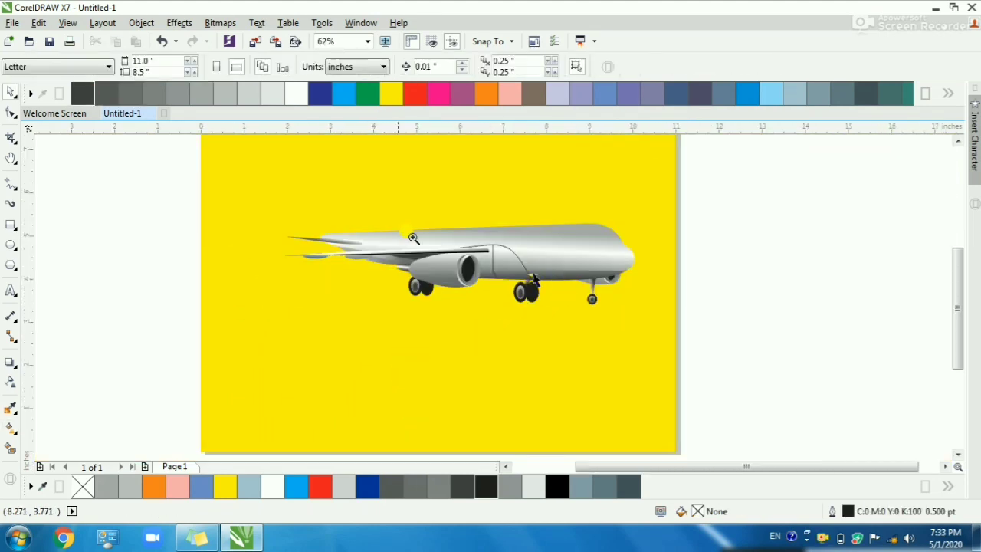
left_click_drag(344, 217, 676, 312)
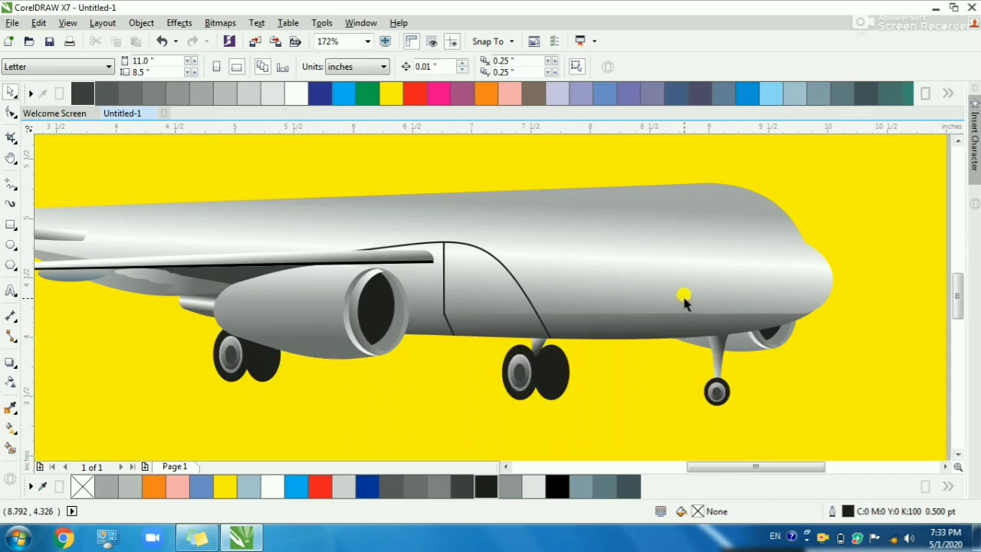
scroll(513, 259, "down", 3)
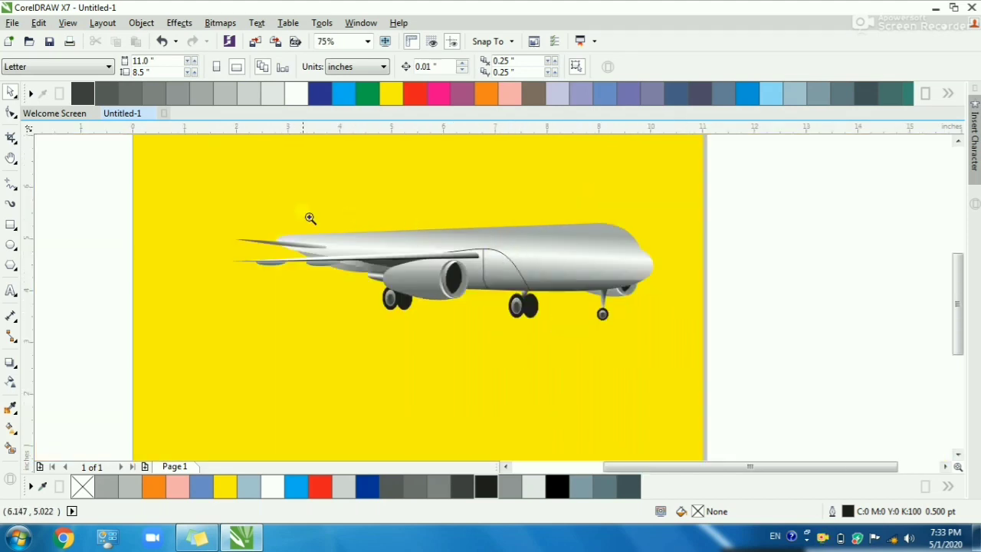
left_click_drag(695, 326, 695, 326)
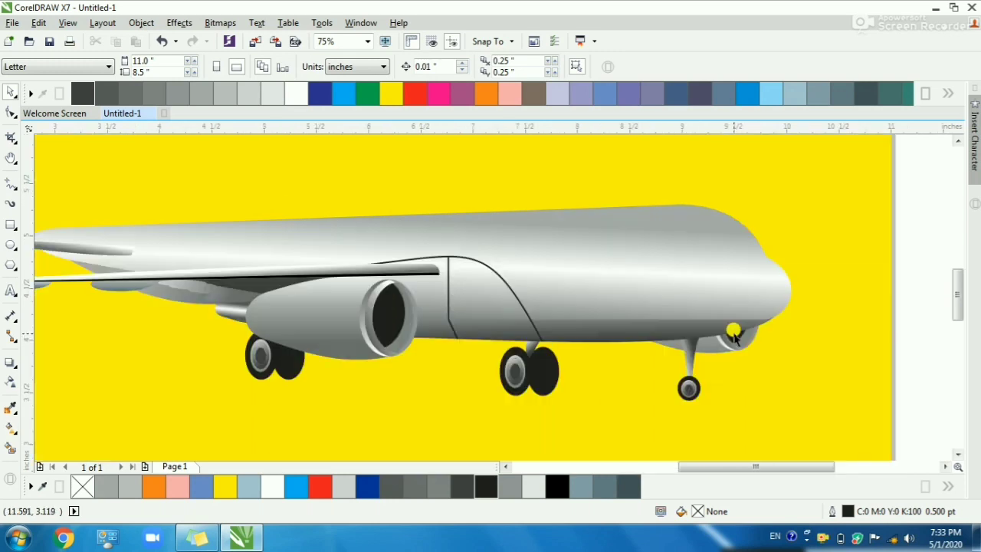
left_click(506, 282)
left_click_drag(163, 222, 401, 308)
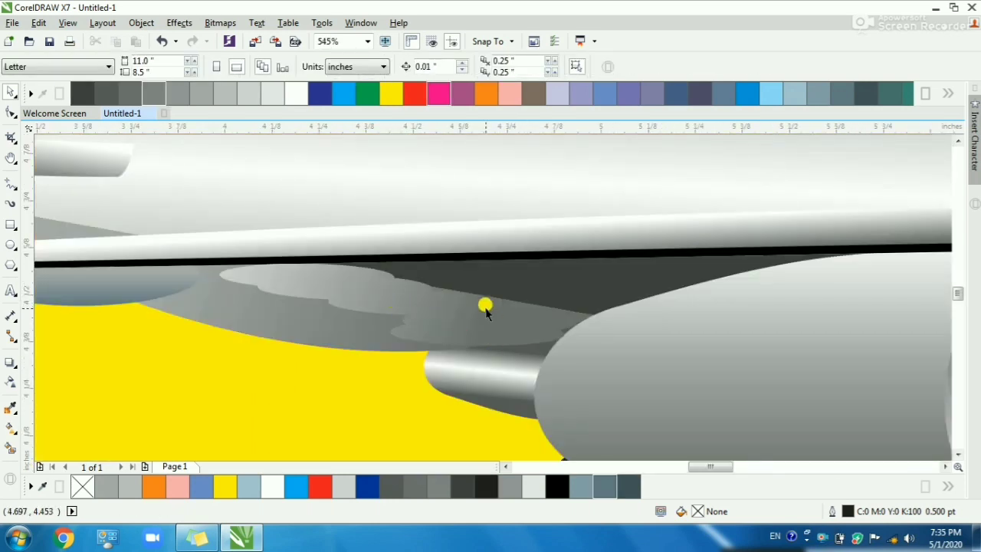
left_click(484, 309)
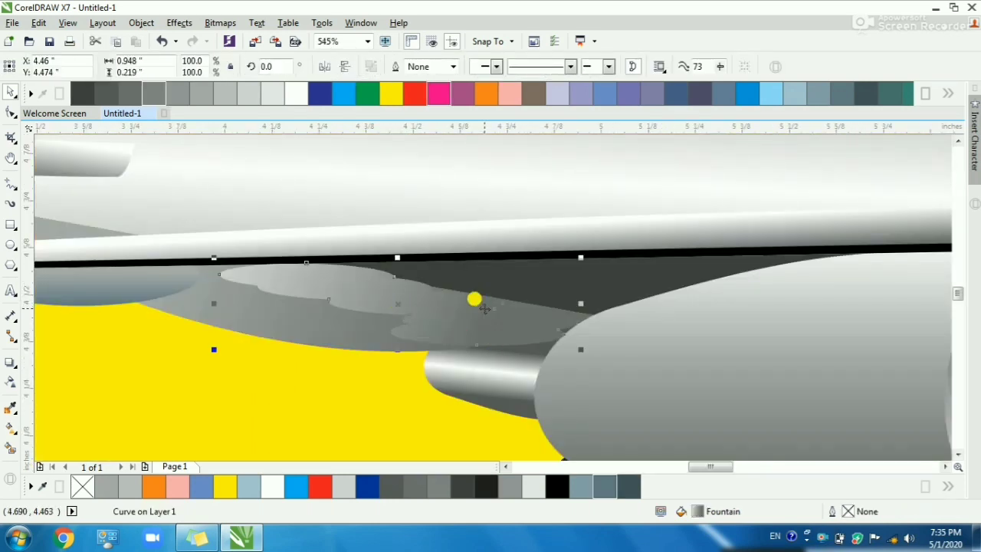
key("g")
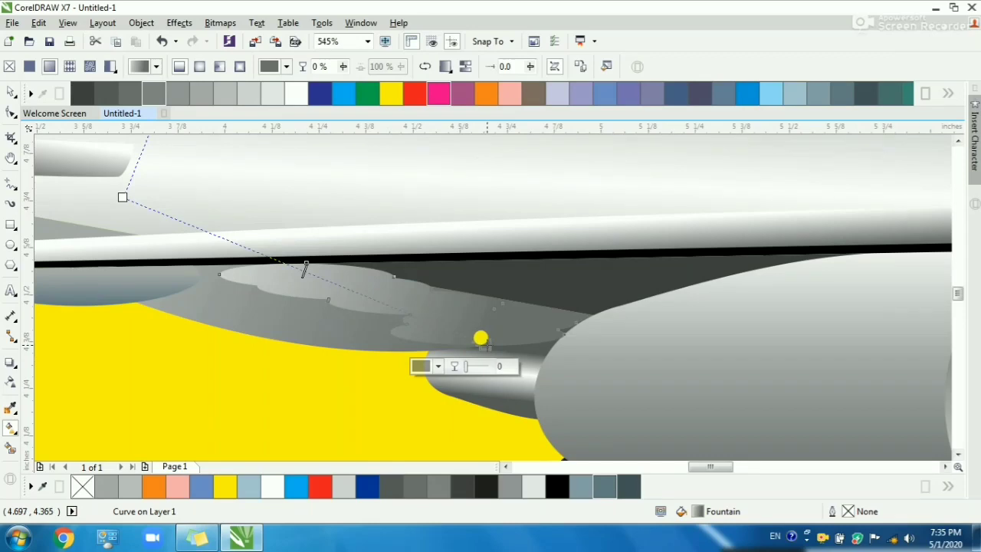
key("space")
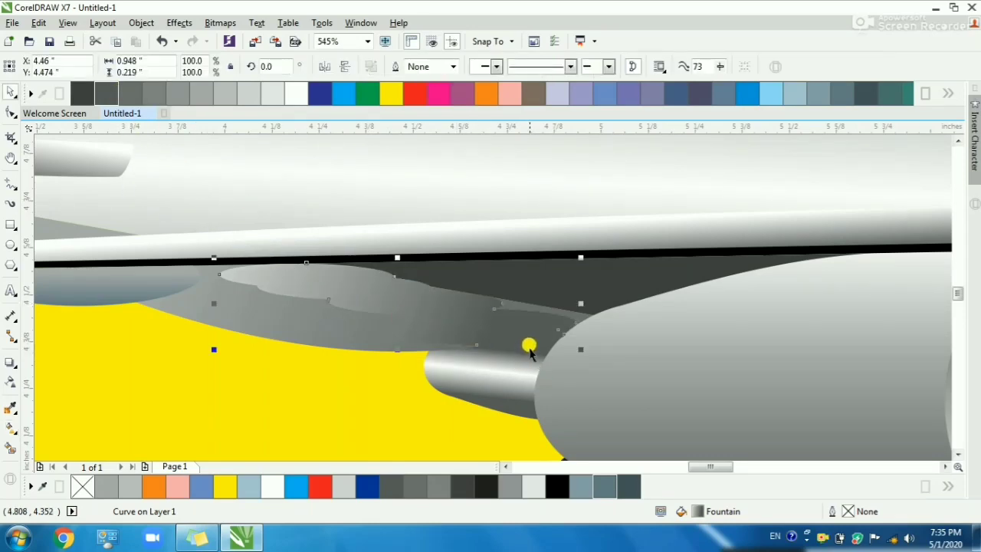
key("Escape")
scroll(529, 349, "down", 3)
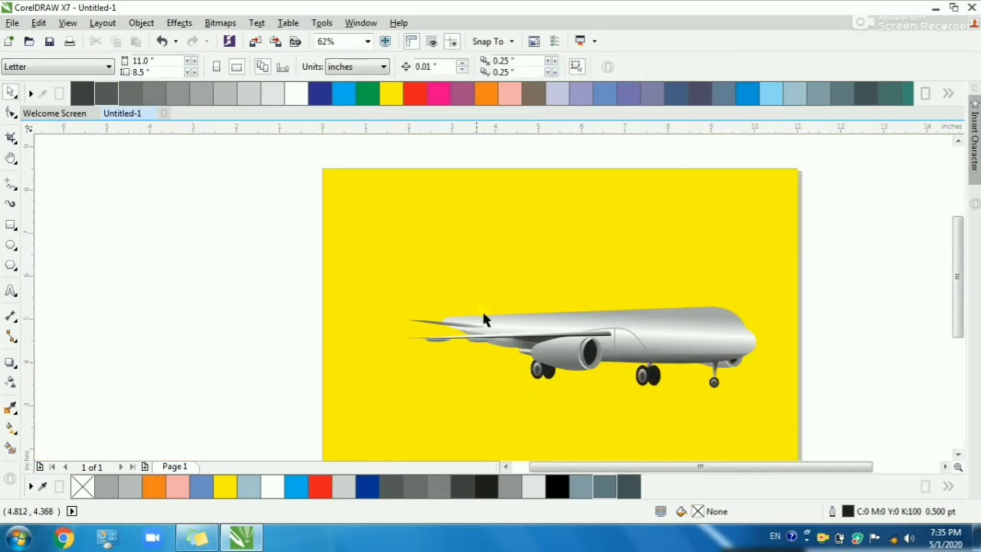
key("F2")
left_click_drag(405, 290, 764, 404)
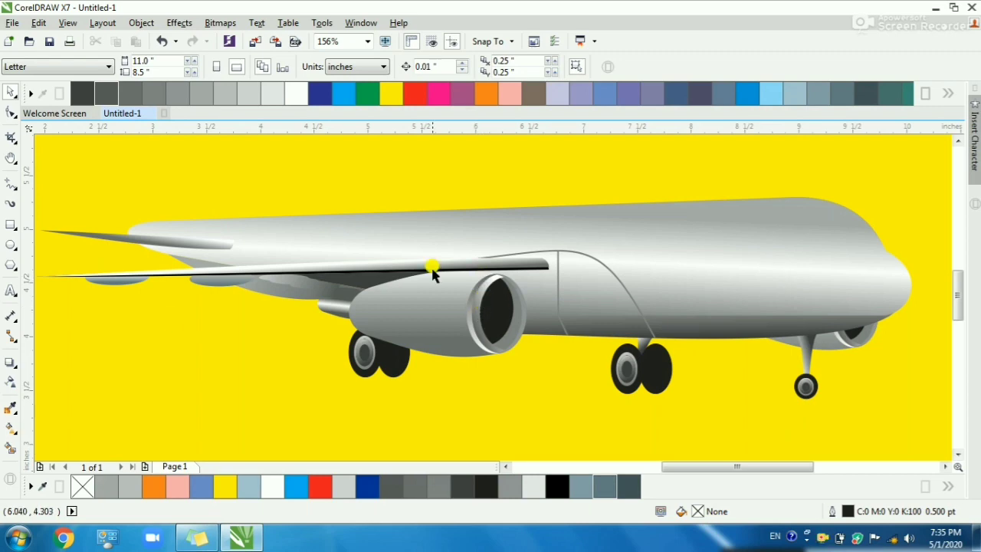
left_click(503, 265)
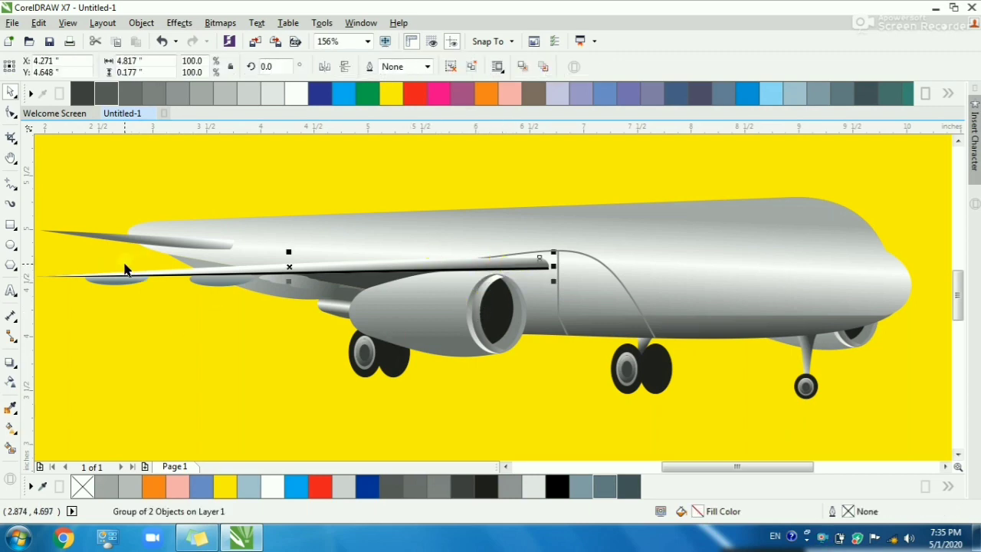
key("Escape")
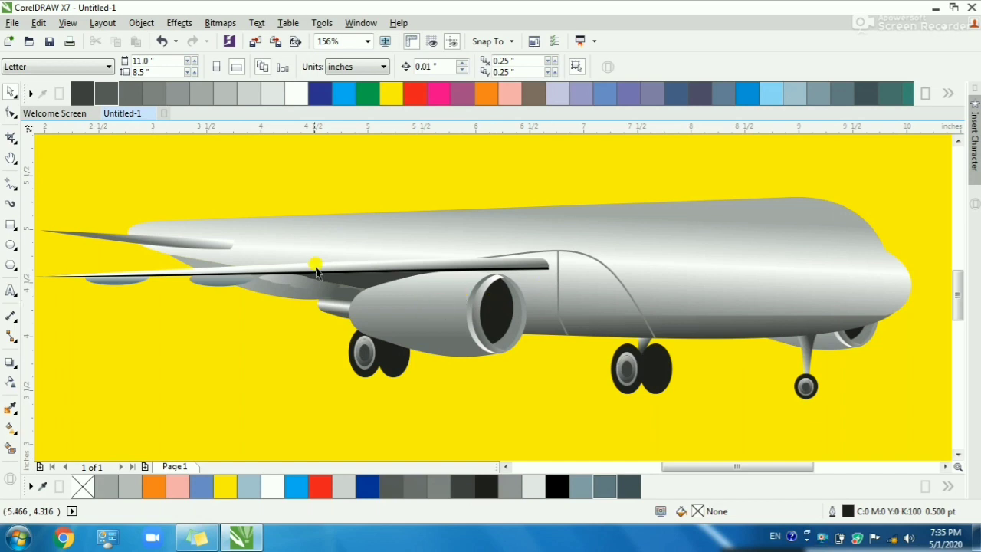
- Draw a rear door rectangle about 0.10 by 0.32 inches on the fuselage, just above the near wing and ahead of the tailplane
left_click_drag(201, 184, 423, 331)
left_click(10, 225)
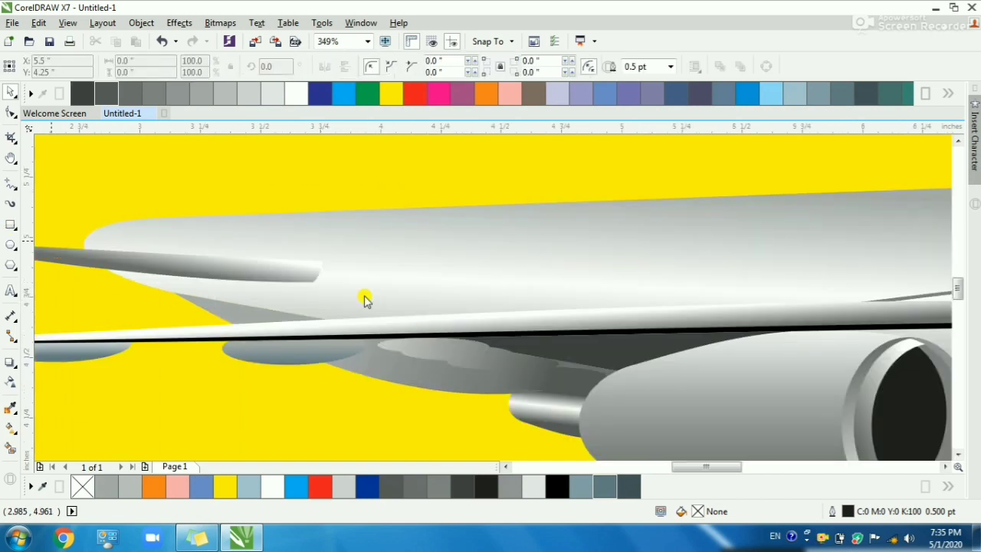
left_click_drag(460, 234, 484, 312)
key("space")
scroll(472, 268, "up", 2)
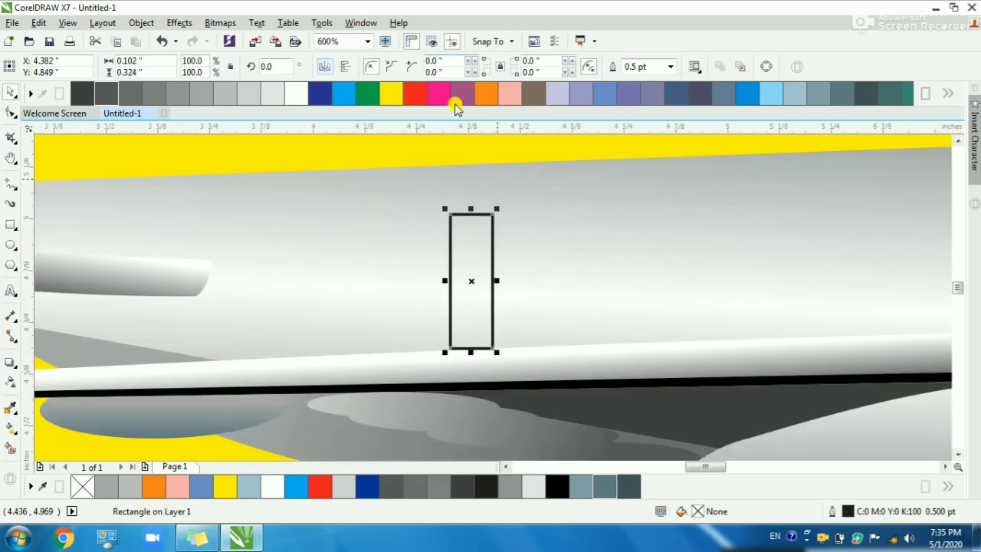
- Give the rear door rectangle a hairline outline in 60% black
left_click(669, 66)
left_click(648, 75)
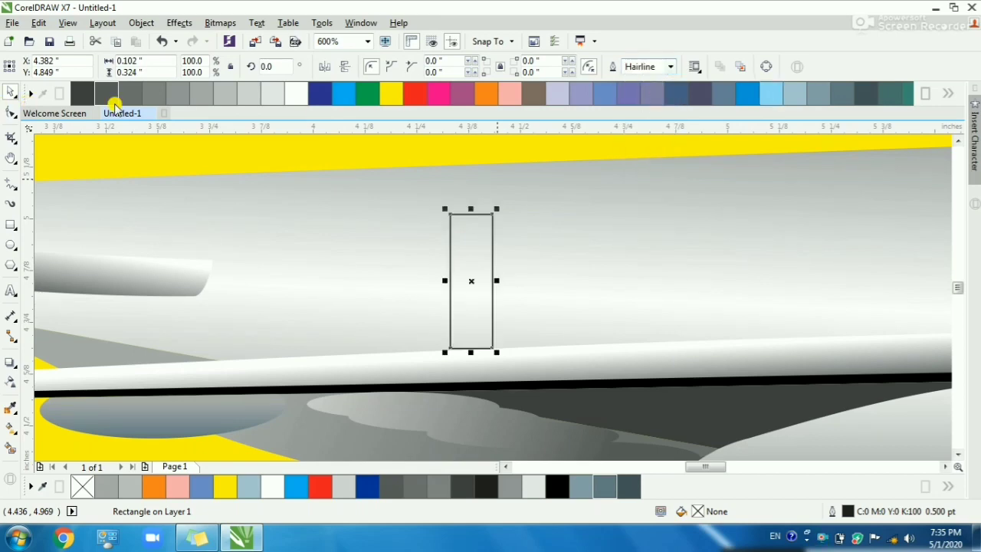
right_click(270, 93)
right_click(202, 93)
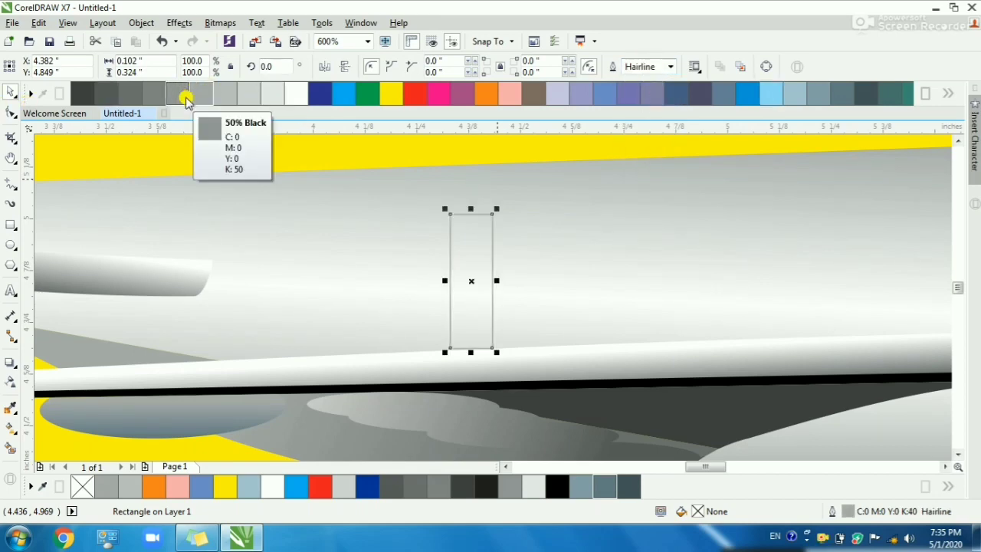
right_click(155, 94)
- Convert the rear door rectangle to curves and bow both long sides toward the tail to follow the fuselage
key("F10")
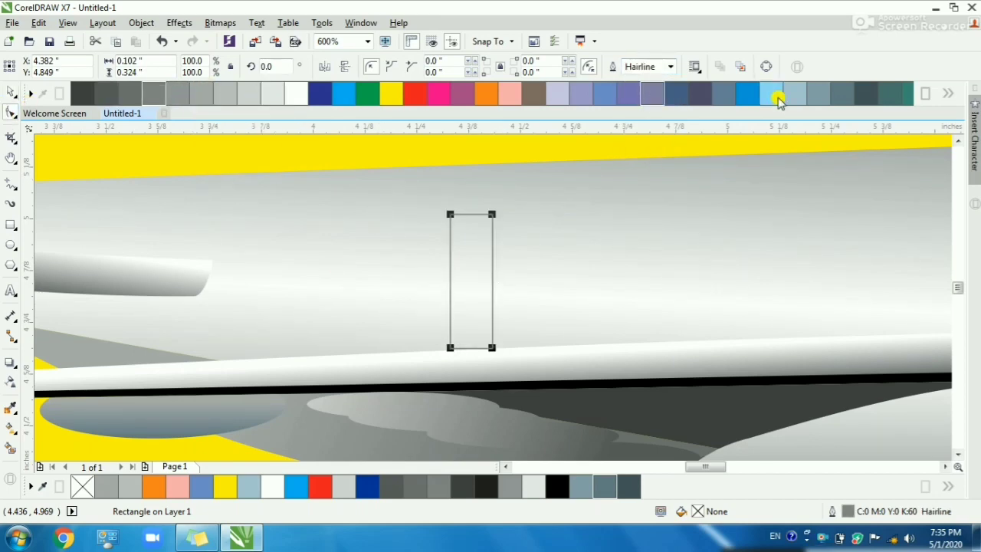
key("ctrl+q")
left_click_drag(390, 202, 631, 437)
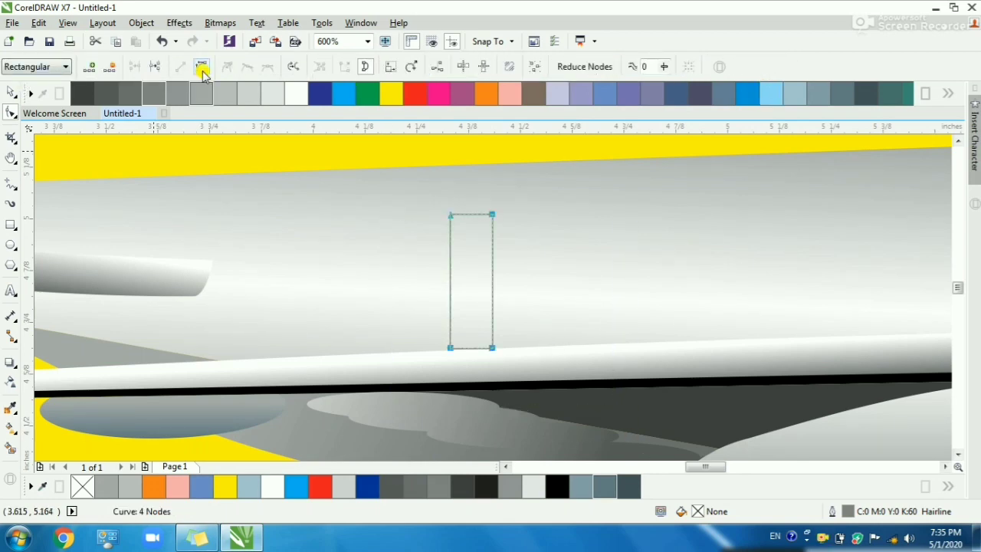
scroll(452, 290, "up", 2)
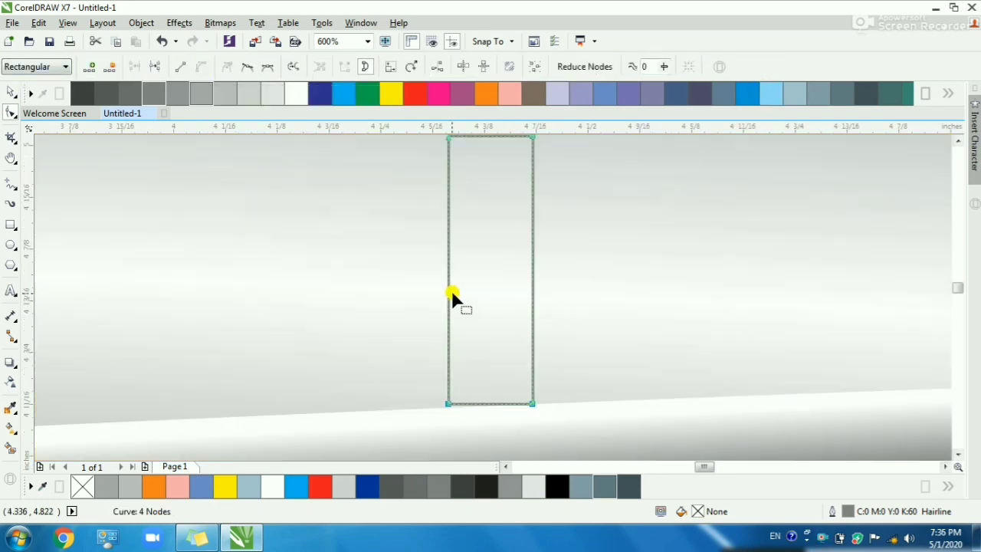
scroll(447, 259, "down", 2)
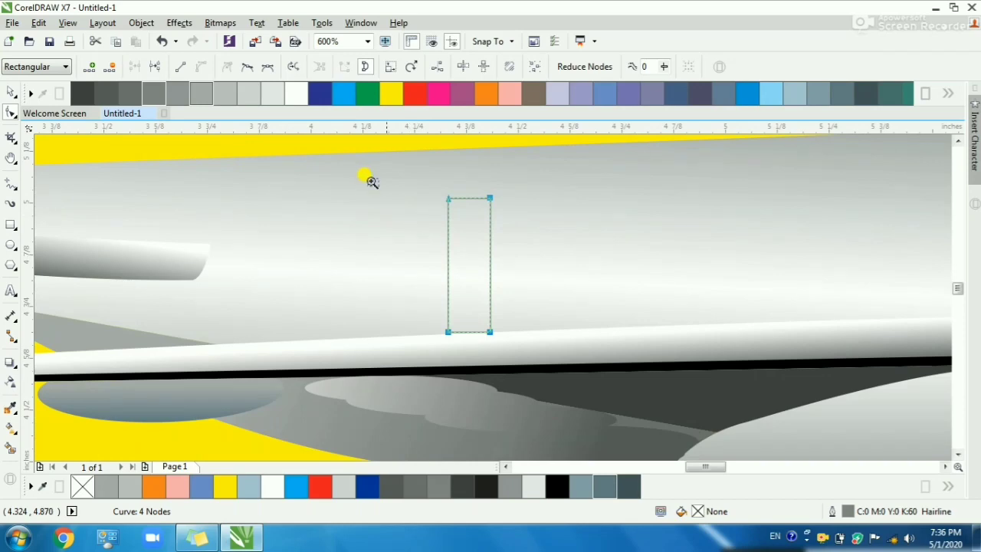
left_click_drag(372, 182, 568, 347)
left_click_drag(451, 302, 434, 300)
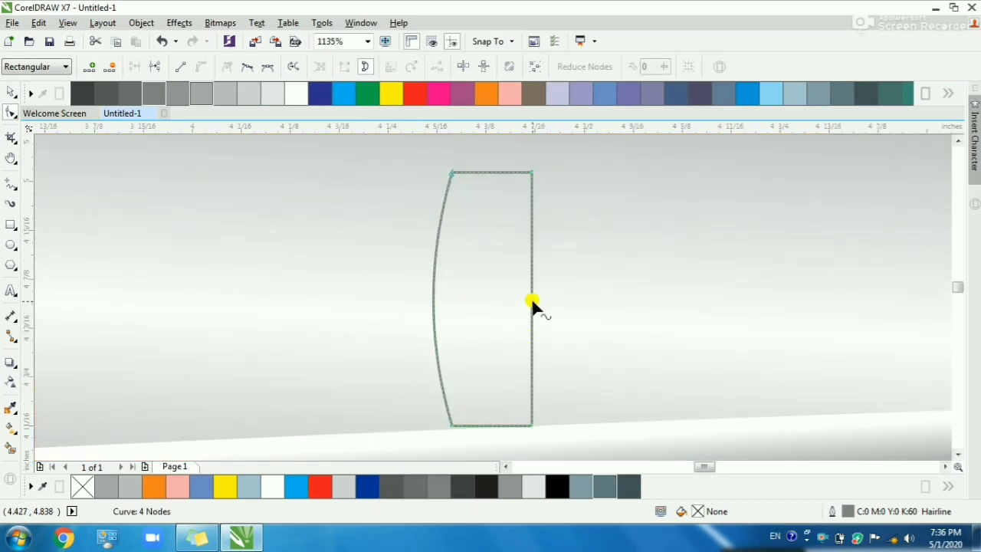
left_click_drag(531, 300, 513, 295)
key("space")
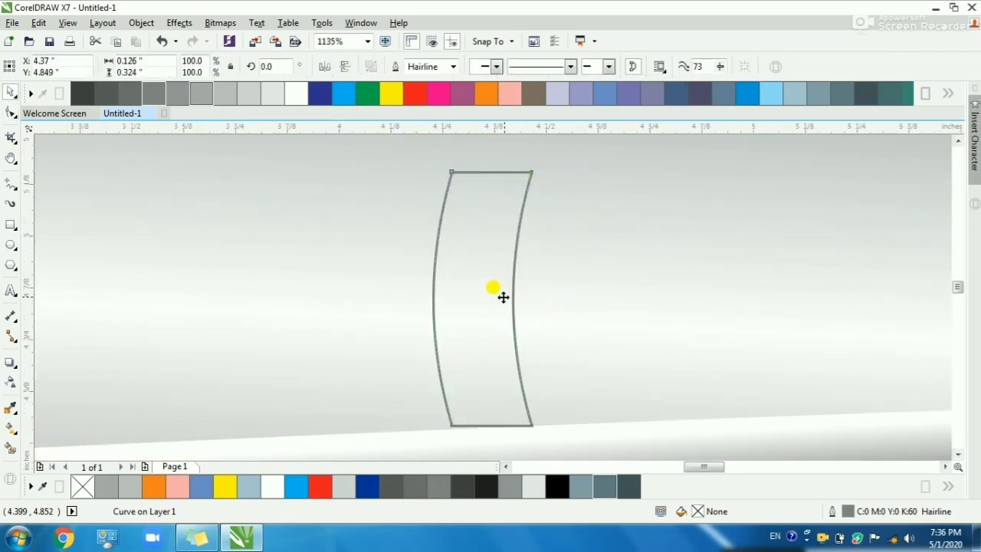
key("Escape")
- Draw a second door rectangle about 0.09 by 0.26 inches on the fuselage above the wing root and round its corners to about 0.019 inches
scroll(502, 296, "down", 2)
scroll(503, 297, "down", 1)
key("F4")
key("F2")
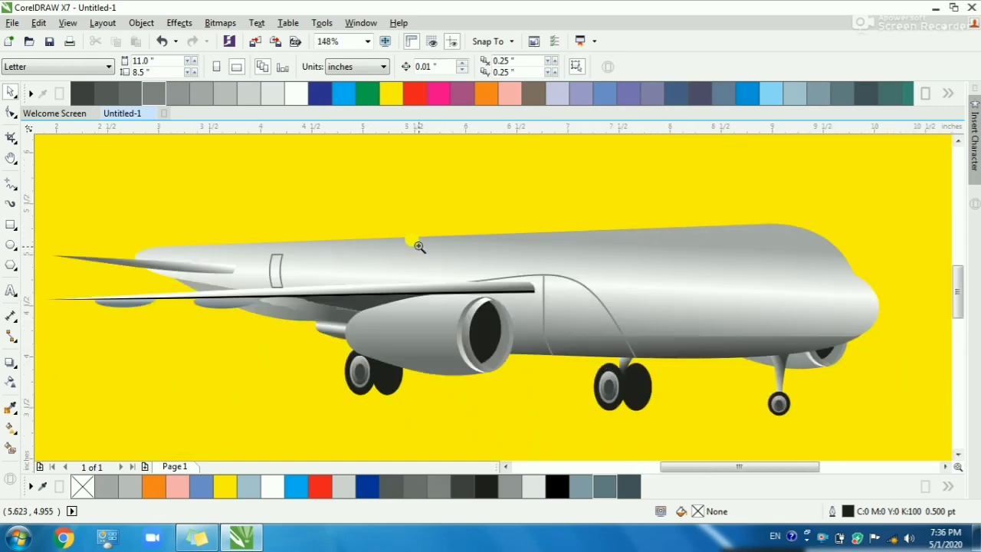
left_click_drag(427, 235, 543, 300)
left_click(12, 227)
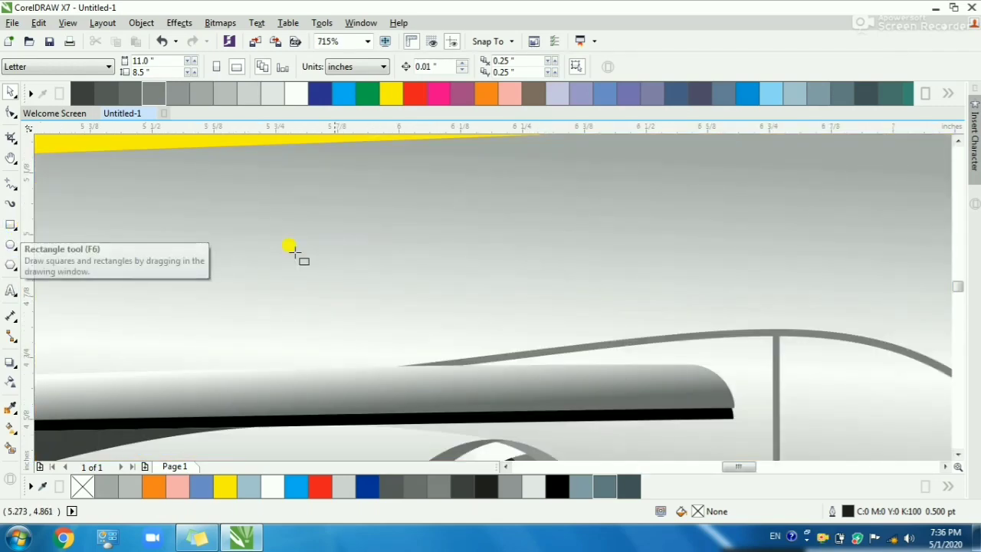
left_click_drag(484, 195, 527, 321)
left_click(10, 115)
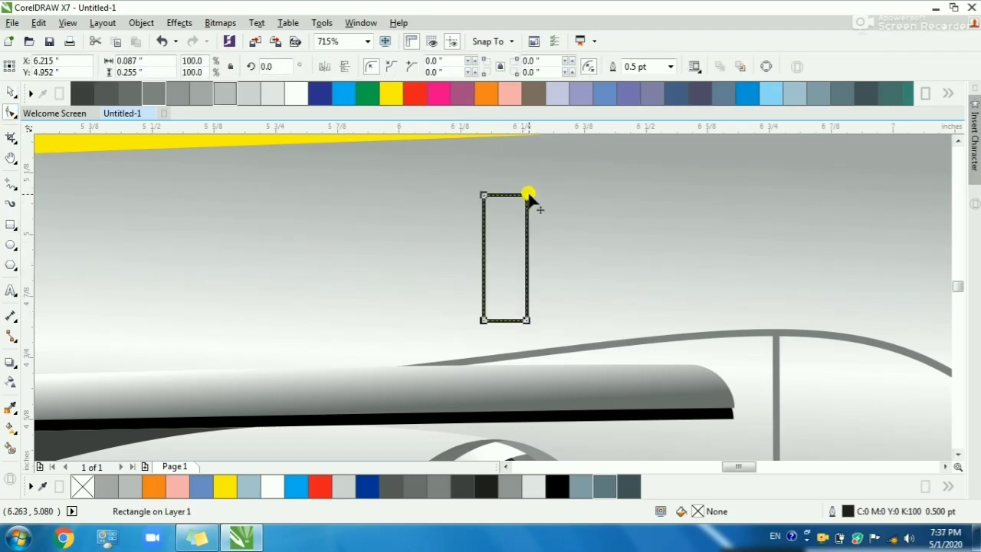
left_click_drag(528, 196, 530, 207)
key("space")
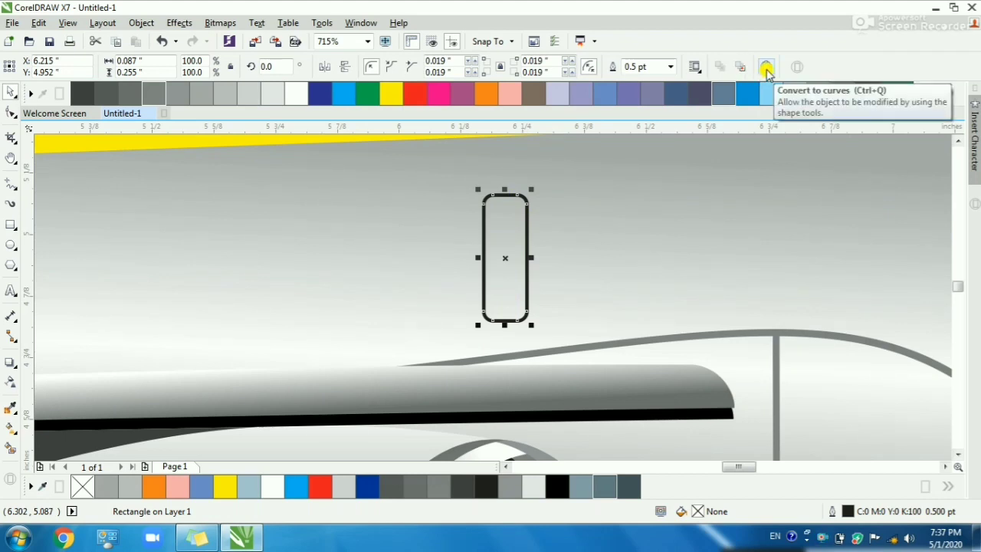
- Give the rounded door above the wing root a 1.0 pt outline in 60% black
left_click(671, 66)
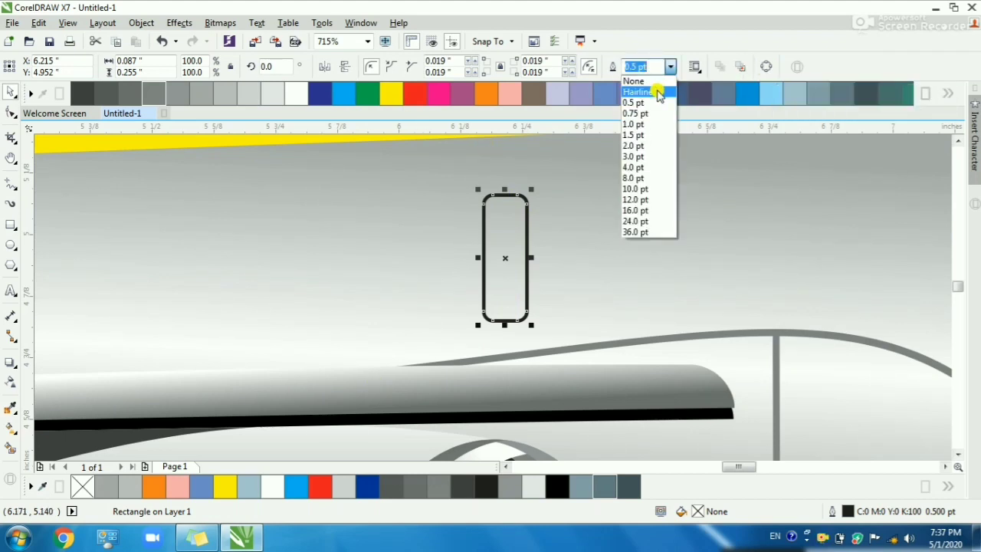
left_click(633, 125)
right_click(158, 93)
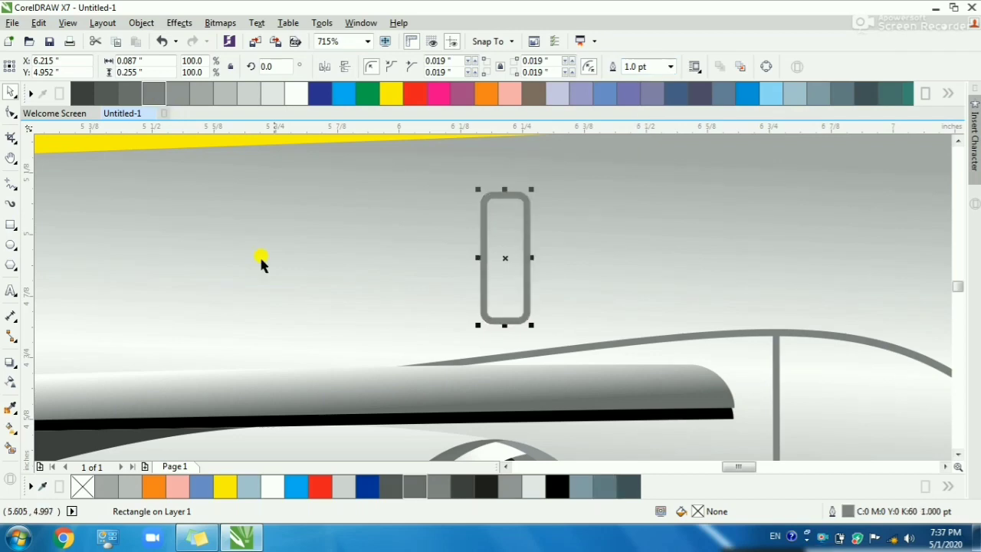
left_click(425, 315)
scroll(426, 316, "down", 3)
left_click(192, 273)
key("F2")
left_click_drag(191, 273, 755, 419)
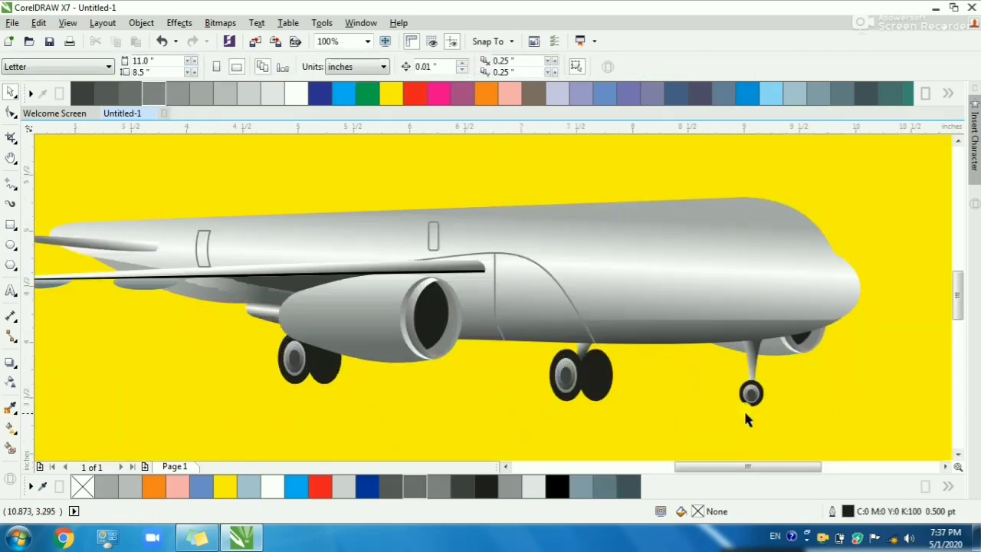
left_click_drag(463, 262, 463, 262)
left_click(490, 299)
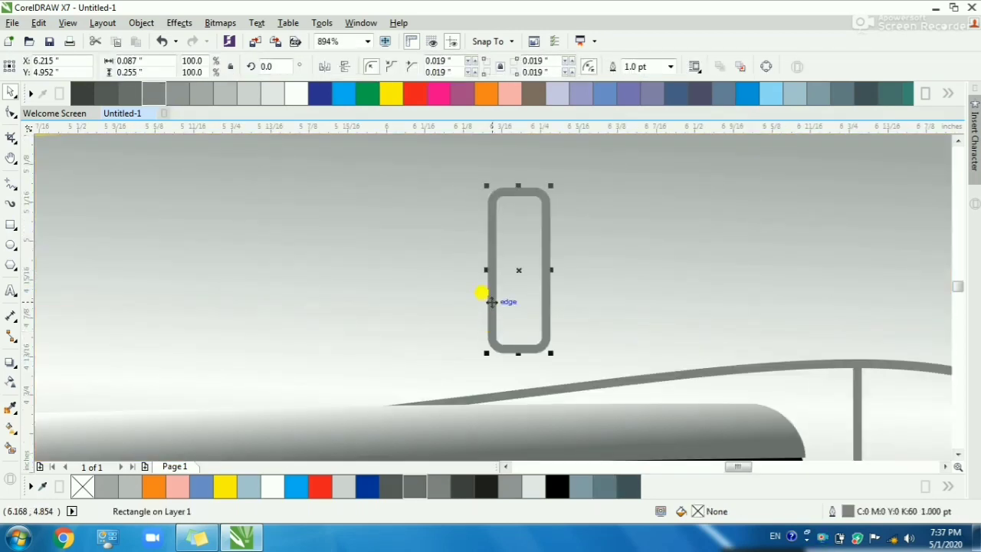
left_click_drag(490, 299, 491, 319)
scroll(492, 303, "down", 5)
- Draw a tall door rectangle about 0.22 by 0.70 inches on the forward fuselage, just behind the nose
left_click_drag(253, 263, 864, 410)
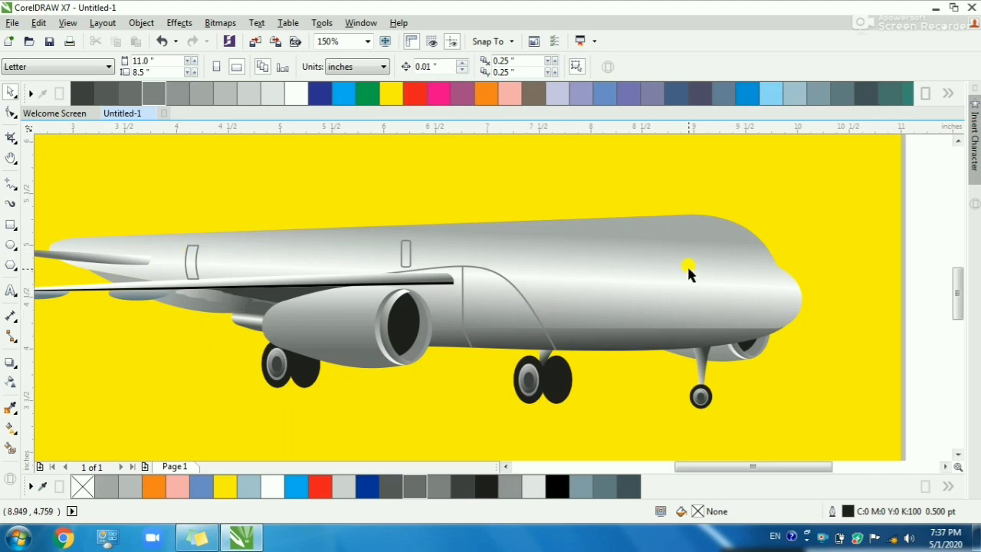
key("F6")
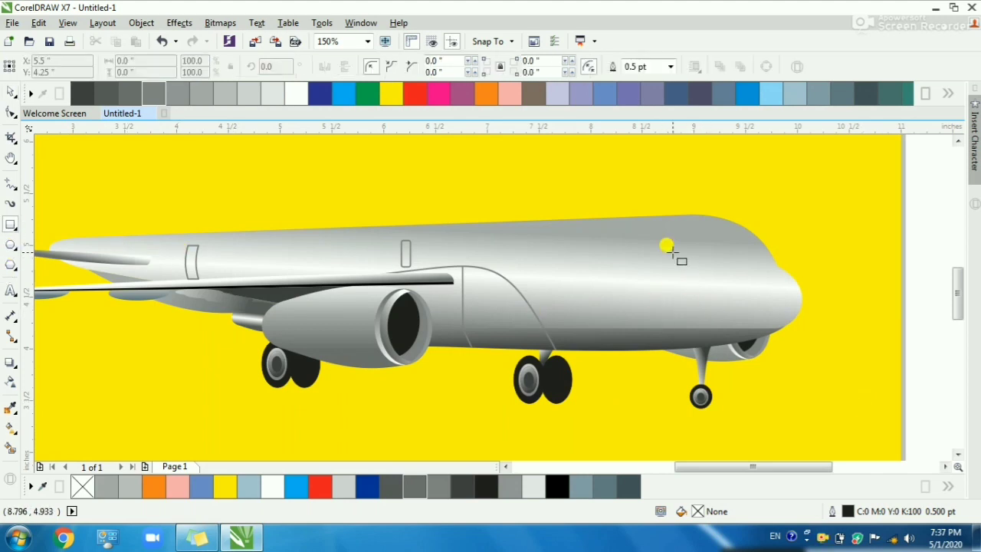
left_click_drag(672, 231, 694, 305)
key("F2")
left_click_drag(571, 206, 755, 345)
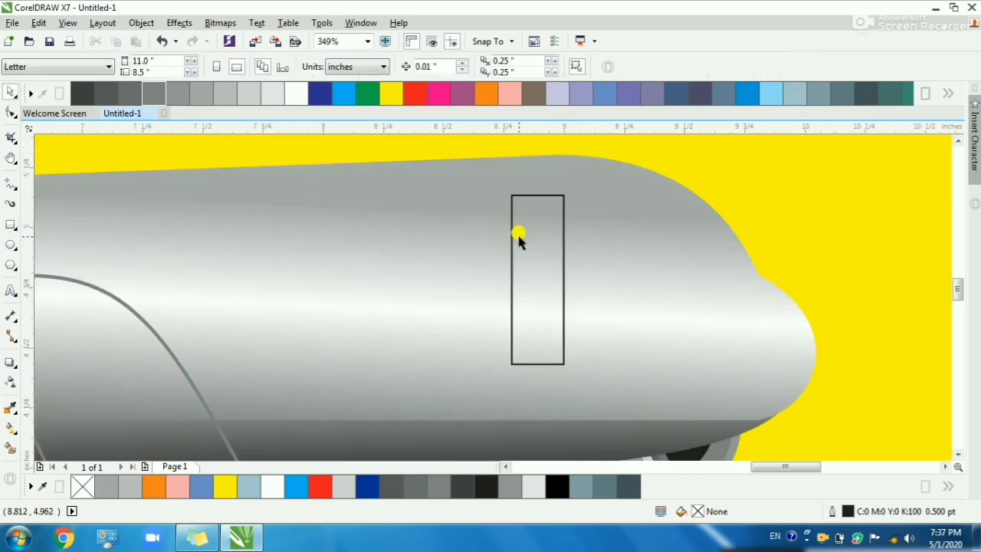
- Round the corners of the front door rectangle to about 0.029 inches
left_click(518, 235)
left_click(29, 118)
left_click(67, 115)
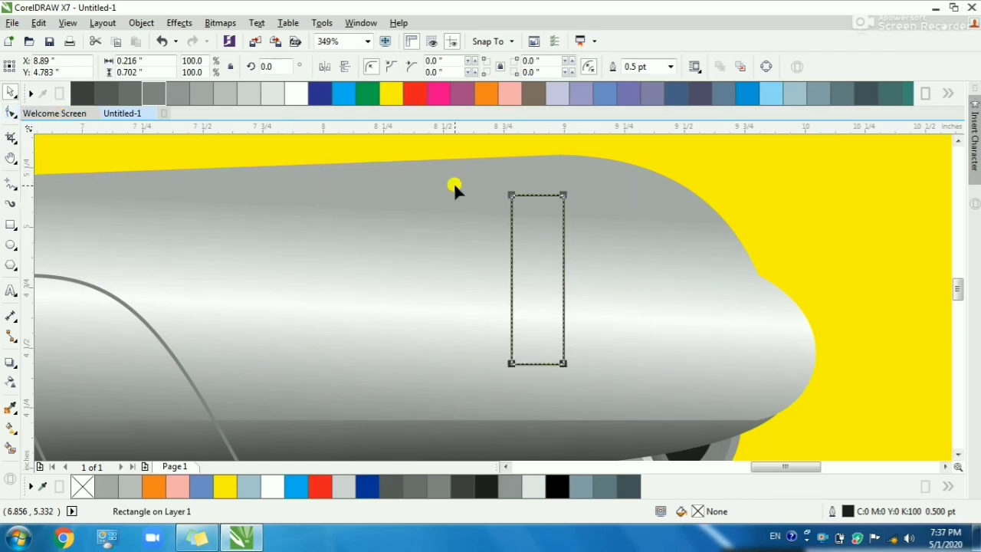
left_click_drag(511, 194, 512, 203)
key("space")
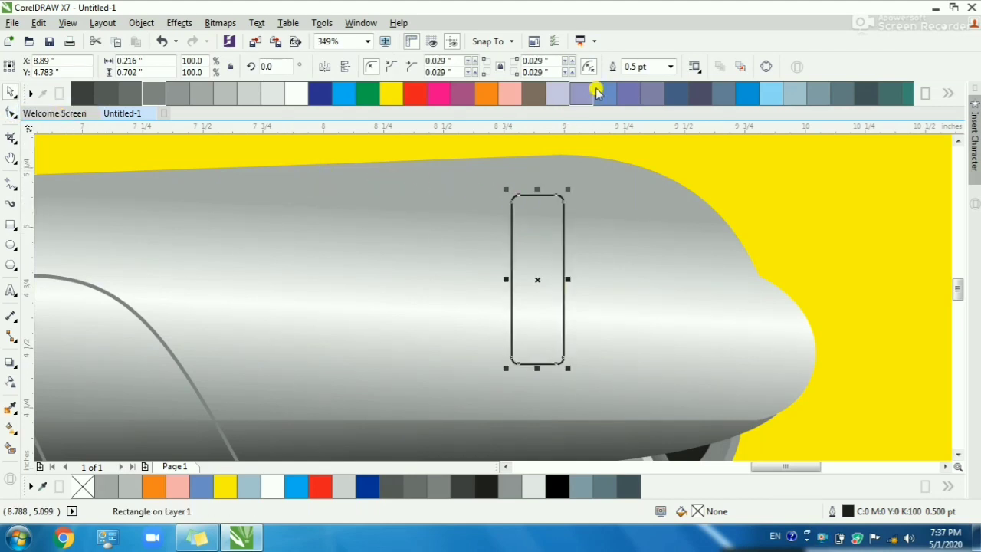
- Give the rounded front door a 1.0 pt outline in 60% black
left_click_drag(650, 67, 606, 69)
type("1")
key("Return")
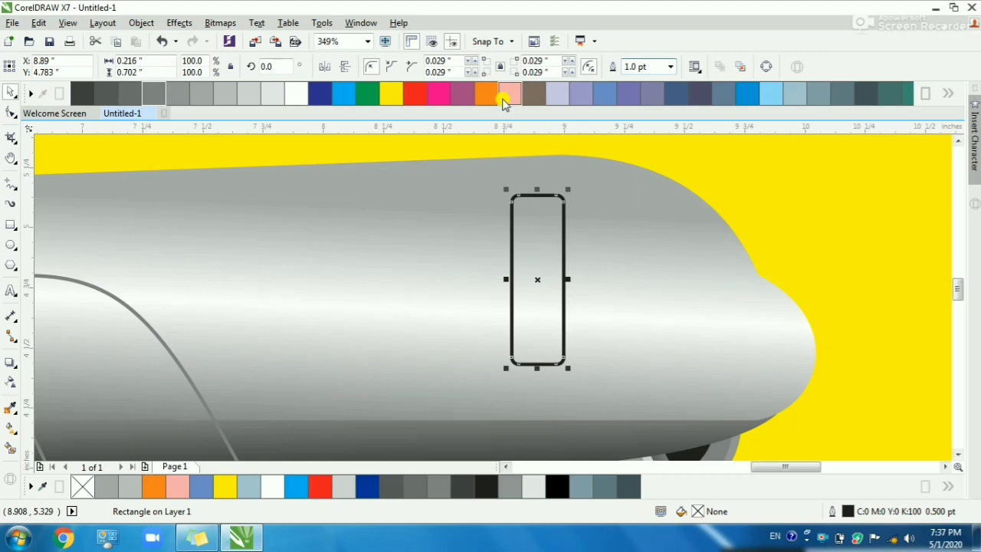
right_click(153, 94)
- Convert the front door to curves and bow both long sides toward the tail to follow the fuselage
left_click(768, 67)
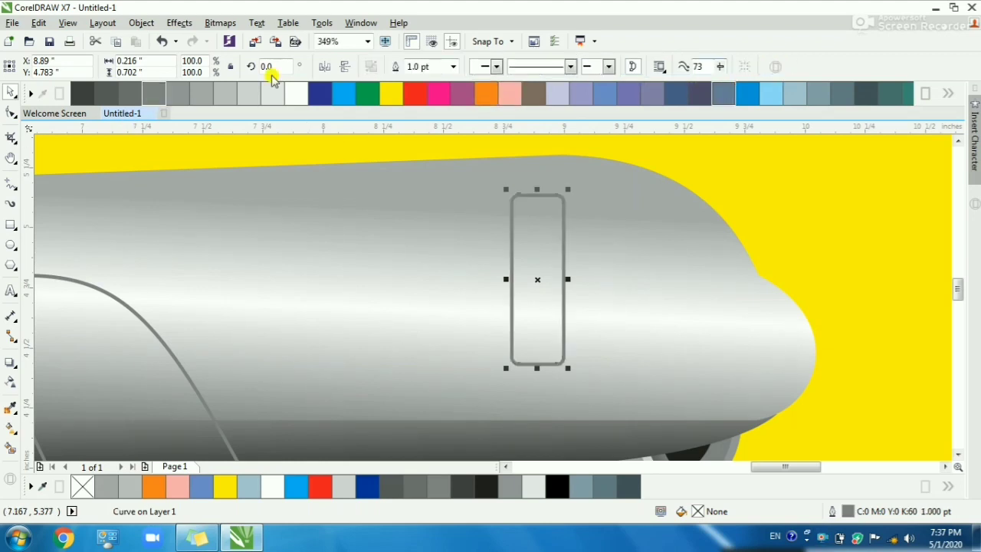
left_click(10, 113)
left_click_drag(457, 184, 605, 377)
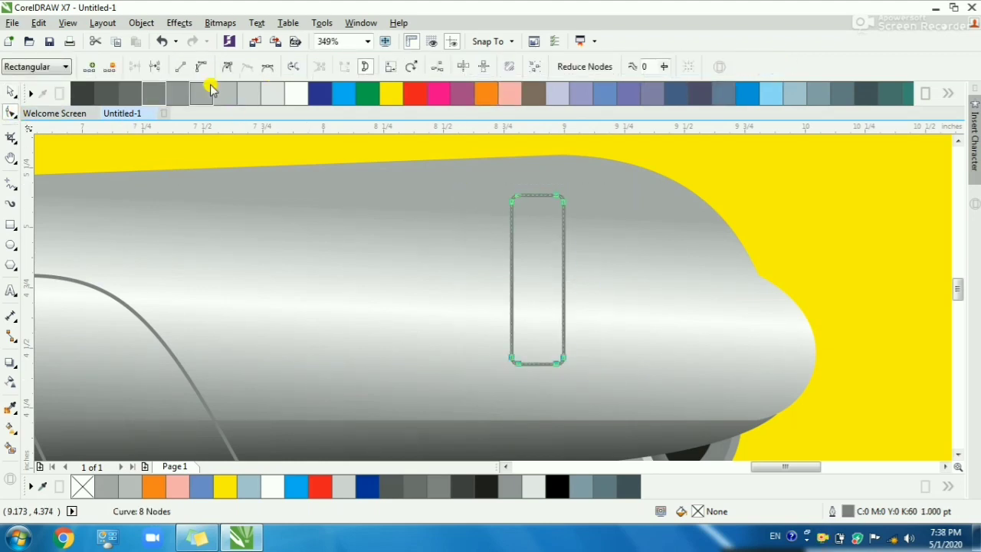
scroll(527, 256, "up", 2)
left_click_drag(498, 284, 493, 284)
left_click_drag(595, 282, 583, 281)
key("space")
key("Escape")
- Draw an open bracket of three straight segments, about 0.29 by 0.05 inches, just beneath the front door's lower edge
scroll(583, 281, "down", 2)
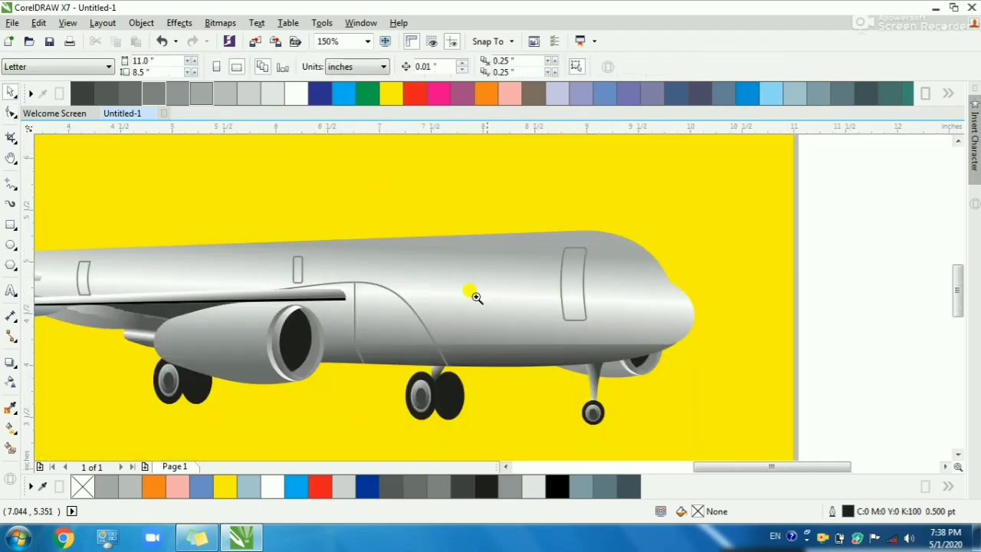
scroll(648, 364, "up", 3)
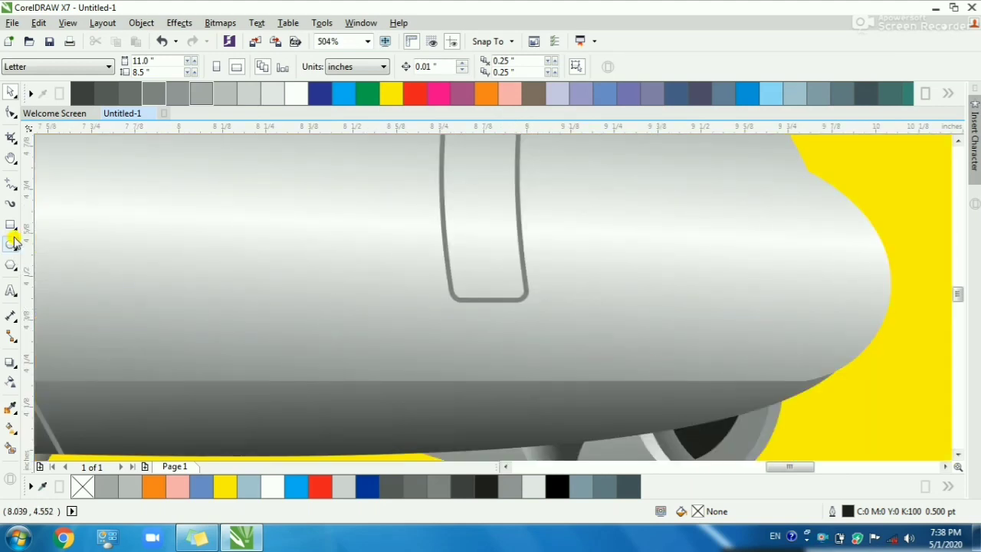
scroll(636, 345, "up", 3)
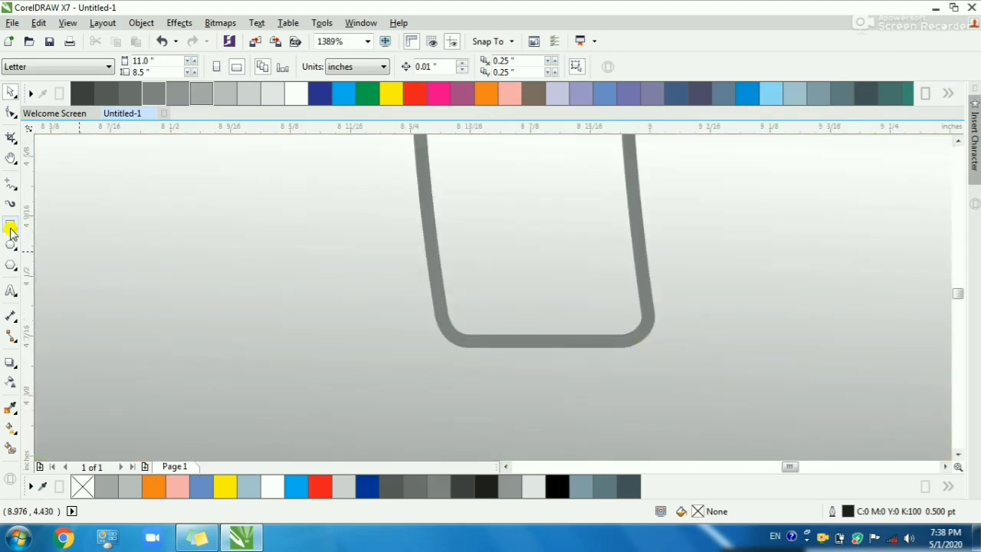
left_click(11, 227)
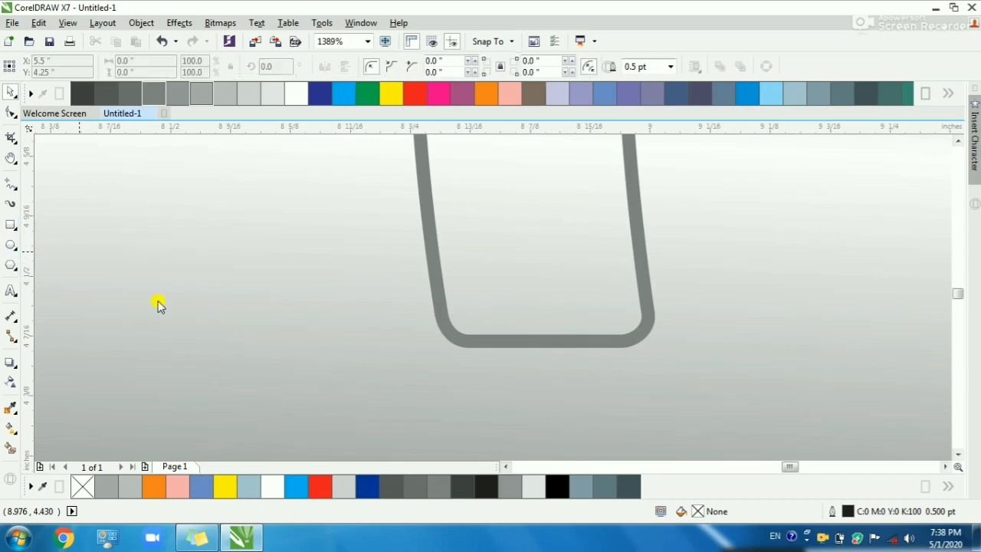
left_click(418, 342)
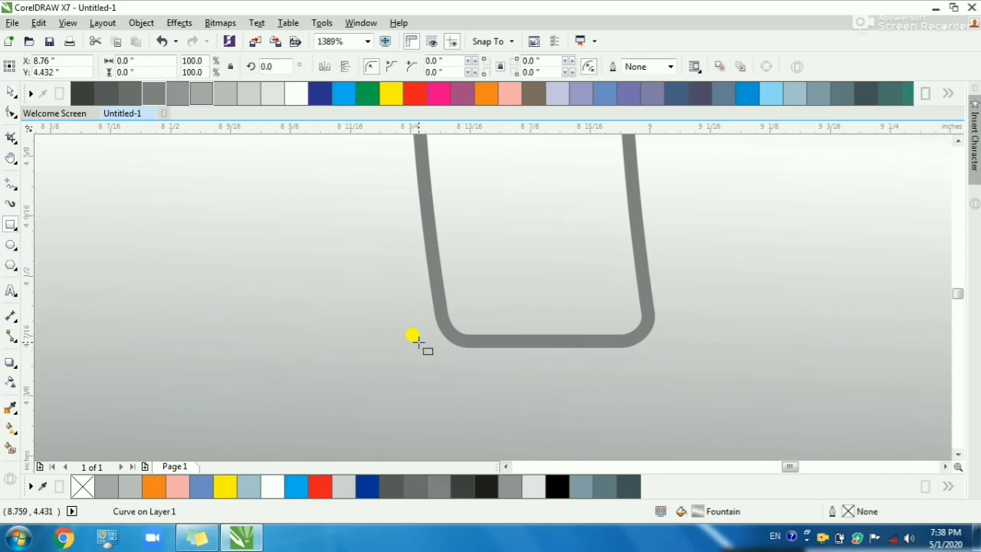
left_click(16, 187)
left_click(411, 340)
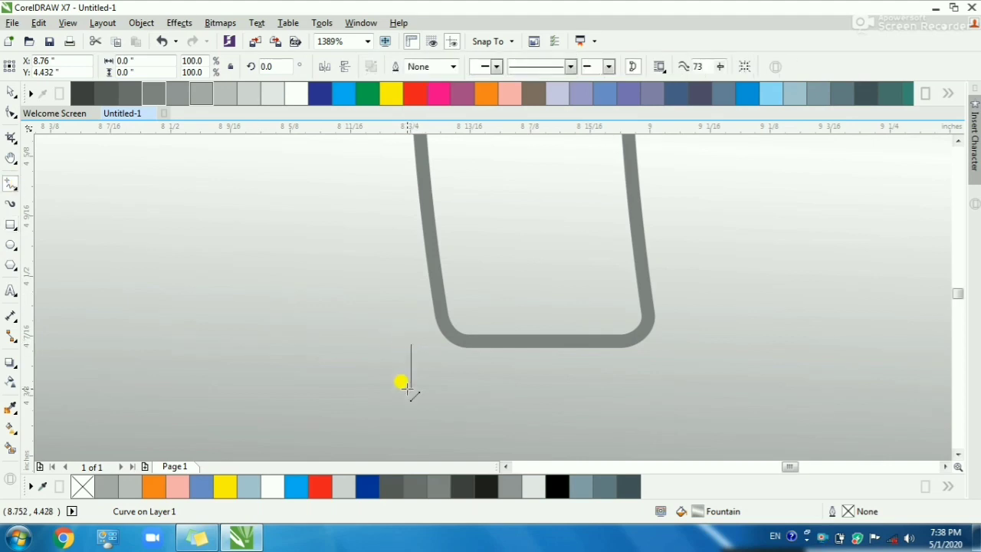
left_click(411, 394)
left_click(411, 392)
double_click(693, 391)
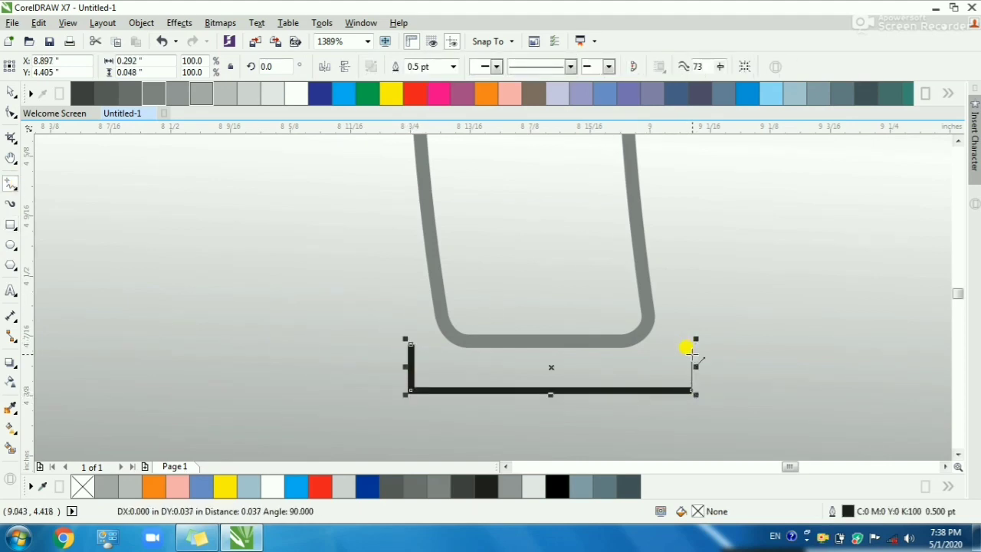
left_click(692, 355)
key("F10")
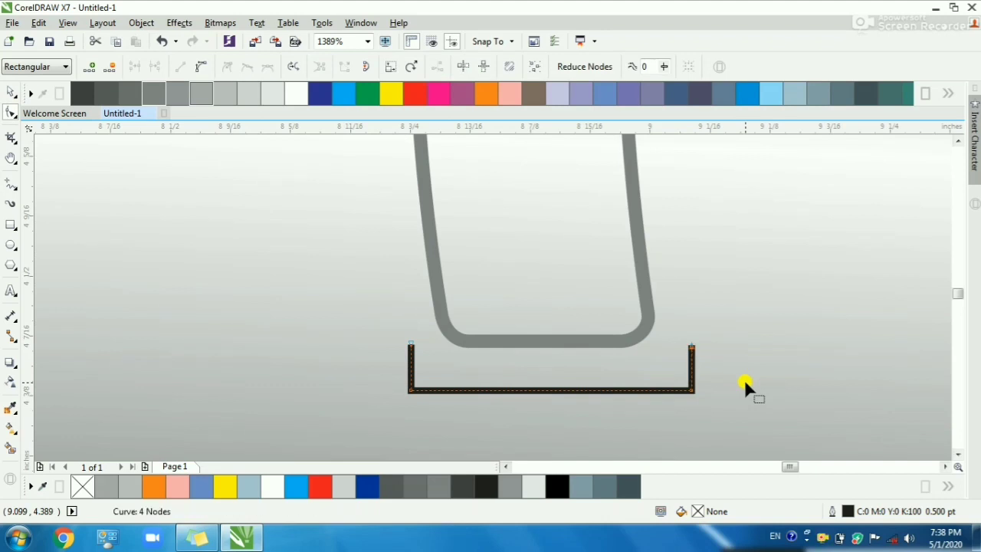
- Skew the bracket so its short ends slant like the door sides, and set its outline width to 2.0 pt
key("space")
left_click(603, 390)
left_click_drag(552, 396, 536, 381)
scroll(566, 400, "up", 1)
scroll(556, 393, "up", 1)
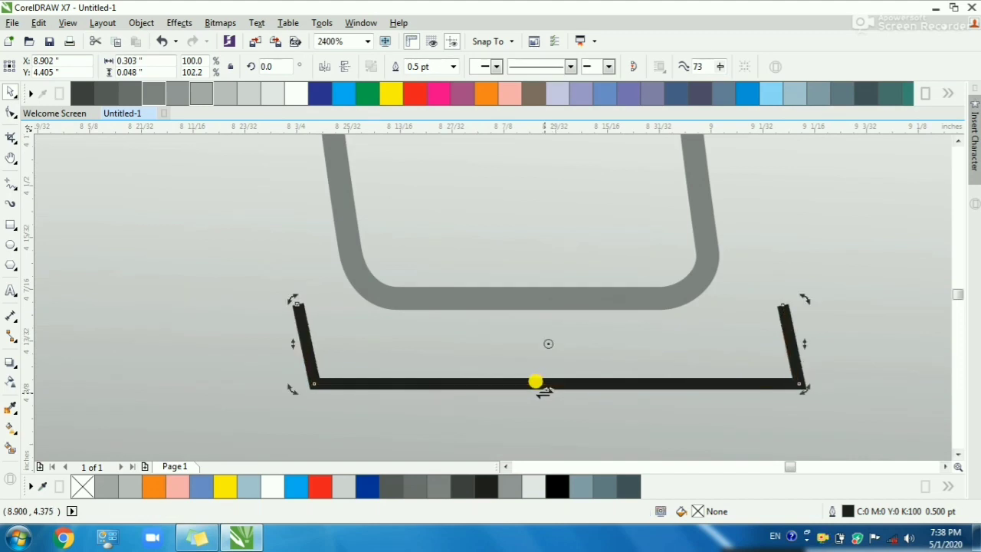
left_click(444, 66)
type("2")
key("Return")
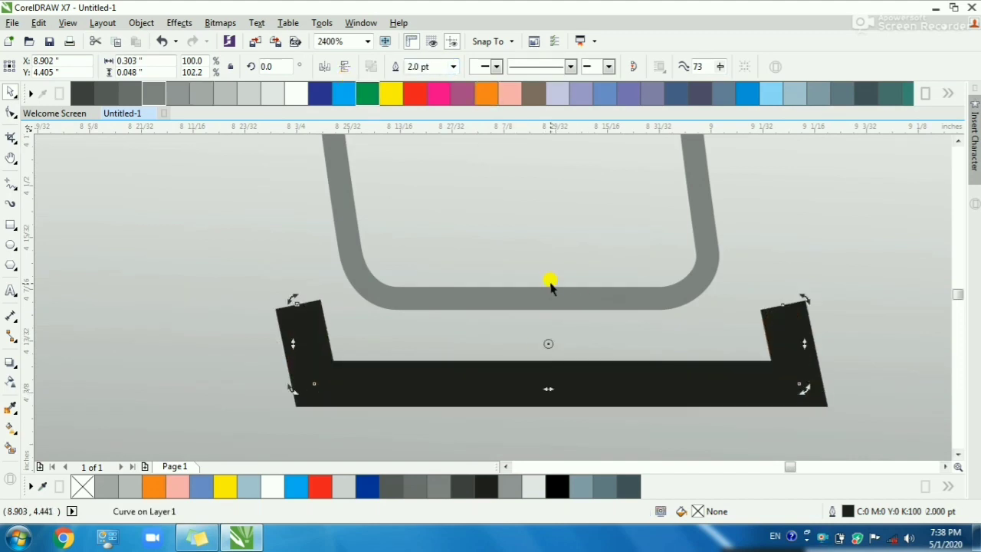
- Delete the bracket's two lower corner nodes to turn it into a single curved line under the door
left_click(10, 114)
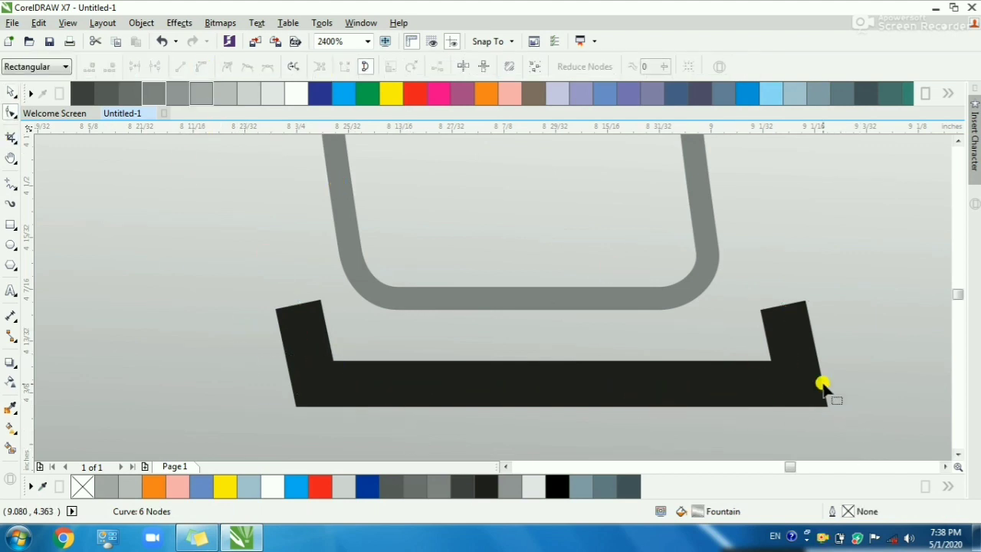
left_click(800, 383)
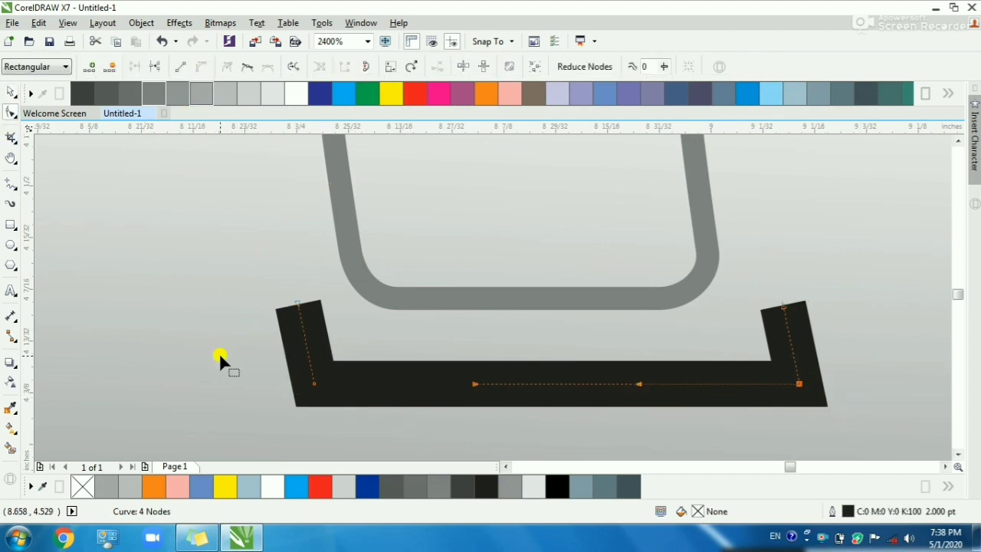
left_click_drag(220, 356, 325, 414)
key("Delete")
left_click_drag(723, 350, 812, 400)
key("Delete")
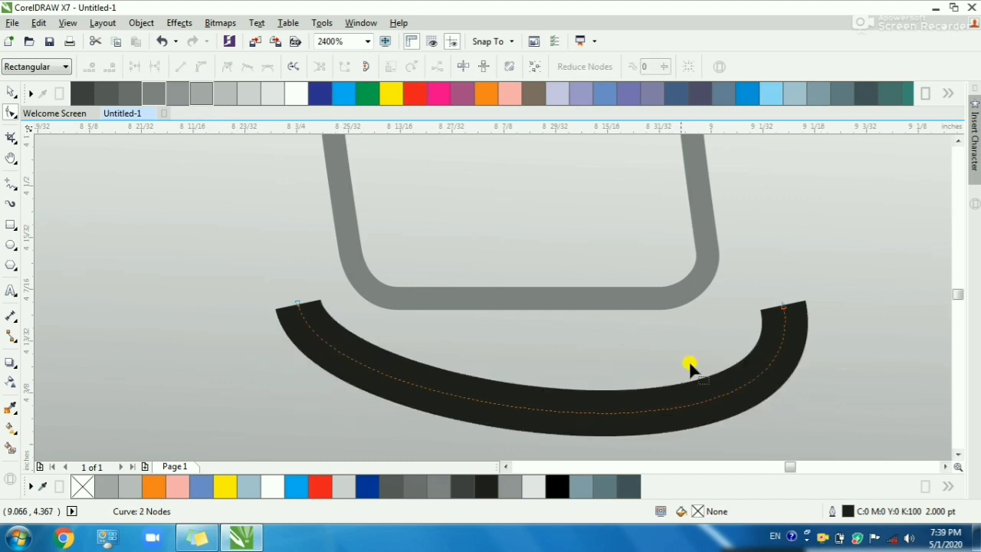
- Adjust the control handles at both ends of the curved line to make an even, symmetrical bow beneath the door
left_click_drag(268, 278, 386, 377)
left_click_drag(320, 412, 241, 416)
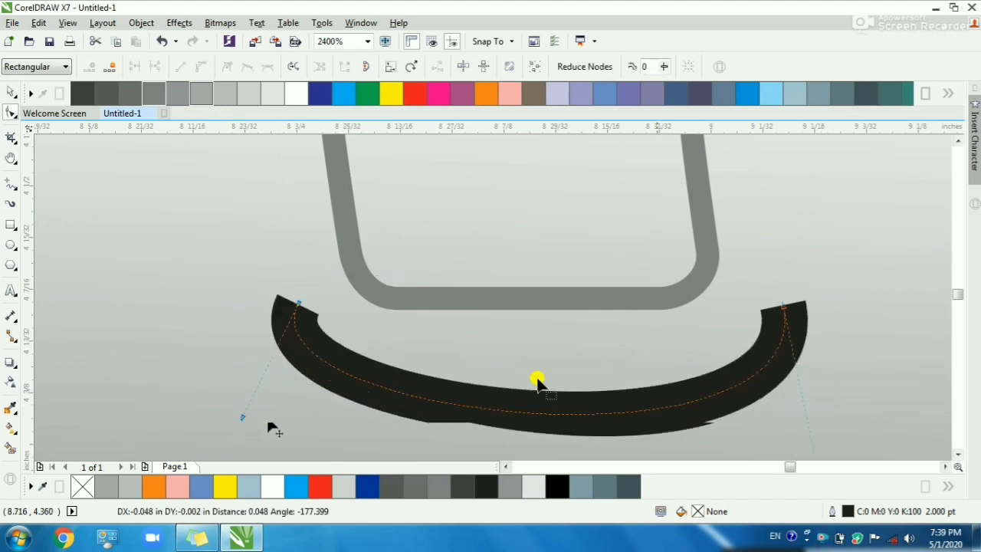
scroll(702, 311, "down", 1)
left_click_drag(759, 397, 740, 374)
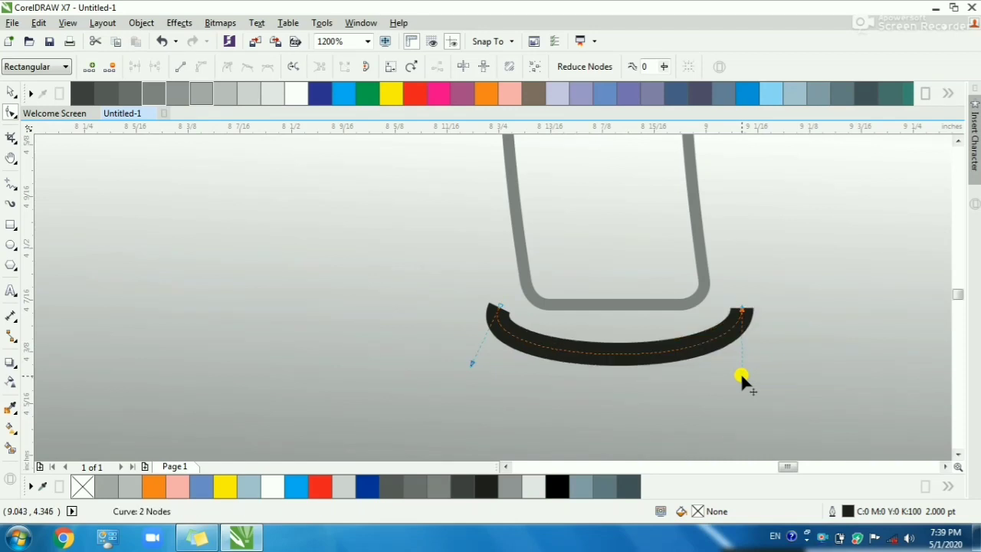
- Give the curved line under the front door round line caps
key("space")
key("F12")
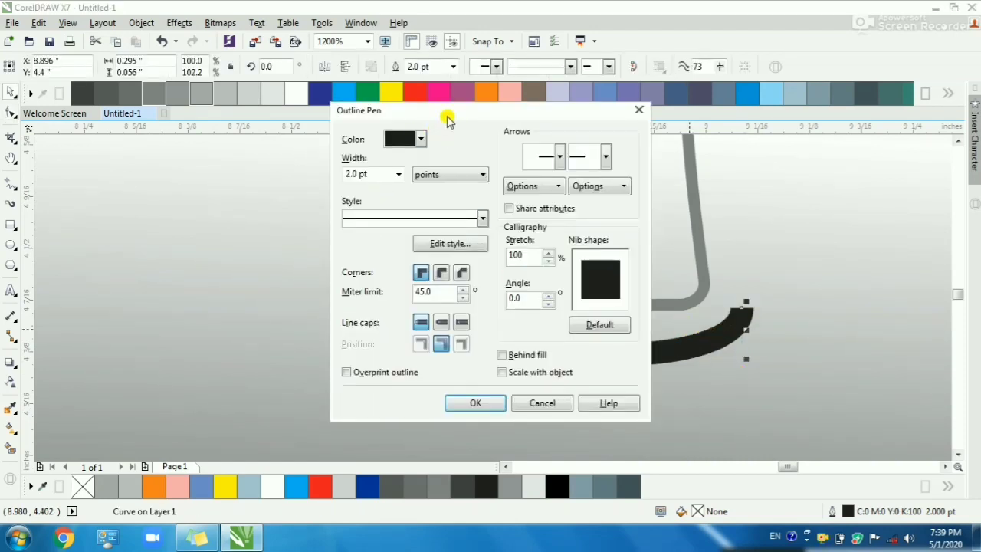
left_click_drag(447, 119, 255, 93)
left_click(249, 297)
left_click(282, 377)
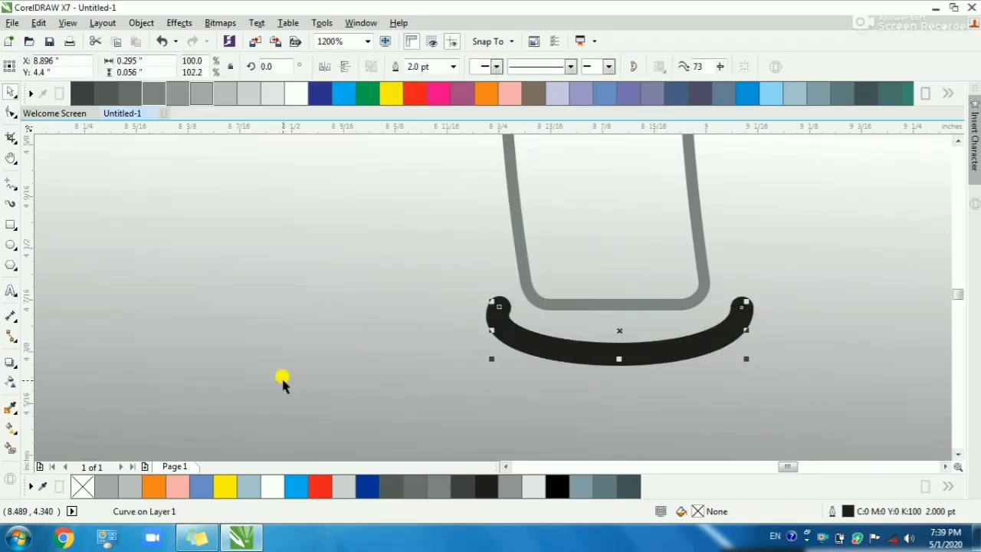
- Convert the curved line's outline to an object and fill it with a dark gray
scroll(700, 343, "down", 4)
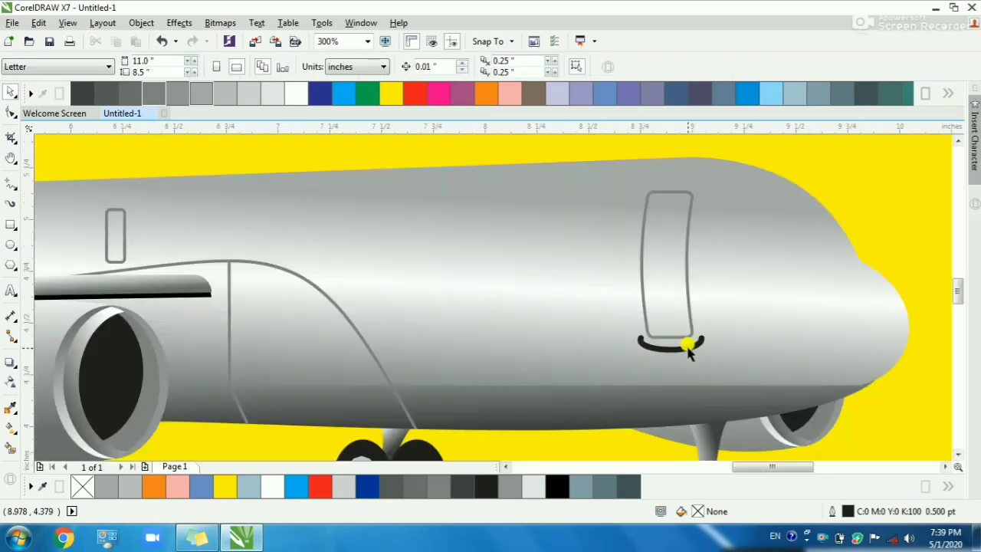
left_click_drag(590, 319, 725, 368)
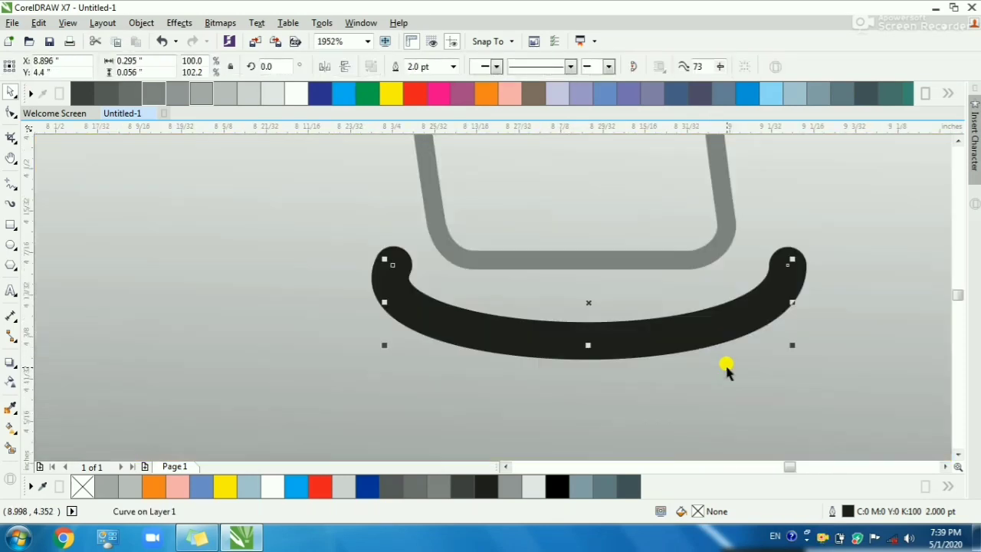
key("ctrl+shift+q")
left_click(145, 94)
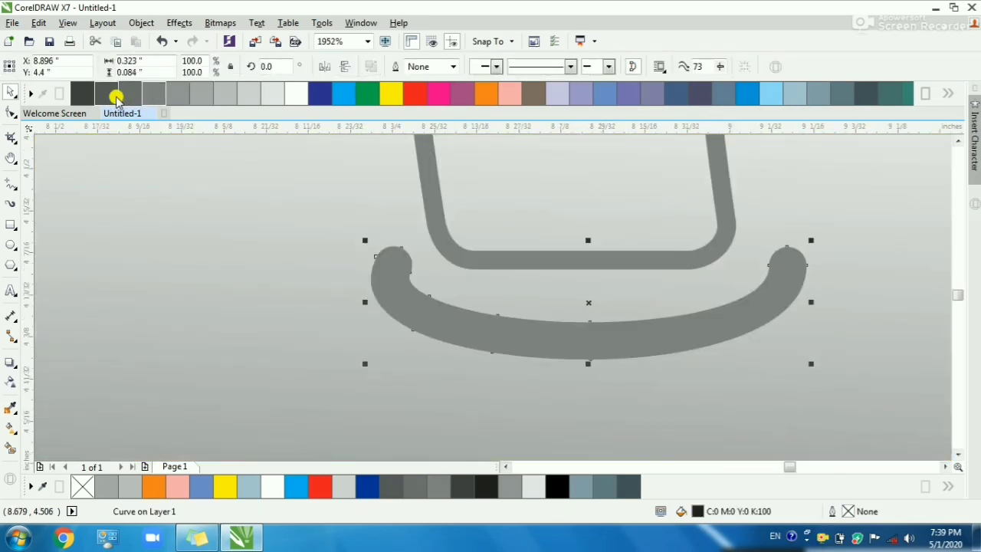
left_click(111, 96)
left_click(289, 218)
scroll(442, 337, "down", 2)
key("Escape")
- Draw a straight horizontal line about 4.54 inches long across the fuselage from beside the rear door to the front door
scroll(462, 357, "down", 6)
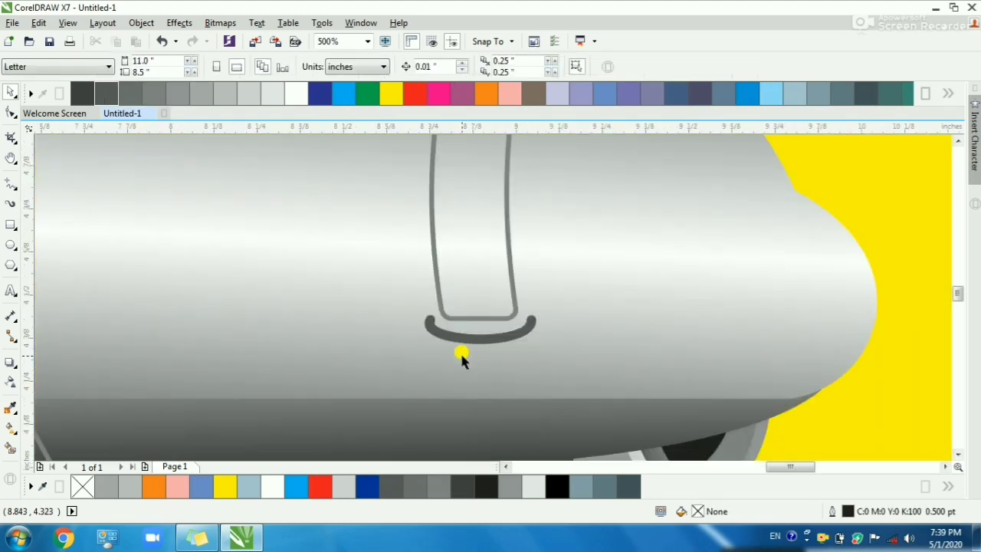
scroll(614, 361, "down", 2)
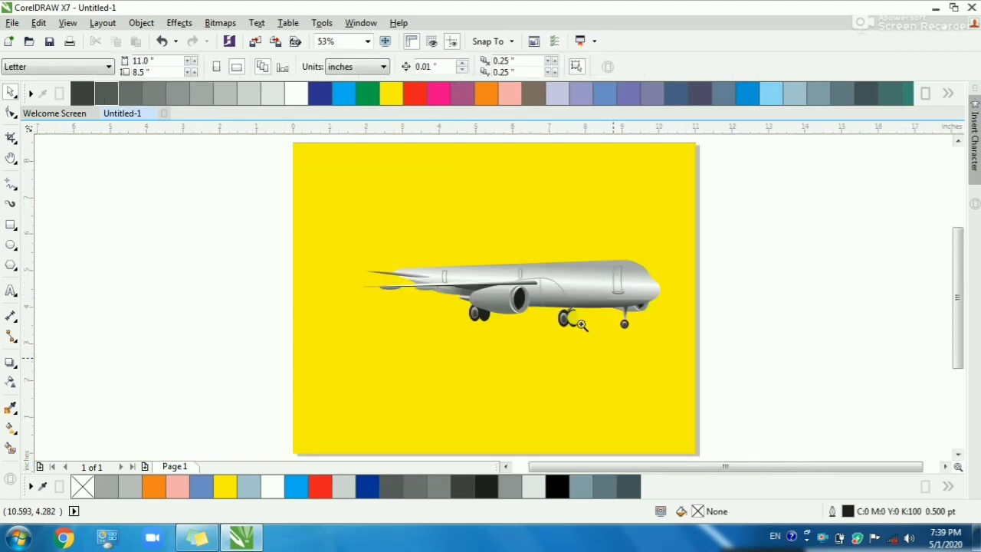
left_click_drag(358, 235, 712, 345)
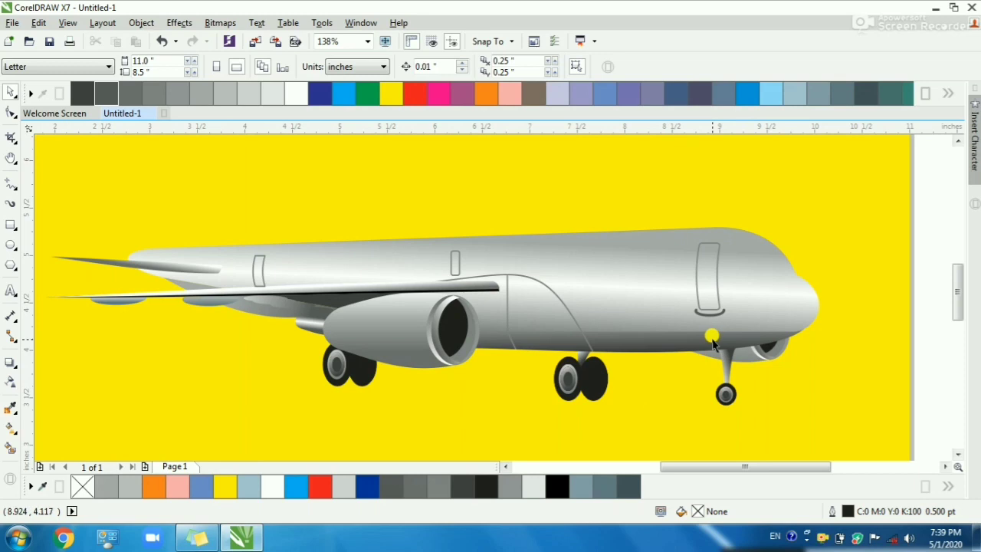
left_click(11, 186)
key("F2")
left_click_drag(151, 212, 755, 376)
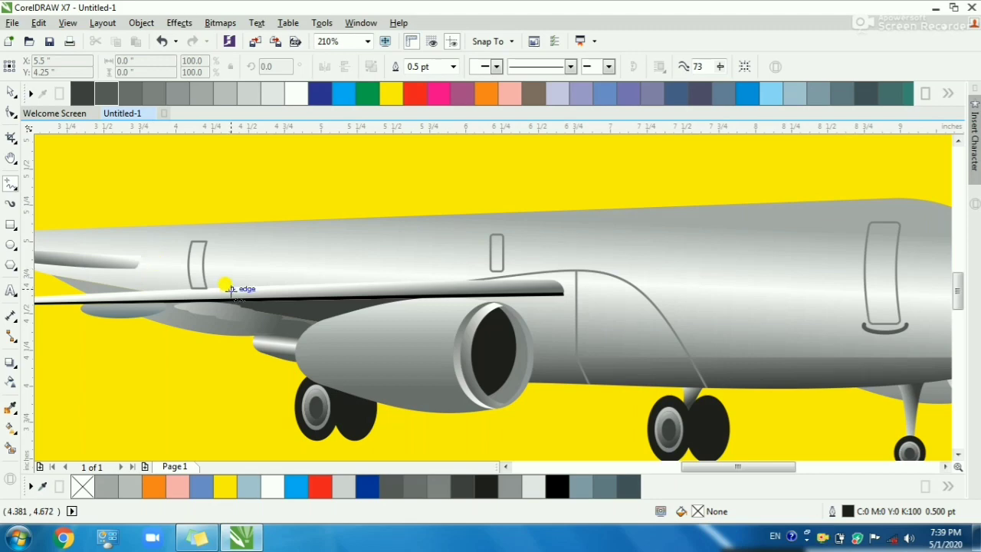
left_click(221, 263)
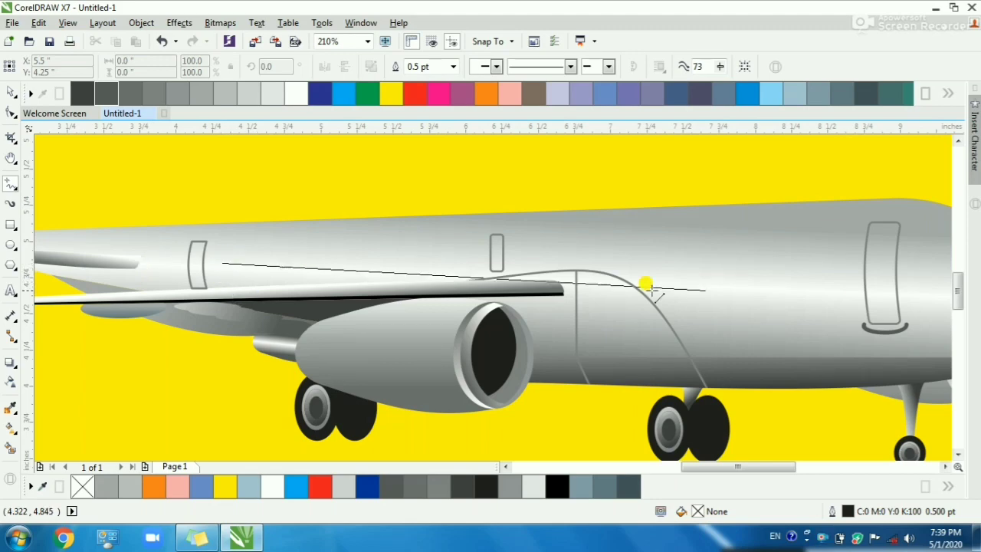
left_click(875, 261)
key("space")
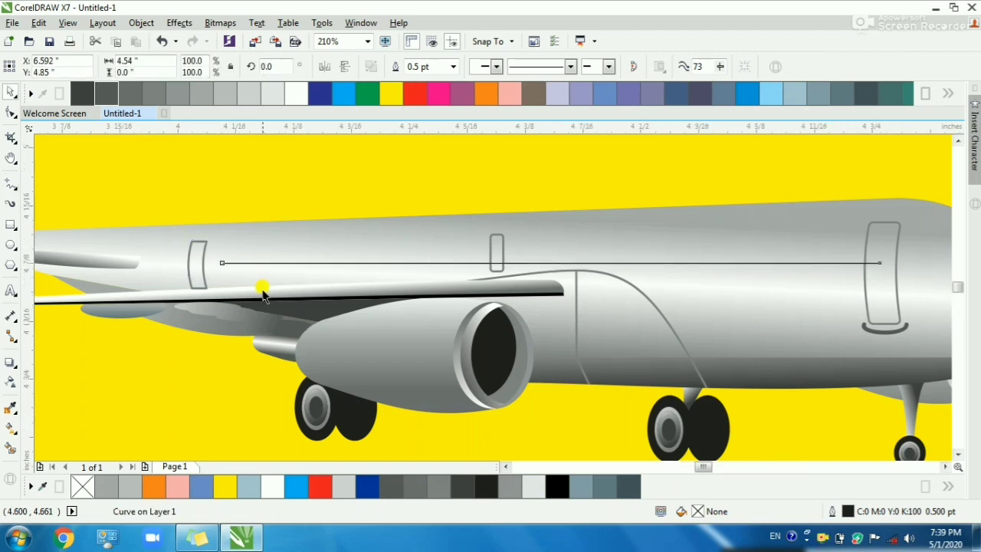
- Draw a small upright ellipse about 0.027 by 0.075 inches beside the rear door and move it above the fuselage
scroll(262, 284, "up", 5)
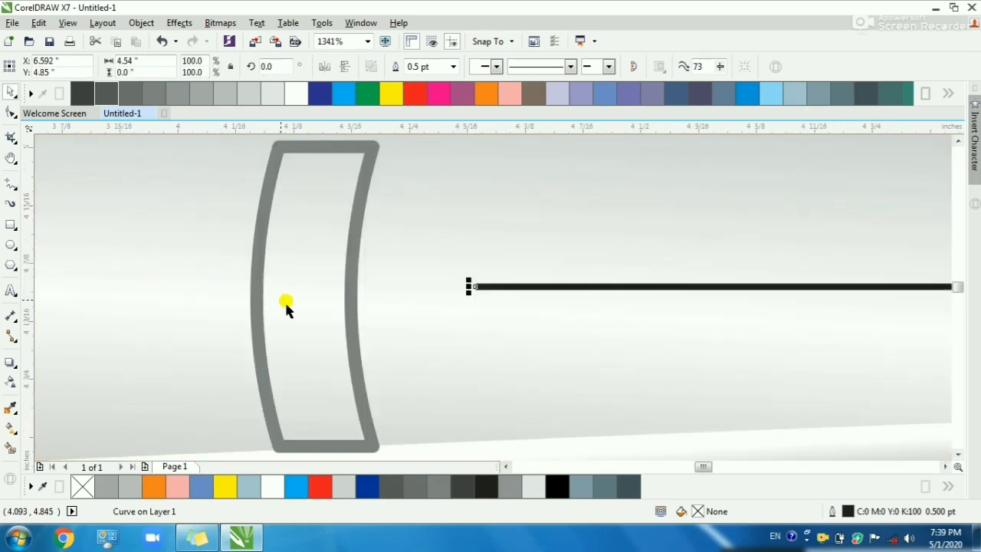
left_click(10, 248)
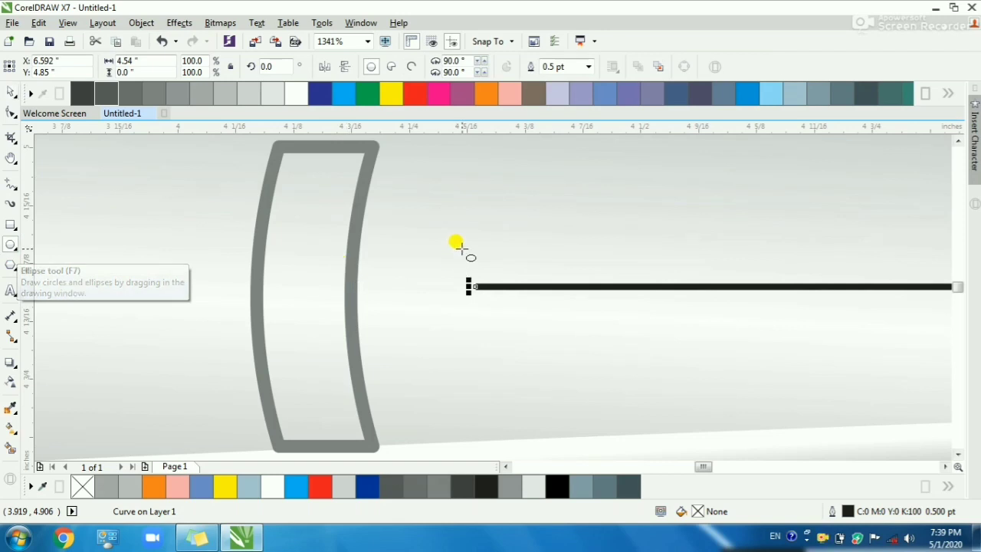
left_click_drag(461, 248, 483, 314)
scroll(471, 295, "down", 5)
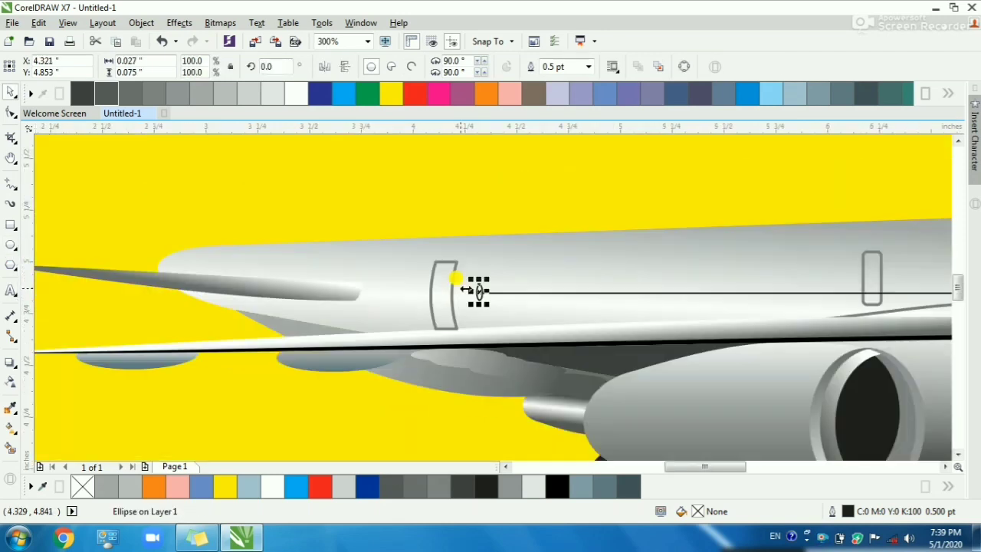
left_click_drag(634, 279, 869, 308)
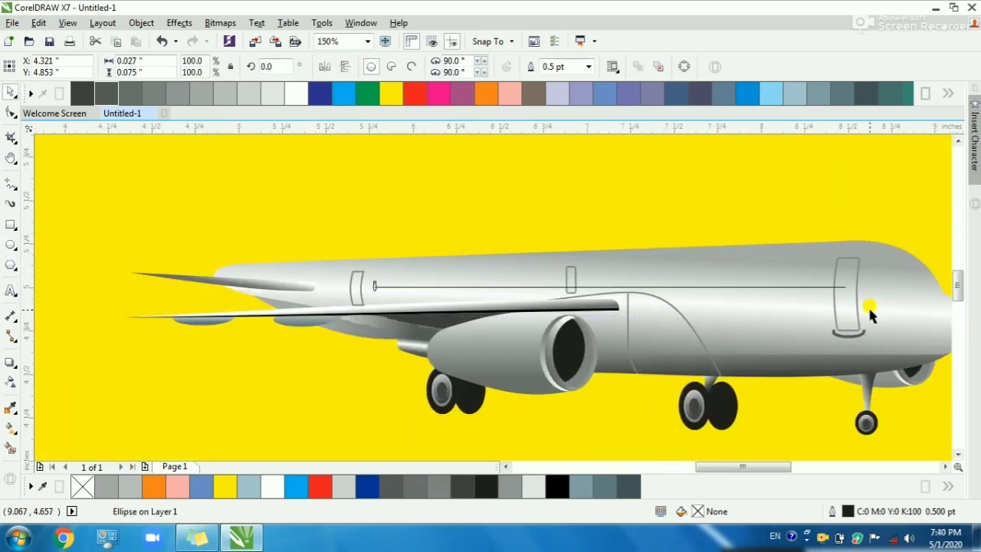
left_click_drag(120, 310, 134, 230)
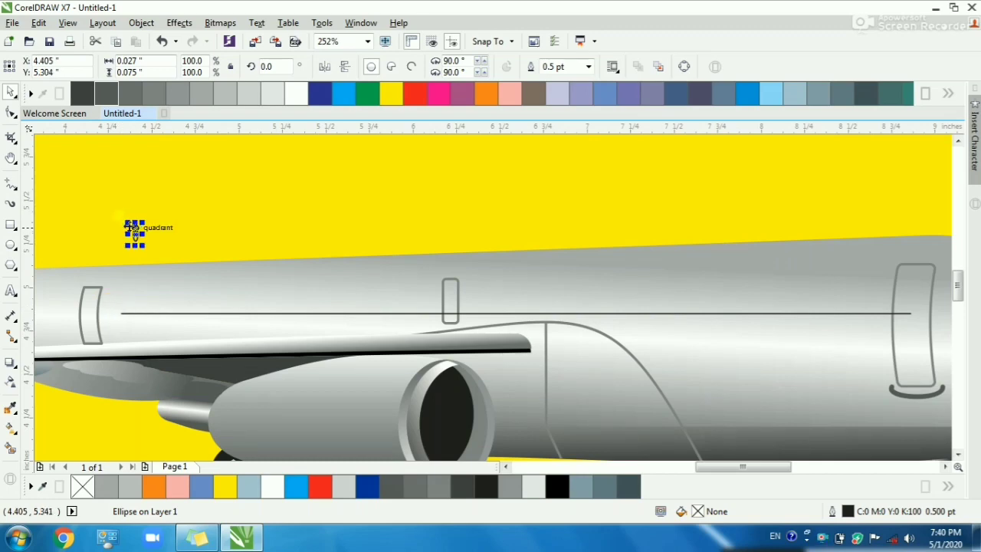
- Fill the small ellipse with black and remove its outline
key("F7")
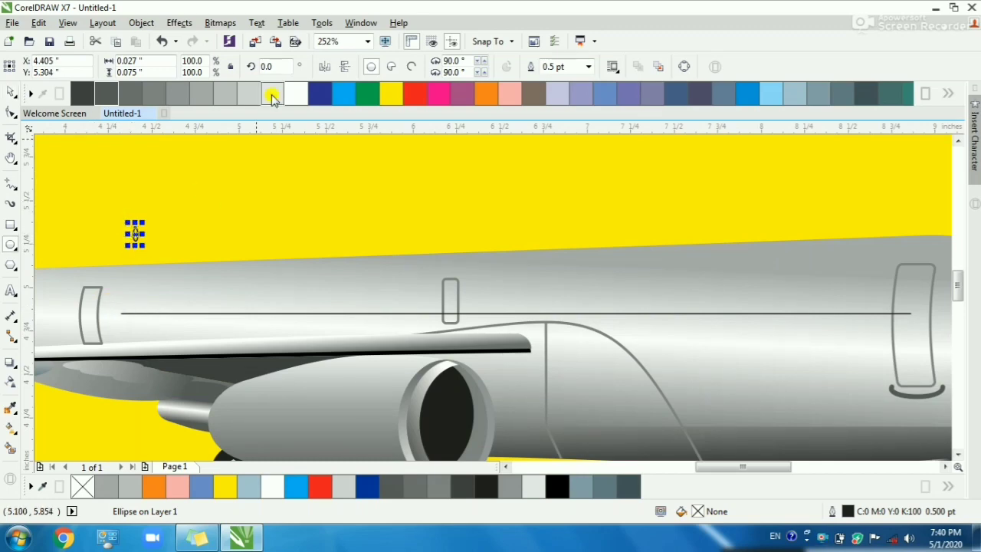
left_click(949, 93)
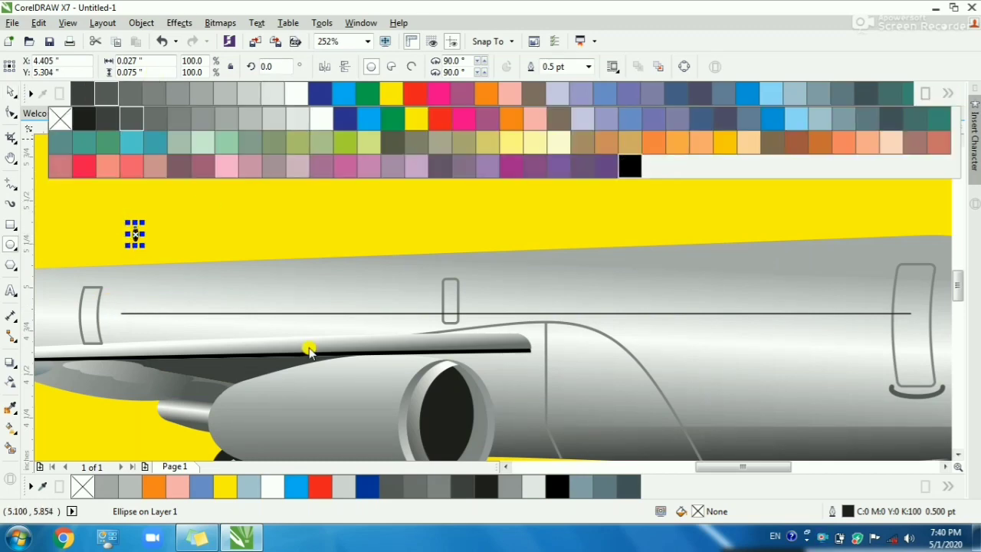
left_click(516, 138)
left_click(588, 67)
left_click(556, 80)
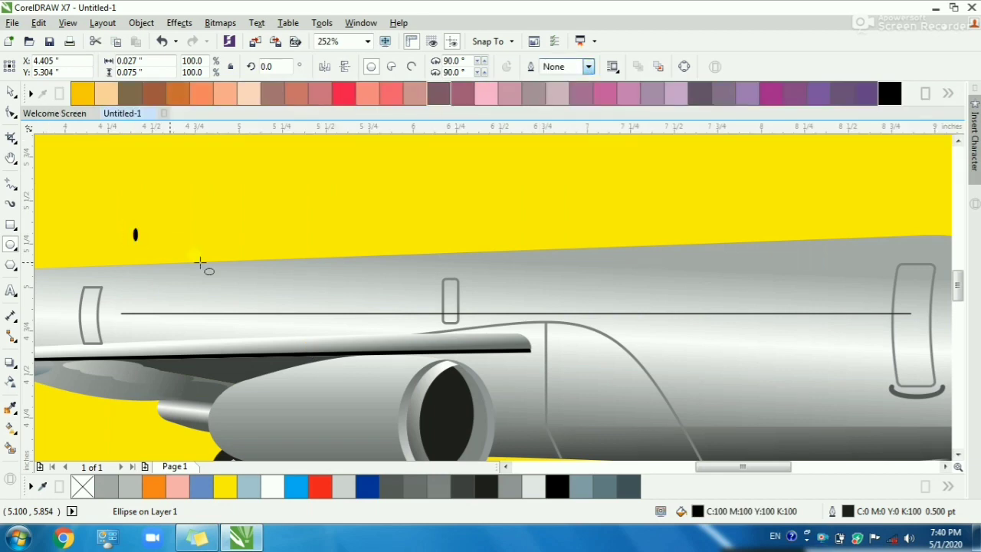
key("Escape")
key("space")
- Enlarge the black ellipse to about 0.037 inches wide and 0.081 inches high
key("F2")
left_click_drag(103, 217, 186, 261)
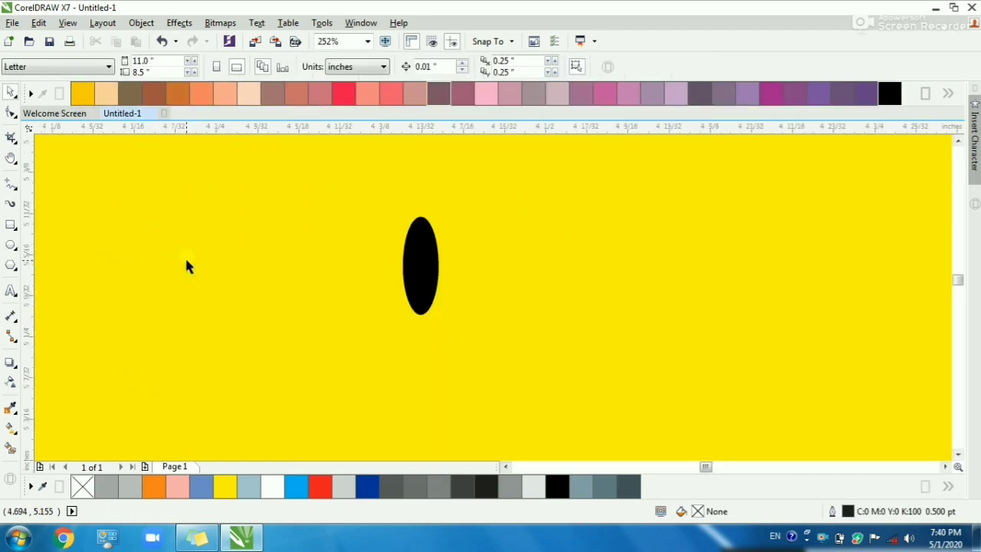
left_click(422, 260)
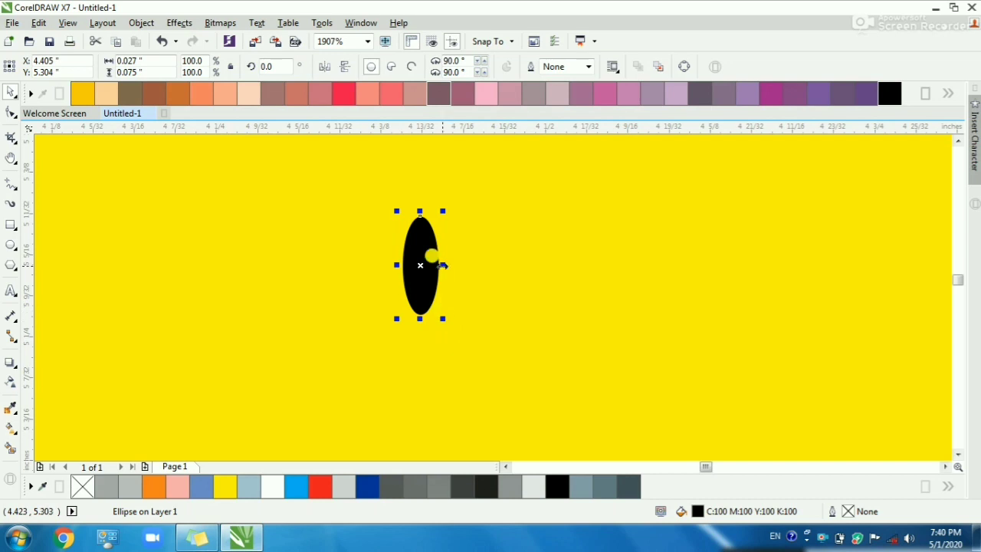
left_click_drag(442, 266, 451, 270)
left_click_drag(451, 320, 456, 328)
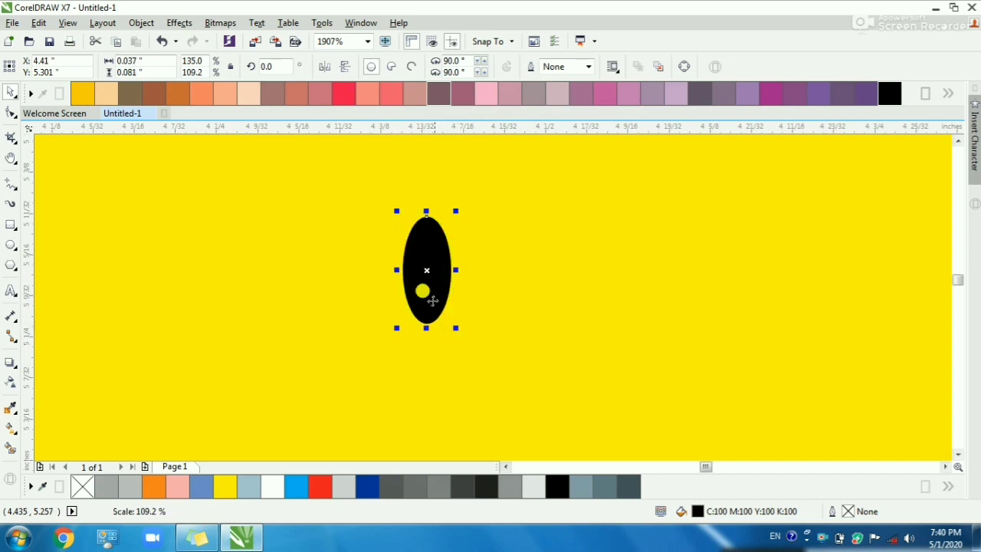
scroll(422, 292, "down", 3)
key("Escape")
- Copy the black ellipse horizontally toward the front and blend the two ellipses into a row with 40 steps
key("F2")
left_click_drag(317, 222, 933, 334)
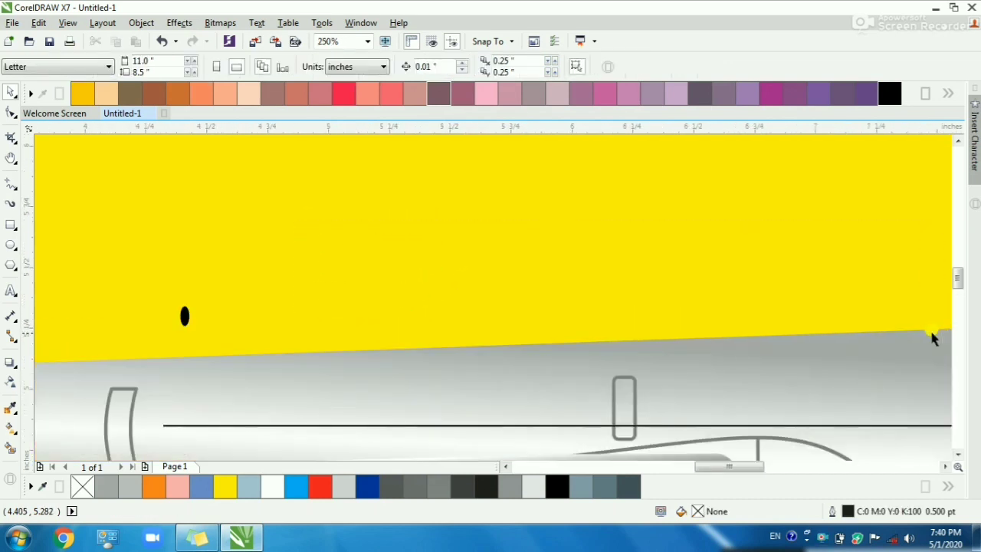
left_click_drag(182, 318, 772, 317)
left_click(16, 378)
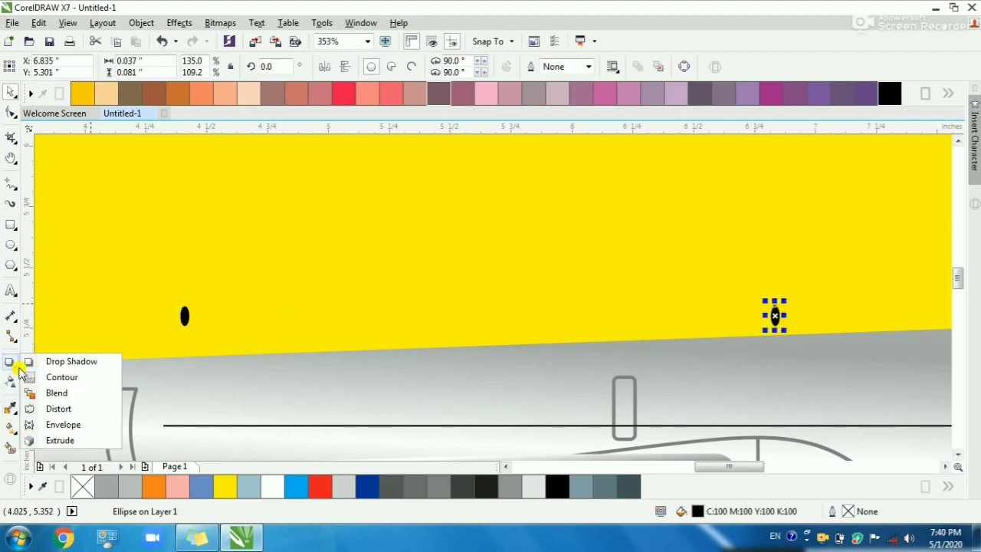
left_click(54, 393)
left_click_drag(184, 319, 780, 325)
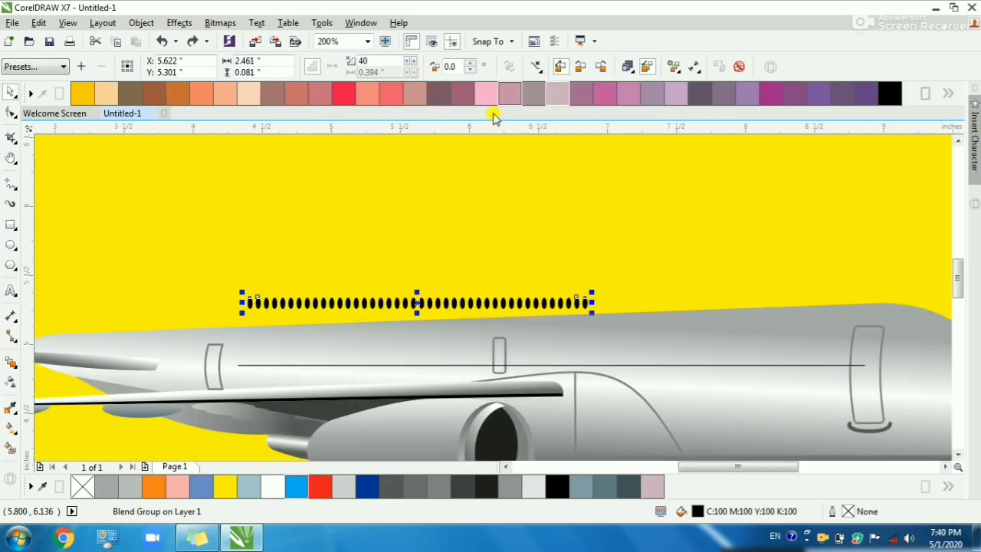
- Attach the blended row of ellipses to the horizontal guide line across the fuselage as its new path
left_click(536, 68)
left_click(557, 85)
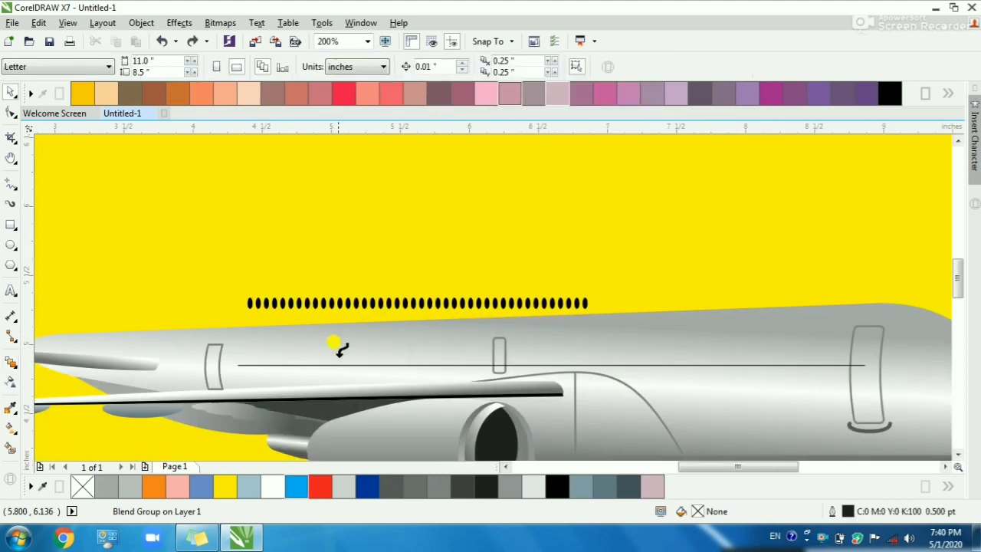
left_click(338, 363)
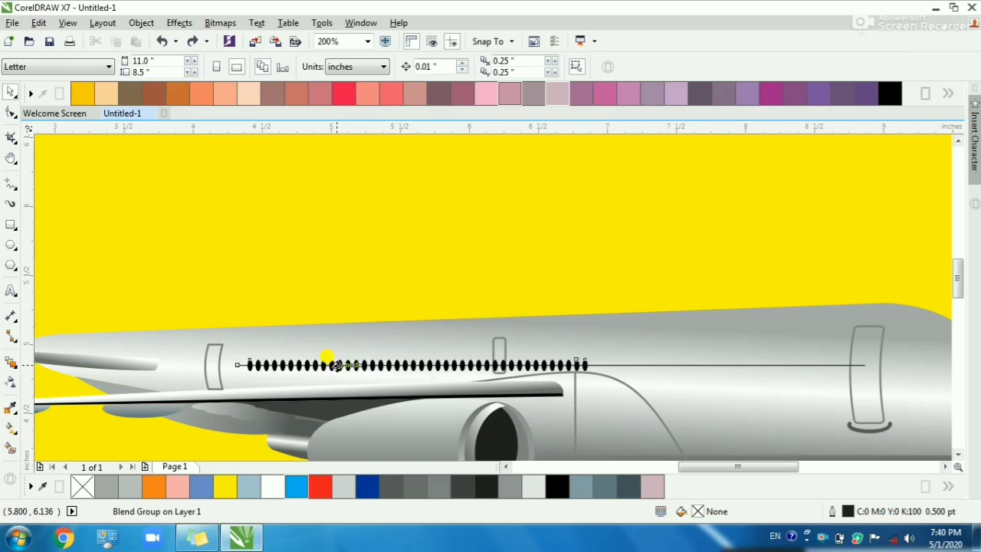
left_click(278, 277)
- Stretch the window row along the guide line by moving its end ellipses to the front door and the line's rear end
key("F2")
left_click_drag(158, 278, 887, 429)
left_click_drag(574, 312, 926, 311)
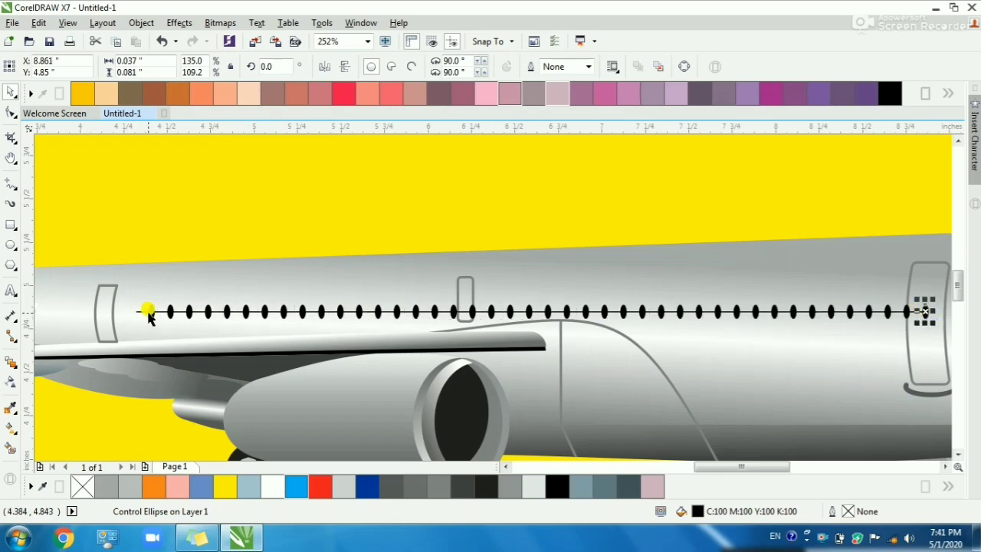
left_click_drag(148, 316, 136, 312)
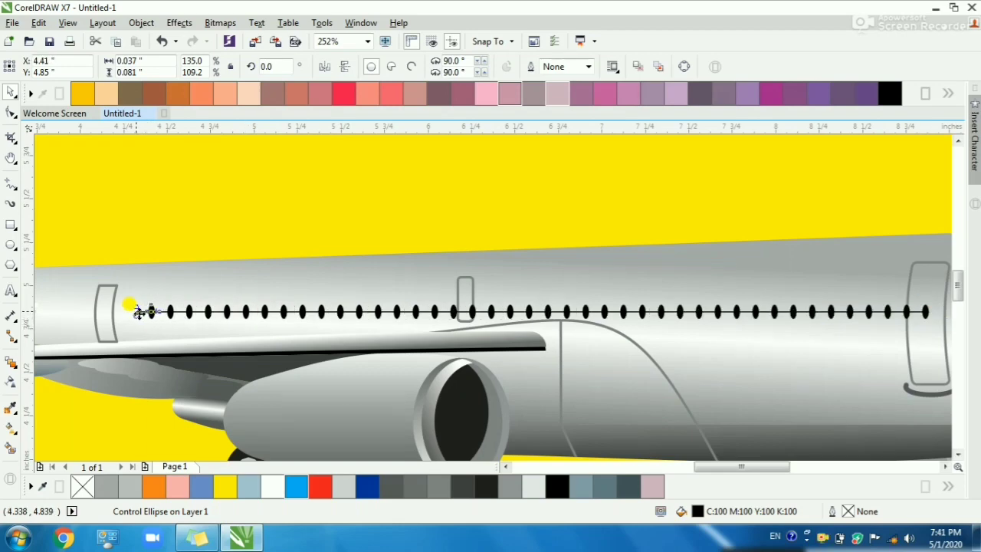
- Increase the window blend to 60 steps
left_click(399, 311)
left_click(364, 61)
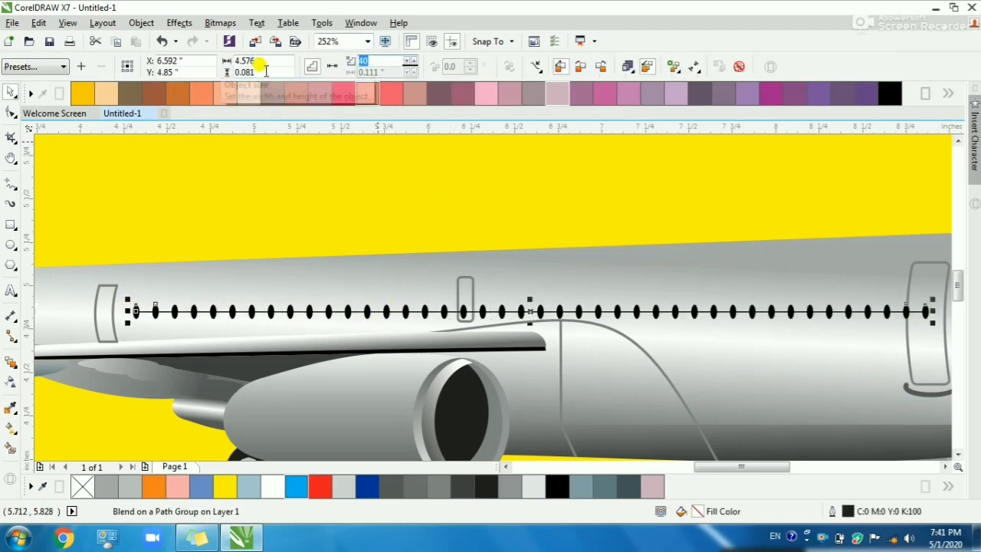
type("60")
key("Return")
scroll(297, 218, "down", 3)
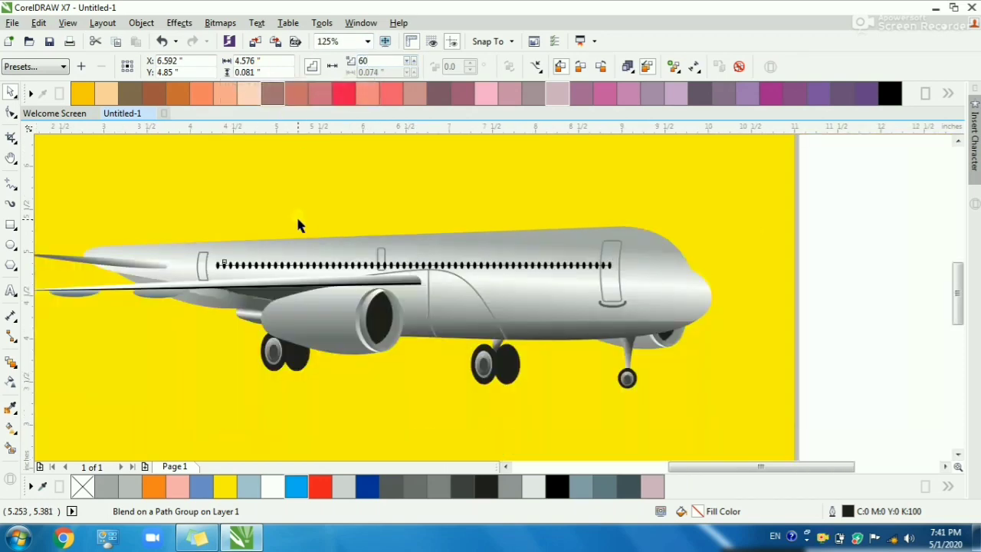
key("Escape")
- Break the window blend apart from its path and delete the horizontal guide line
scroll(659, 337, "up", 2)
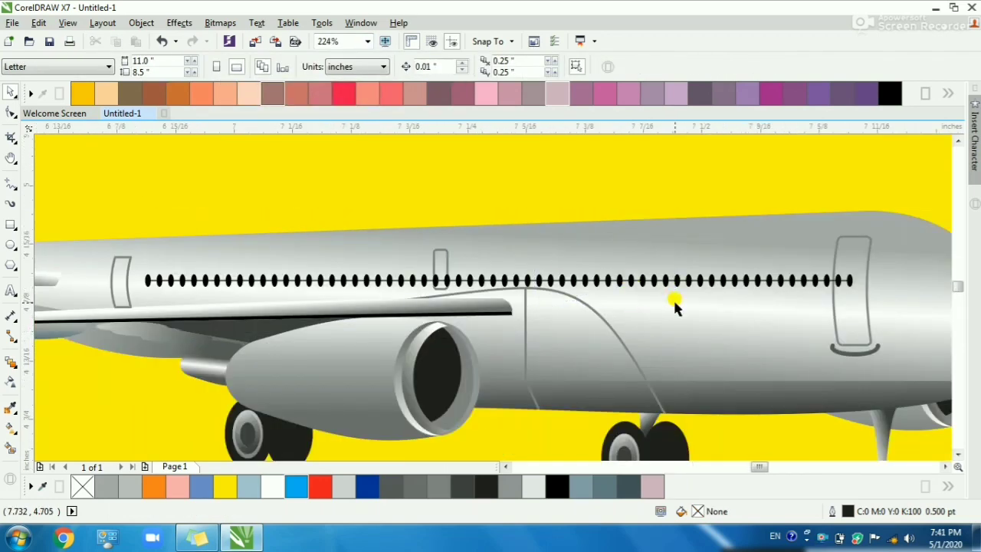
scroll(673, 299, "up", 6)
left_click(641, 311)
right_click(643, 314)
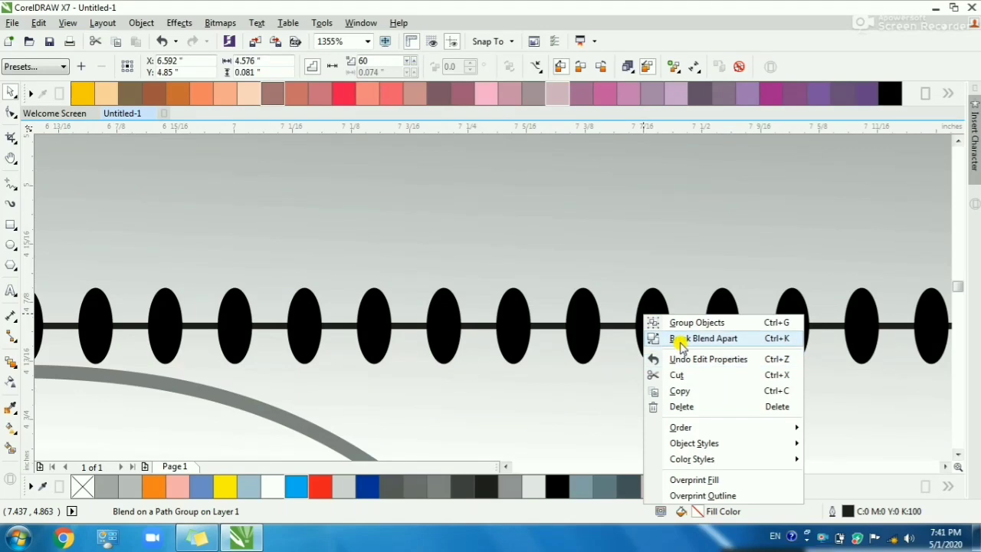
left_click(682, 338)
left_click(605, 324)
left_click_drag(604, 323, 608, 274)
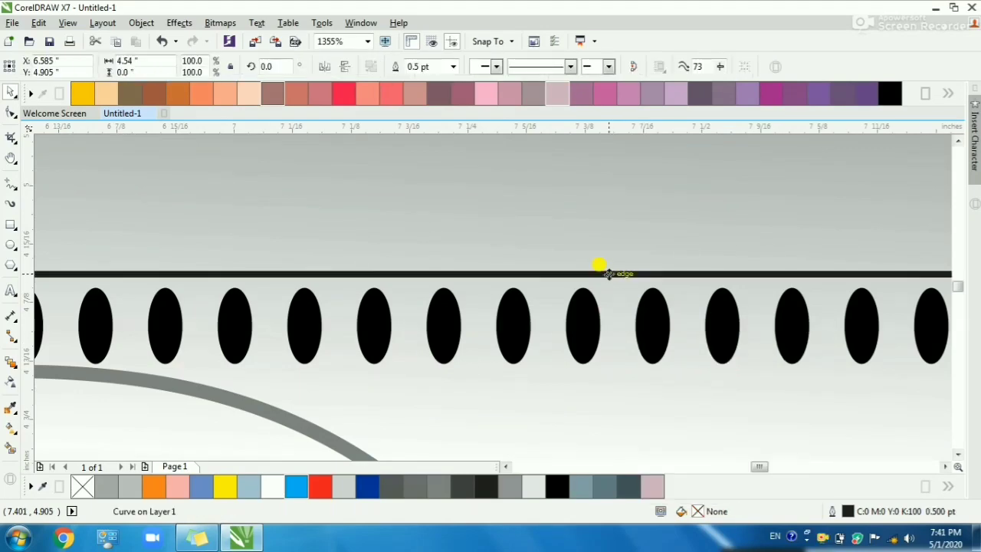
key("Delete")
- Respace the windows at the middle and front doors so that a single window sits inside each door frame
scroll(552, 300, "down", 7)
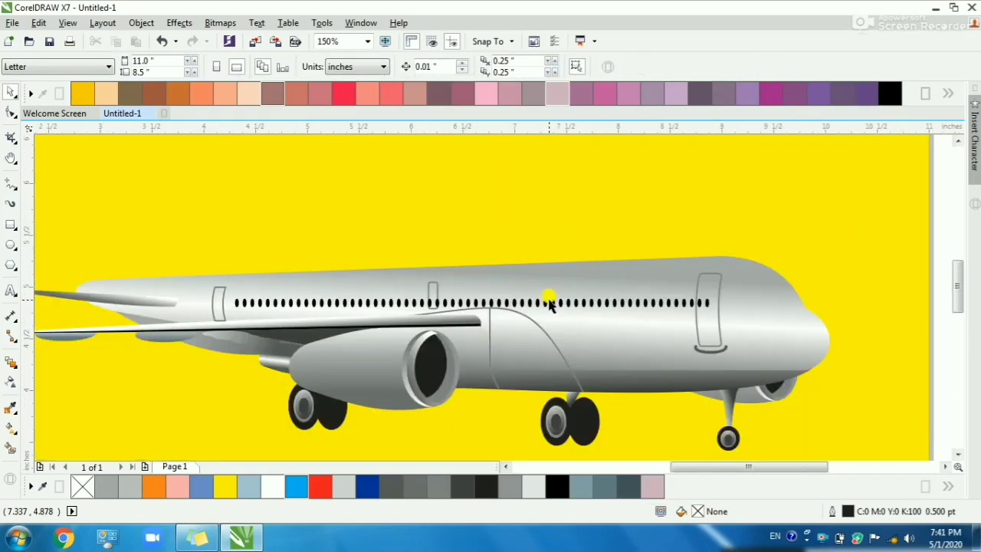
left_click_drag(502, 330, 503, 331)
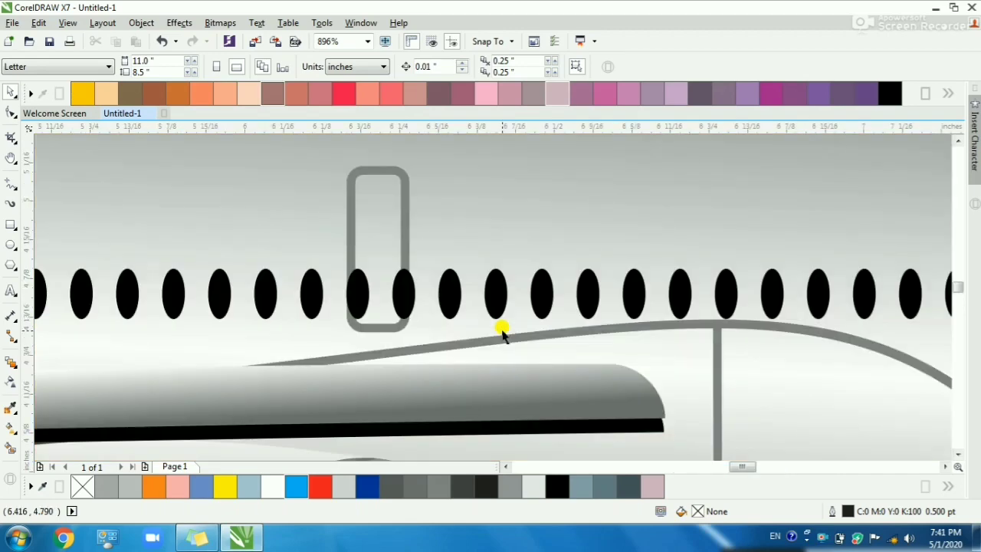
scroll(340, 273, "down", 8)
left_click_drag(287, 265, 675, 391)
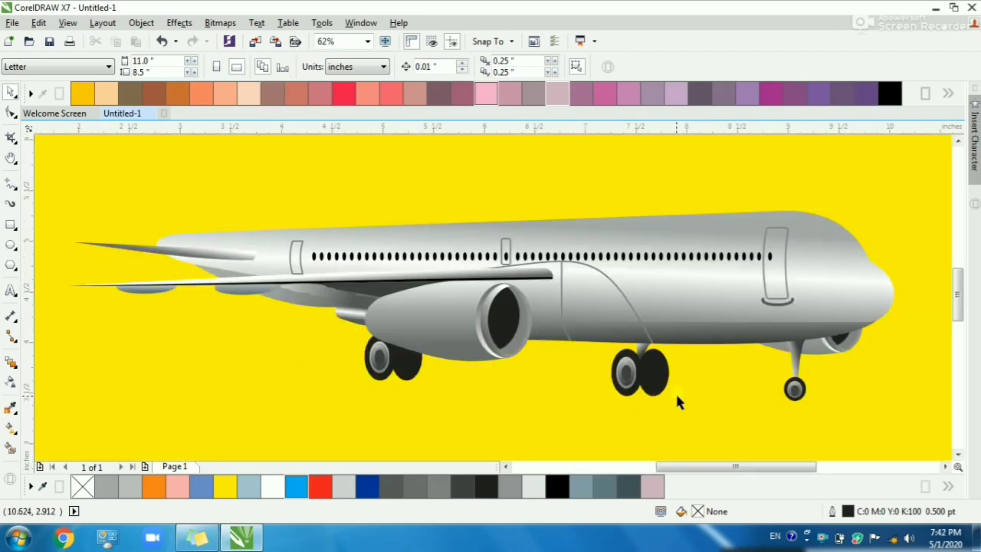
- Preview the airplane drawing in full screen and return to the page
key("F9")
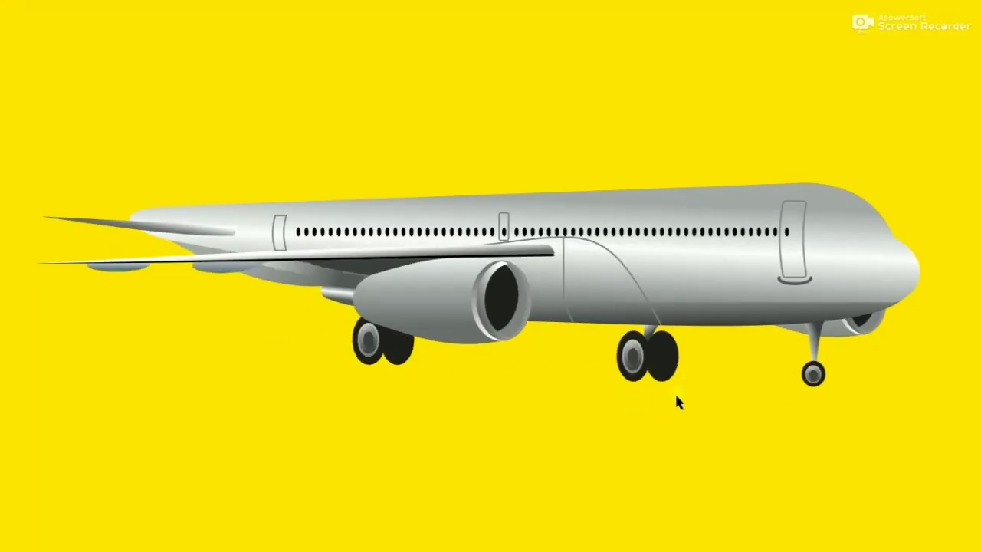
left_click(674, 392)
scroll(674, 391, "down", 2)
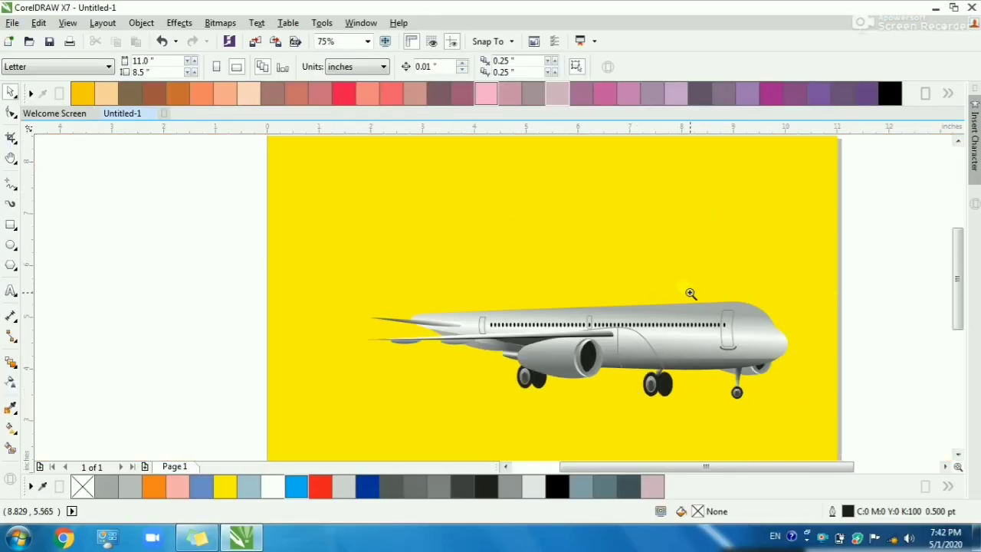
- Draw an open cockpit window outline of straight segments, about 0.54 by 0.119 inches, ending at the nose's upper edge
scroll(776, 361, "up", 5)
left_click_drag(387, 211, 740, 368)
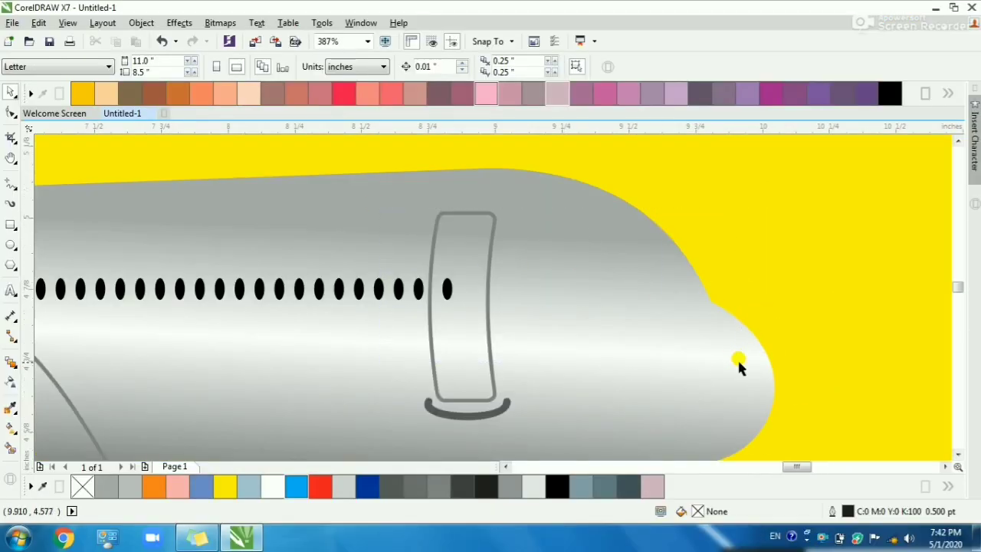
key("F5")
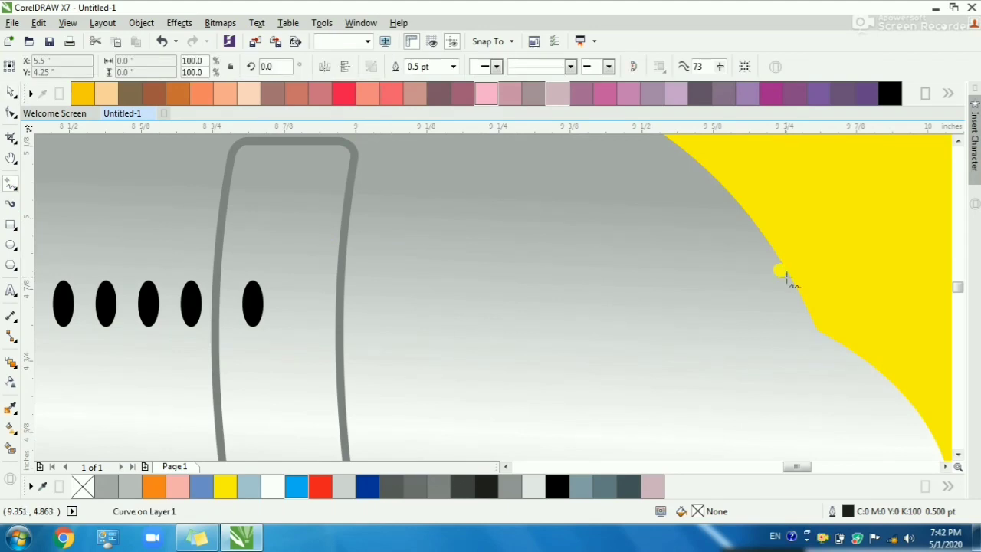
left_click(790, 274)
left_click(531, 286)
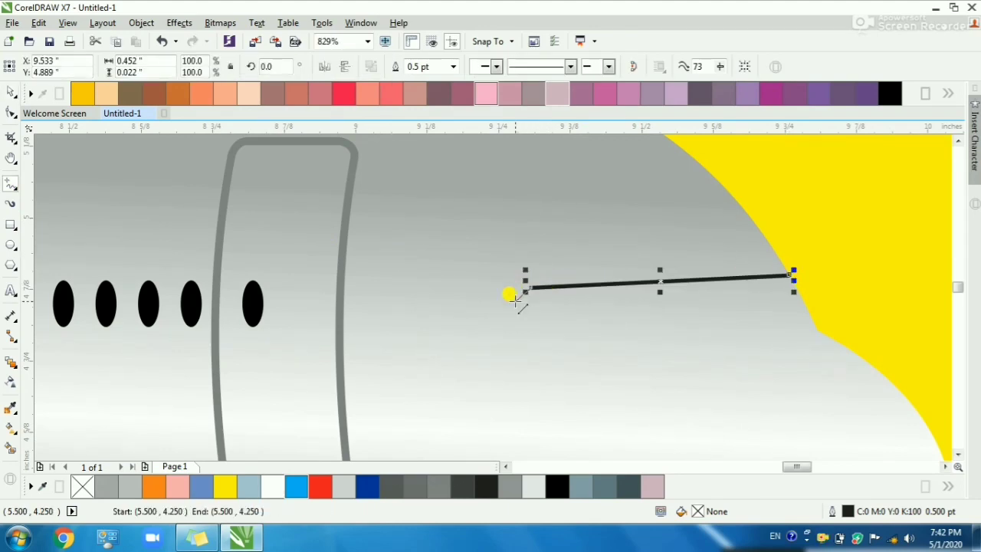
left_click(517, 300)
left_click(509, 344)
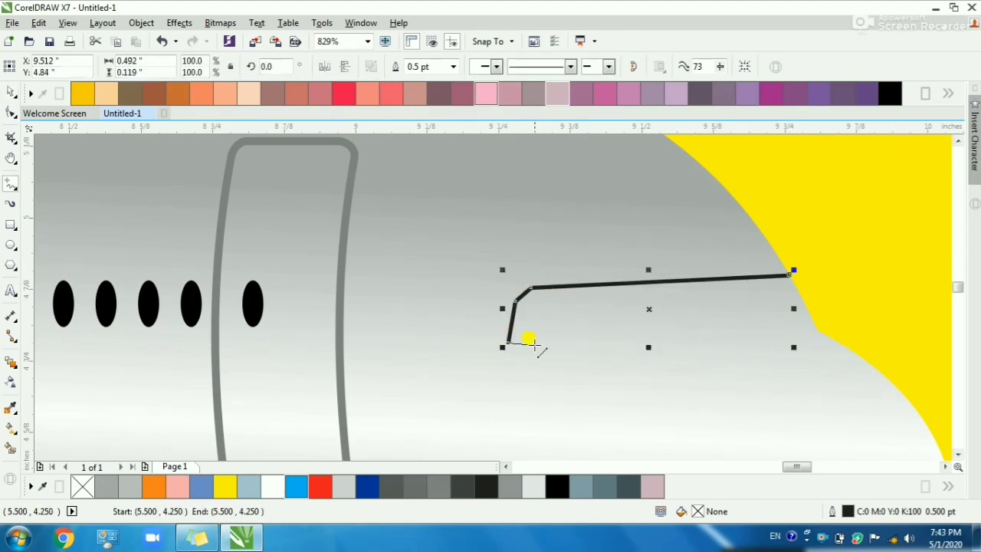
left_click(666, 329)
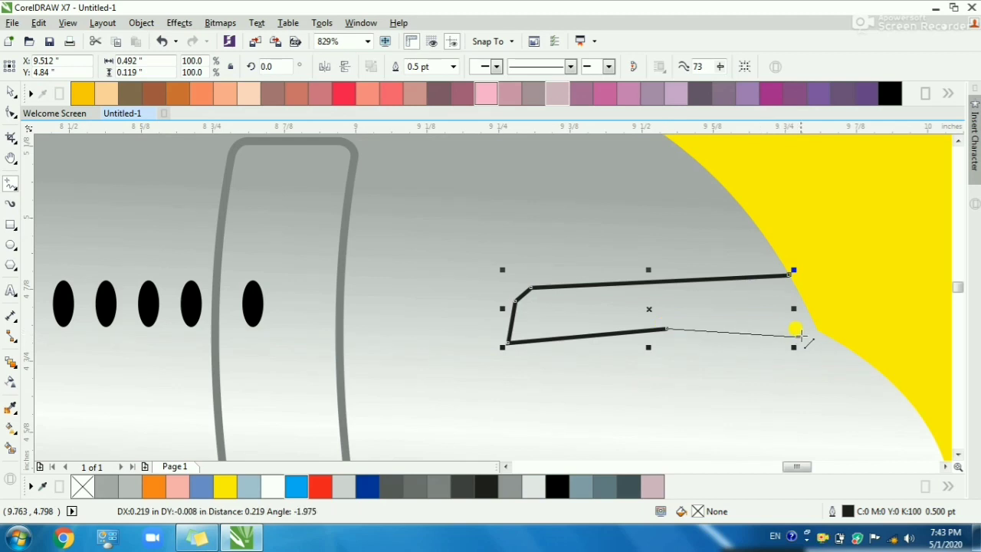
left_click(814, 330)
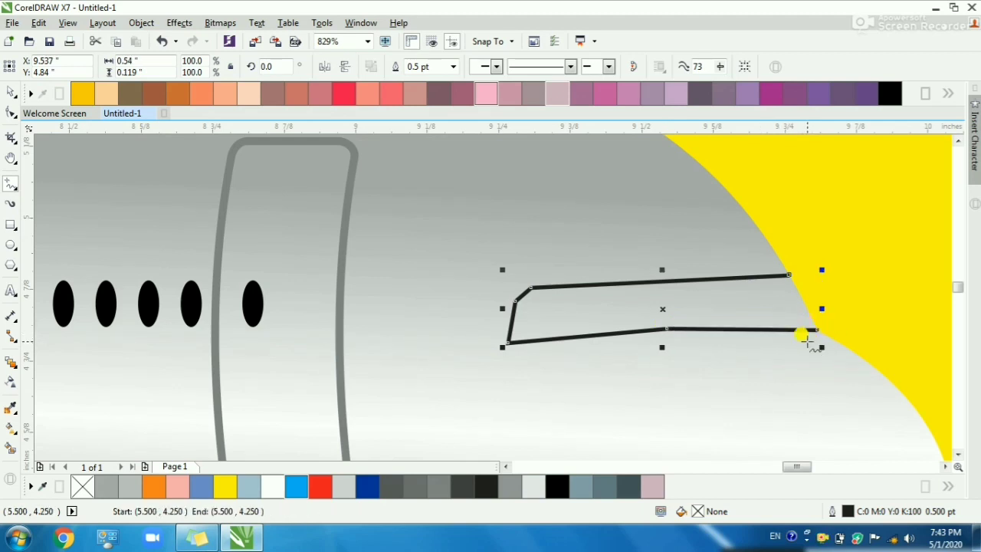
- Fill the area enclosed by the cockpit window outline and the nose edge with dark blue using Smart Fill
left_click(15, 454)
left_click(583, 311)
key("space")
key("Escape")
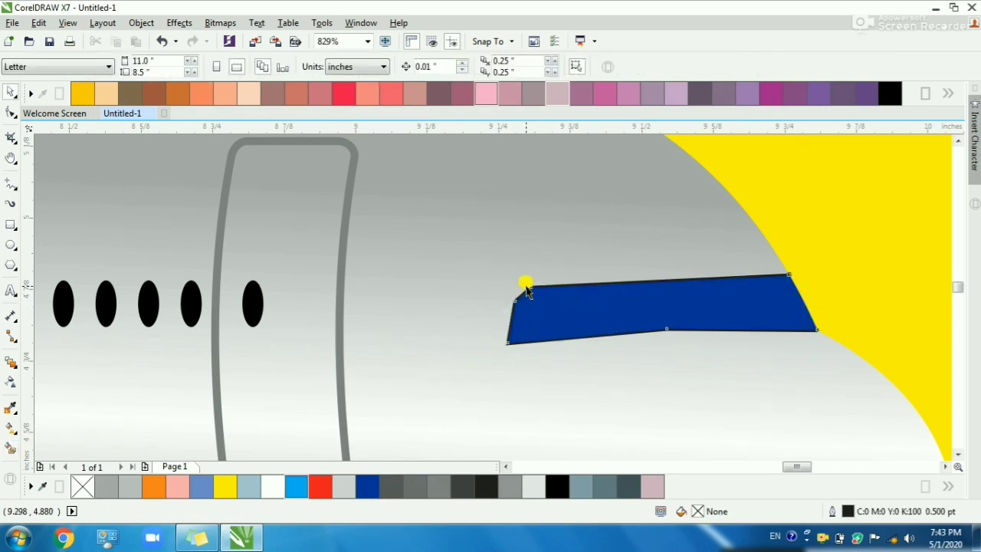
- Delete the black cockpit outline and bow the upper edge of the blue window shape slightly downward
left_click(527, 292)
left_click(10, 115)
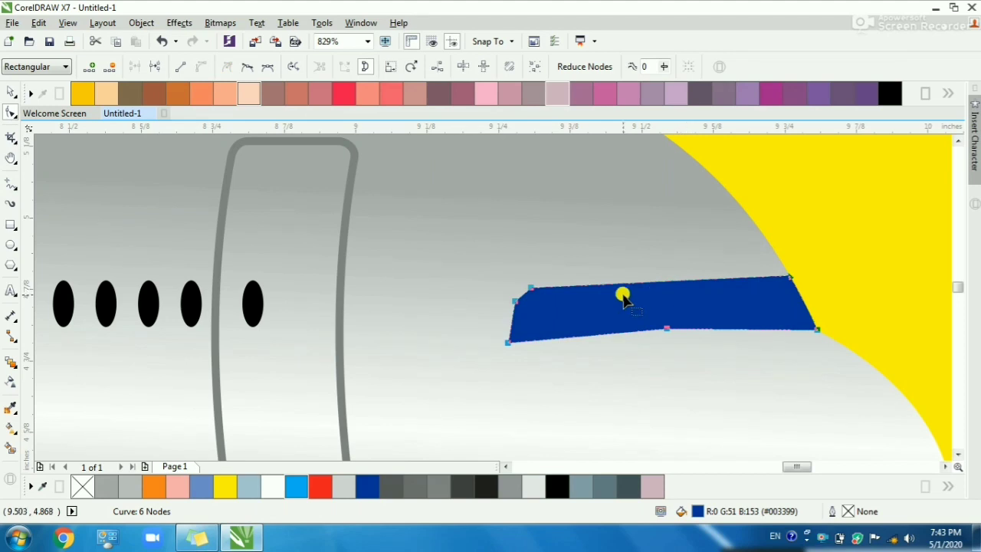
scroll(617, 288, "up", 1)
scroll(409, 240, "down", 1)
key("F2")
left_click_drag(378, 235, 726, 329)
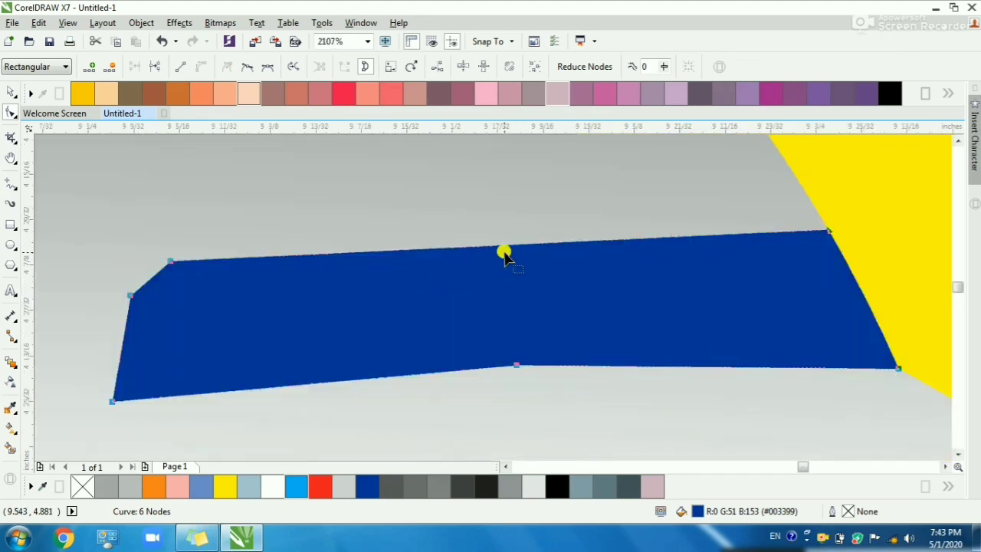
left_click_drag(507, 249, 505, 262)
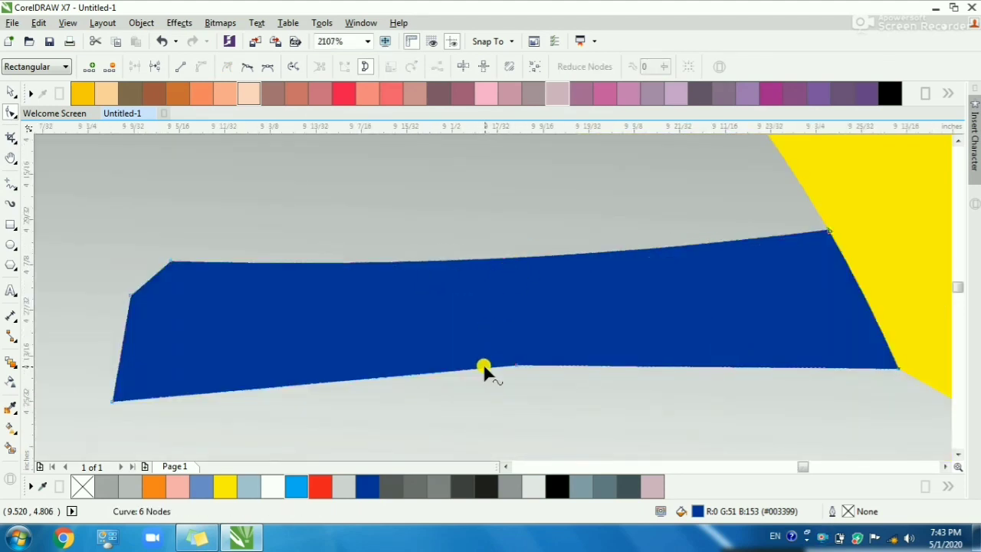
- Remove the middle node from the blue window's lower edge and bow that edge slightly downward
left_click(517, 366)
left_click_drag(519, 368, 493, 373)
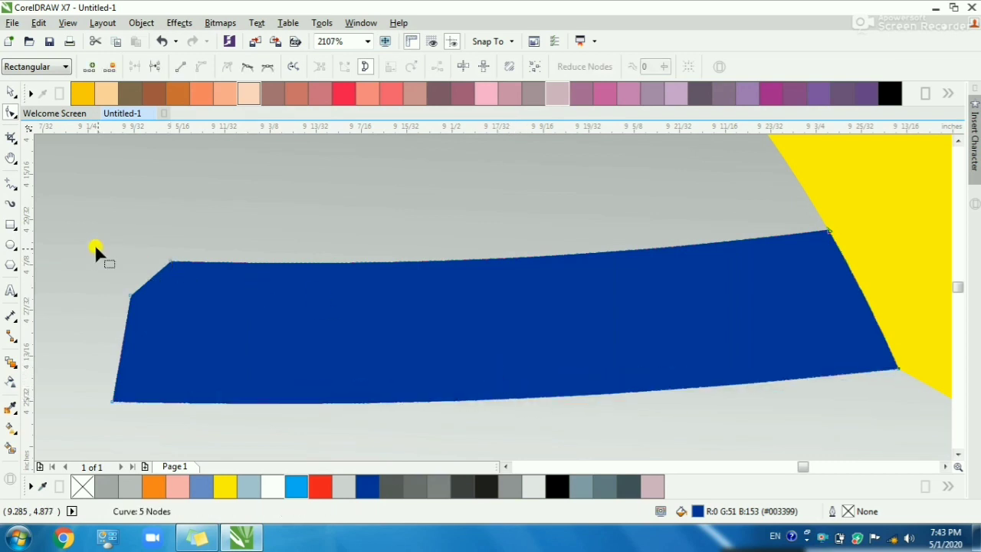
left_click(157, 260)
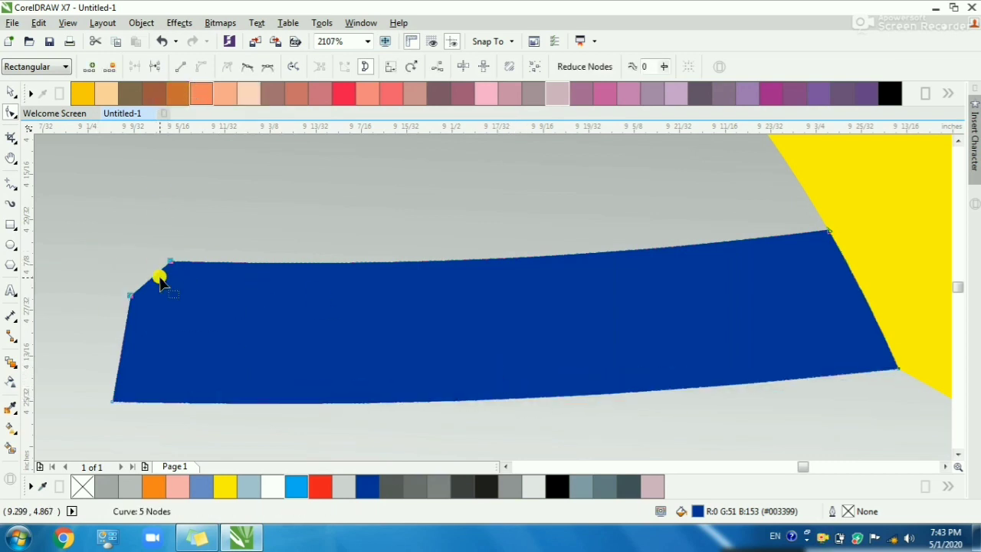
key("space")
key("Escape")
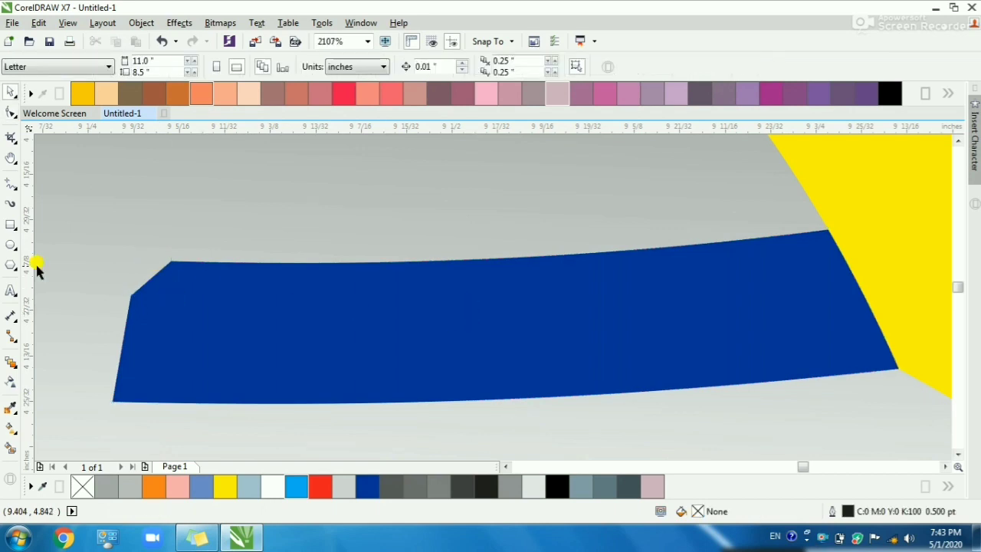
left_click(10, 186)
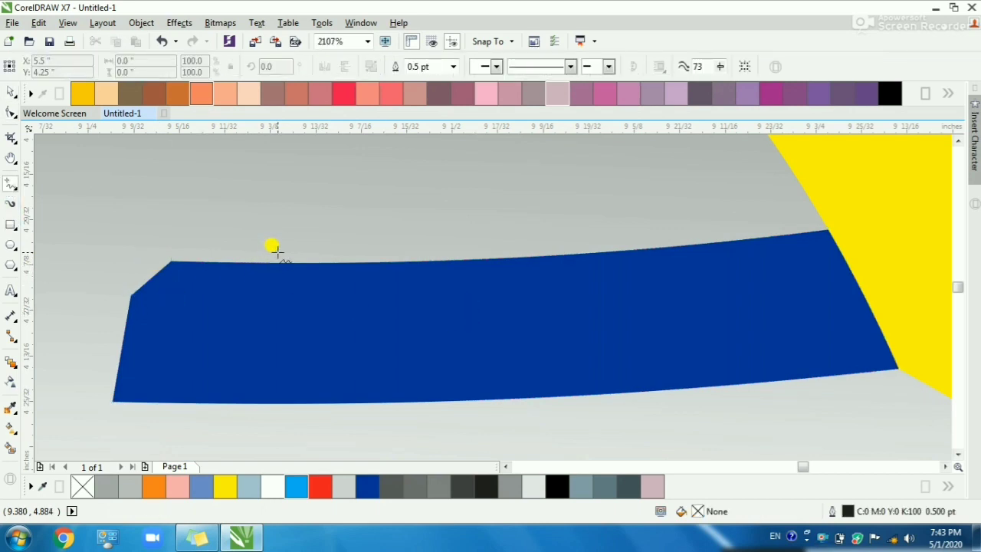
left_click(284, 244)
left_click(241, 407)
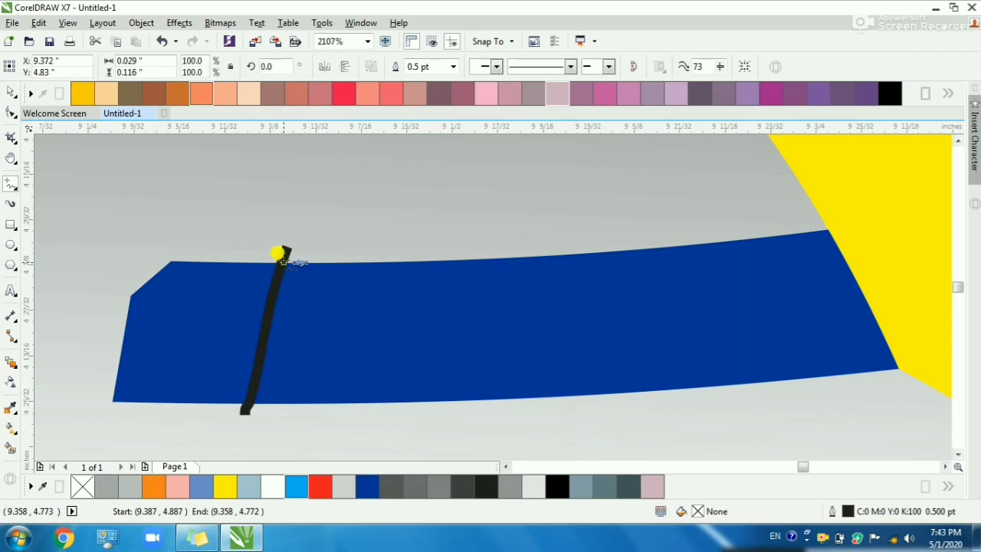
key("ctrl+z")
- Draw four straight lines, about 0.12 inches tall and slanting in alternating directions, across the blue cockpit window with the Freehand tool
left_click(285, 244)
left_click(238, 414)
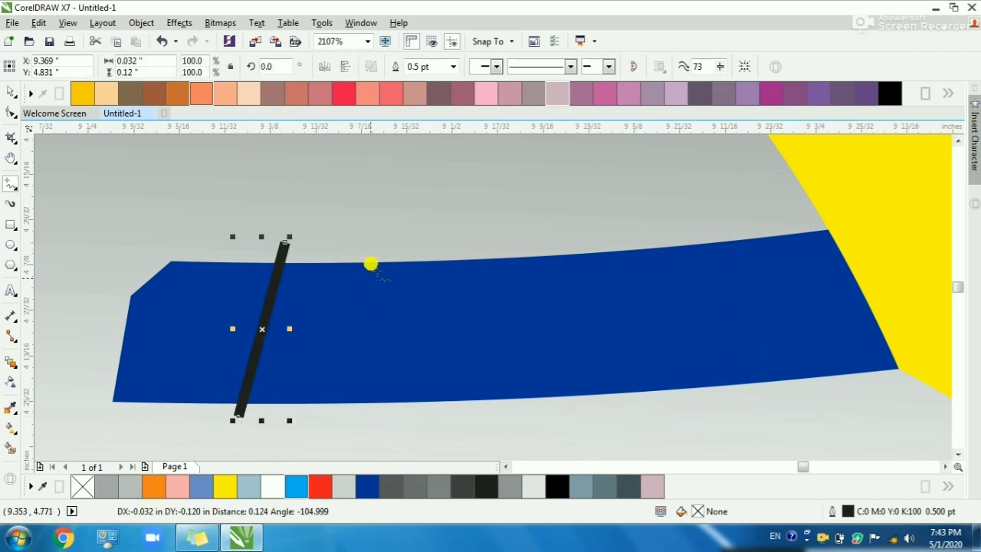
left_click(404, 242)
left_click(464, 412)
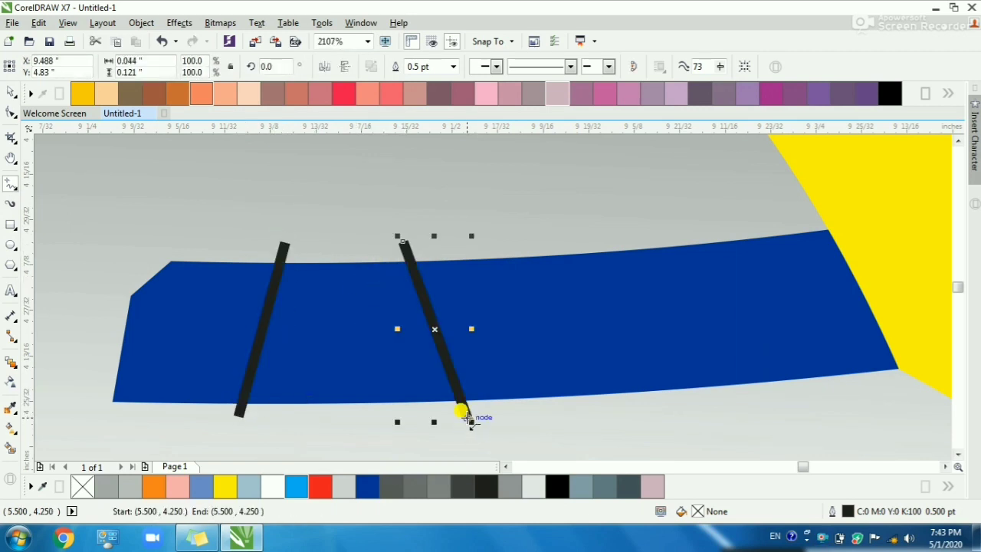
left_click(644, 231)
left_click(600, 405)
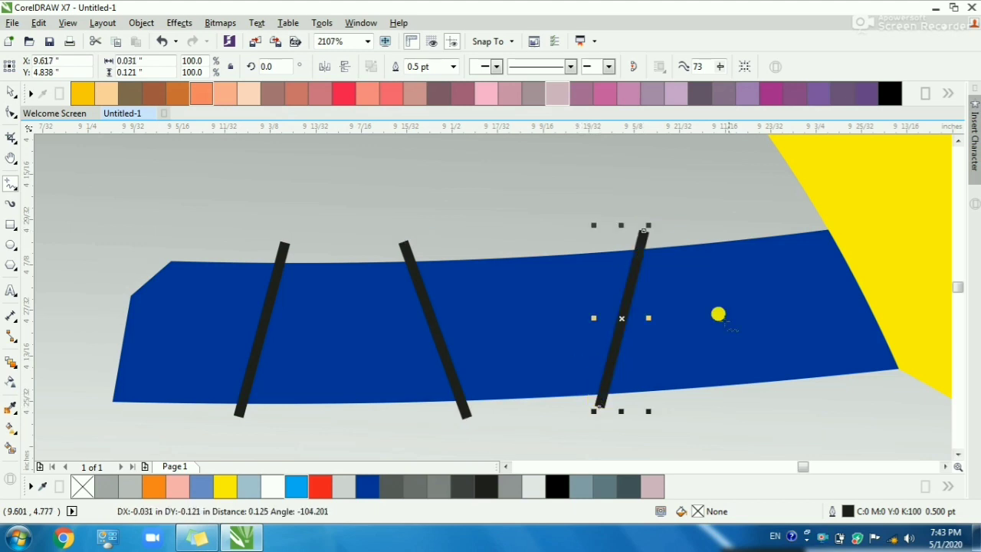
left_click(739, 224)
left_click(801, 387)
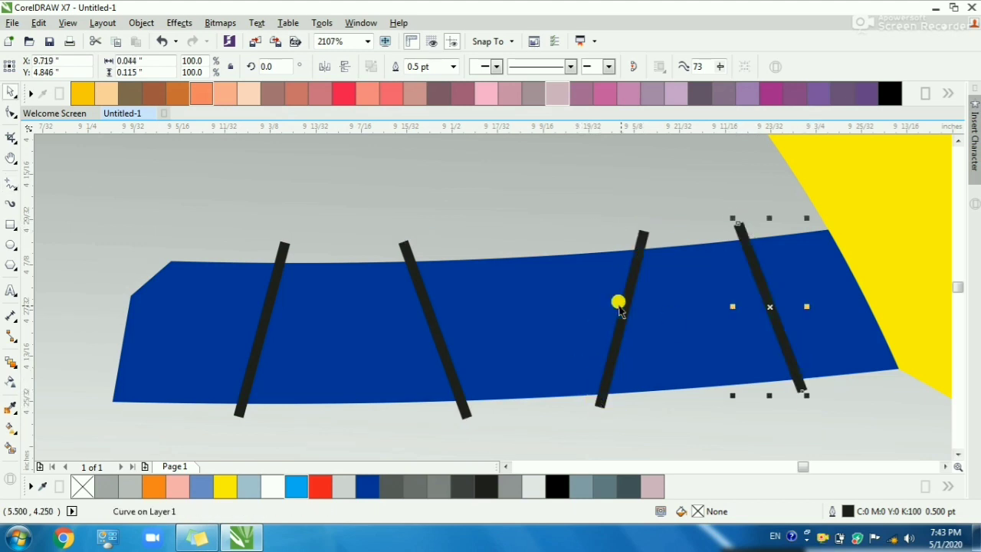
- Set the outline width of all four slanted lines to 1.5 pt
key("space")
left_click(619, 316, "shift")
left_click(444, 351, "shift")
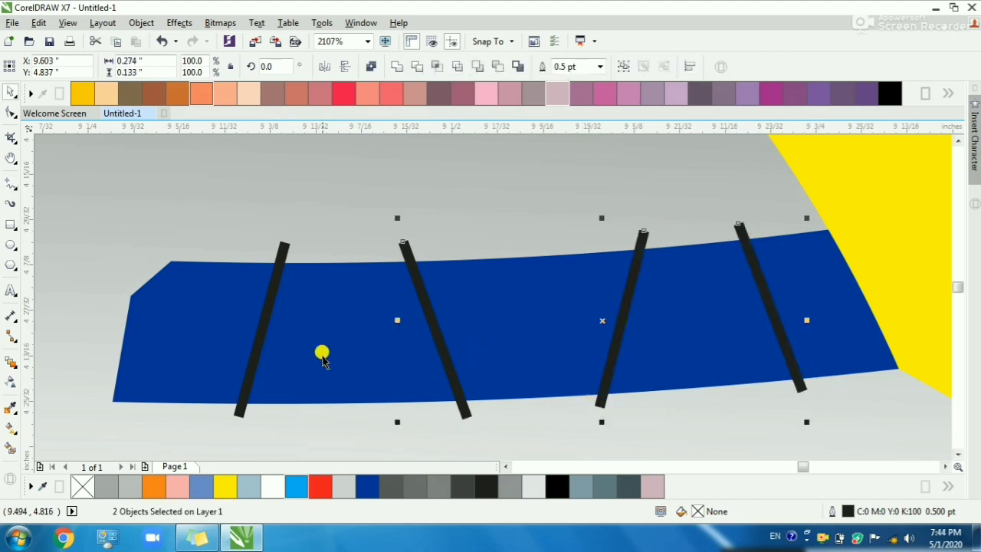
left_click(259, 350, "shift")
type("1.5")
key("Return")
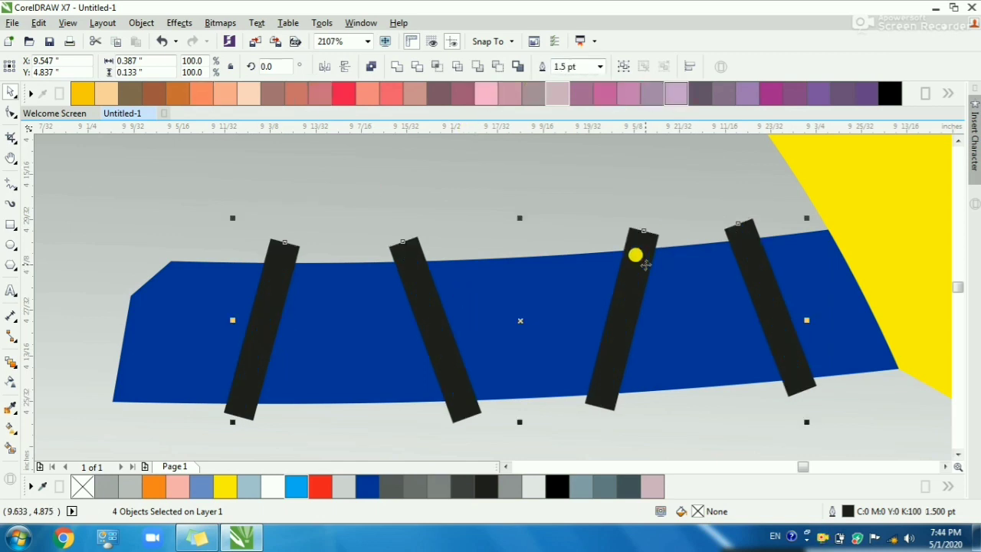
- Convert the outlines of the four slanted lines to objects and combine them into one curve
right_click(636, 254)
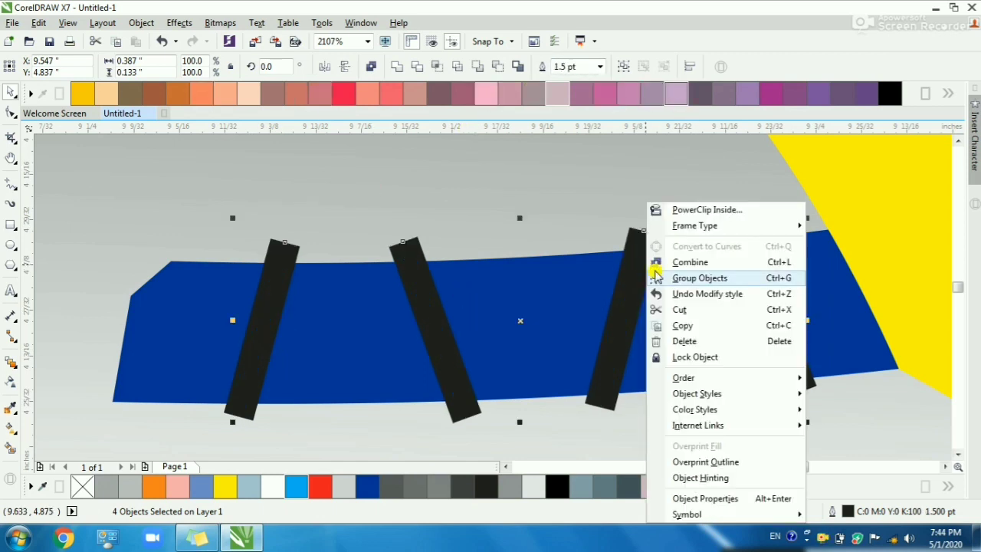
left_click(622, 348)
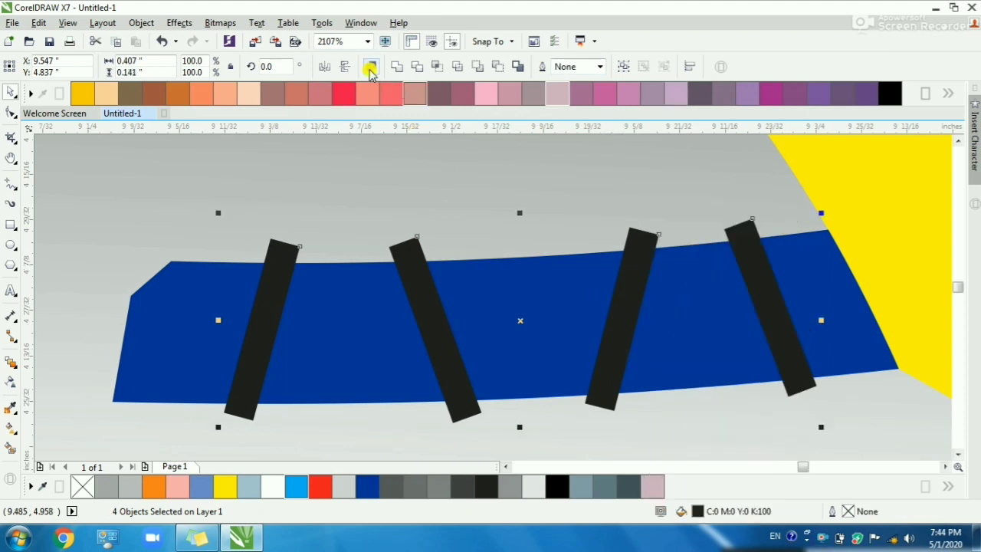
key("ctrl+l")
- Trim the blue cockpit window with the combined bars and delete the bars, leaving five panes
left_click(526, 281, "shift")
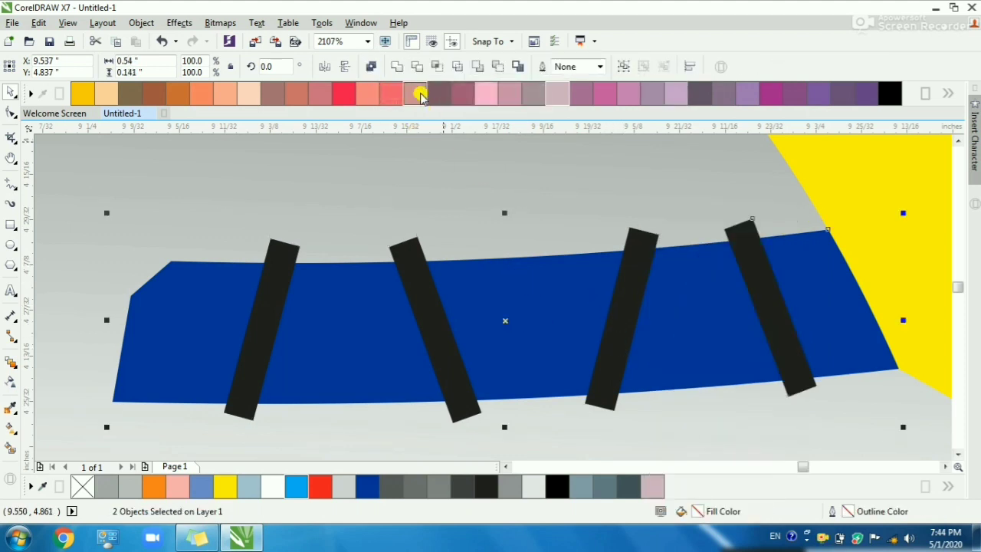
left_click(419, 72)
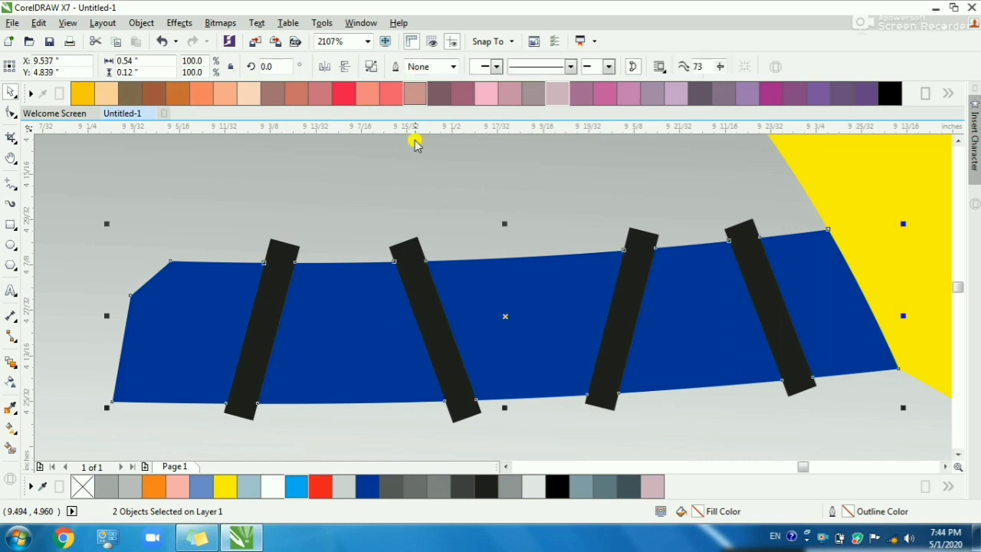
left_click(410, 251)
key("Delete")
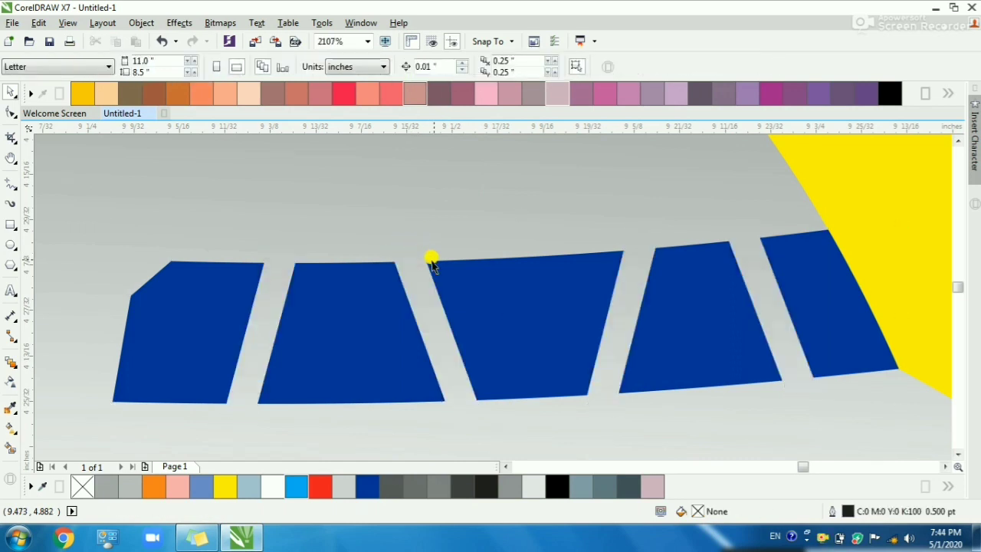
- Recolor the cockpit panes with dark olive, olive-to-blue and slate-to-blue gradients, and bright blue for the foremost pane
left_click(511, 290)
scroll(503, 278, "down", 5)
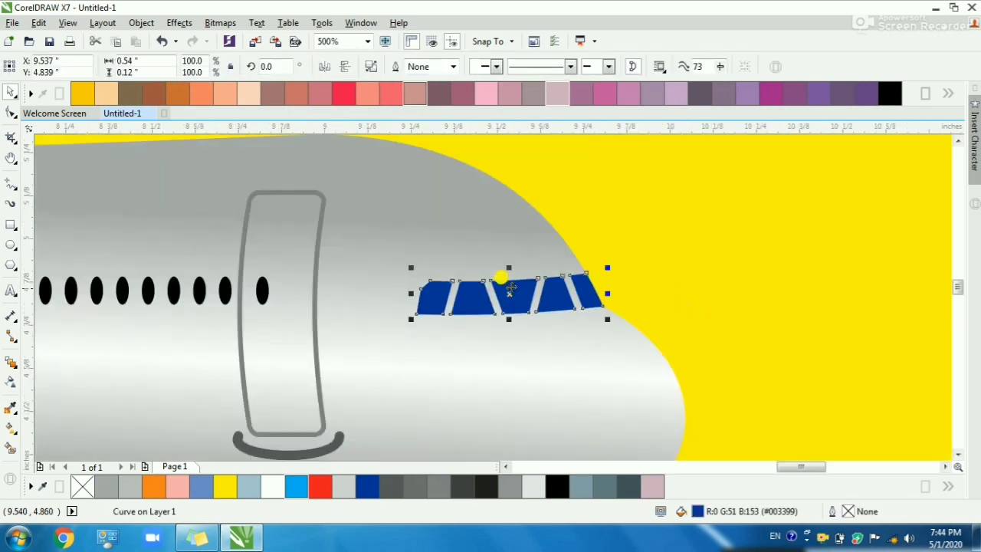
key("z")
left_click_drag(338, 245, 665, 341)
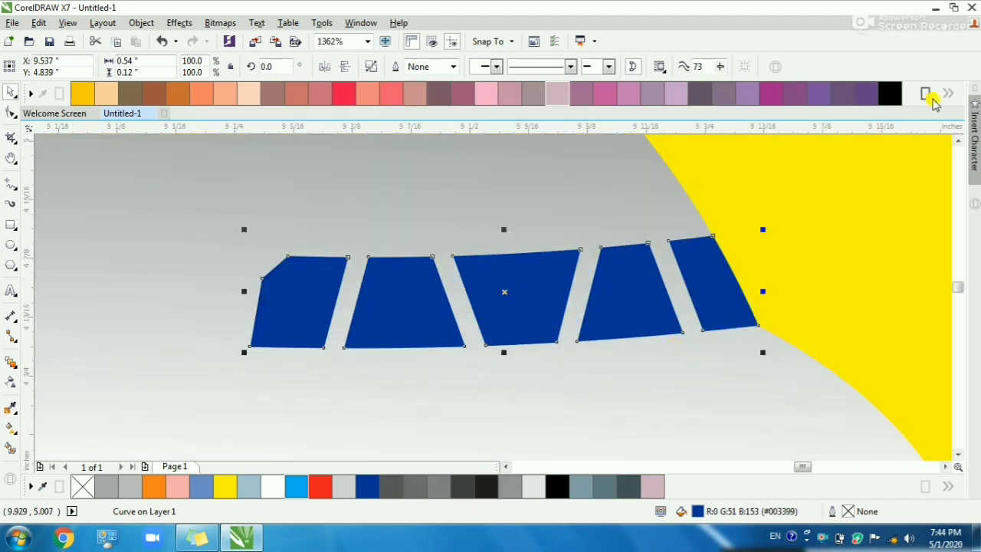
left_click(948, 93)
left_click(796, 120)
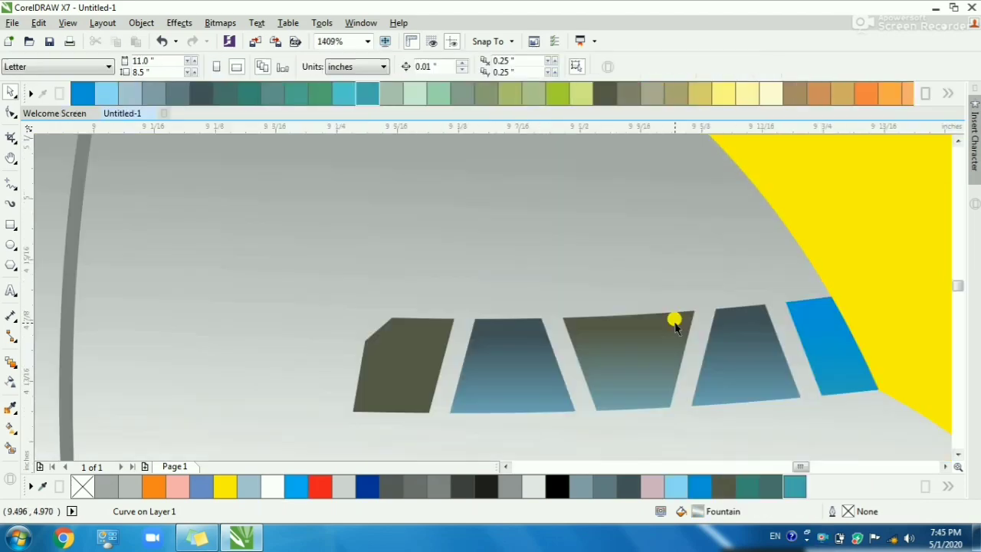
- Group the five cockpit panes
scroll(675, 322, "down", 3)
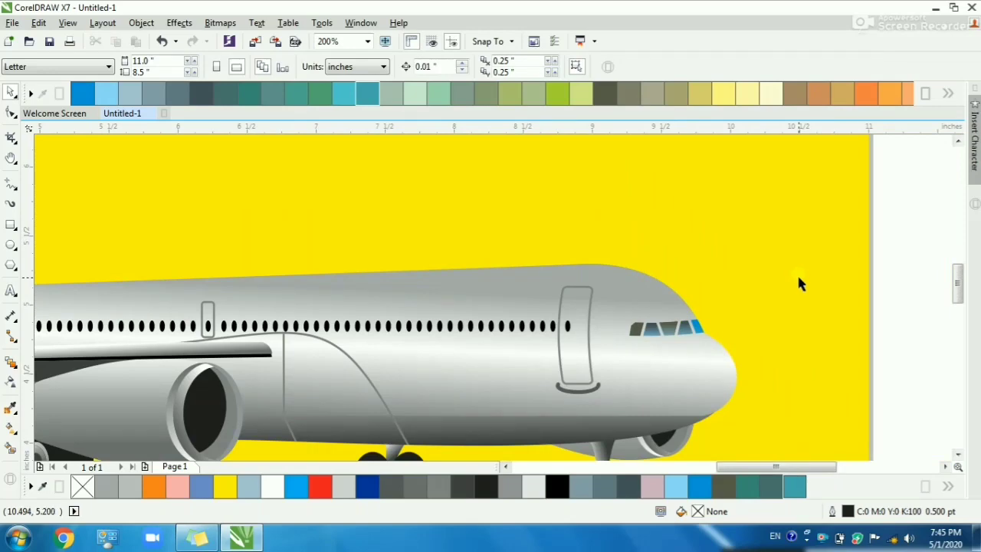
left_click_drag(798, 282, 606, 348)
key("ctrl+g")
left_click(701, 280)
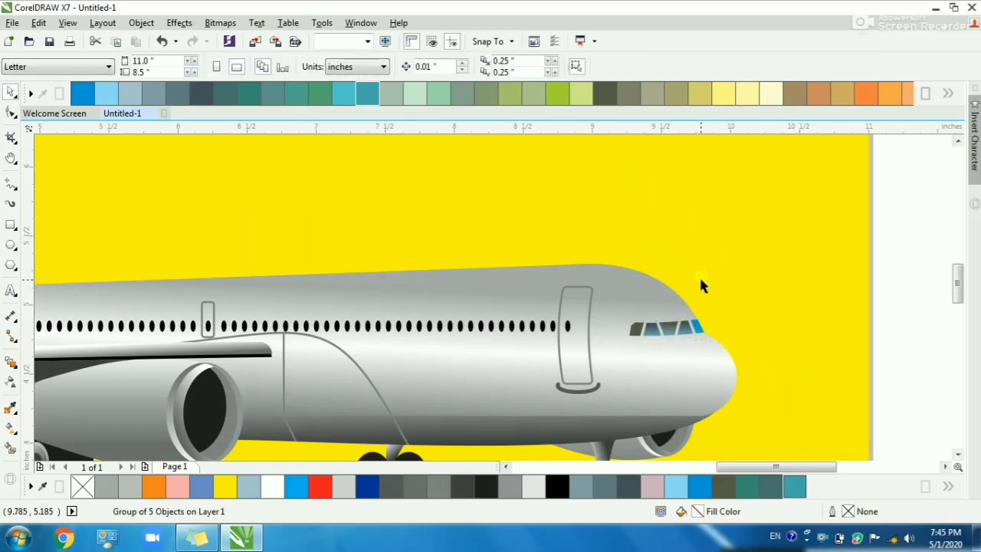
- Place a copy of the near engine's rear exhaust piece under the fuselage beside the far engine, ordered behind the fuselage but above the background
key("F4")
key("F2")
left_click_drag(352, 250, 696, 350)
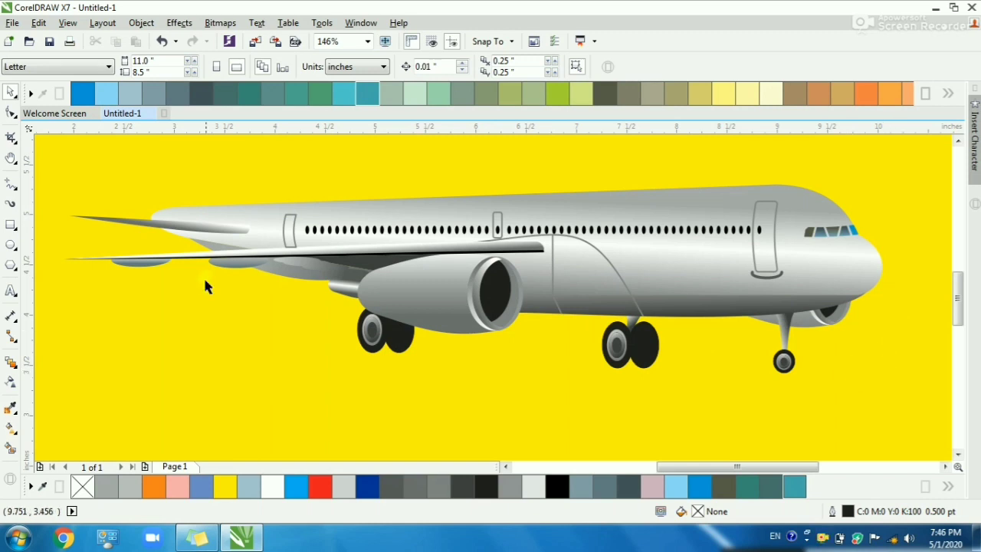
left_click(338, 289)
left_click_drag(342, 288, 732, 325)
scroll(793, 346, "up", 5)
left_click_drag(526, 368, 574, 324)
key("shift+Page_Down")
key("ctrl+Page_Up")
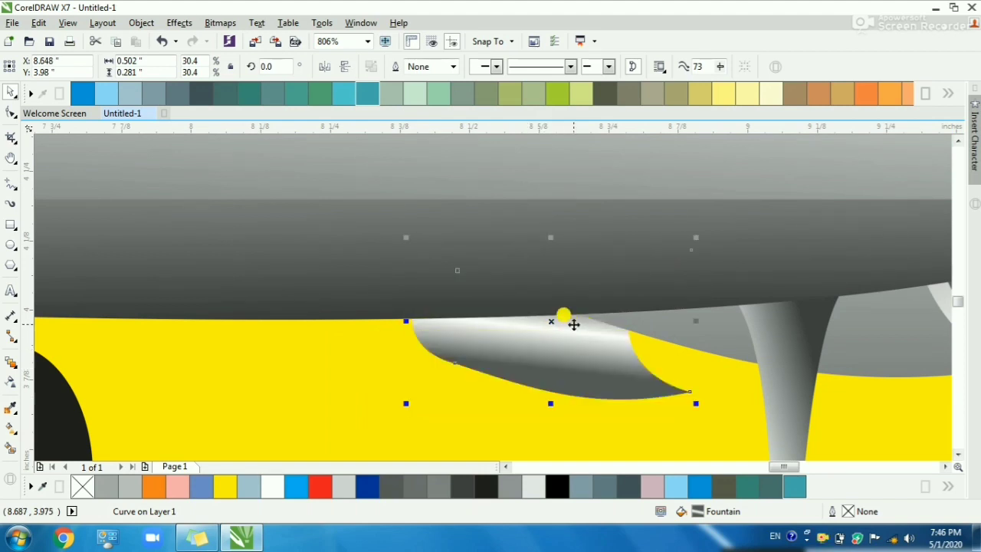
- Flatten the exhaust copy to about 0.172 inches tall, fit it against the far engine and redirect its fountain fill
left_click_drag(552, 403, 632, 345)
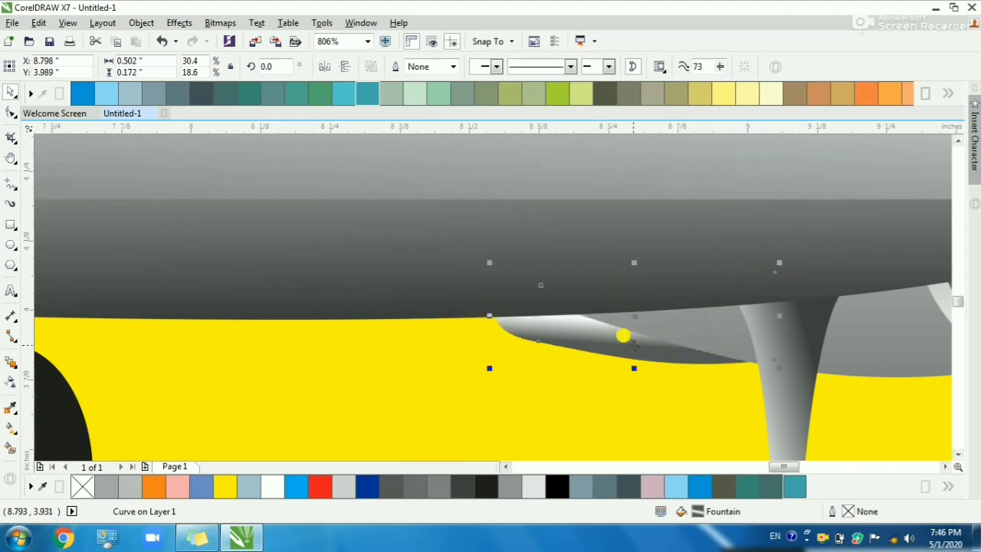
key("g")
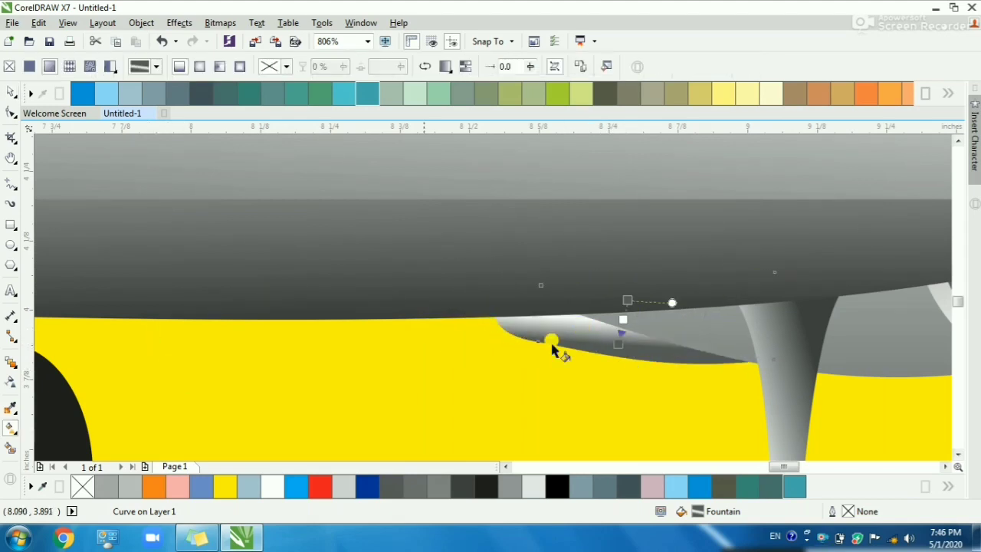
mouse_move(554, 344)
left_mouse_down()
mouse_move(638, 321)
mouse_move(672, 296)
mouse_move(679, 308)
left_mouse_up()
key("space")
left_click(571, 379)
scroll(580, 364, "down", 3)
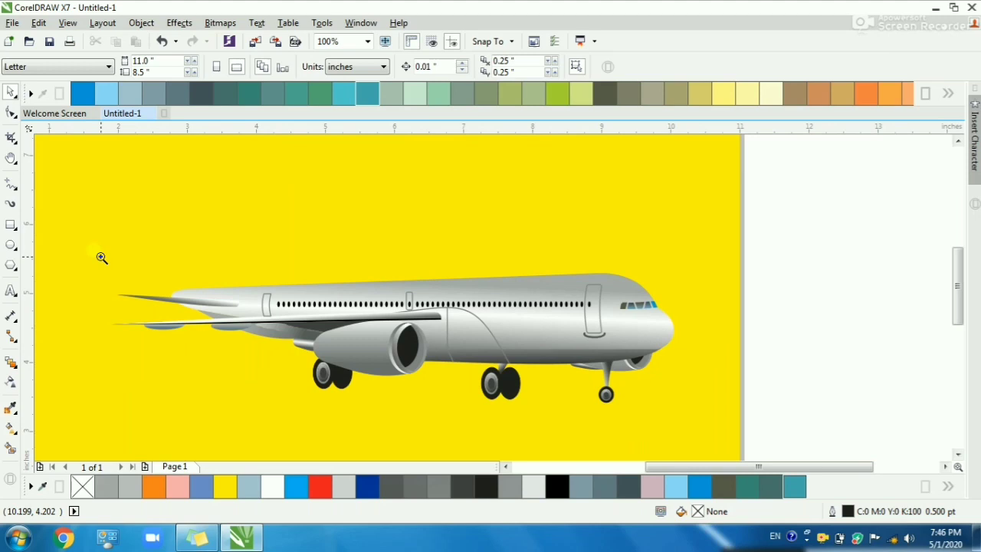
- Copy the rearmost passenger window into the rear door frame
left_click_drag(75, 247, 708, 407)
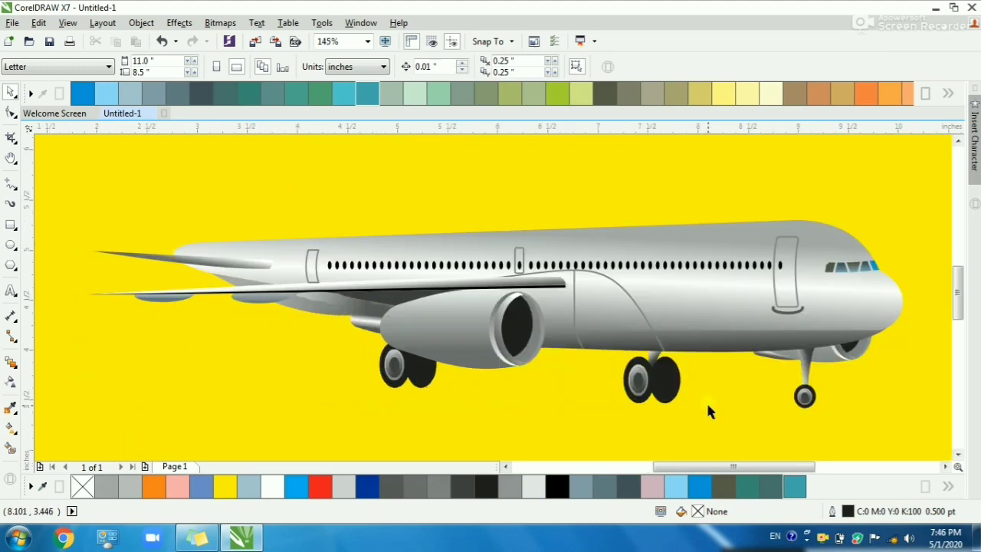
left_click_drag(281, 240, 477, 324)
left_click(324, 239)
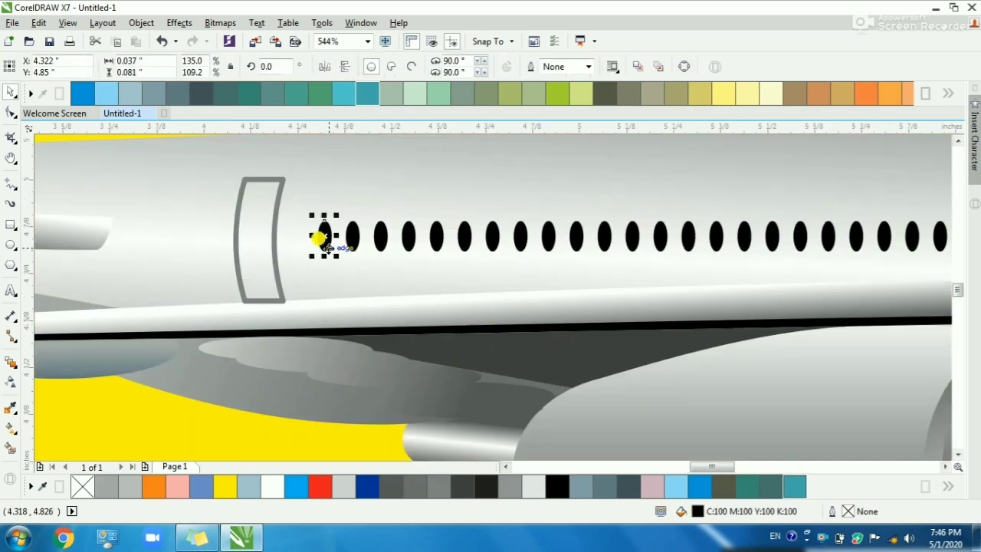
left_click_drag(328, 247, 251, 239)
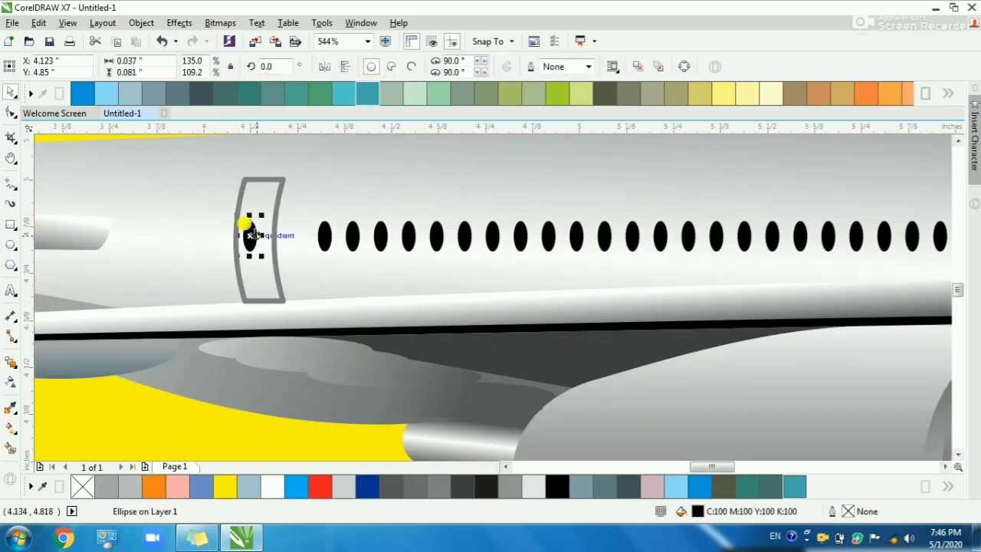
key("Escape")
scroll(314, 269, "down", 2)
scroll(312, 272, "down", 2)
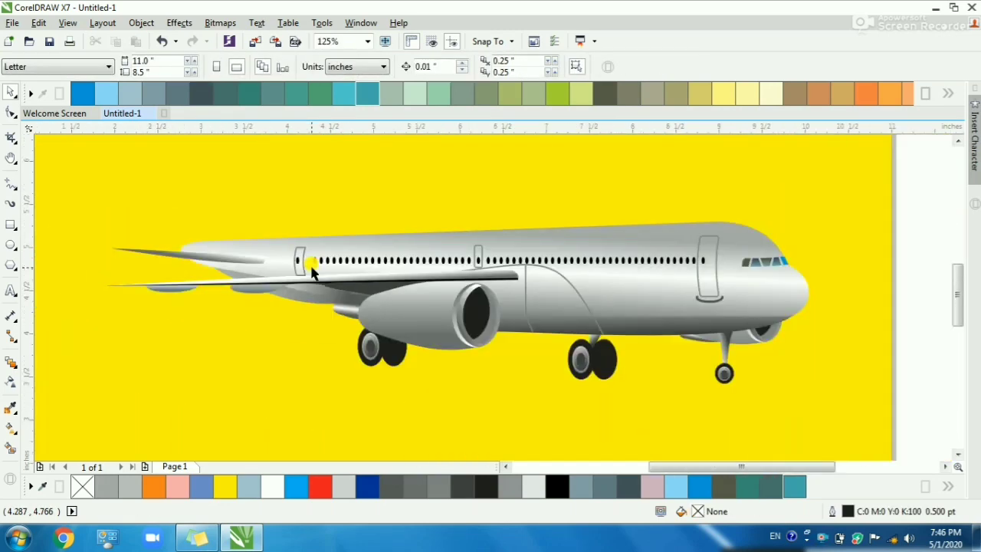
- Draw an open slanted antenna outline about 0.198 × 0.199 inches on the fuselage roof just above the front door
scroll(312, 272, "down", 1)
left_click_drag(467, 219, 550, 277)
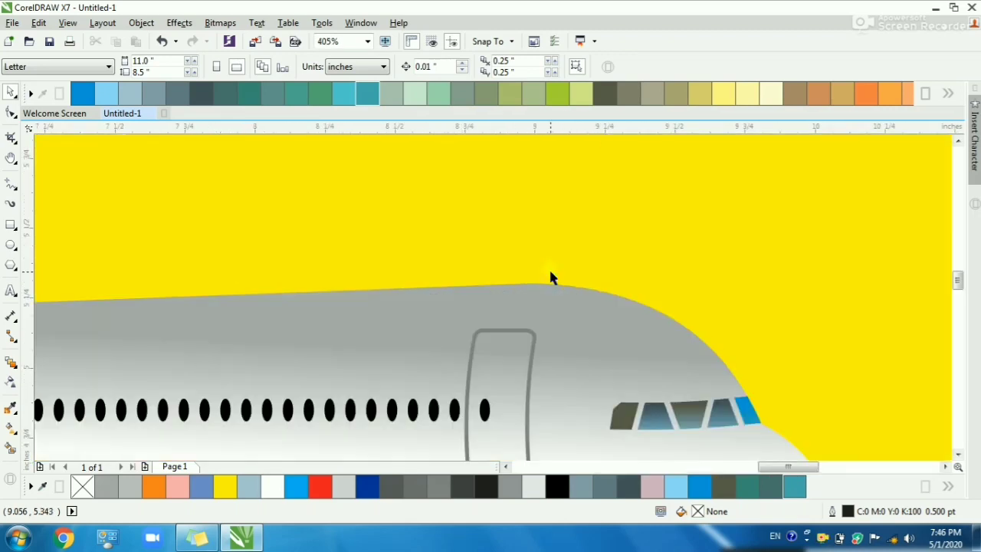
left_click(10, 193)
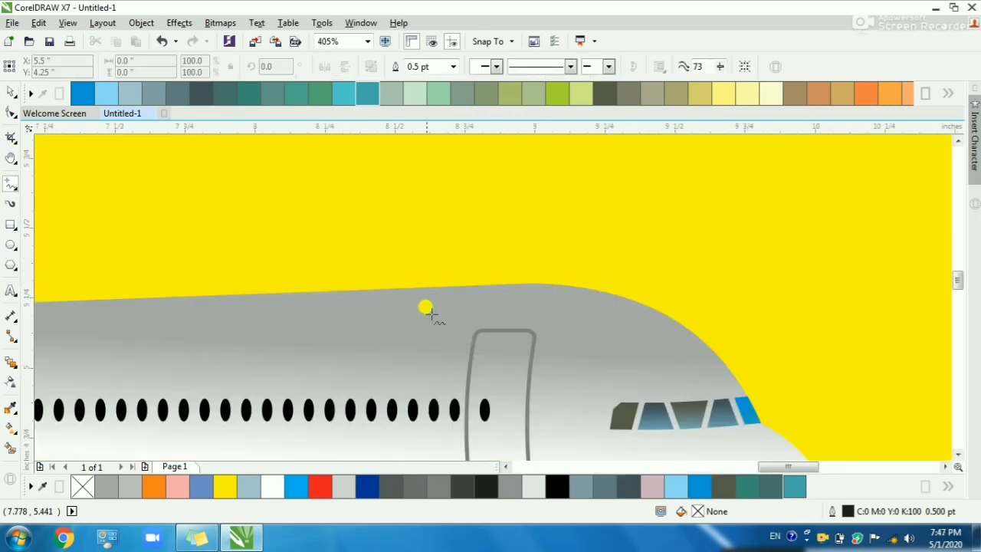
left_click(512, 224)
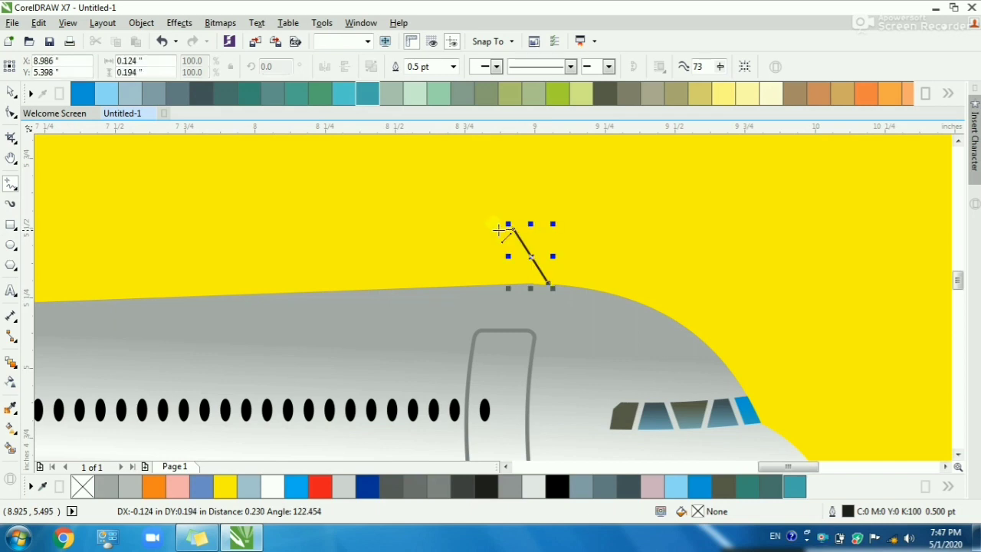
left_click(512, 225)
left_click(493, 228)
left_click(520, 287)
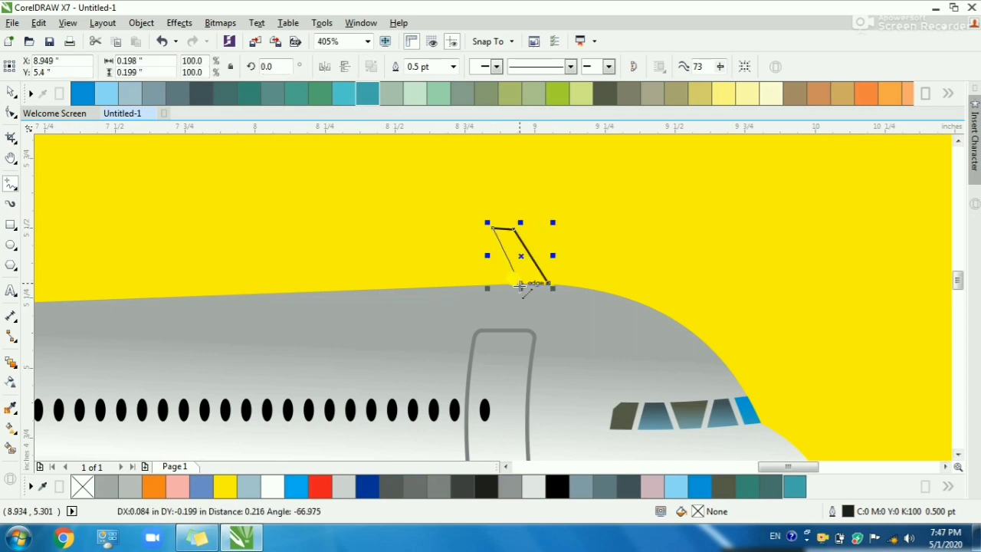
key("shift+F2")
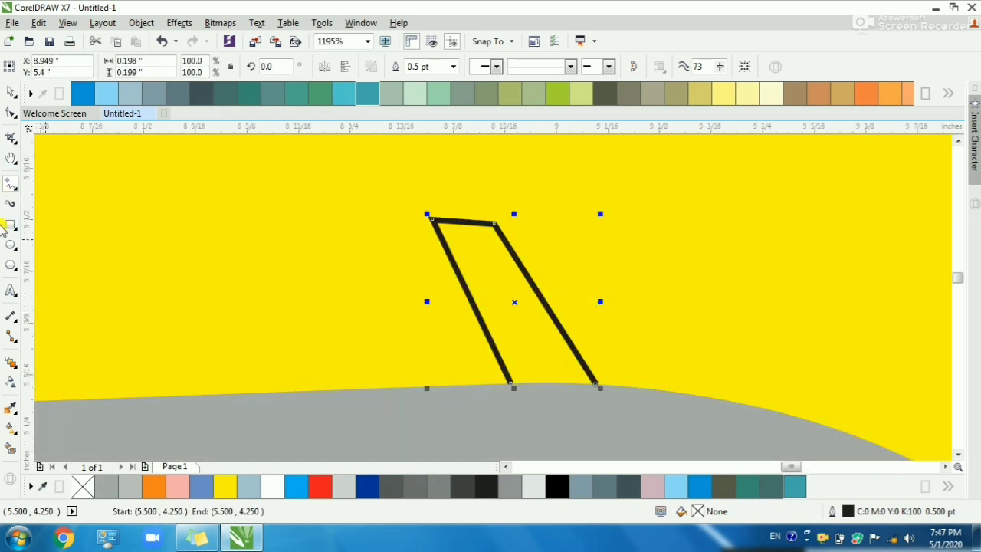
- Create a Smart Fill shape from the area between the antenna outline and the roof edge, and delete the outline
left_click(11, 450)
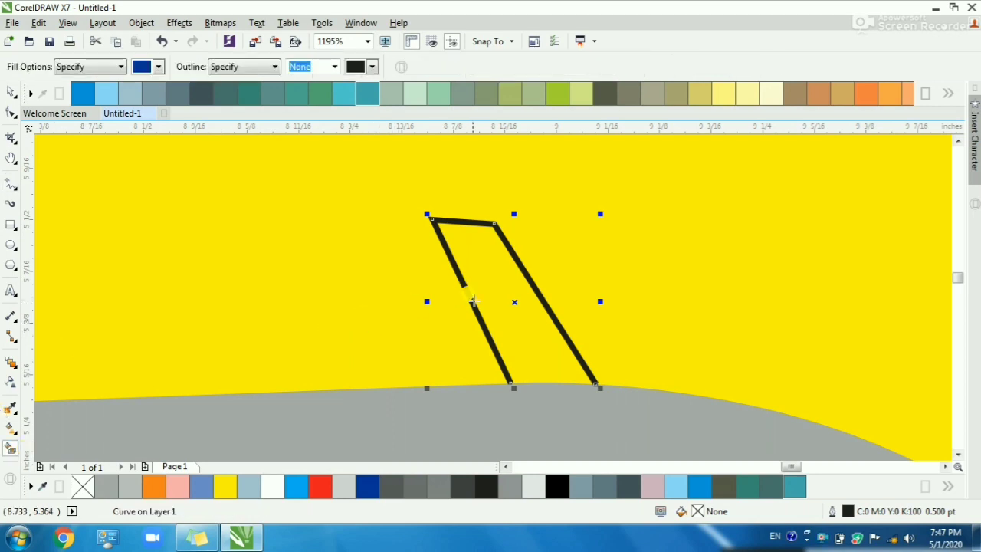
left_click(491, 281)
key("Escape")
left_click(500, 369)
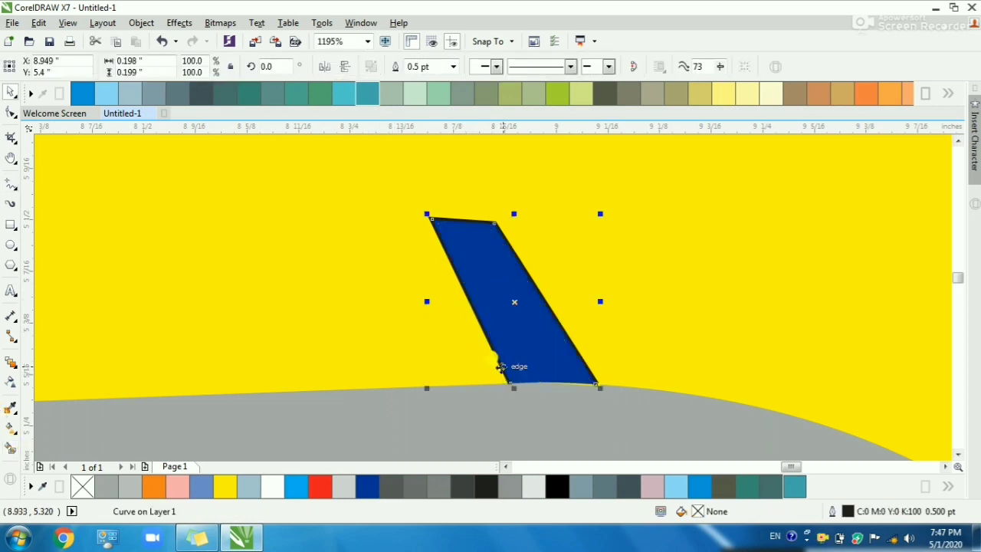
key("Delete")
- Recolour the antenna shape with 30% black
left_click(521, 351)
left_click(10, 112)
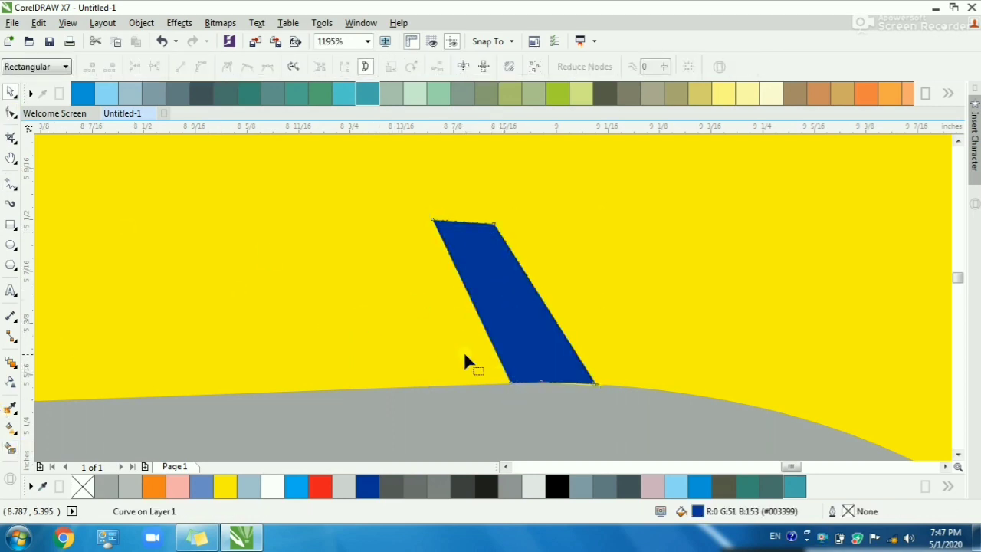
left_click(390, 95)
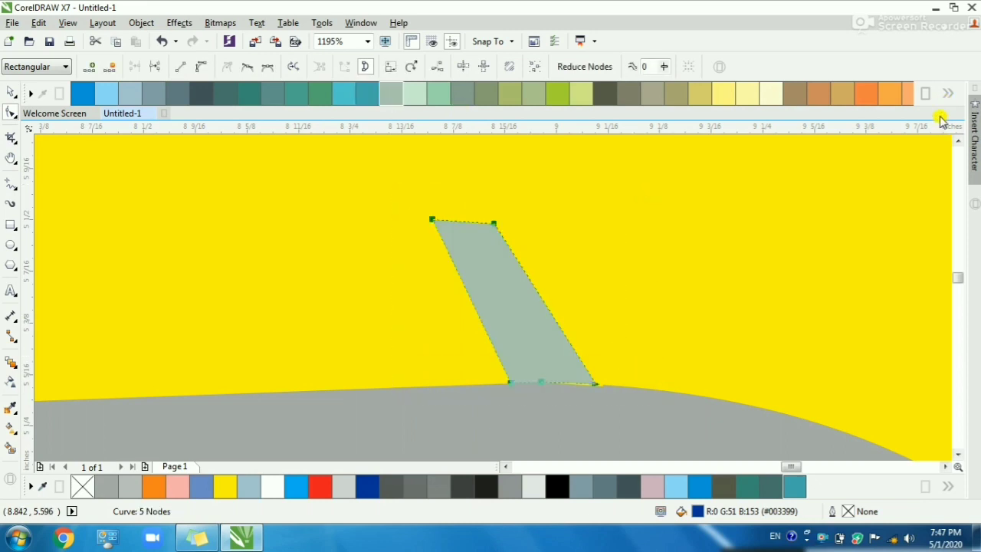
left_click(925, 93)
left_click(242, 121)
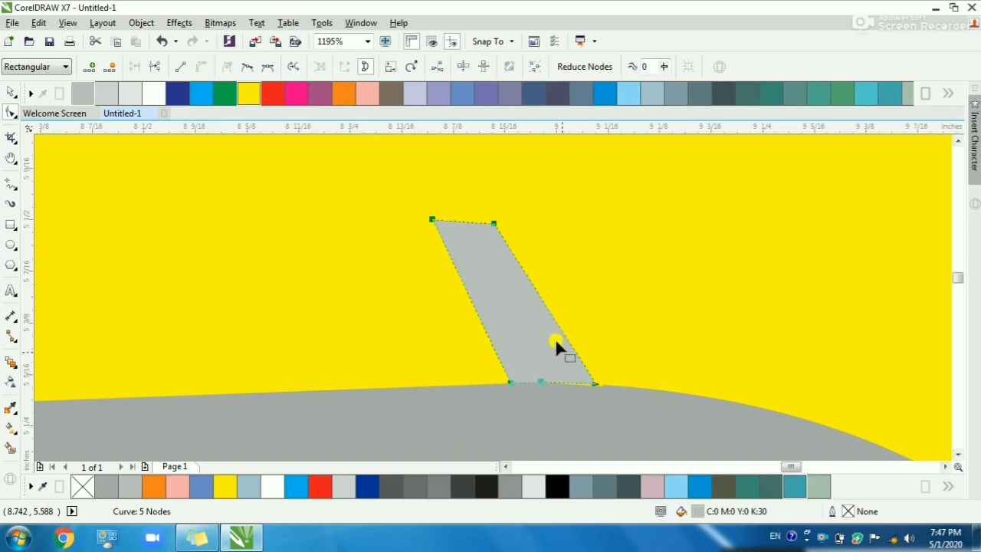
- Lower the antenna slightly so its base overlaps the roof, and order it behind the fuselage
left_click_drag(551, 314, 534, 313)
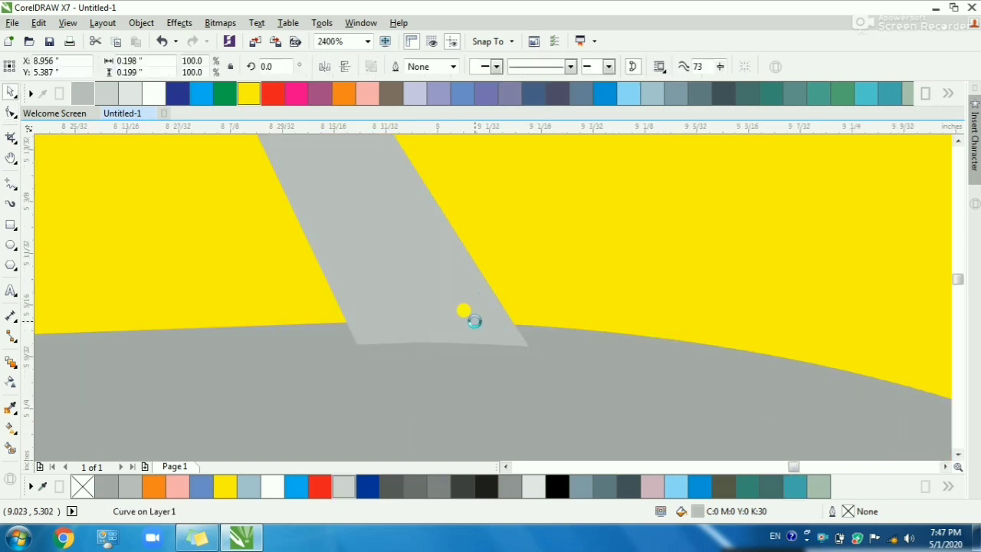
key("ctrl+Page_Down")
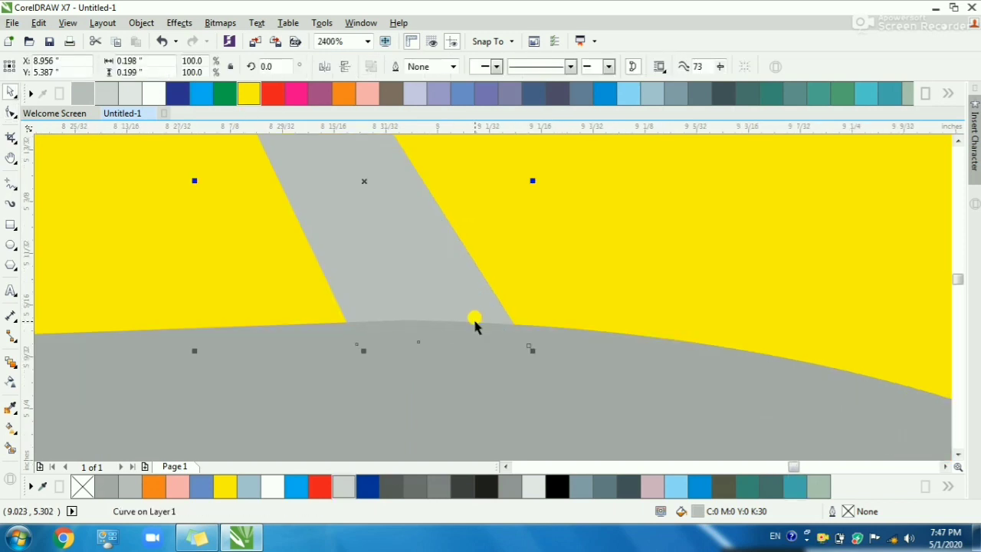
key("Escape")
- Apply a linear fountain fill along the antenna, from 30% black near the tip to 60% black at its base
scroll(474, 326, "down", 2)
left_click_drag(311, 232, 591, 334)
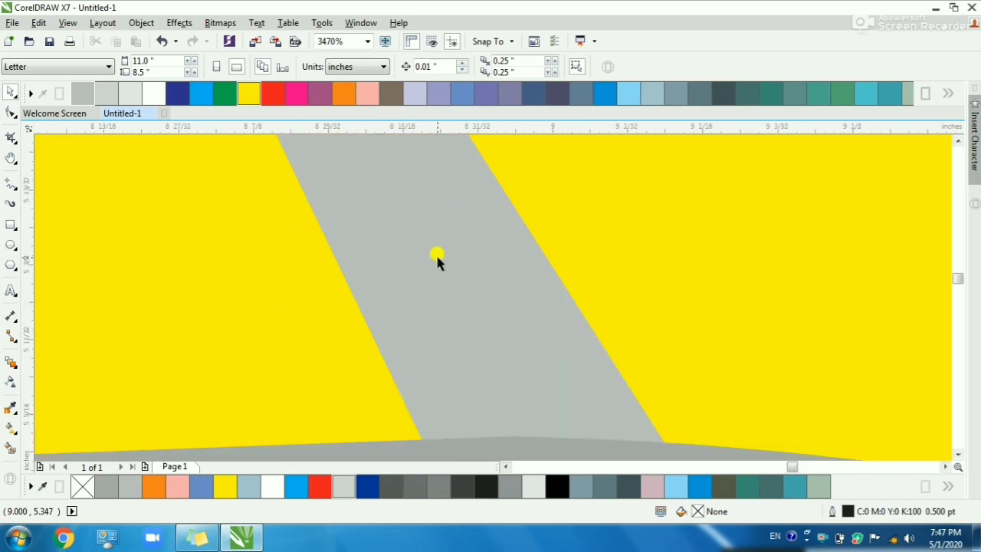
scroll(437, 261, "down", 2)
left_click_drag(358, 189, 520, 331)
scroll(516, 329, "up", 1)
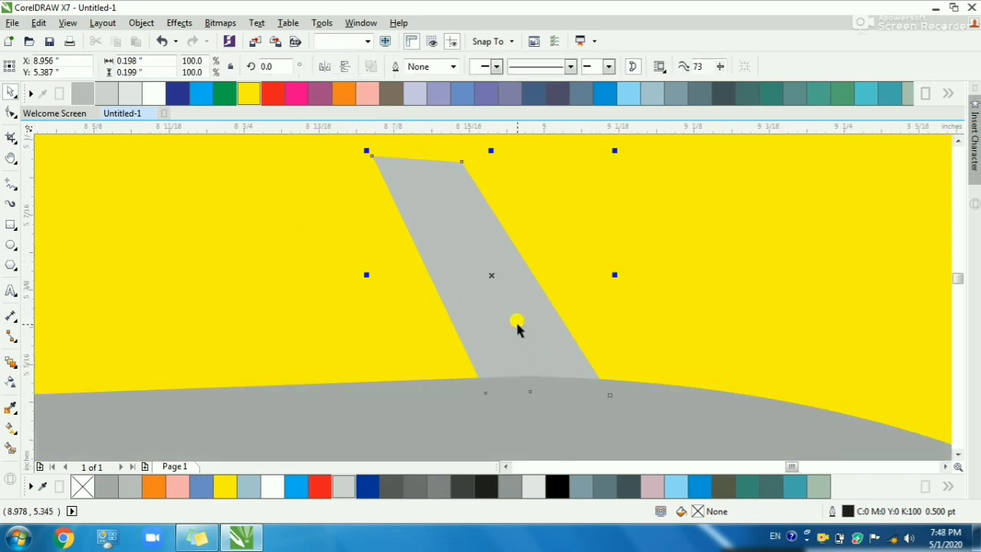
left_click(10, 429)
left_click_drag(497, 290, 526, 394)
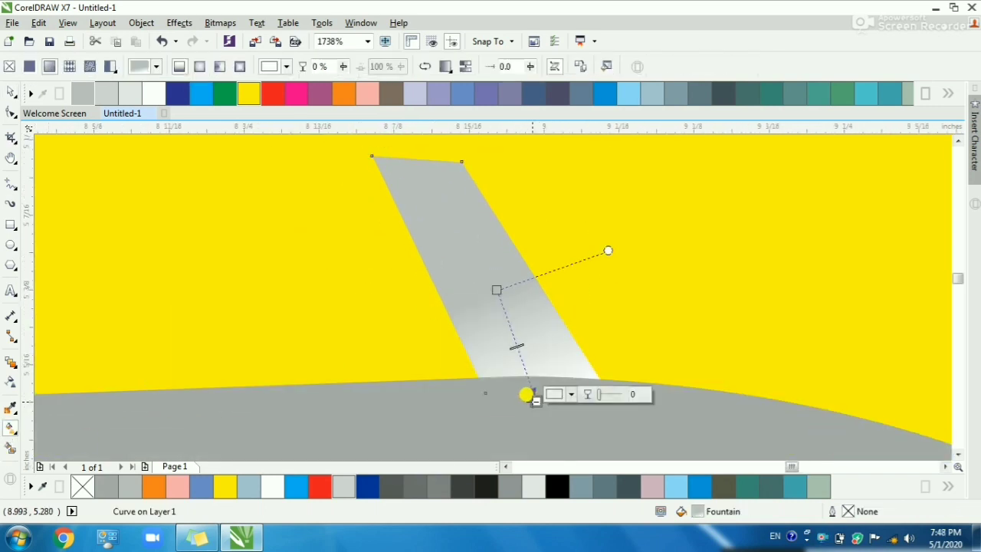
left_click(952, 96)
left_click(181, 120)
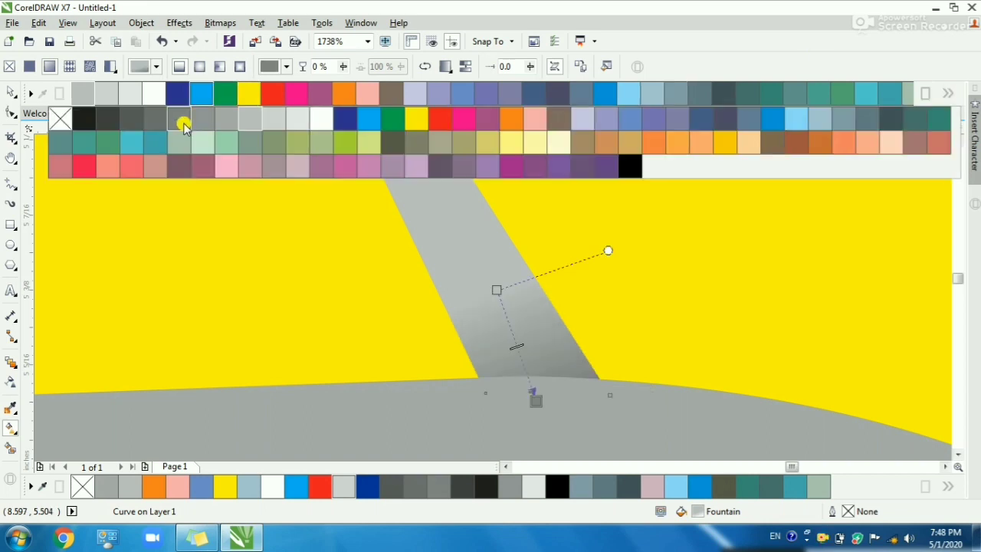
left_click_drag(530, 396, 522, 377)
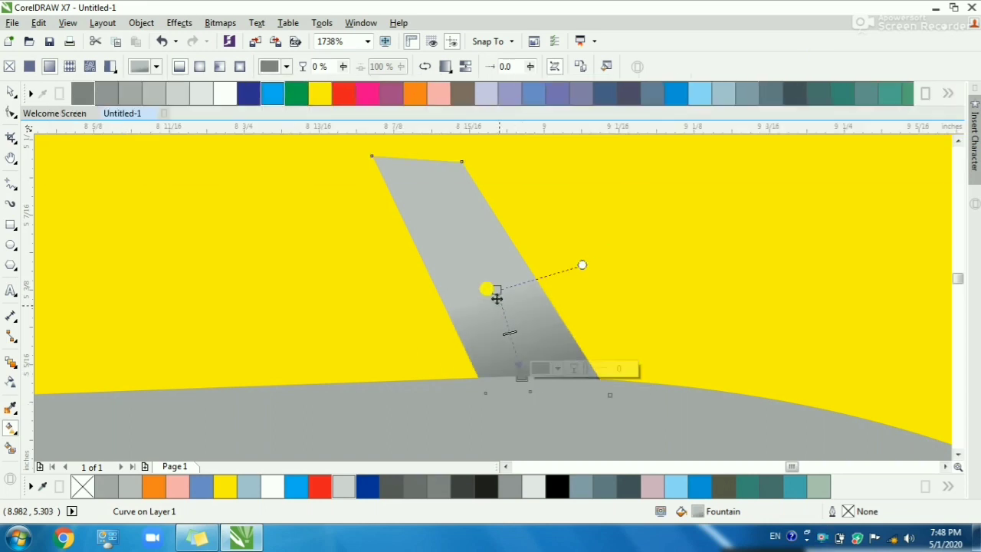
left_click_drag(493, 288, 469, 258)
key("space")
key("Escape")
scroll(470, 258, "down", 1)
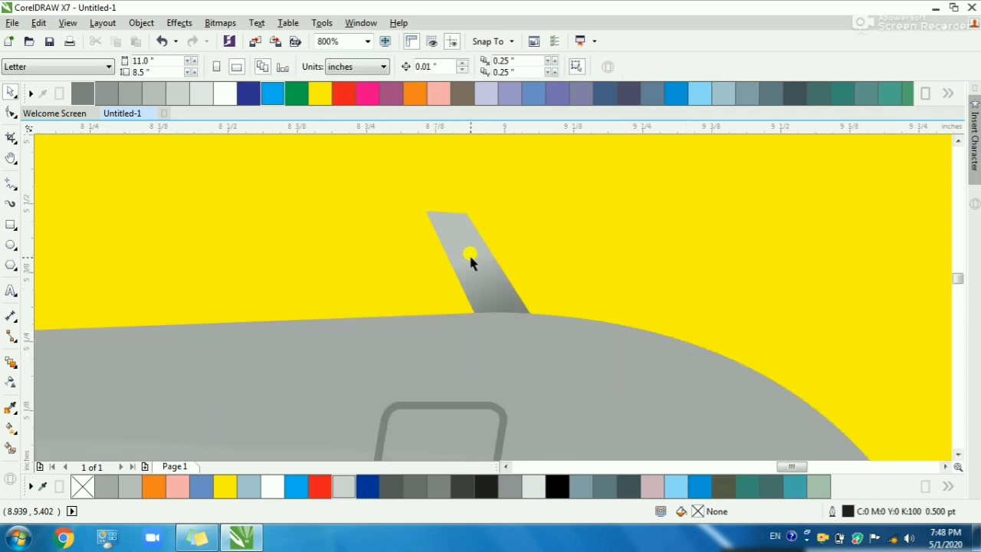
- Narrow the antenna's tip by shifting its front upper node backward along the top edge
left_click(470, 257)
key("F2")
left_click_drag(375, 190, 514, 256)
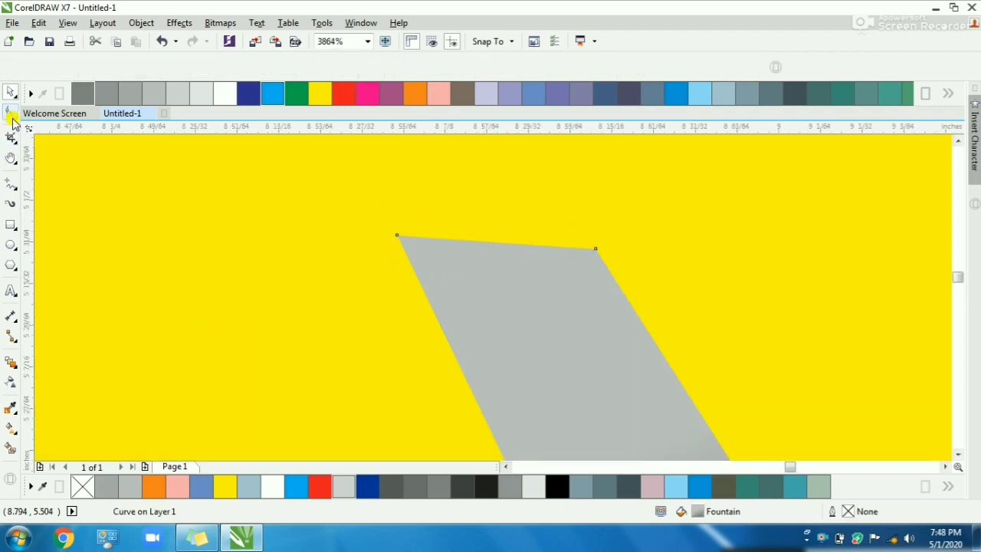
key("F10")
left_click_drag(593, 248, 535, 246)
key("space")
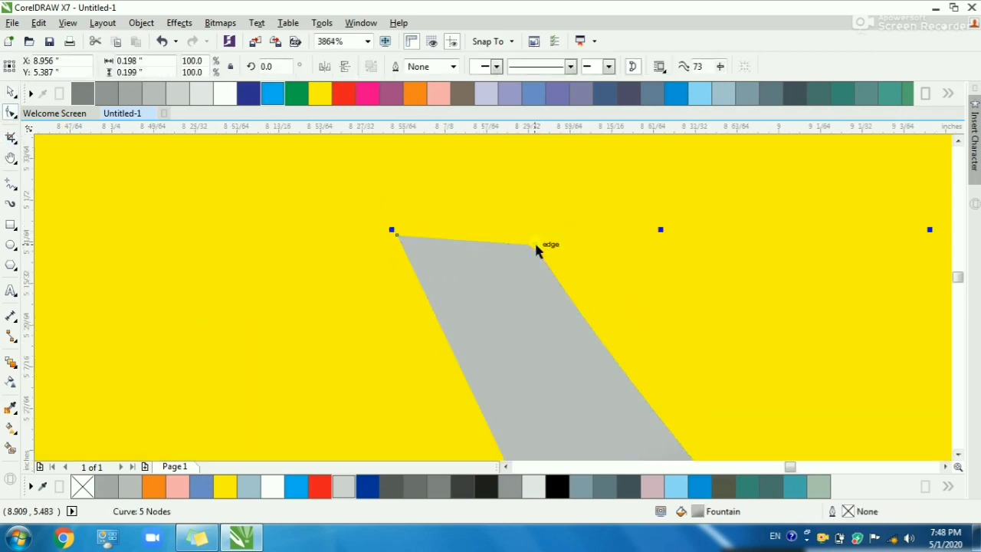
key("Escape")
- Scale the antenna down to 84%, about 0.166 × 0.168 inches, keeping its base at the roof
scroll(534, 247, "down", 4)
scroll(534, 255, "down", 1)
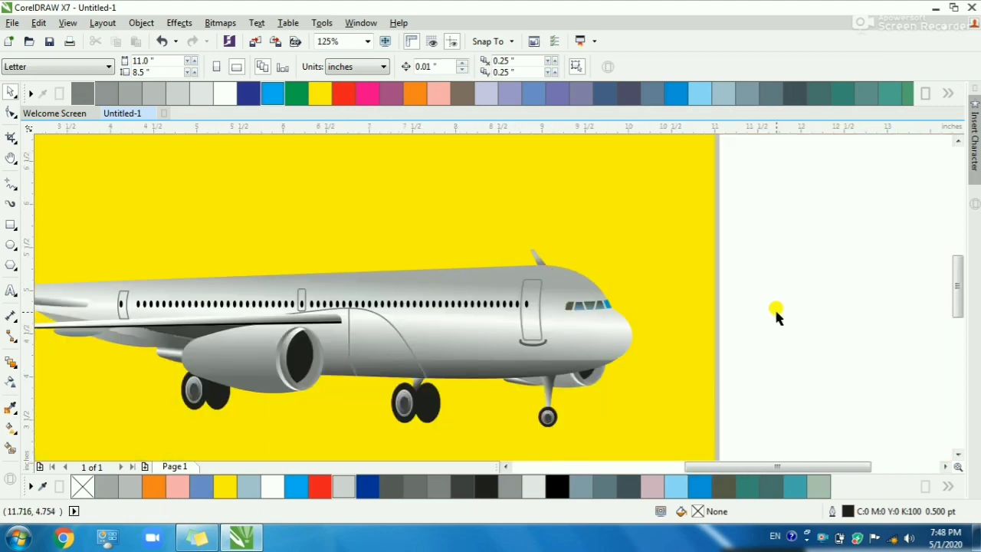
left_click_drag(591, 279, 591, 279)
left_click(641, 313)
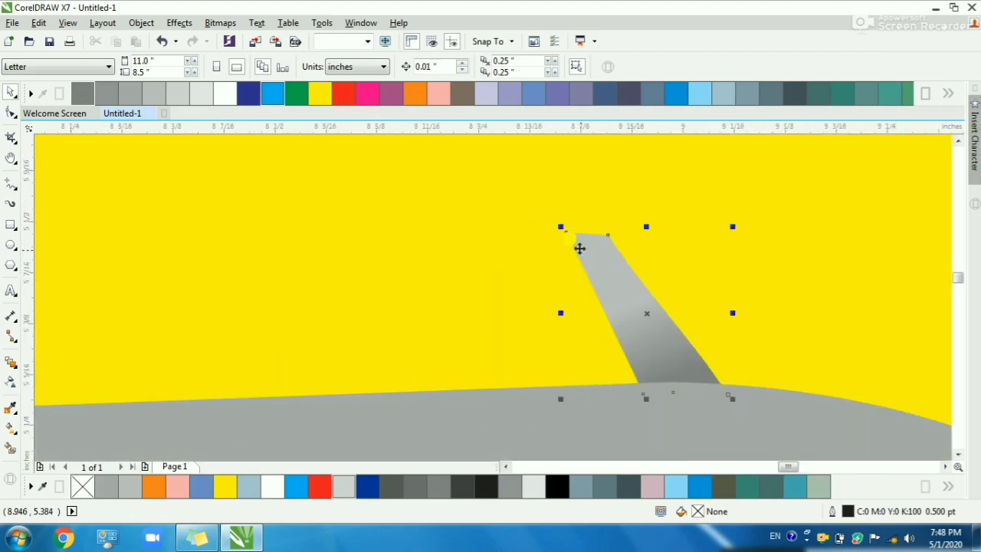
left_click_drag(562, 226, 584, 253)
left_click_drag(643, 318, 640, 321)
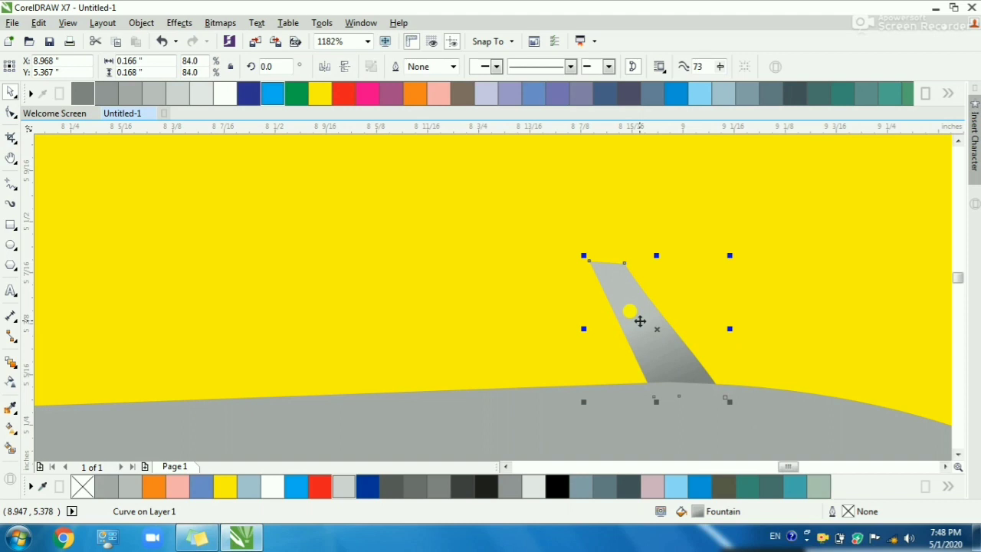
- Draw a flat rectangle about 0.271 × 0.049 inches across the roof edge, a little ahead of the rear door
scroll(632, 333, "down", 8)
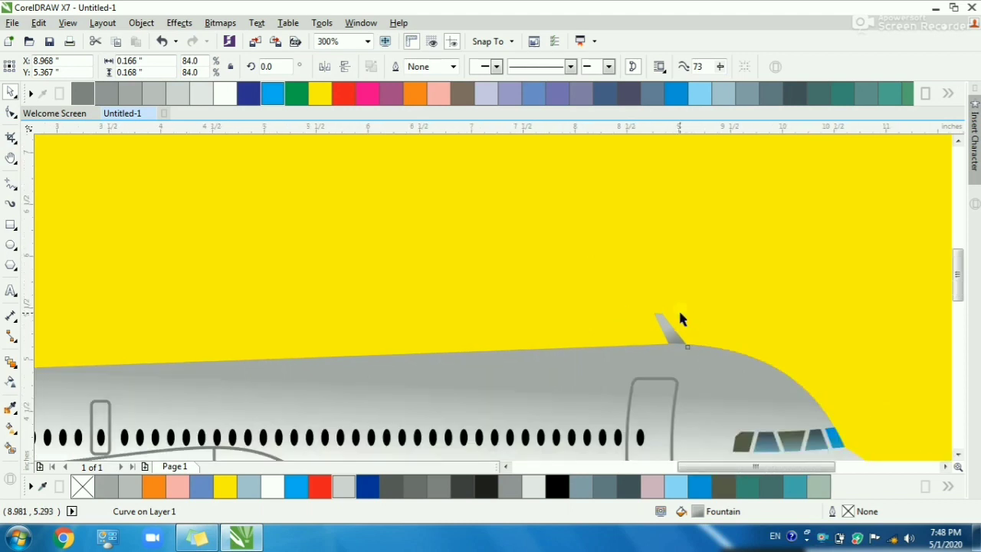
scroll(501, 354, "up", 3)
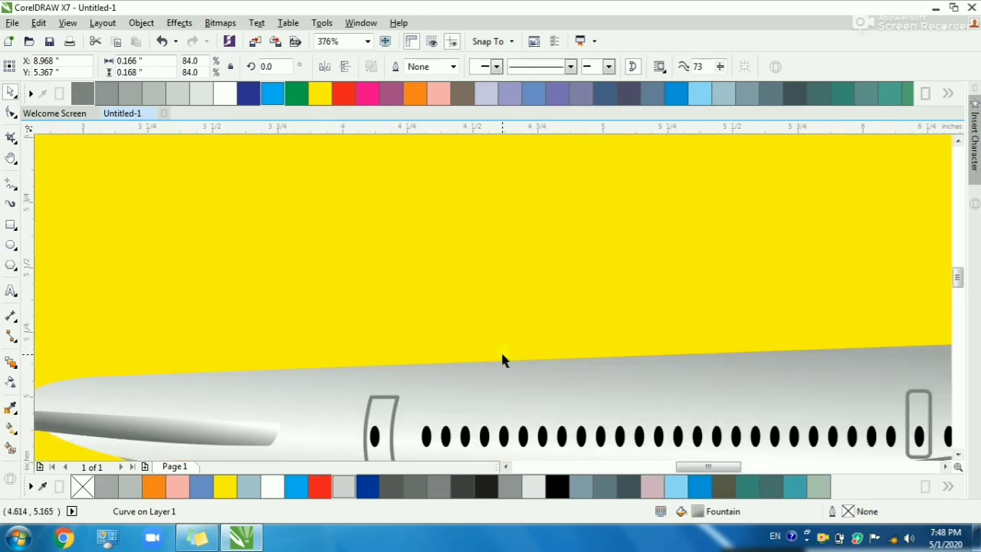
left_click_drag(431, 331, 621, 378)
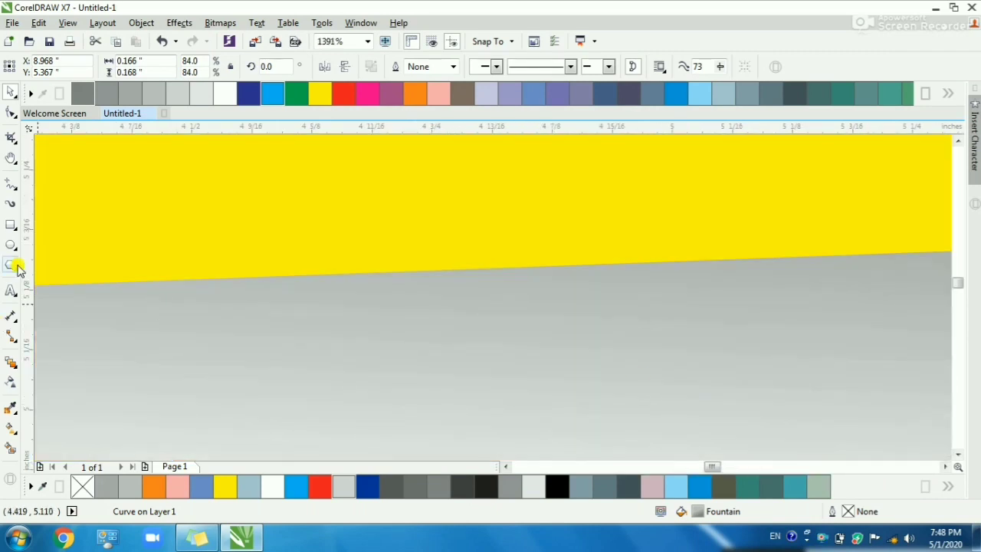
left_click(11, 226)
left_click_drag(337, 240, 602, 289)
- Round the rectangle's two upper corners to a 0.025-inch radius
left_click(11, 112)
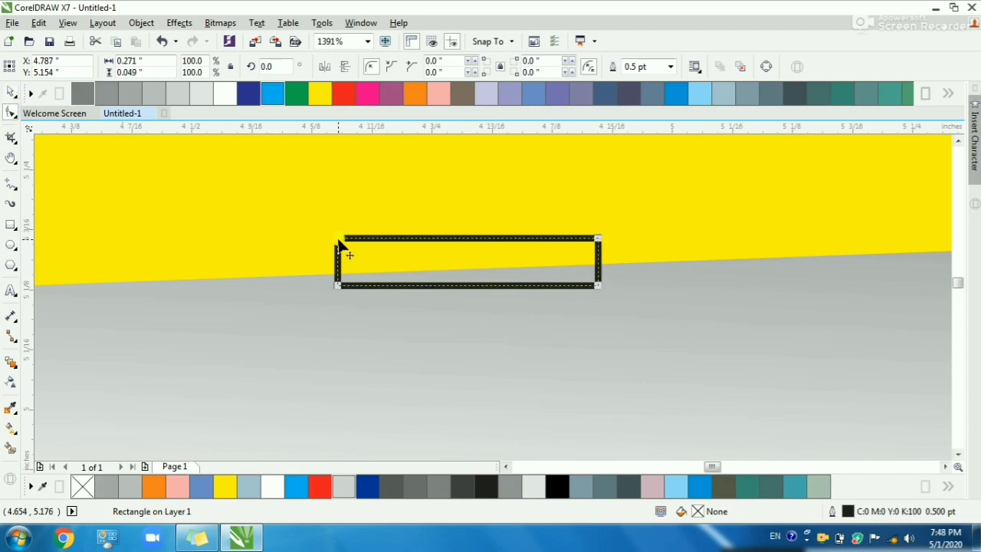
left_click(339, 242)
left_click_drag(597, 241, 596, 262)
key("space")
- Rotate the rounded rectangle to about 1.6 degrees so it follows the slope of the roof
left_click(456, 287)
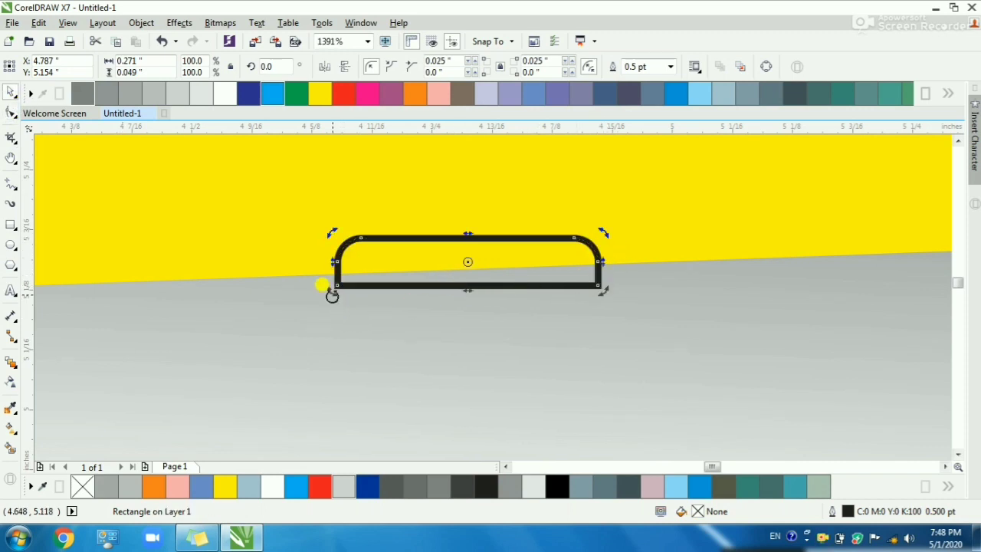
left_click_drag(332, 296, 332, 300)
scroll(604, 258, "up", 2)
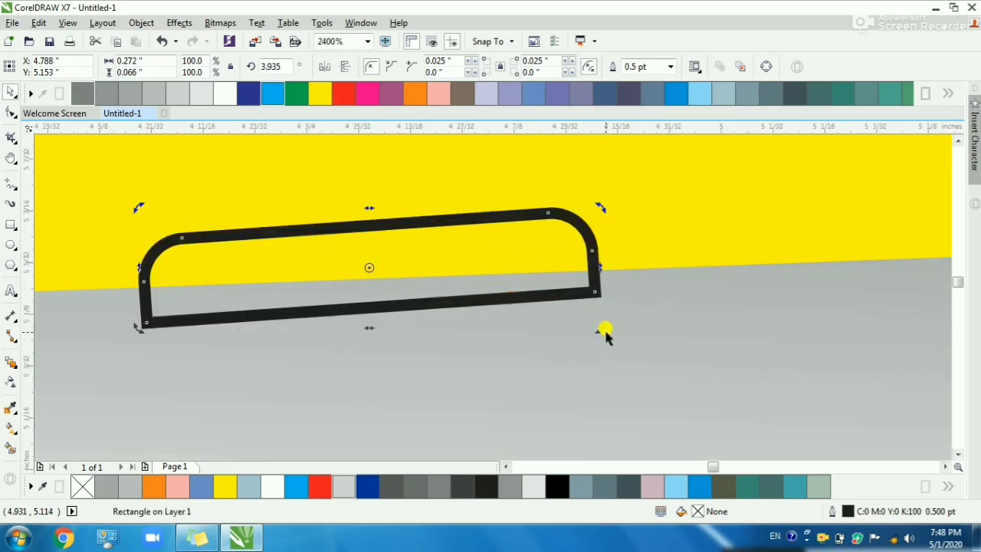
left_click_drag(596, 330, 600, 342)
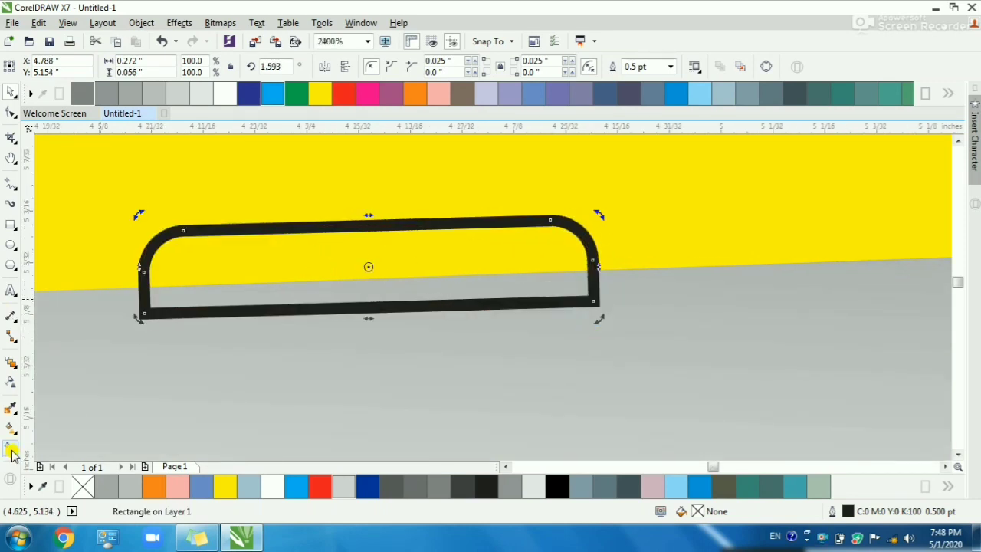
- Create a Smart Fill shape from the part of the rounded rectangle above the roof, and delete the original rectangle
left_click(12, 454)
left_click(325, 273)
key("space")
left_click(379, 308)
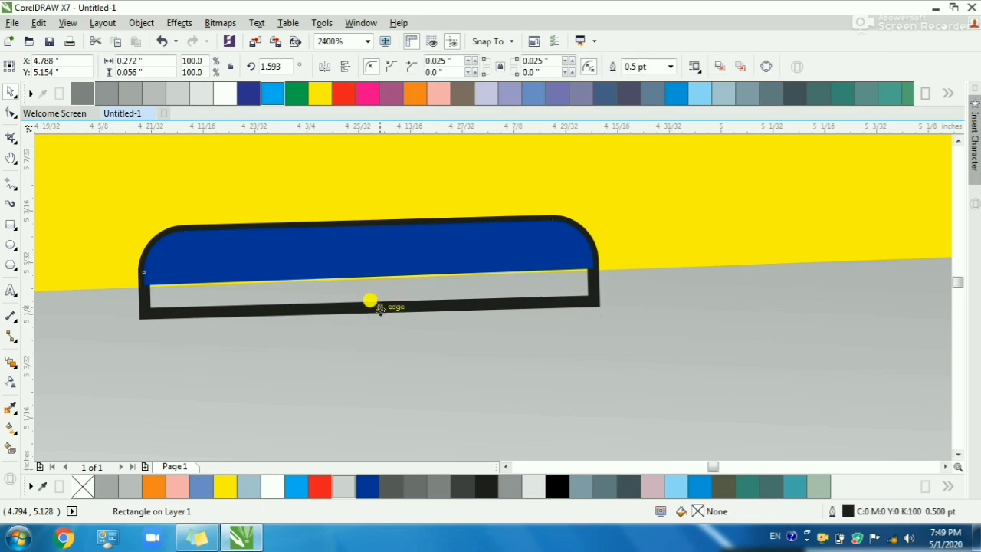
key("Delete")
- Stretch the roof fairing down to about 0.045 inches tall and fill it with 60% black
left_click(373, 272)
left_click_drag(372, 280, 373, 300)
left_click(83, 93)
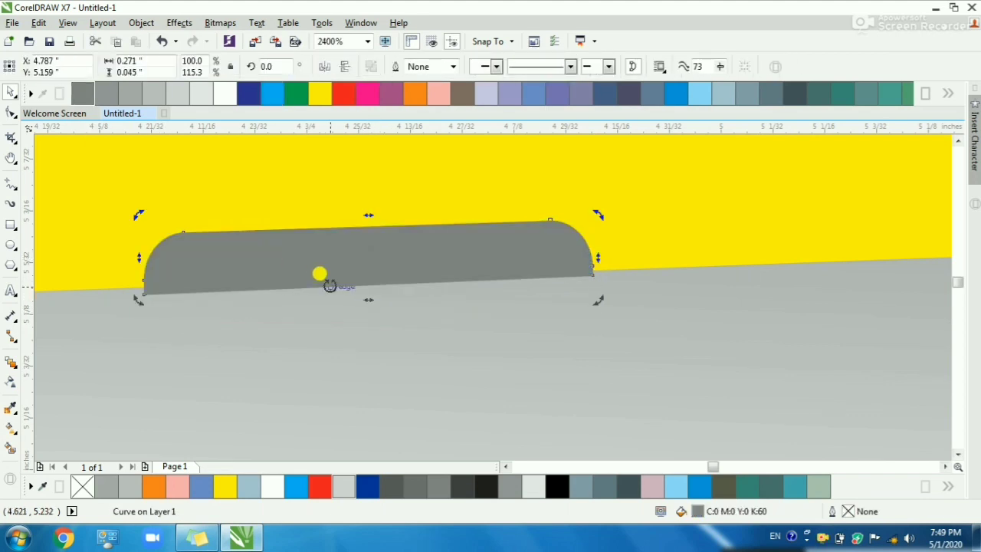
- Order the roof fairing behind the fuselage and apply a vertical fountain fill to it
key("ctrl+Page_Down")
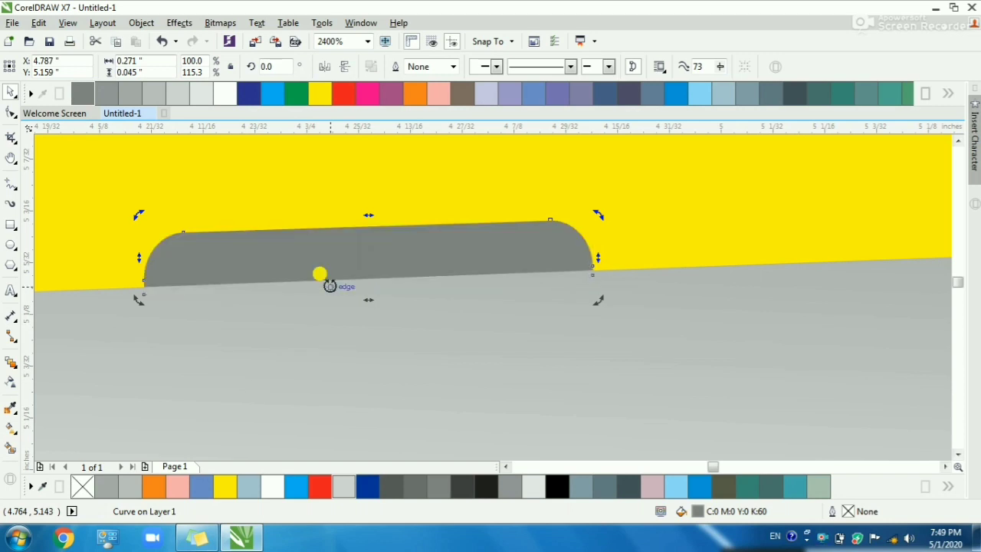
key("g")
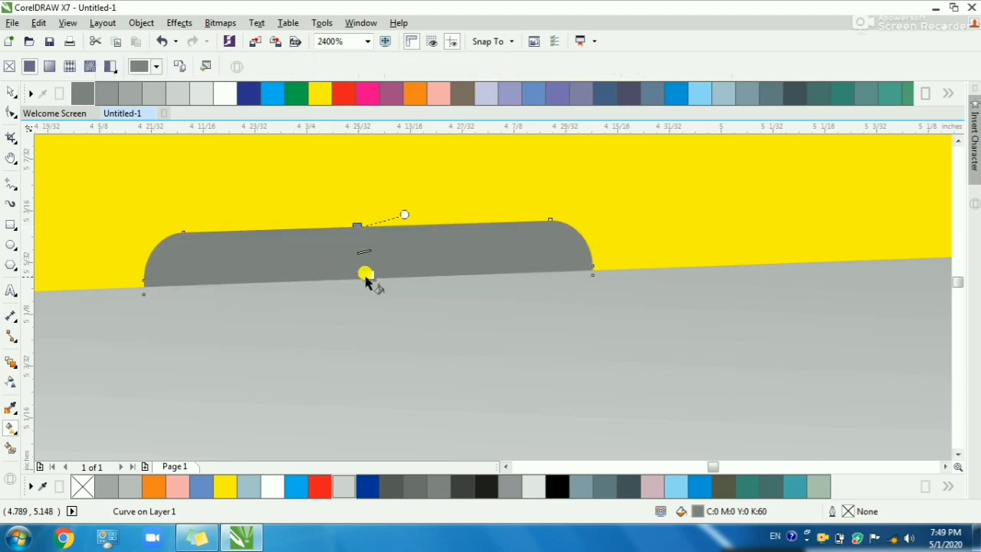
left_click_drag(359, 284, 354, 177)
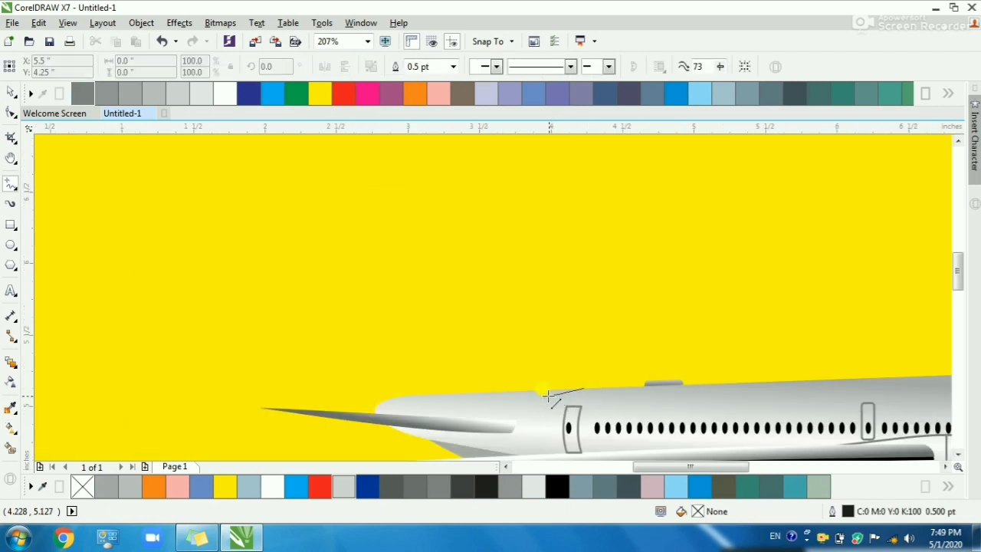
- Draw the vertical tail fin as an open straight-segment outline above the rear fuselage, about 1.56 inches wide and 1.64 inches tall
left_click(547, 376)
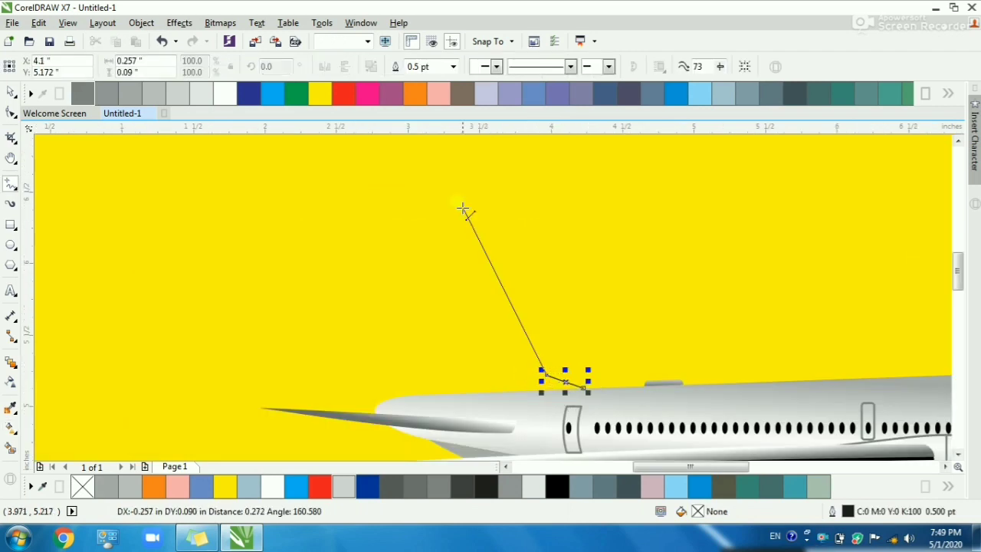
left_click(451, 170)
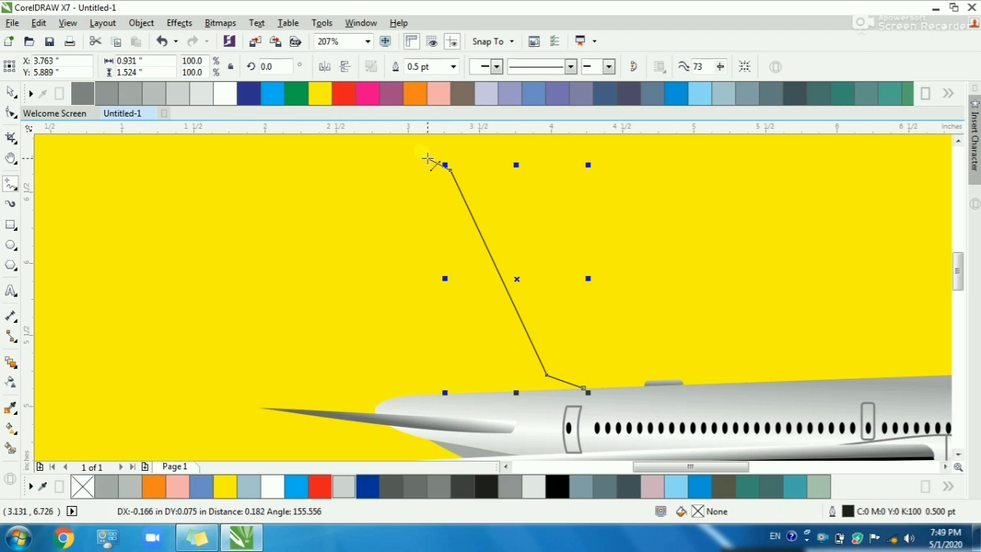
left_click(424, 157)
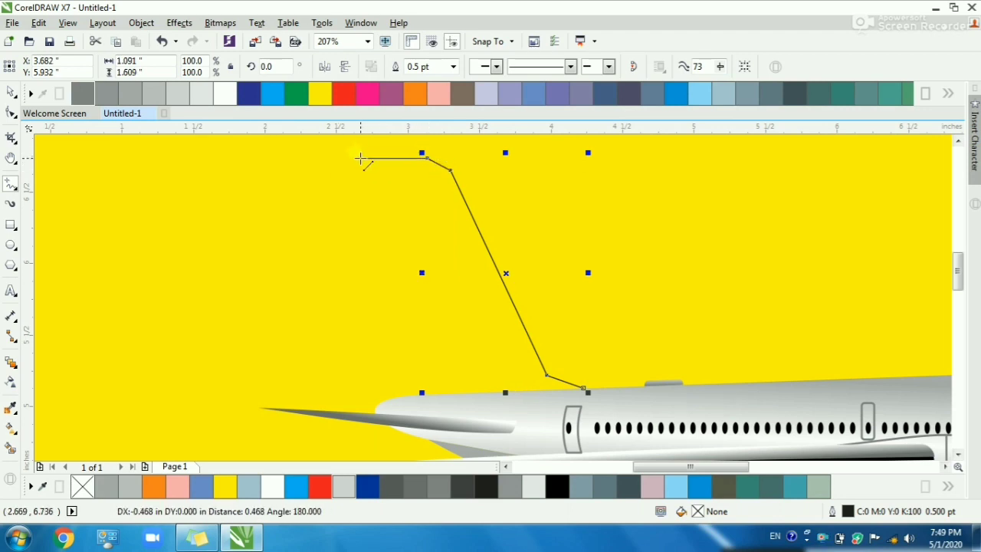
left_click(461, 392)
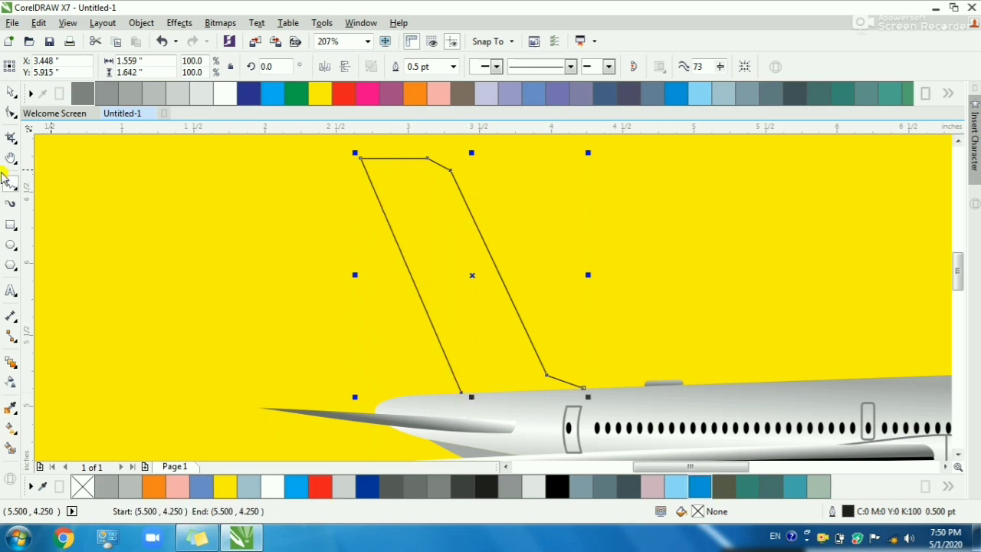
- Convert the fin outline's segments to curves and delete the lower front node so the leading edge sweeps smoothly into the roof
left_click(11, 114)
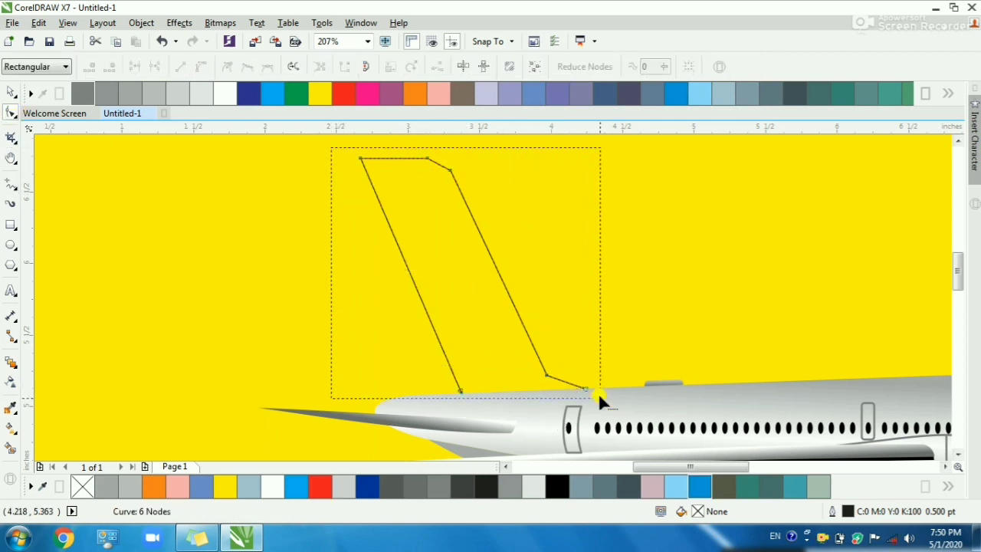
left_click_drag(331, 147, 601, 398)
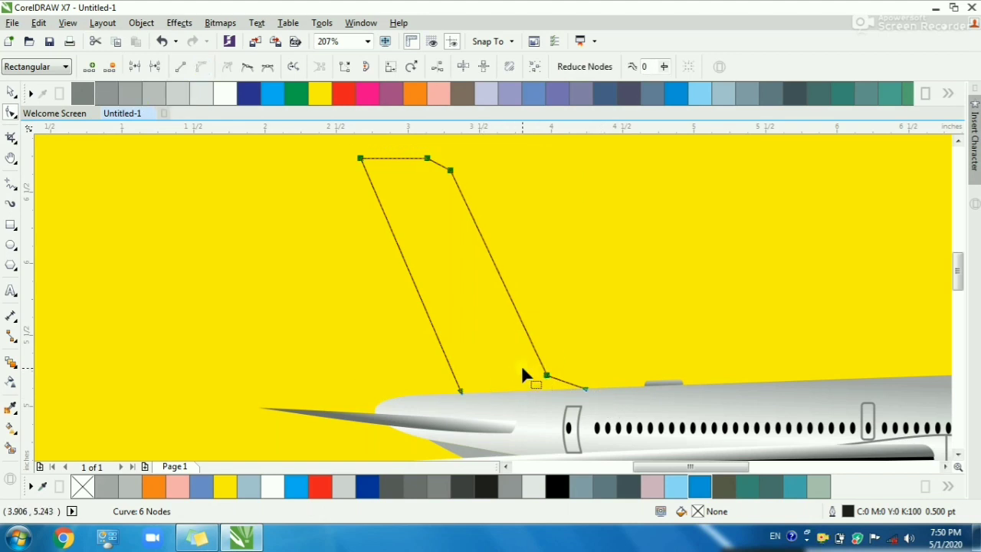
left_click_drag(522, 368, 560, 387)
key("Delete")
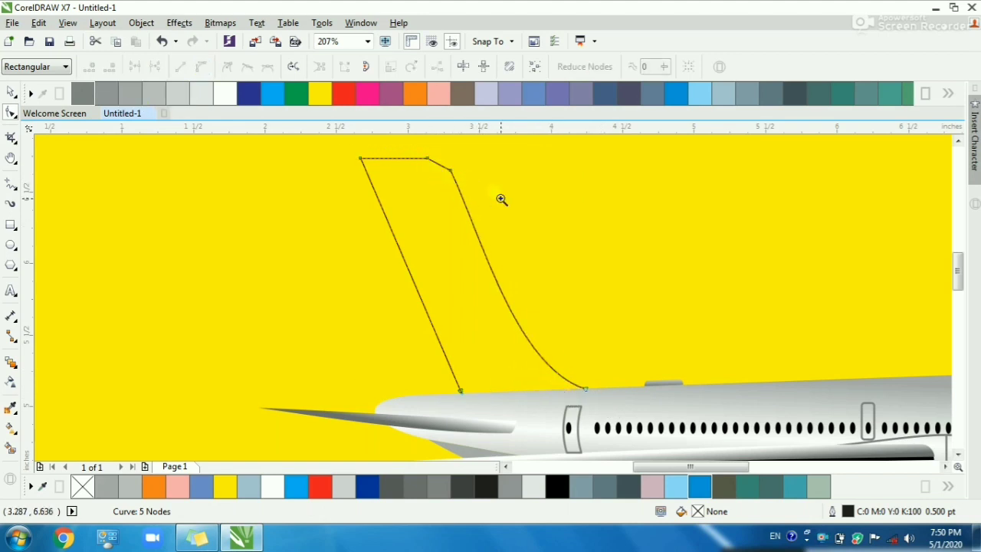
- Bend the short segment at the fin's upper front corner outward into a smooth rounded curve
left_click_drag(501, 199, 359, 144)
left_click_drag(442, 264, 585, 334)
left_click_drag(489, 325, 729, 404)
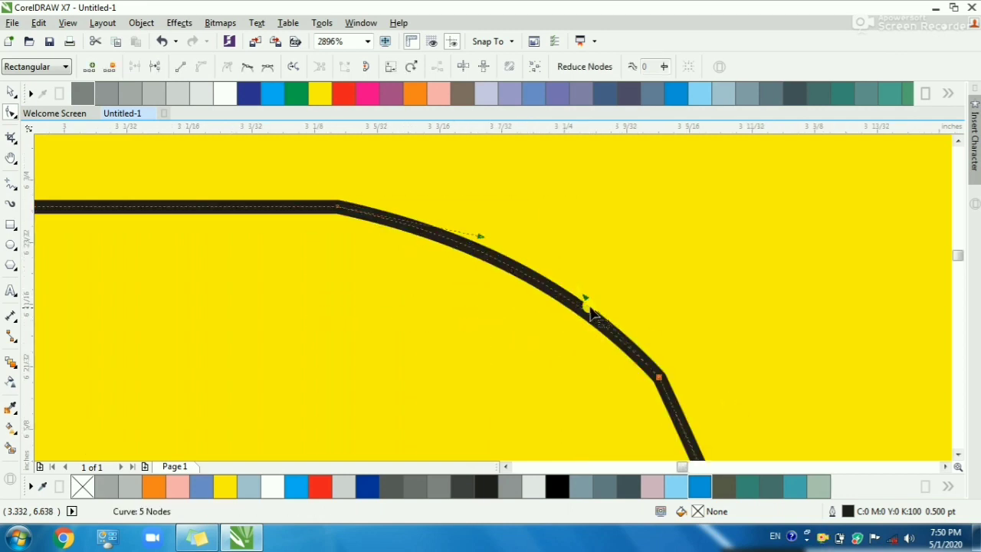
left_click_drag(585, 297, 579, 268)
left_click_drag(491, 247, 486, 219)
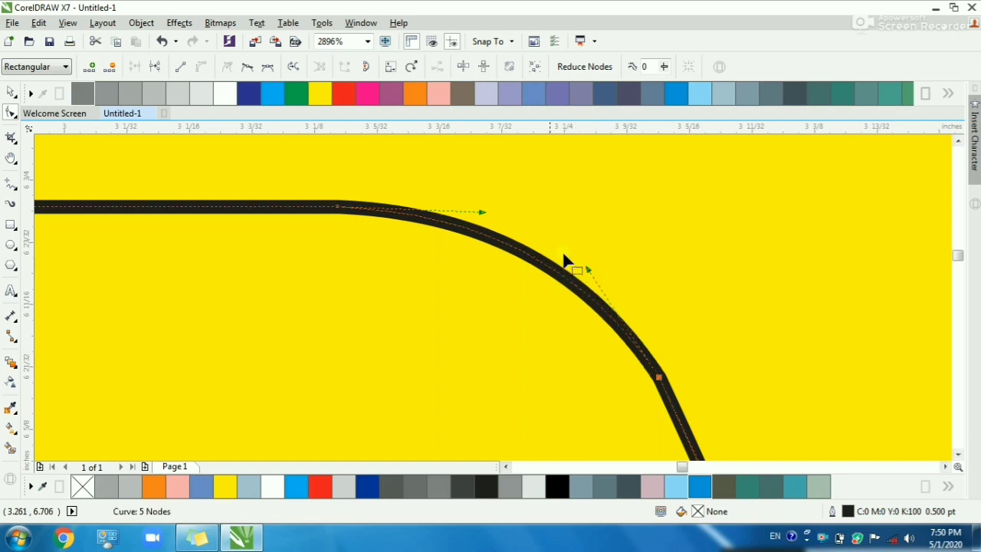
scroll(565, 263, "down", 5)
scroll(518, 228, "down", 3)
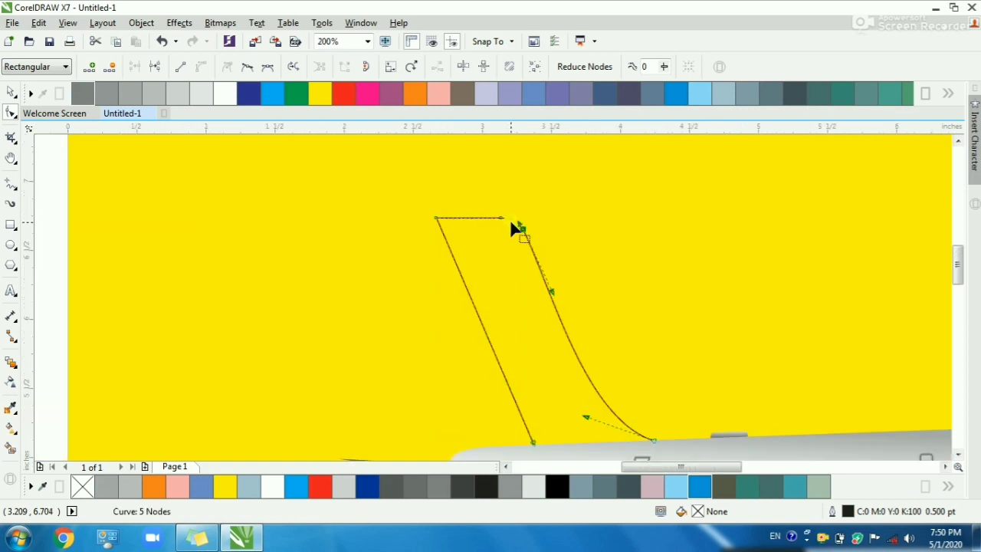
- Move the rear lower end node of the fin outline slightly down onto the fuselage roof
scroll(598, 350, "up", 2)
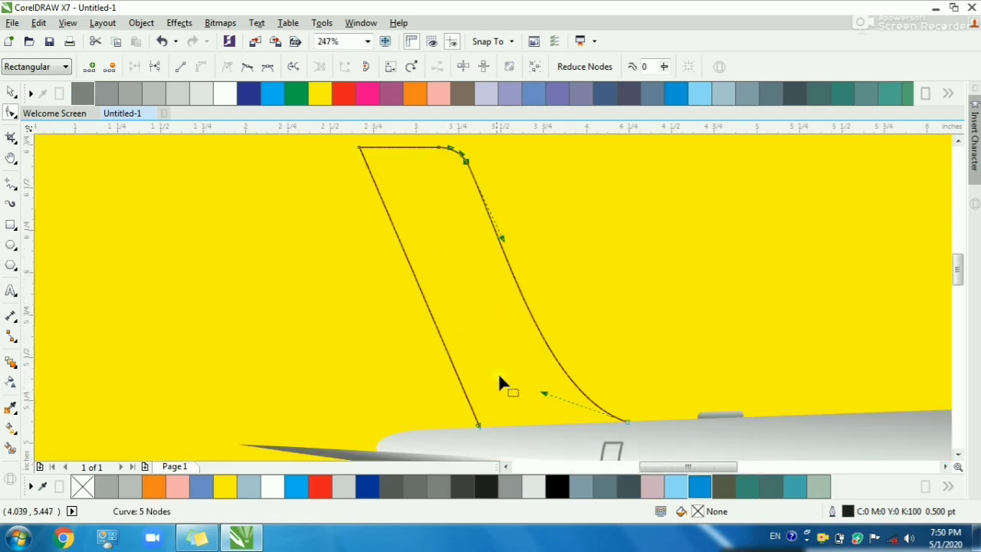
left_click_drag(500, 435, 504, 441)
left_click_drag(616, 390, 618, 392)
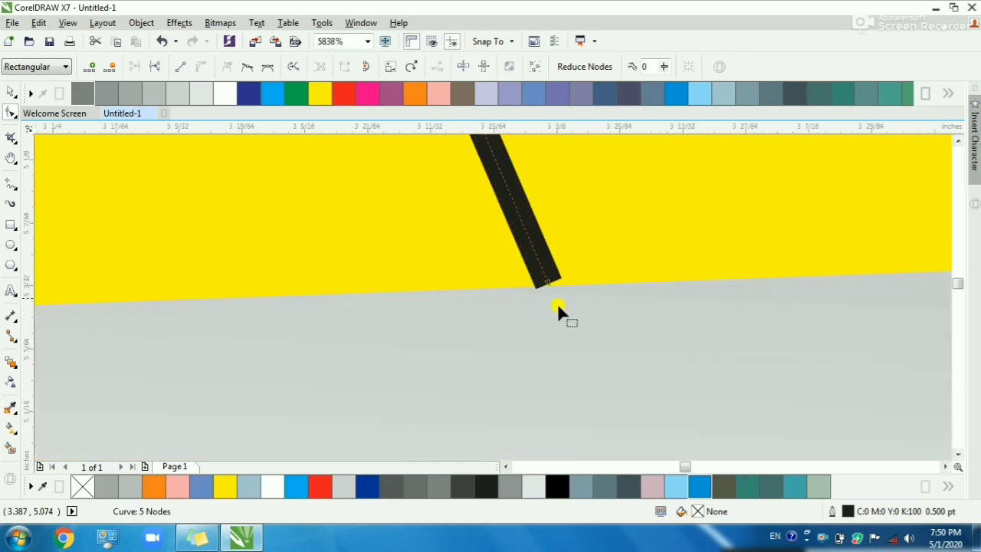
left_click_drag(545, 277, 554, 294)
scroll(488, 317, "down", 4)
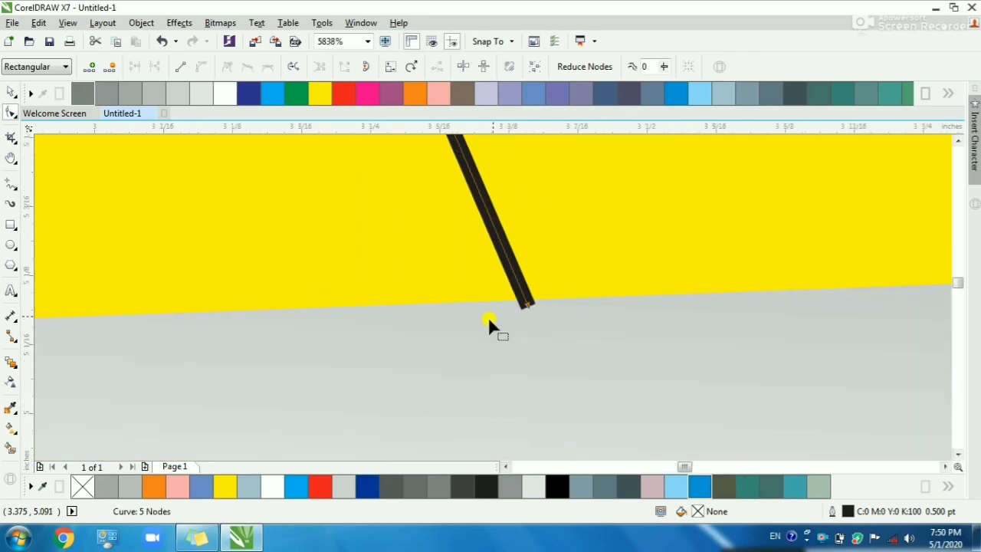
- Move the front lower end node of the fin outline down so it meets the fuselage roof edge
key("F2")
left_click_drag(681, 287, 742, 328)
left_click_drag(591, 263, 673, 344)
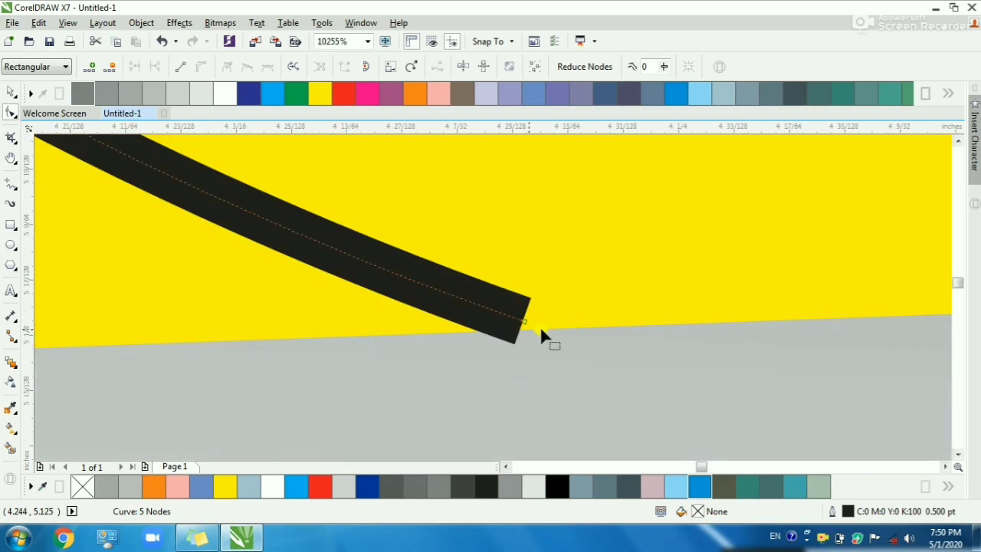
left_click_drag(523, 322, 531, 339)
scroll(585, 353, "down", 3)
key("space")
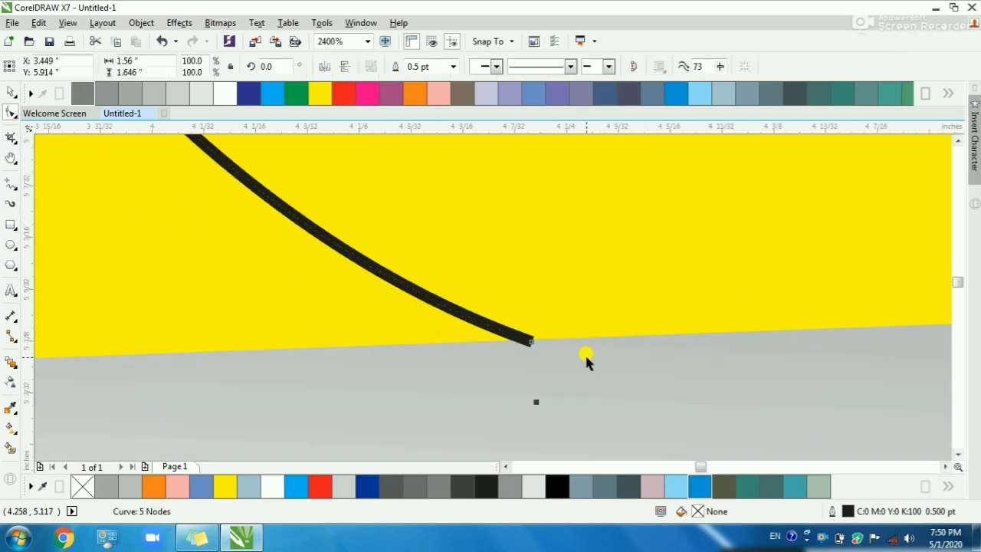
- Reposition the nodes of the fin's trailing edge so it stands steeper, with its lower end further aft on the roof
scroll(585, 353, "down", 7)
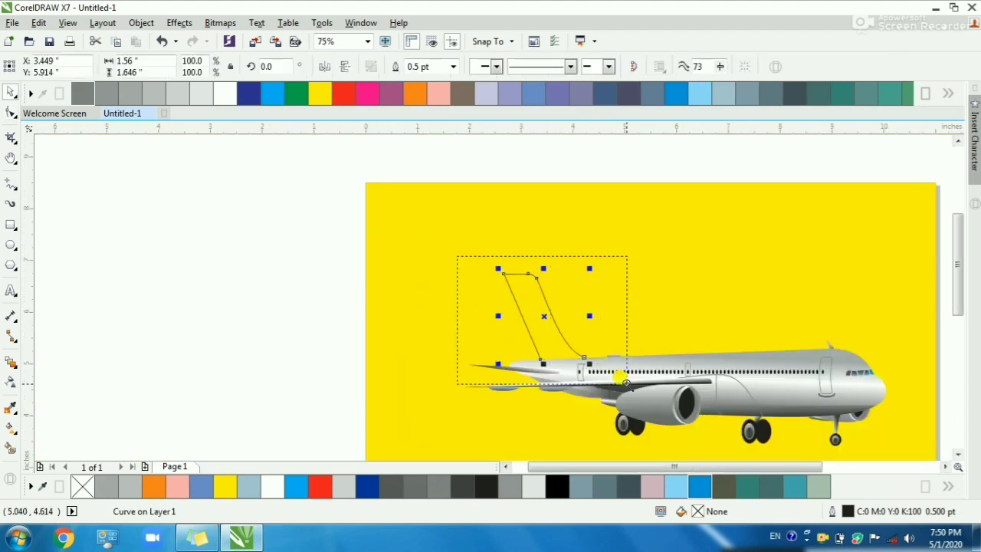
scroll(627, 381, "up", 2)
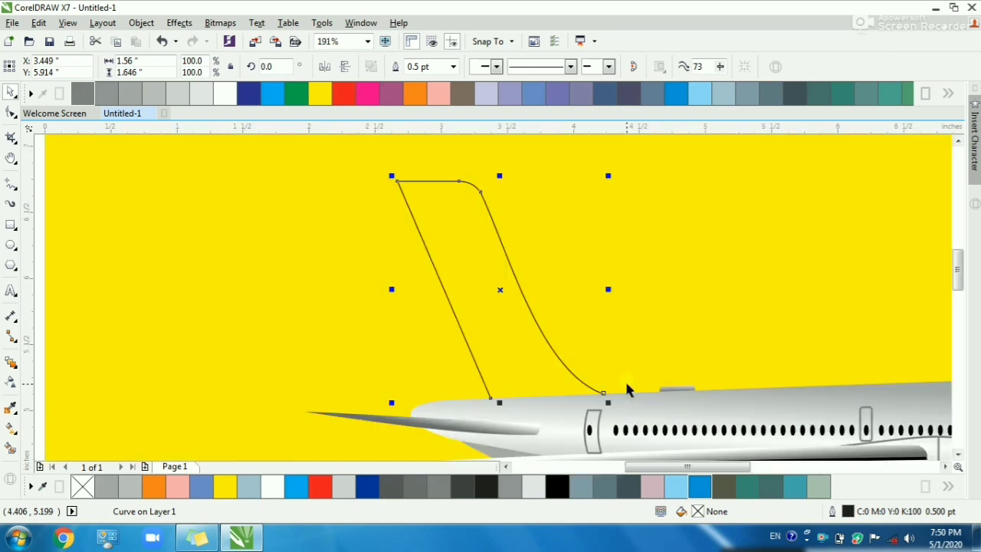
left_click(11, 111)
left_click(398, 357)
scroll(521, 406, "up", 3)
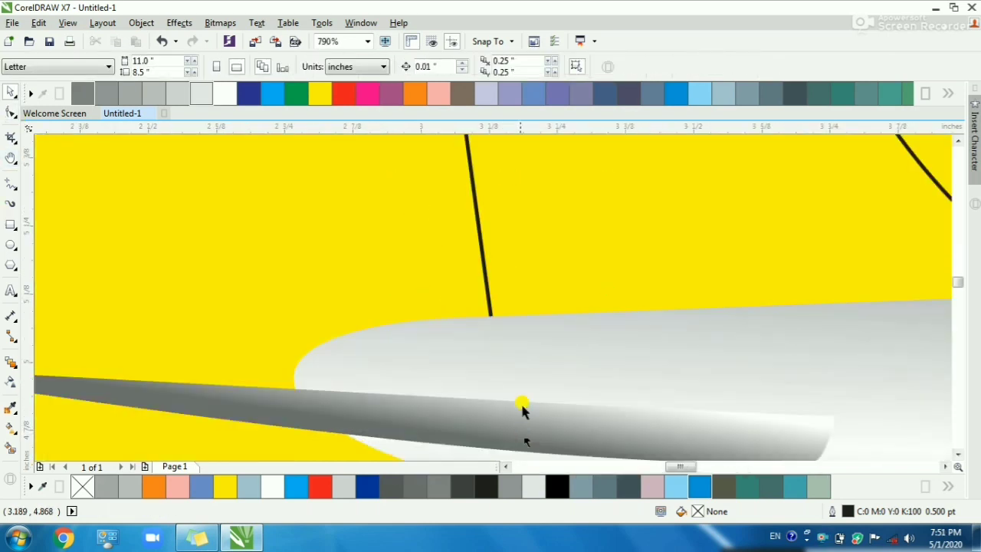
scroll(488, 316, "down", 5)
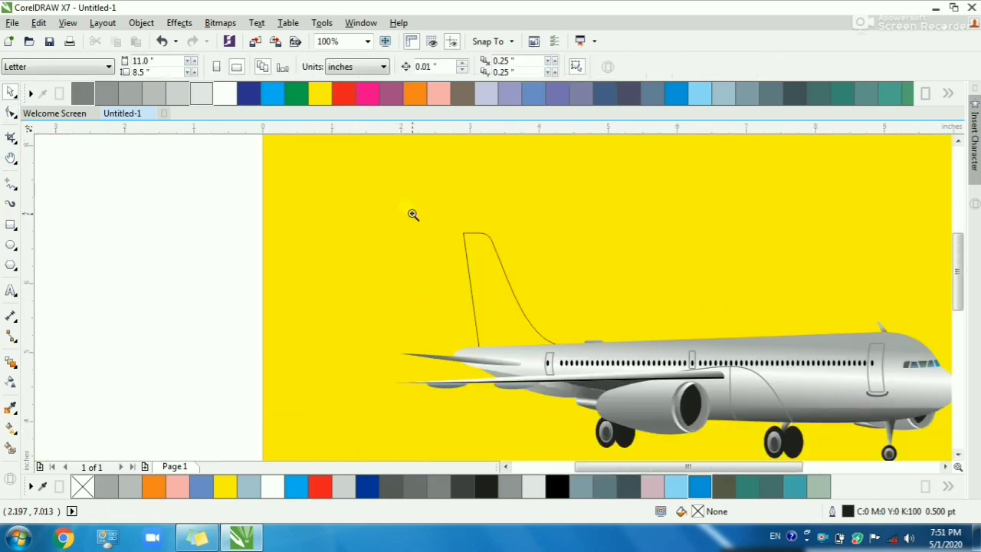
- Create a dark blue Smart Fill shape without outline from the enclosed fin area, and delete the original outline
scroll(583, 322, "up", 1)
left_click(9, 452)
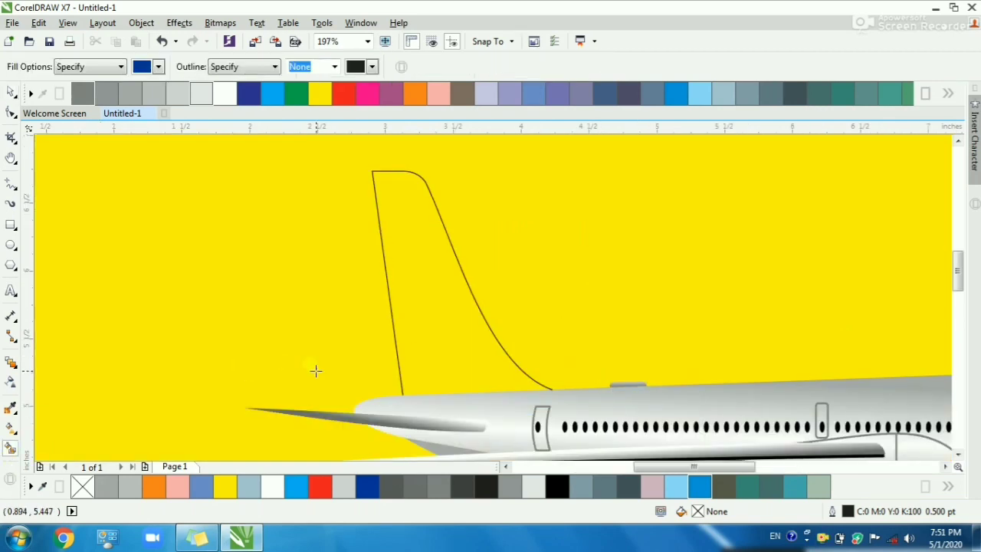
left_click(414, 351)
key("space")
left_click(386, 246)
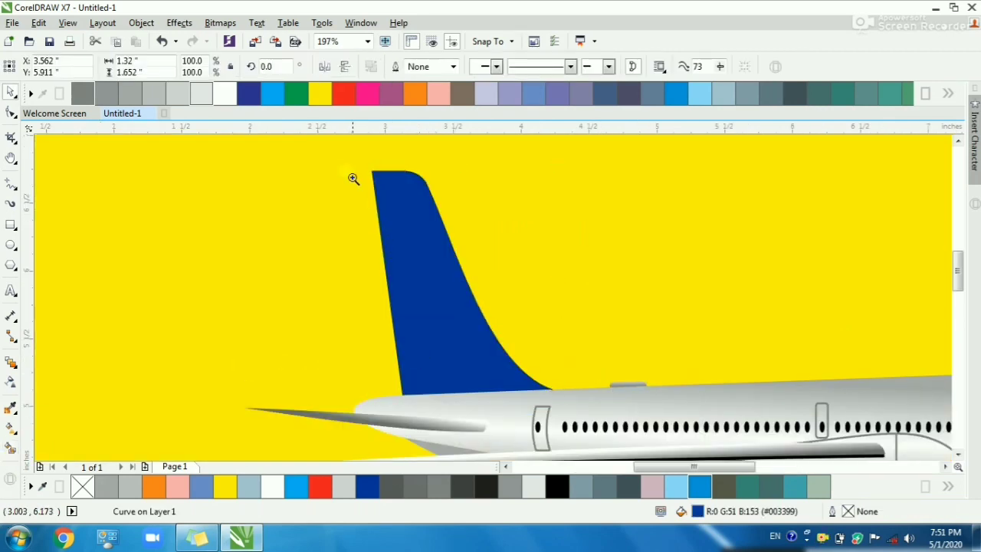
left_click_drag(354, 161, 390, 189)
left_click(491, 253)
key("Delete")
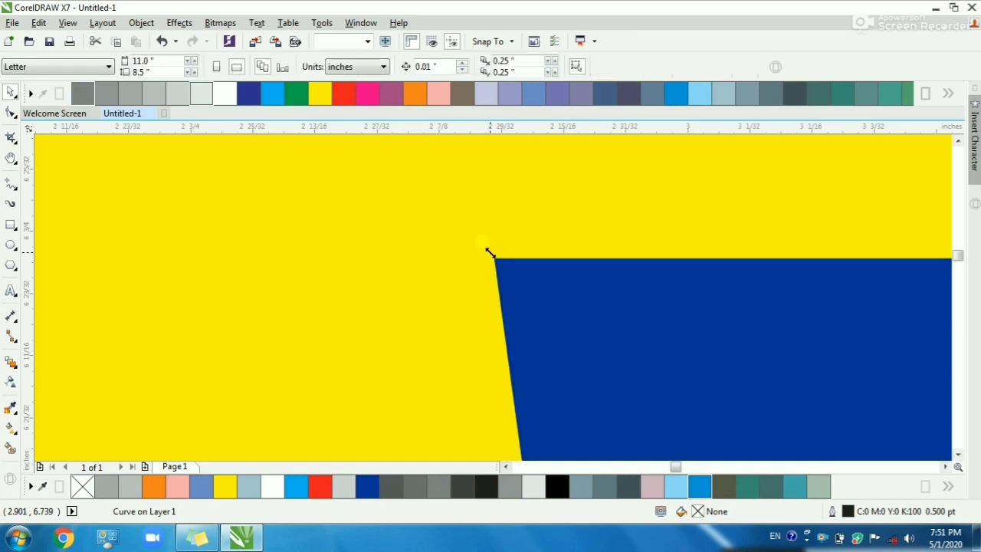
- Draw an angled rudder line from the fin's top edge down near its base and back to the lower rear corner
scroll(441, 265, "down", 6)
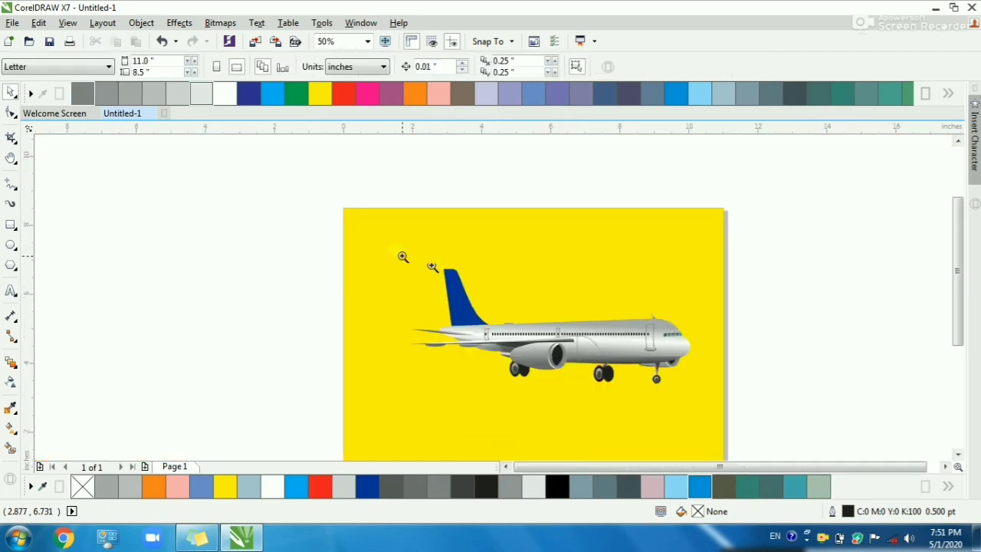
left_click_drag(403, 257, 538, 348)
left_click(488, 315)
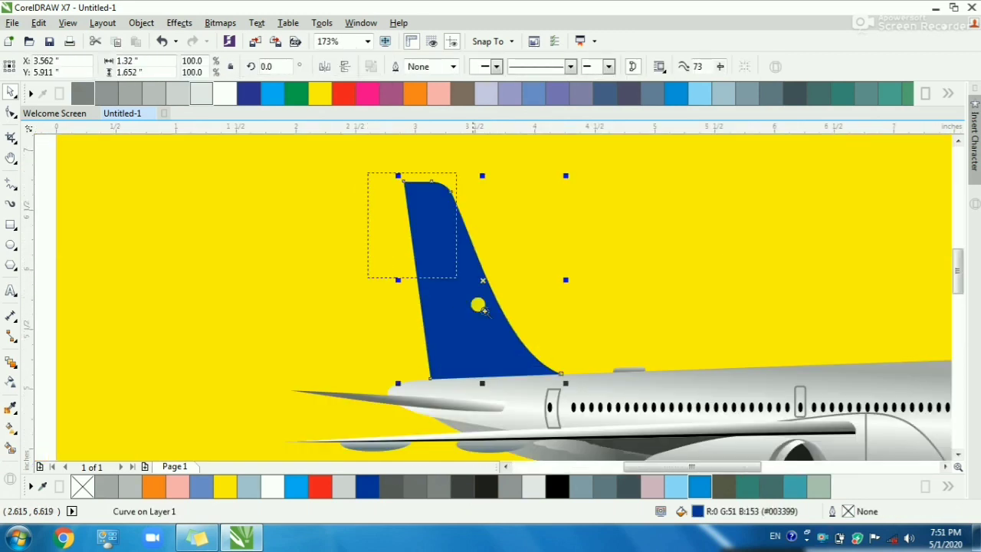
left_click_drag(480, 307, 621, 393)
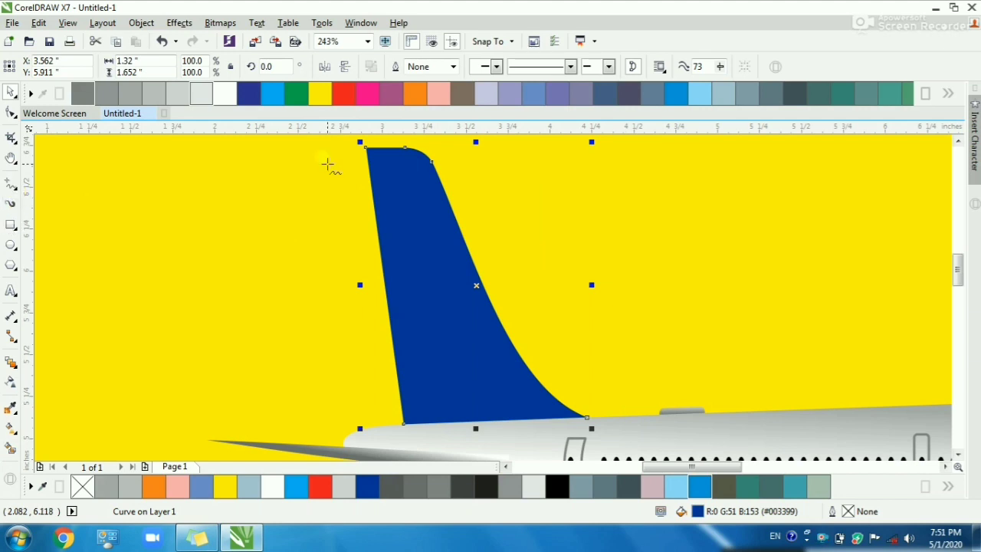
key("F5")
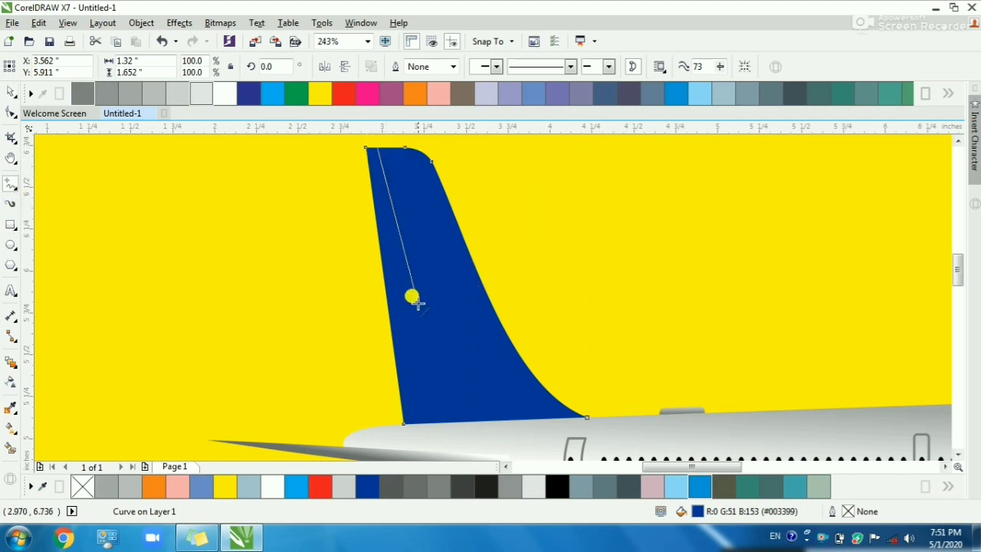
left_click(439, 395)
left_click(439, 394)
left_click(404, 424)
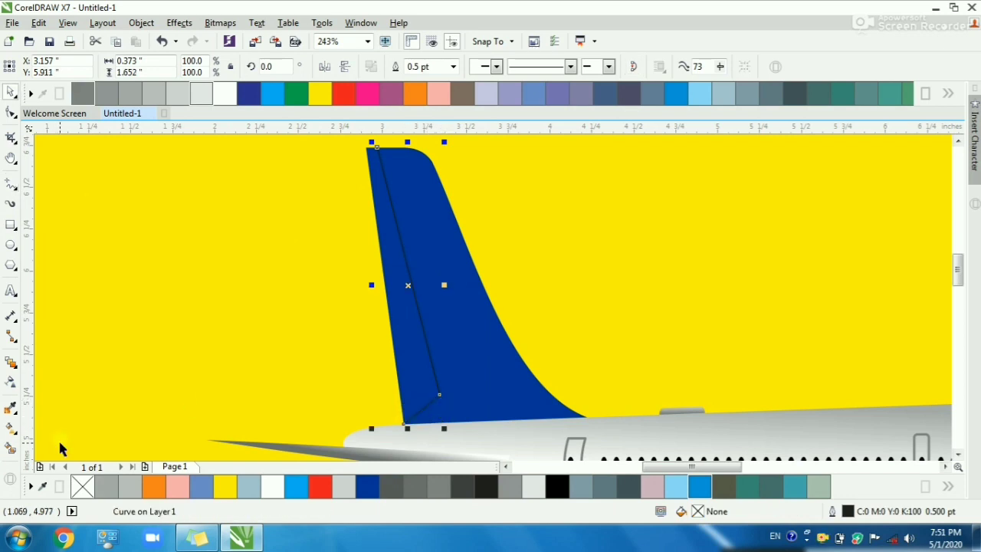
- Create a Smart Fill rudder panel behind the drawn line and remove the leftover line, keeping the fin and rudder shapes
left_click(9, 450)
left_click(414, 347)
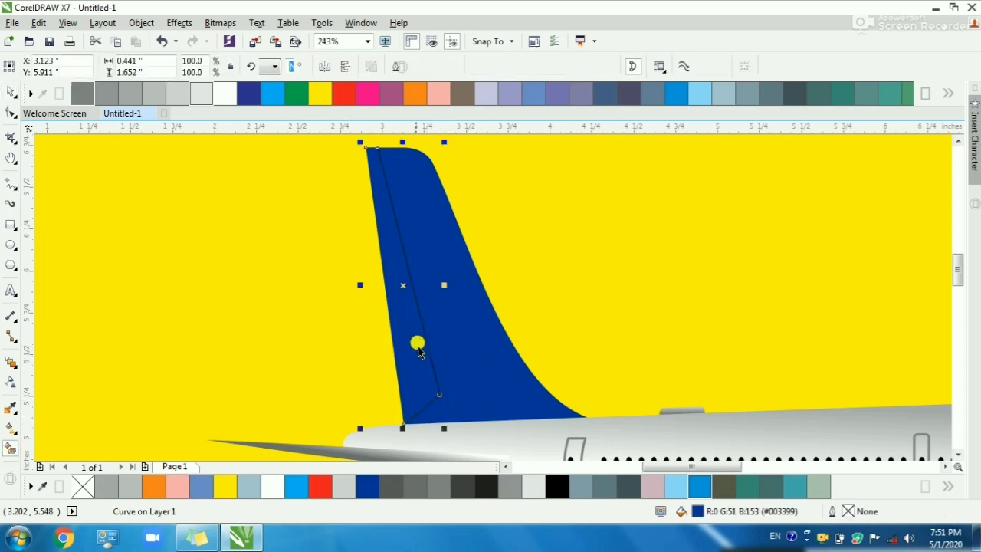
key("space")
left_click(444, 345, "shift")
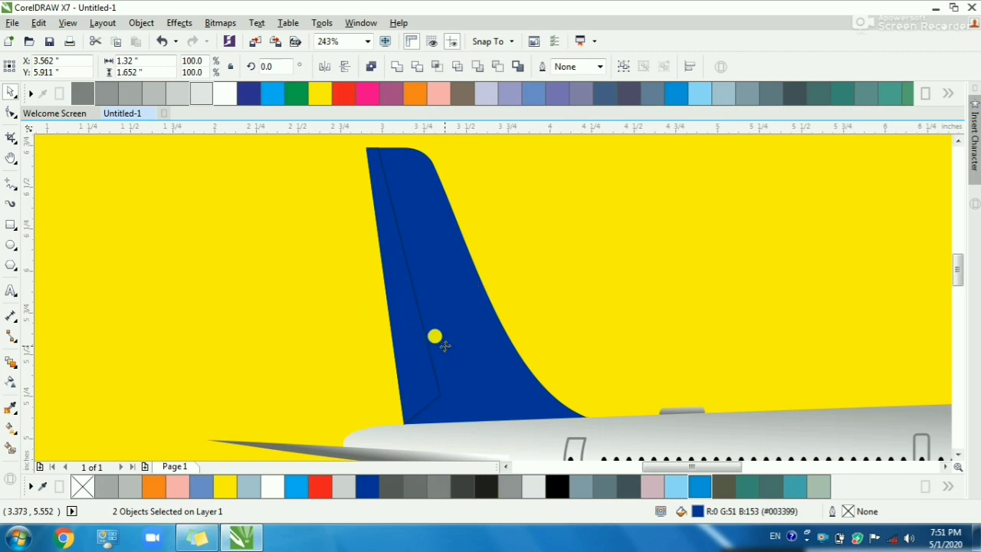
key("Delete")
left_click(434, 361)
key("Delete")
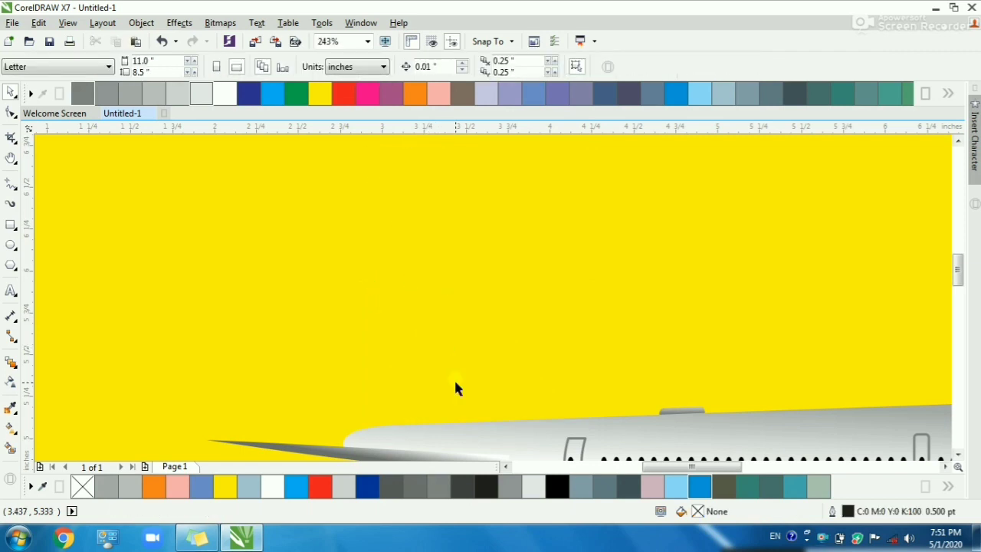
key("ctrl+v")
key("Escape")
- Fill the rudder panel with dark gray and the rest of the fin with a lighter gray
left_click(398, 322)
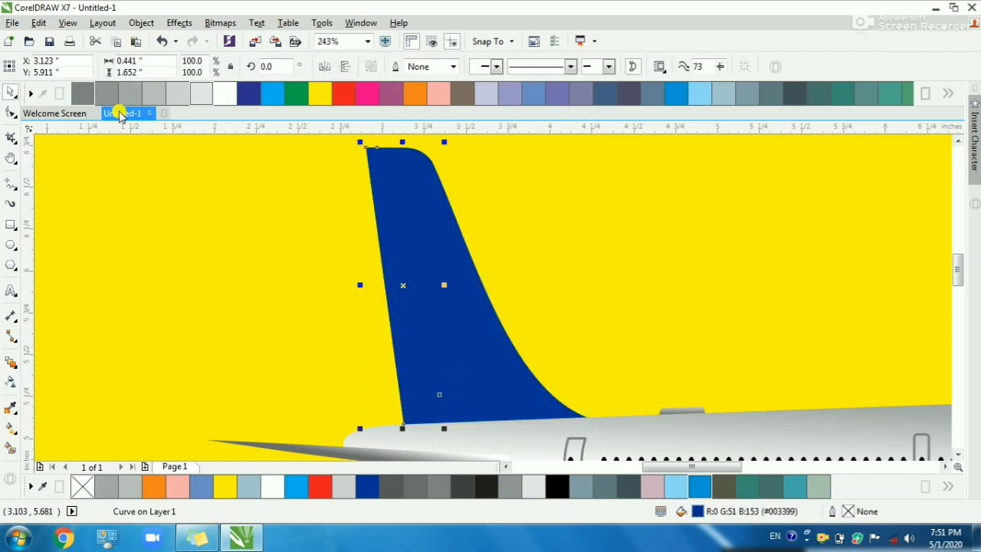
left_click(83, 93)
left_click(463, 324)
left_click(175, 92)
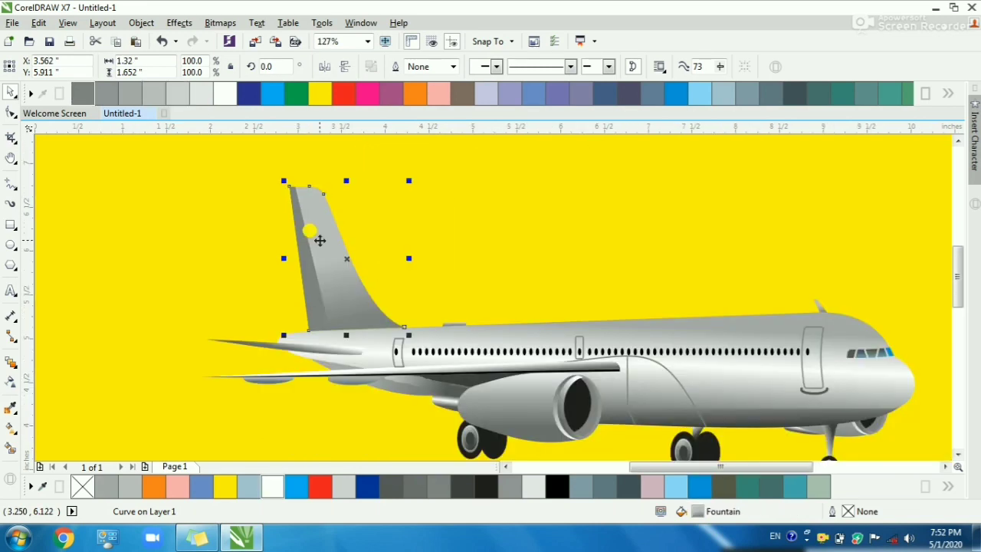
- Set the start color of the fin's fountain fill to white and stretch the gradient from the fin's tip to its base
key("g")
left_click(324, 254)
left_click(326, 247)
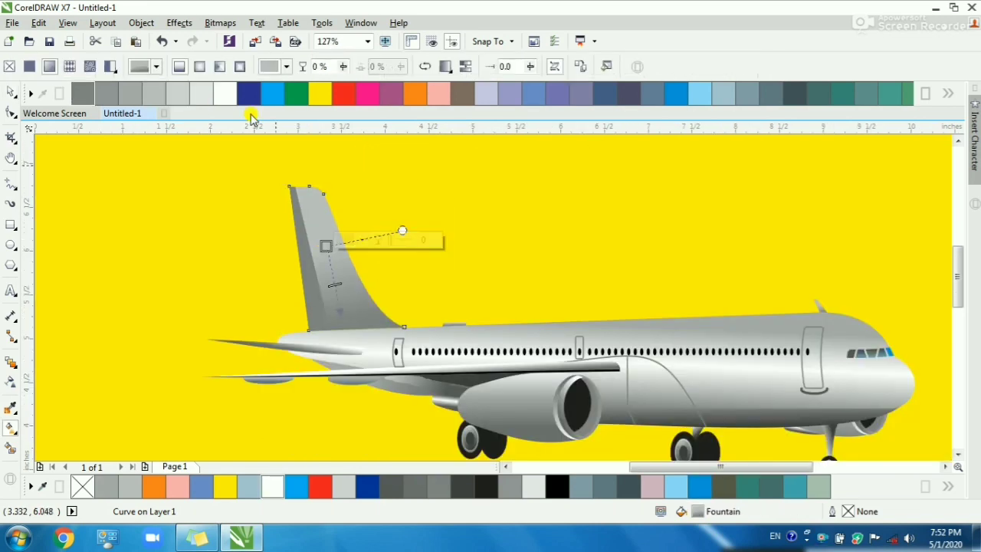
left_click(230, 93)
scroll(409, 240, "up", 1)
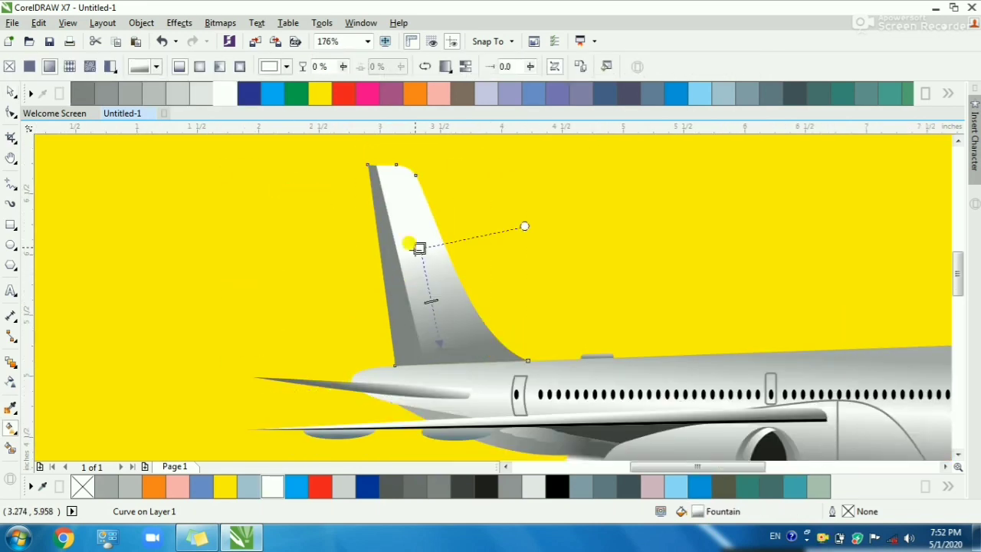
left_click_drag(410, 241, 385, 163)
left_click_drag(430, 343, 444, 369)
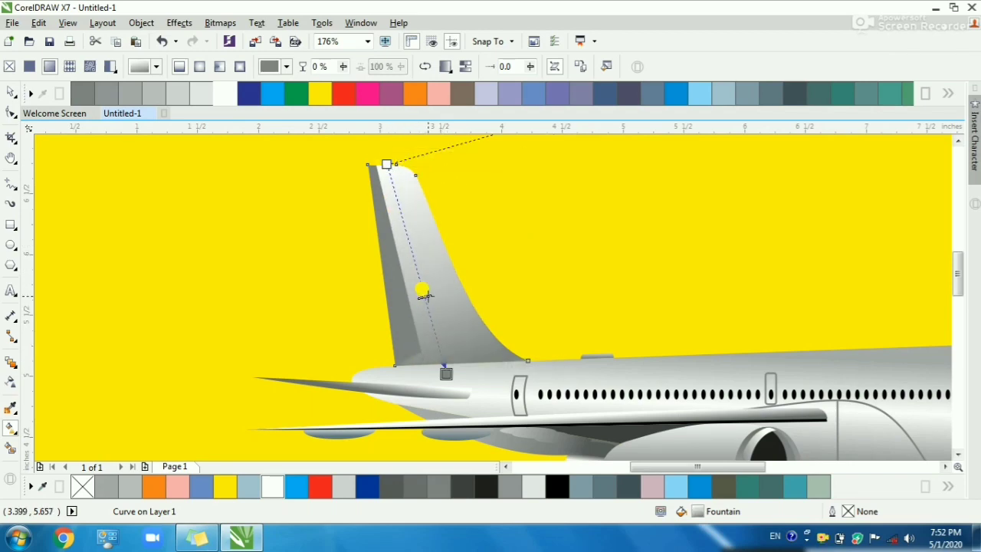
- Group all the parts of the airplane into one object
key("space")
key("Escape")
scroll(426, 294, "down", 2)
key("F2")
mouse_move(309, 234)
left_mouse_down()
mouse_move(646, 355)
mouse_move(682, 385)
left_mouse_up()
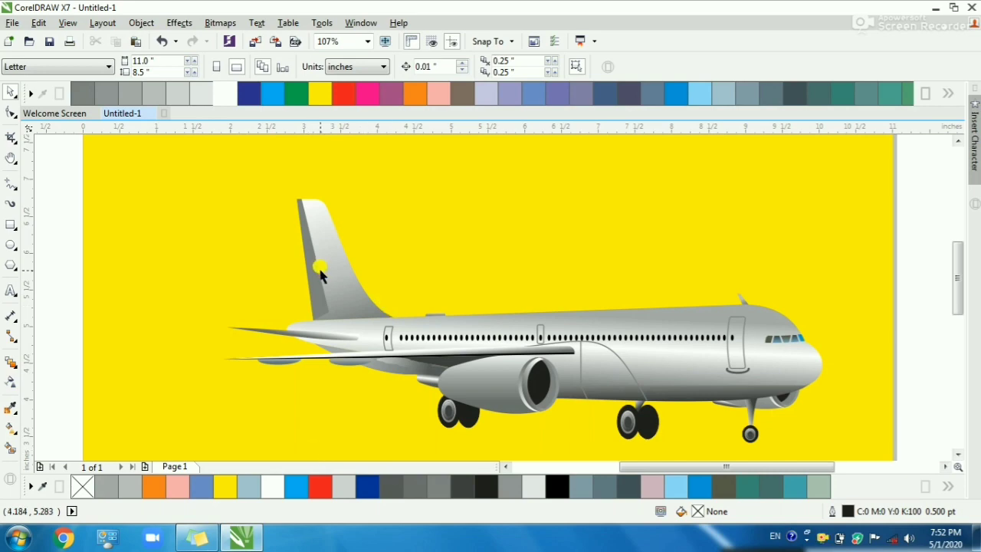
scroll(321, 270, "down", 2)
key("F2")
left_click_drag(197, 220, 637, 374)
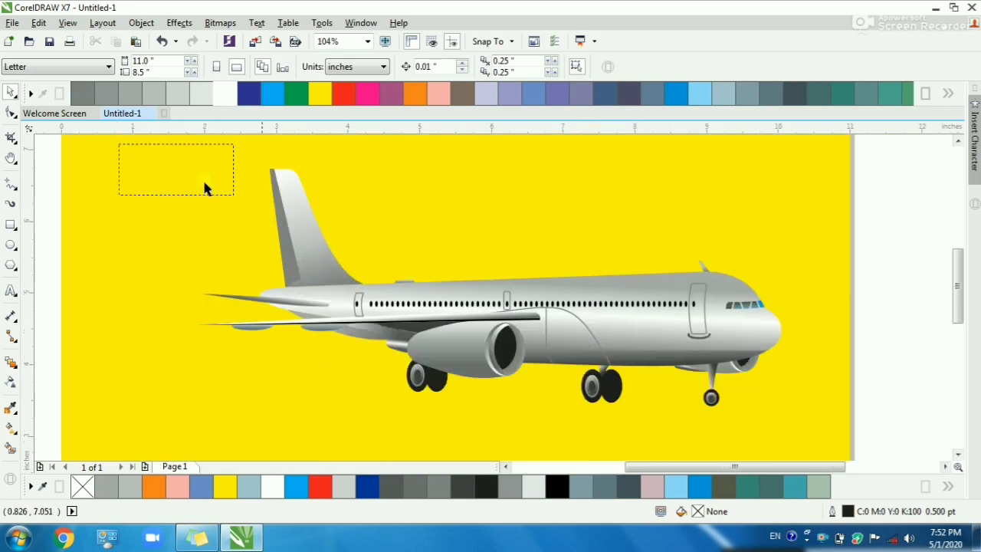
left_click_drag(205, 189, 797, 433)
key("ctrl+g")
- Center the airplane group on the page and enlarge it proportionally to about 112.8%
left_click_drag(624, 322, 554, 322)
key("shift+F4")
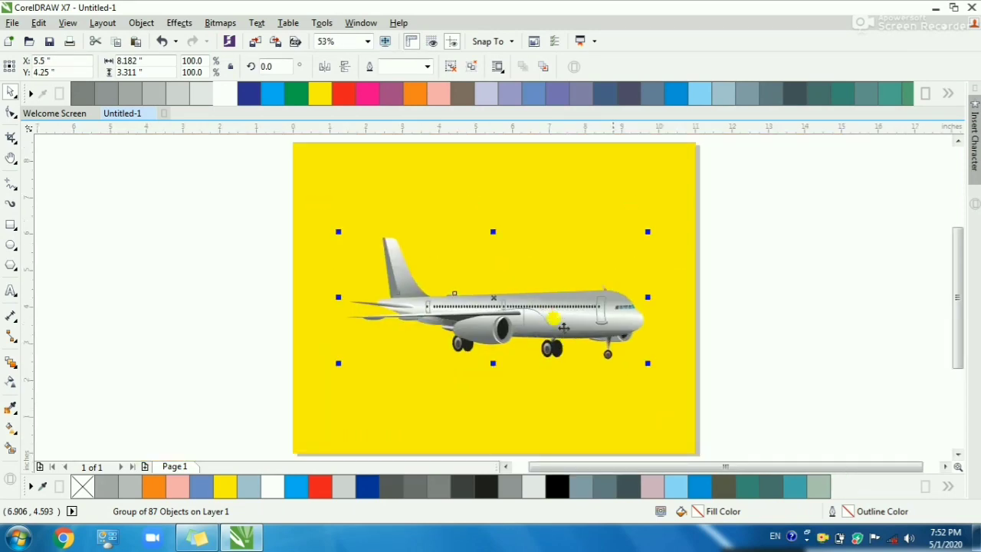
left_click_drag(649, 366, 667, 372)
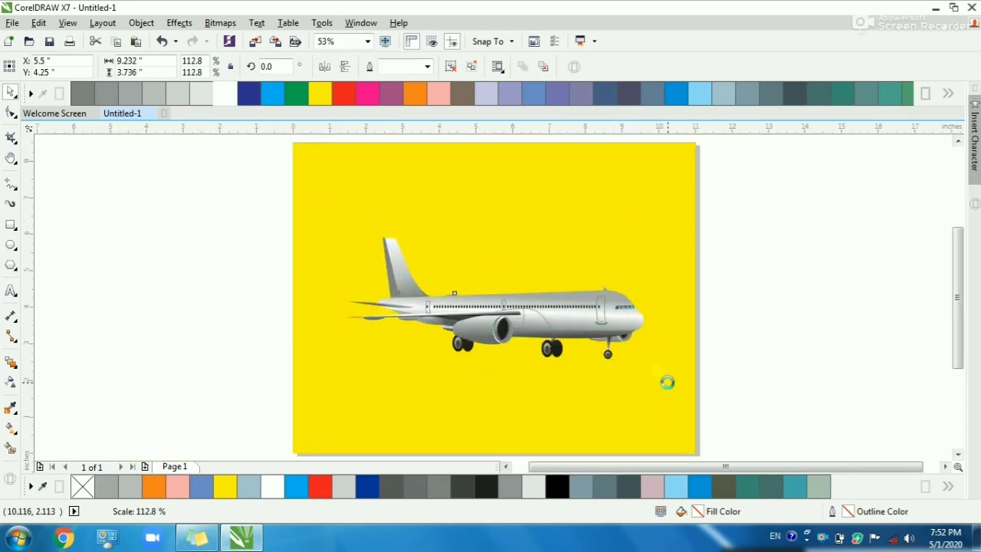
key("Escape")
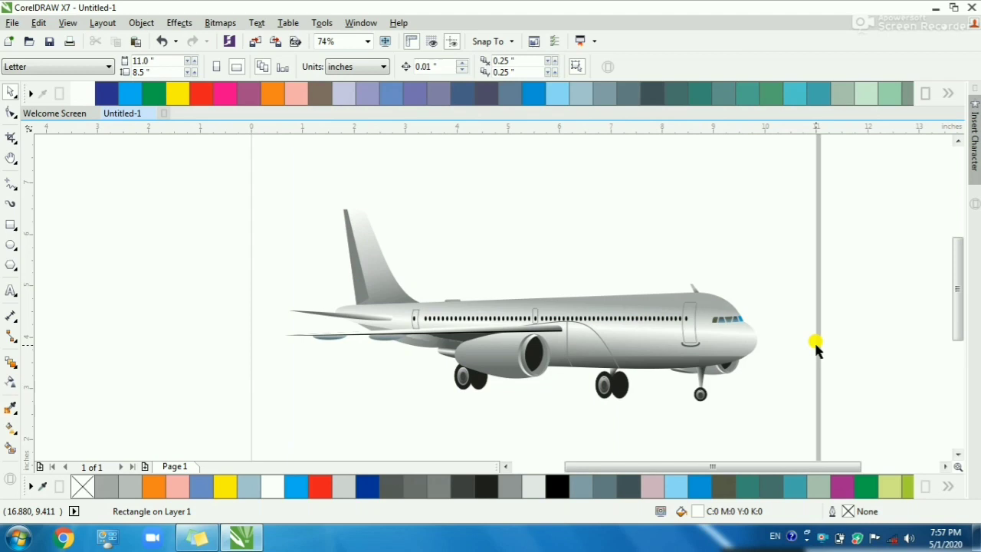
- Draw a circle about 2.5 inches in diameter around the tail fin
left_click(815, 345)
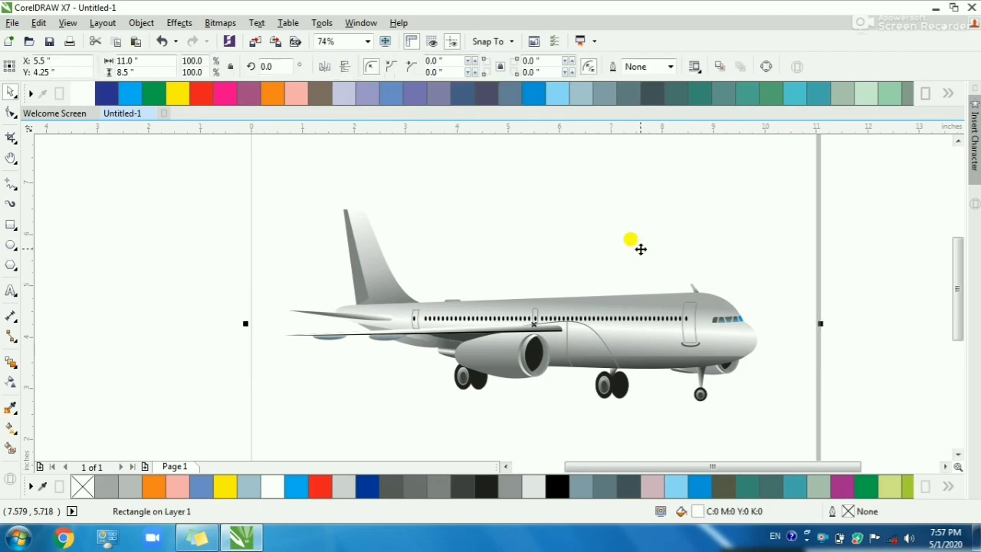
key("Escape")
left_click(11, 263)
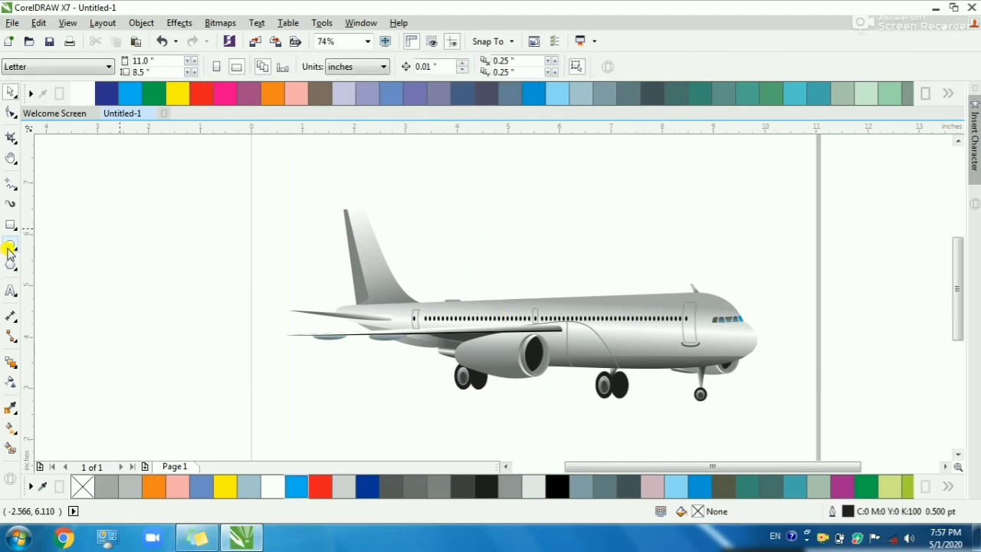
left_click(10, 246)
left_click_drag(292, 186, 407, 281)
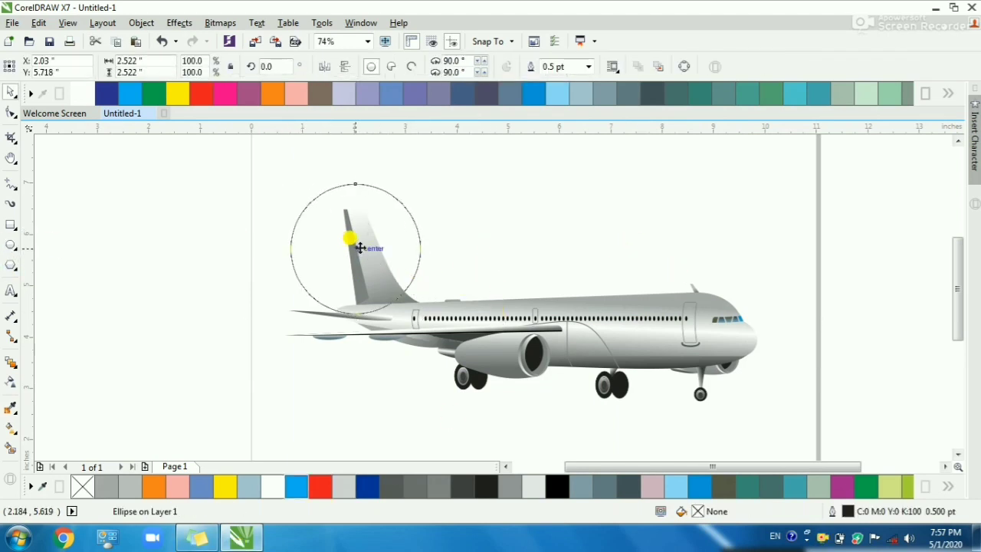
- Place eight overlapping copies of the circle along and above the fuselage to rough out a cloud
left_click_drag(361, 248, 757, 198)
right_click(407, 256)
right_click(461, 201)
right_click(522, 254)
right_click(598, 217)
right_click(570, 190)
right_click(650, 219)
right_click(710, 261)
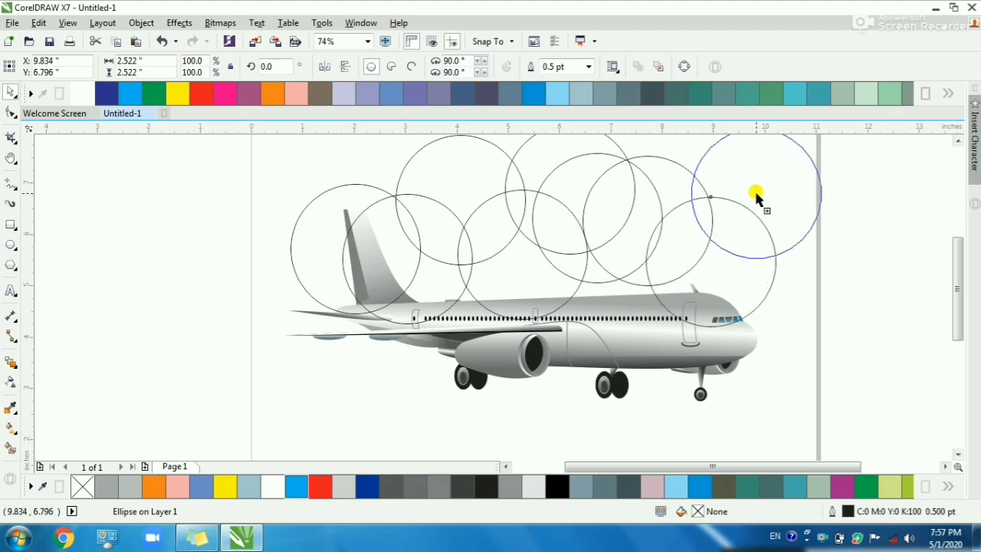
right_click(756, 193)
scroll(754, 192, "down", 1)
scroll(737, 181, "up", 1)
- Weld all nine circles into a single cloud shape
left_click(575, 374)
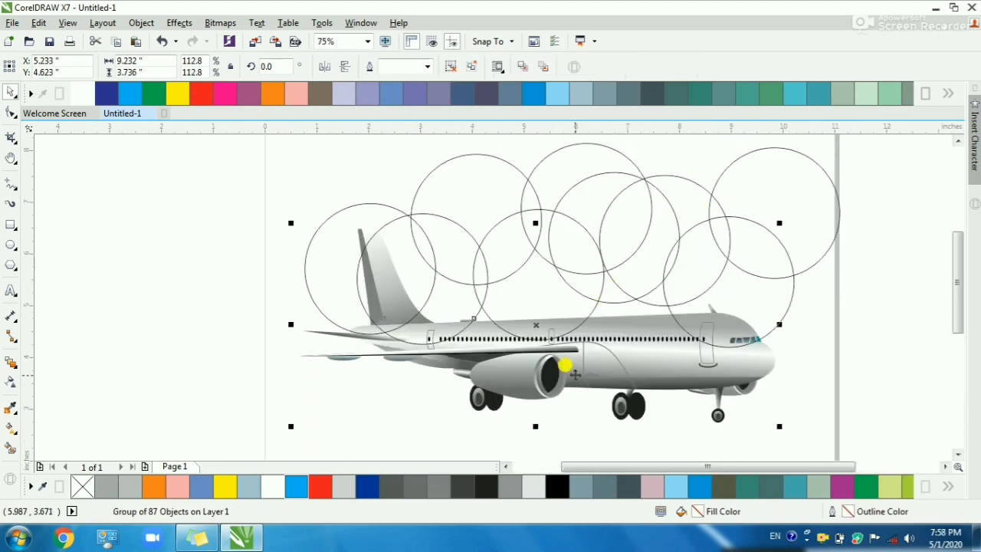
left_click(184, 166)
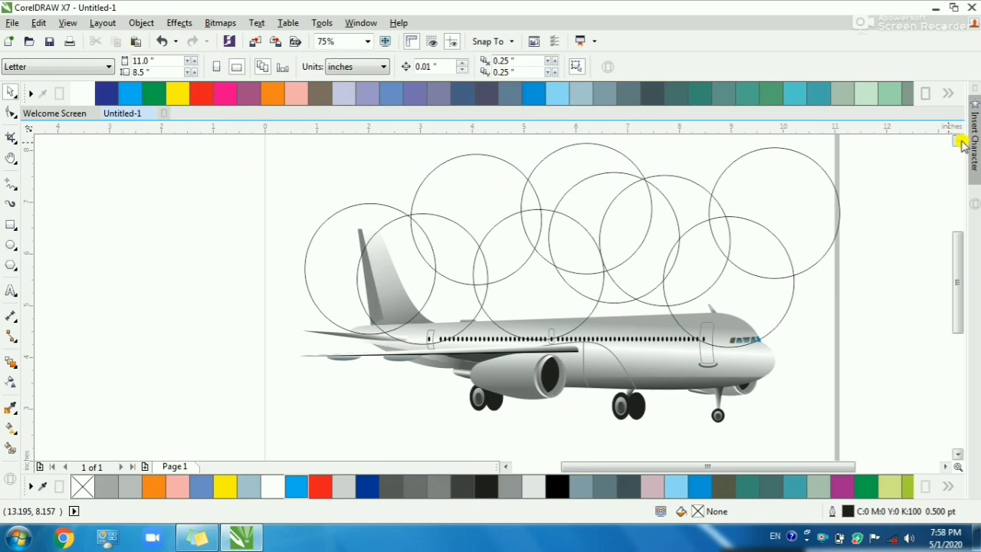
left_click(959, 142)
left_click_drag(202, 146, 894, 389)
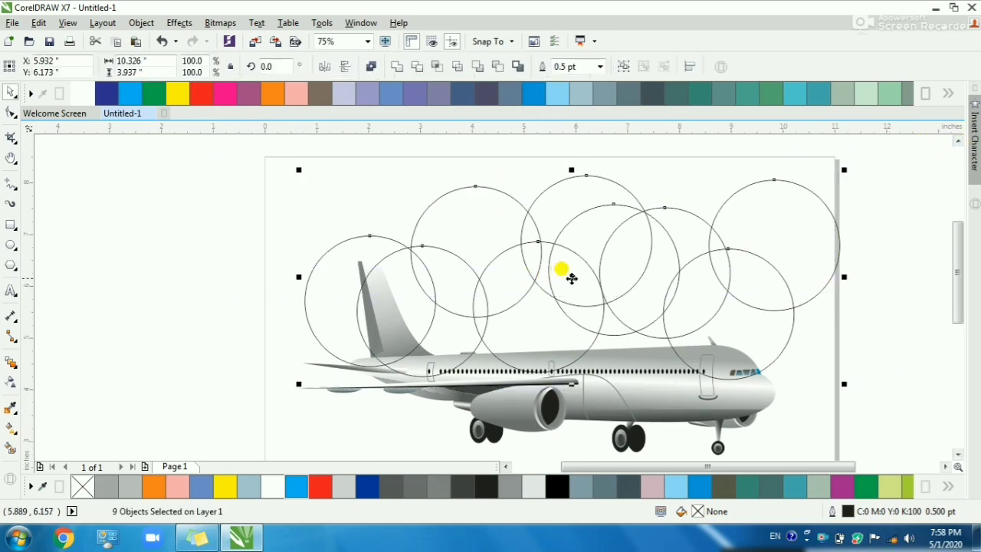
left_click(397, 67)
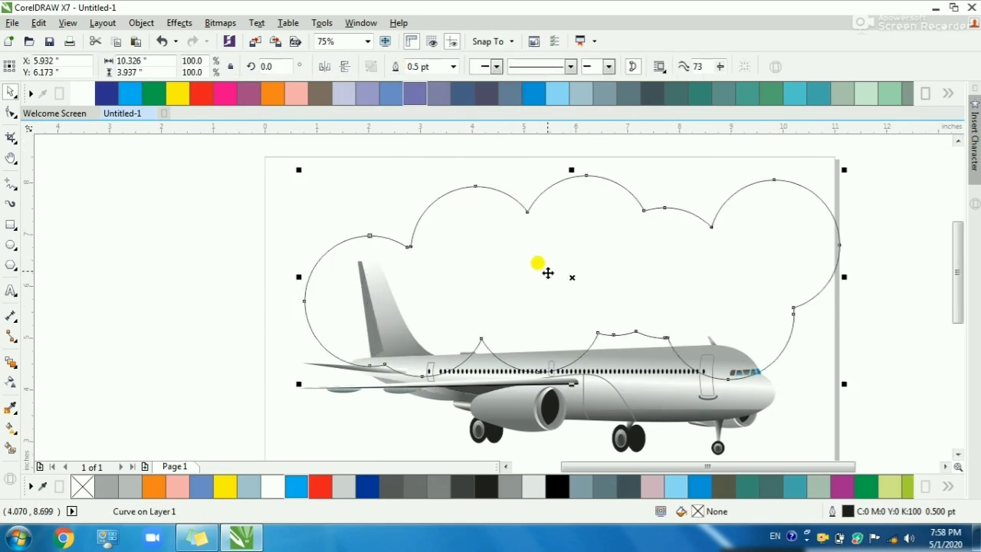
- Fill the cloud with light blue, shift it slightly down toward the tail, and apply a vertical fountain fill fading to white below
left_click(558, 93)
left_click_drag(504, 284, 493, 300)
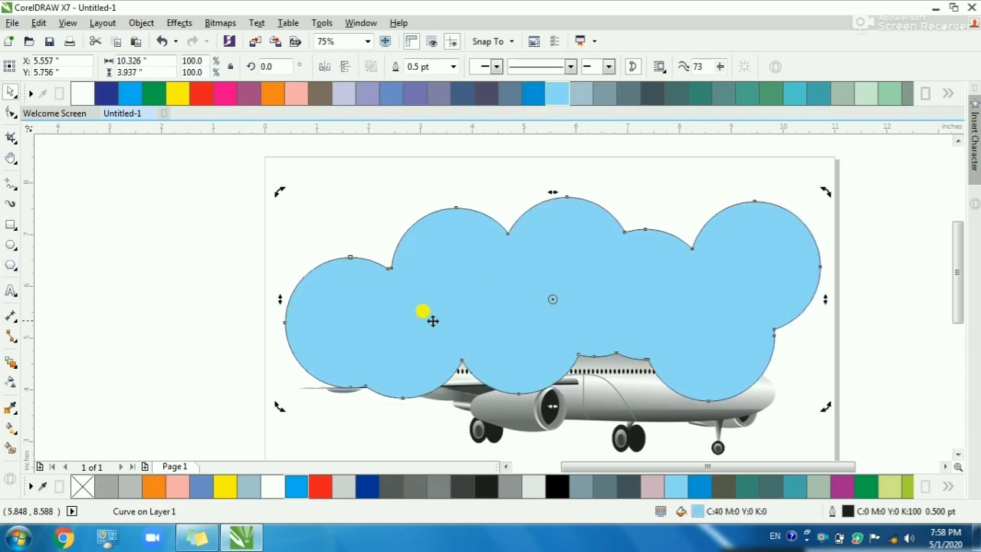
left_click(13, 433)
left_click_drag(541, 239, 531, 332)
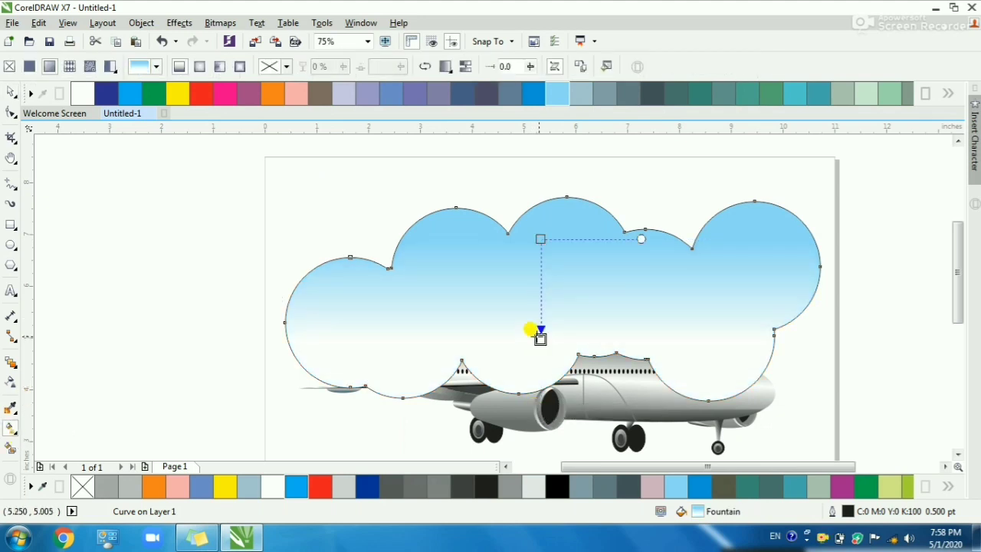
- Set the cloud's outline to None and place the cloud behind the airplane
key("space")
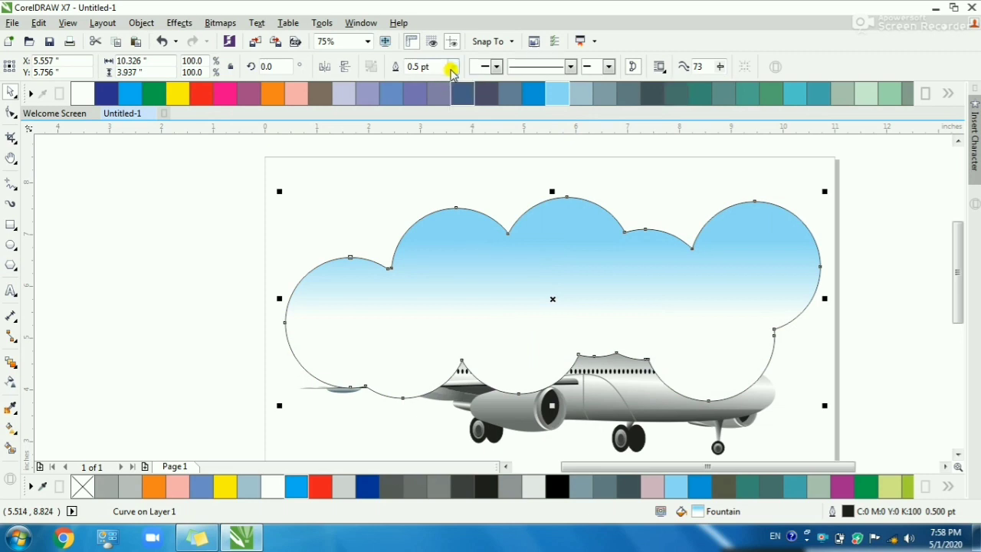
left_click(452, 71)
left_click(438, 81)
left_click(463, 289)
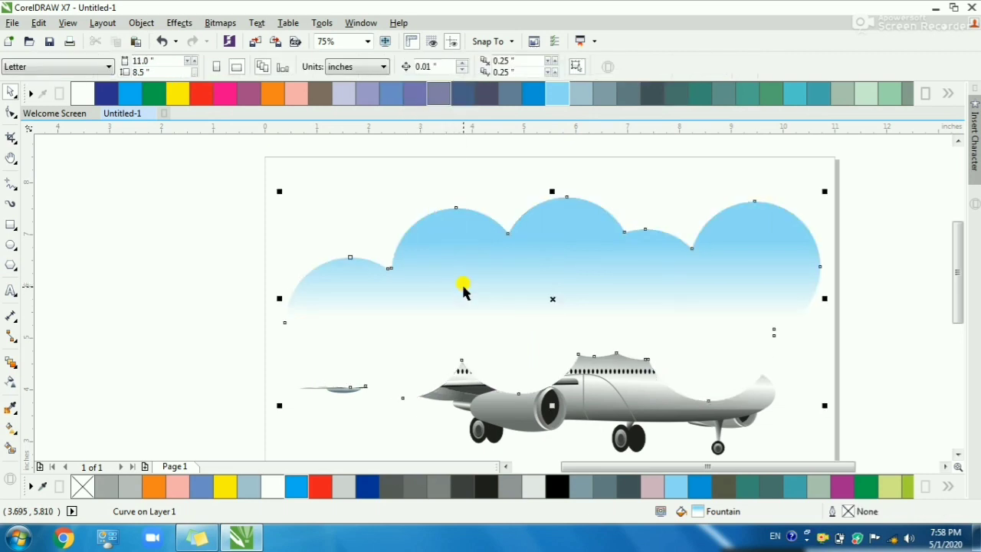
left_click(455, 280)
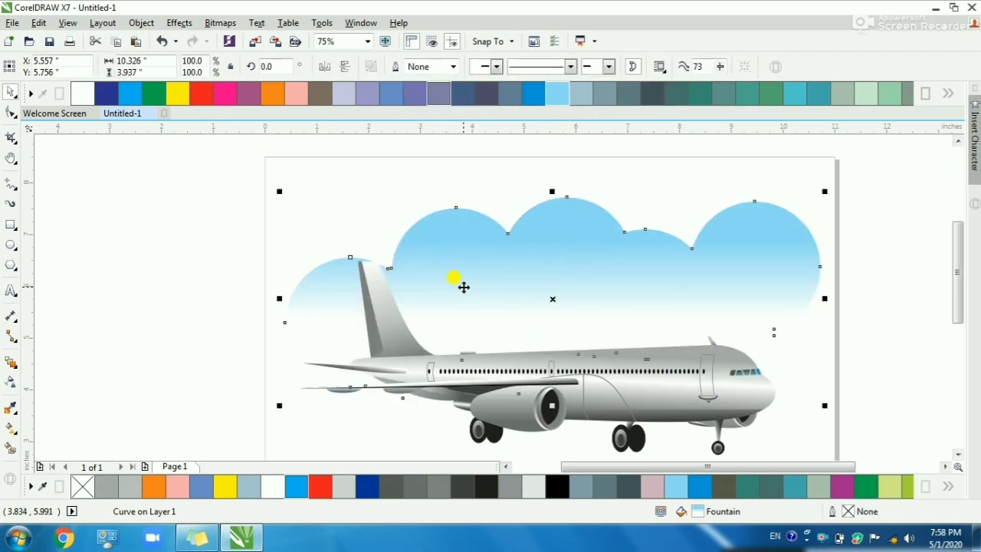
- Raise the cloud's lower edge and extend its upper edge, making it about 3.82 inches tall
left_click_drag(552, 404, 551, 388)
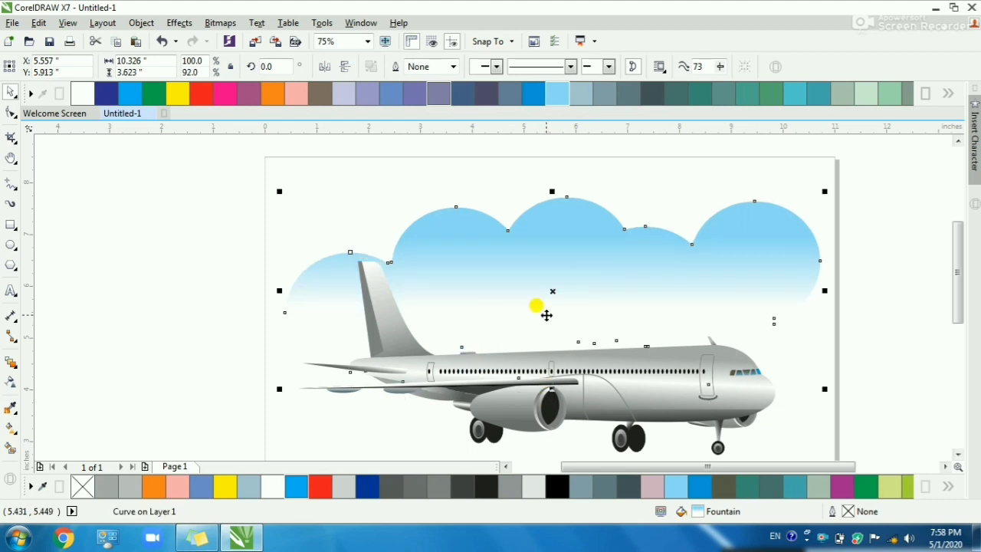
left_click_drag(552, 192, 552, 180)
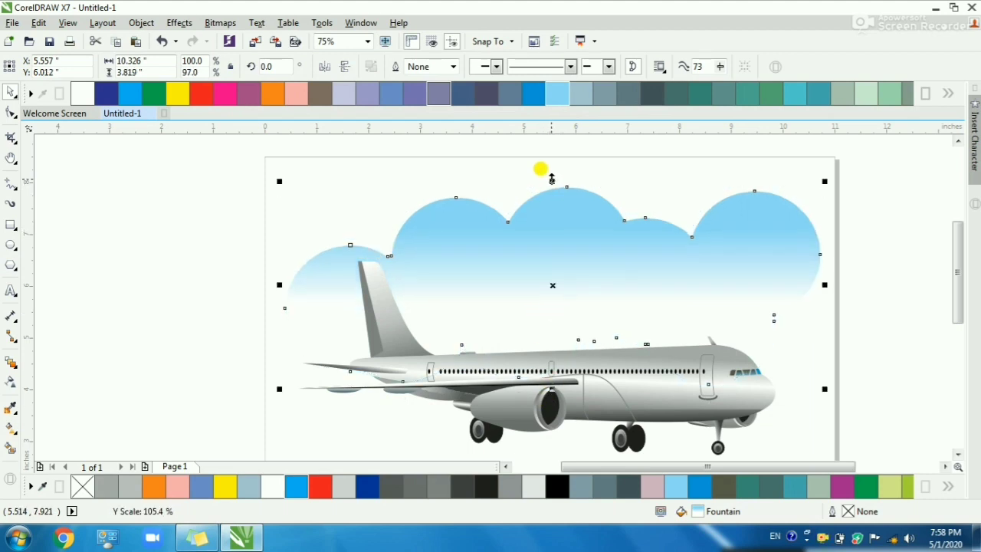
left_click(542, 181)
- Shift the start and end of the cloud's fountain fill lower so the blue fades out just above the fuselage
scroll(547, 241, "down", 1)
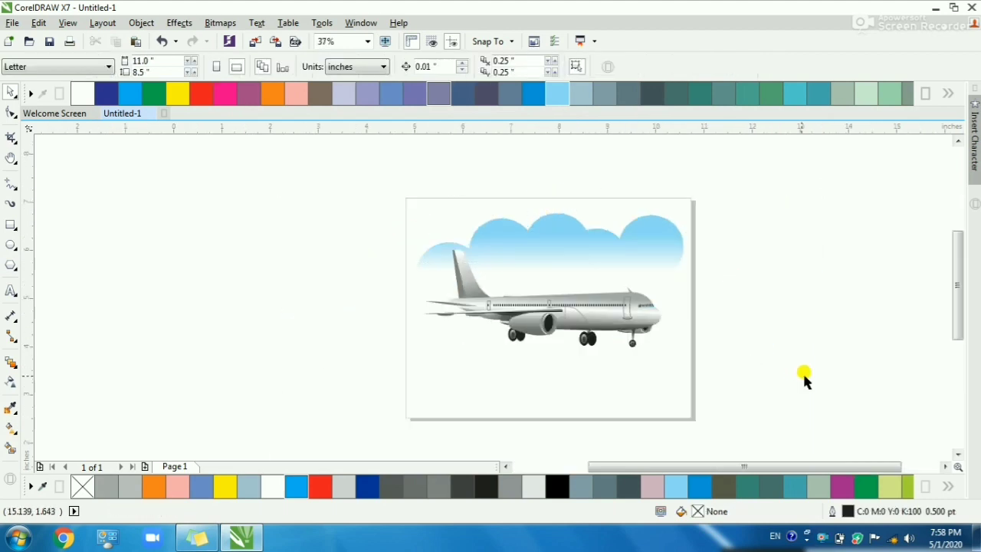
scroll(675, 291, "up", 1)
left_click(434, 228)
key("g")
left_click_drag(427, 265, 428, 319)
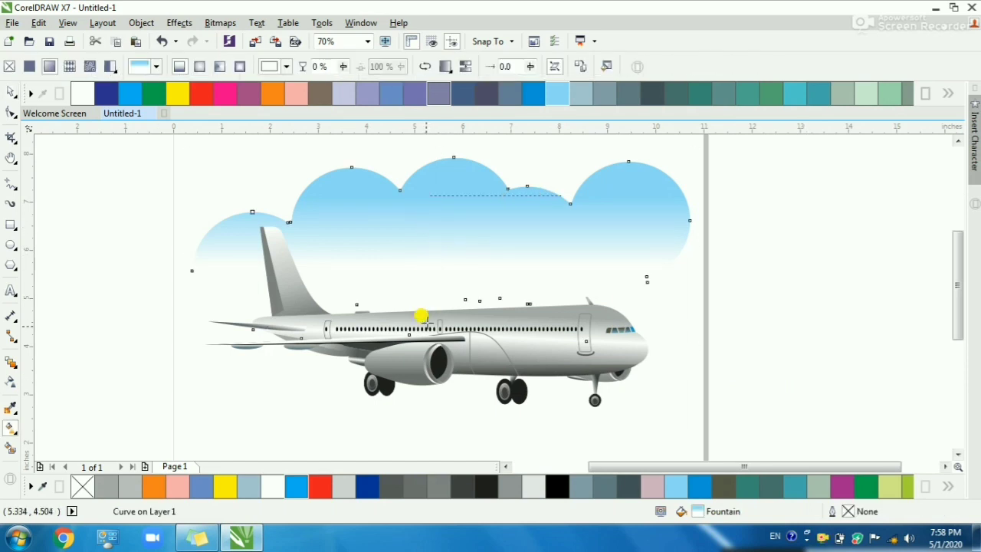
left_click_drag(430, 197, 424, 223)
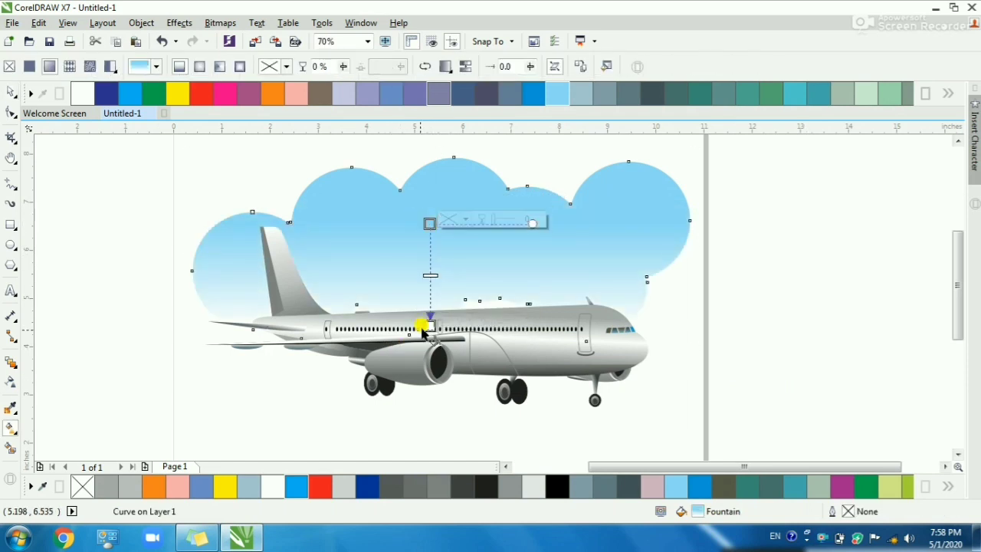
left_click_drag(431, 330, 435, 299)
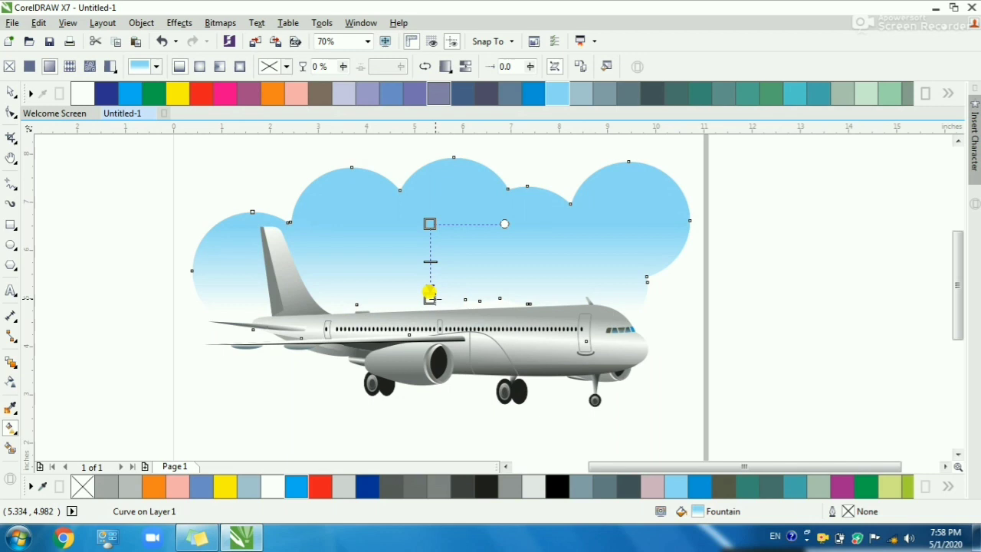
left_click(483, 306)
key("space")
left_click(813, 318)
- Draw a thin rectangle about 7 by 0.17 inches across the bottoms of the airplane's wheels
scroll(504, 283, "down", 1)
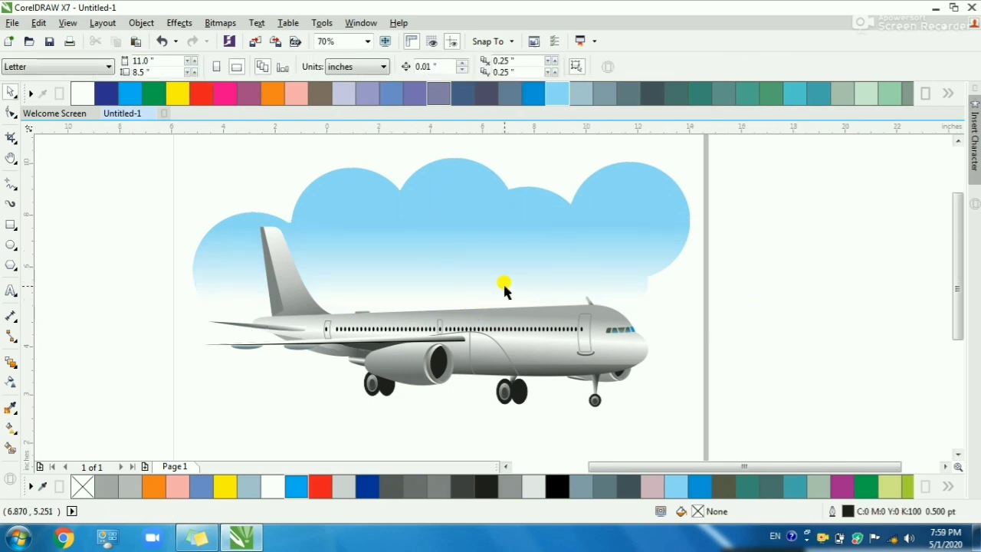
key("F2")
left_click_drag(223, 192, 758, 396)
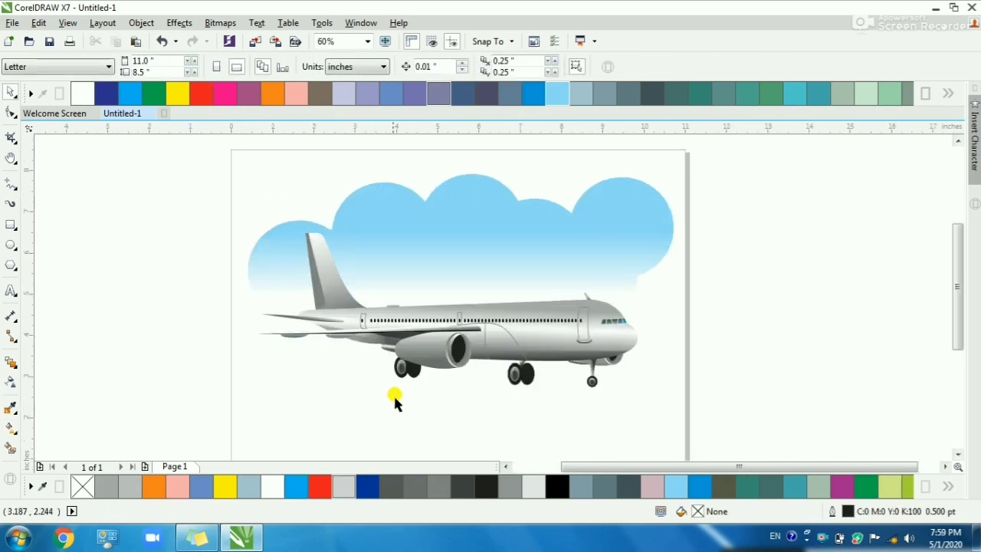
left_click(11, 227)
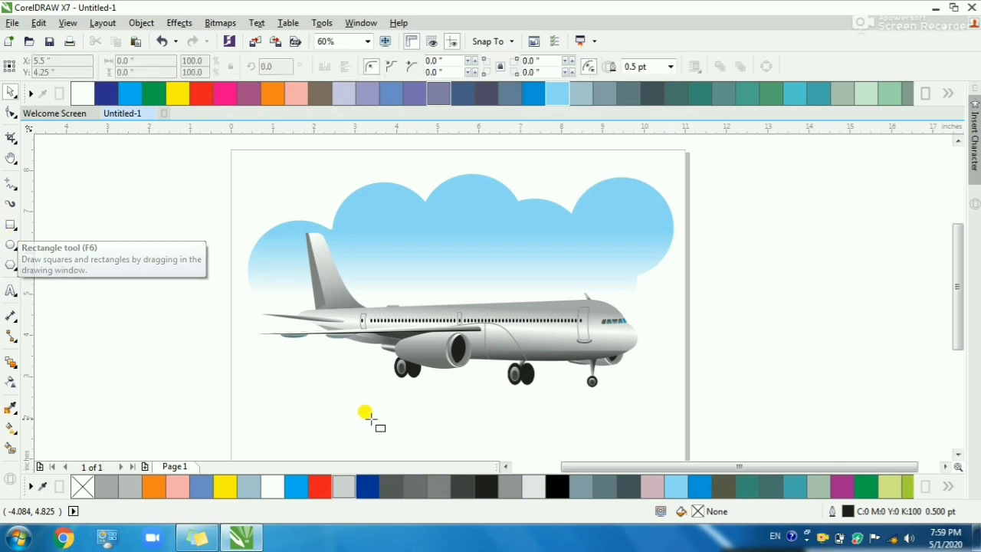
left_click_drag(319, 373, 614, 375)
scroll(529, 443, "up", 2)
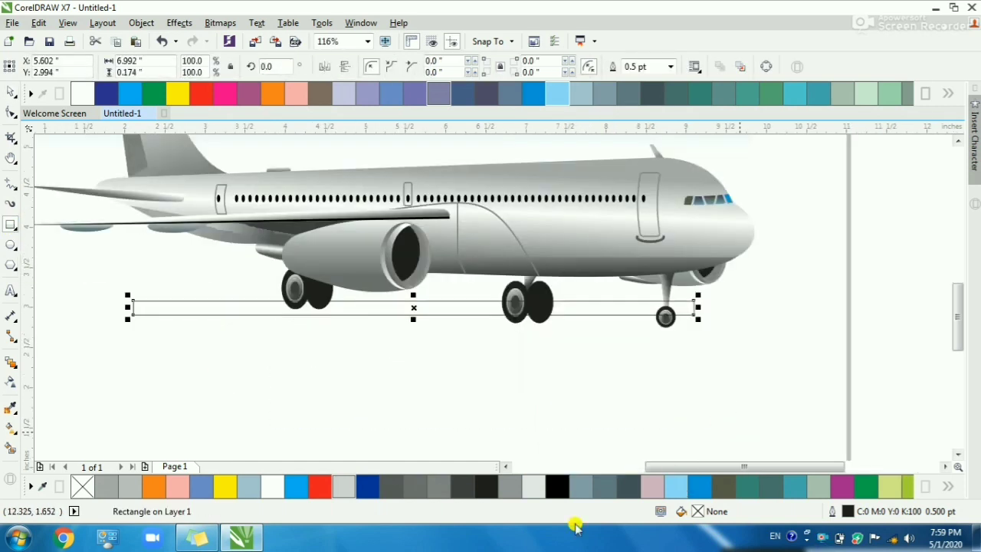
- Skew the thin rectangle so it slopes down toward the nose, following the line of the wheels
left_click(607, 314)
left_click_drag(699, 308, 701, 327)
left_click_drag(129, 316, 131, 286)
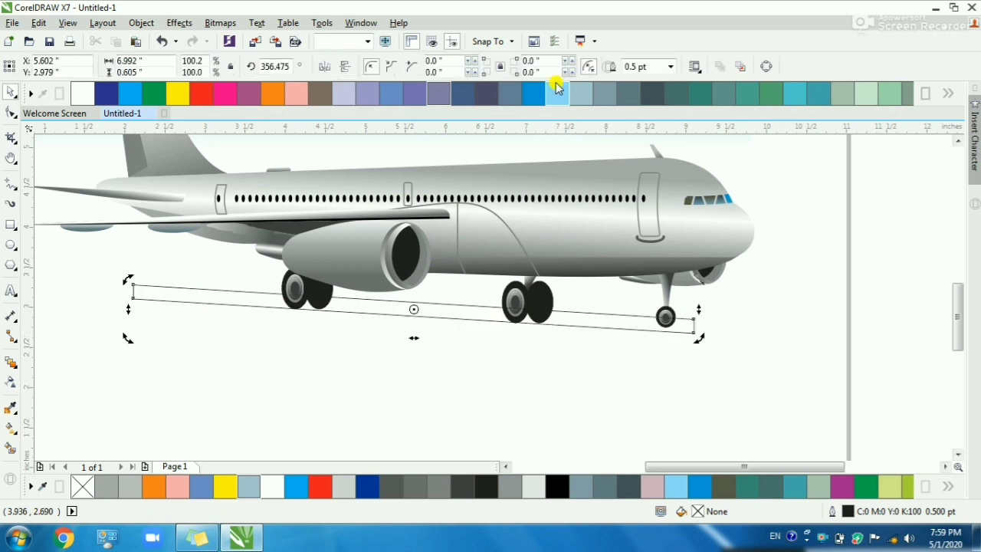
- Convert the rectangle to curves, delete its upper tail-end node, and reposition the nose-end nodes to form a tapered ground shadow
left_click(775, 69)
left_click(10, 113)
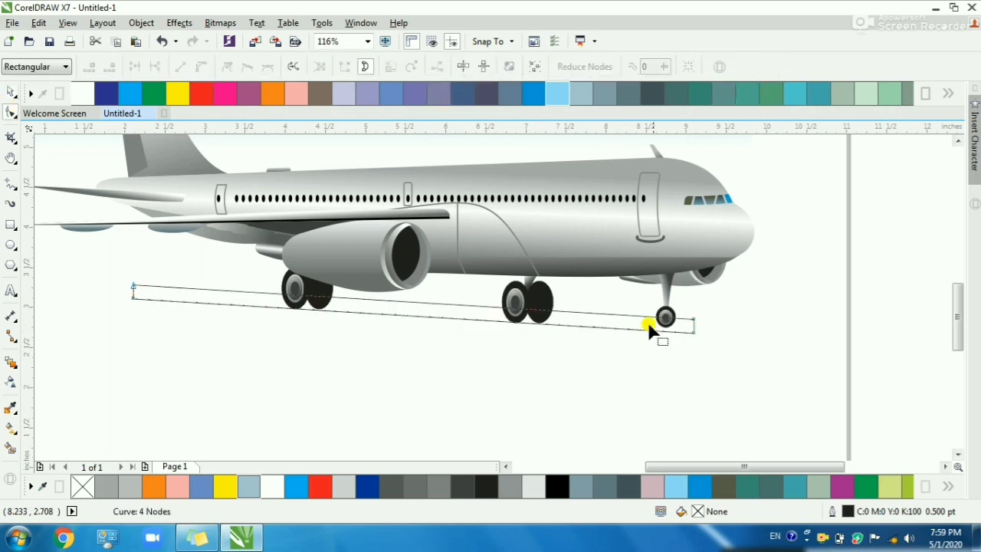
double_click(133, 285)
key("space")
scroll(698, 322, "up", 2)
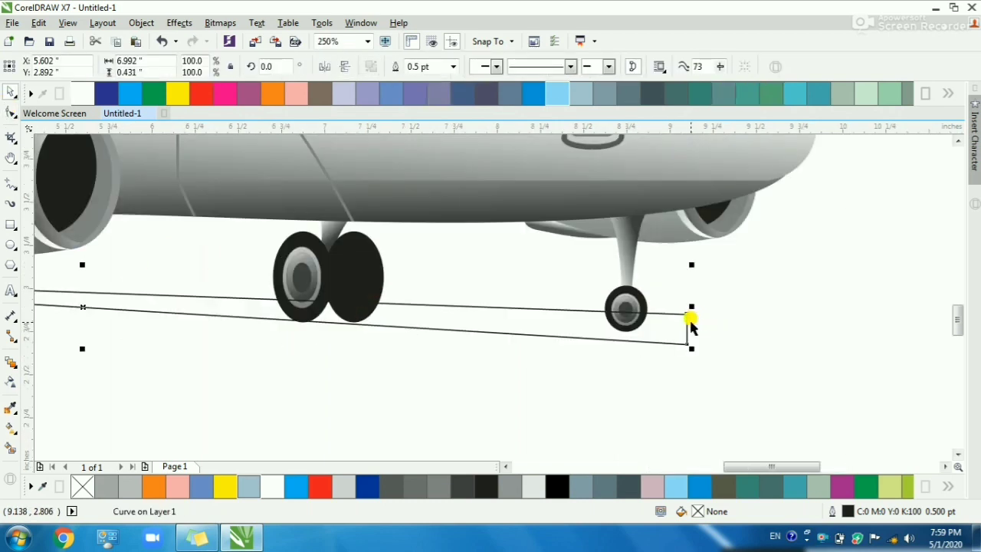
key("space")
mouse_move(685, 315)
left_mouse_down()
mouse_move(692, 341)
mouse_move(719, 344)
mouse_move(673, 322)
left_mouse_up()
key("space")
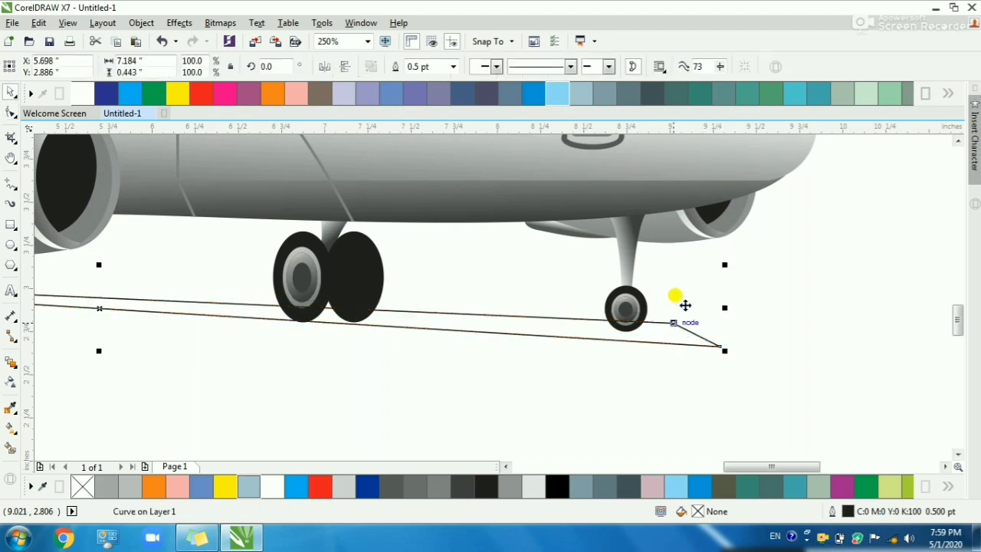
- Fill the tapered shape under the wheels with 30% Black and select the page-sized background rectangle
left_click(949, 93)
left_click(249, 127)
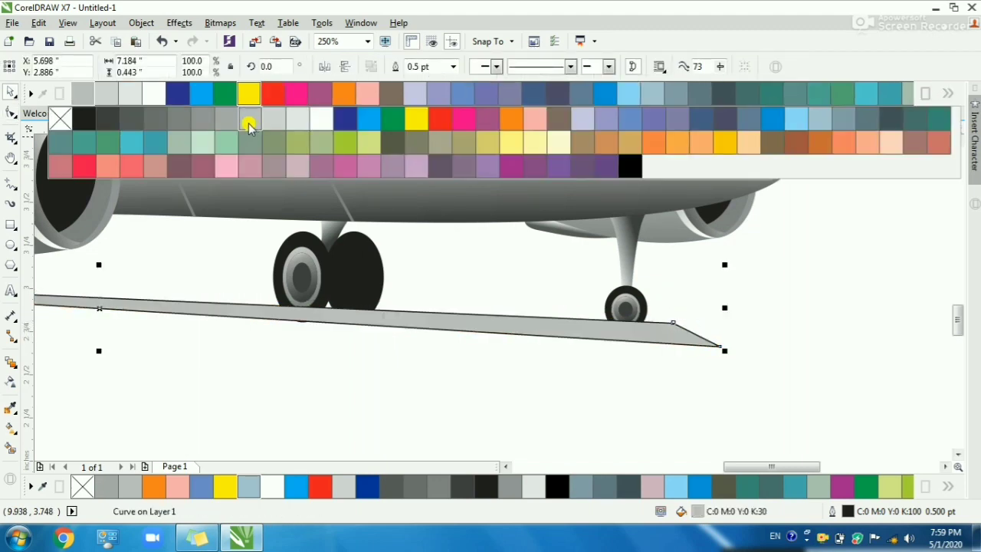
key("F3")
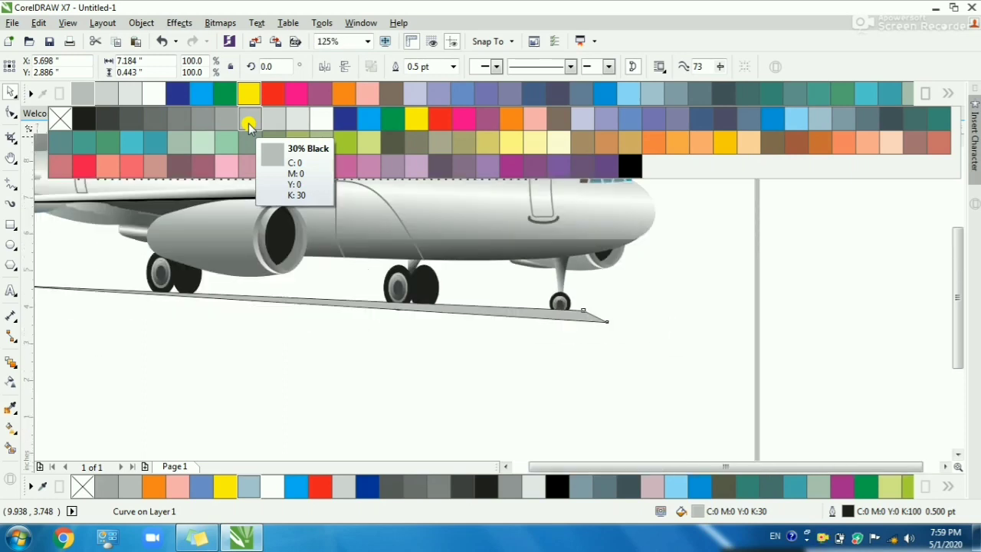
key("F4")
right_click(330, 389)
left_click(304, 412)
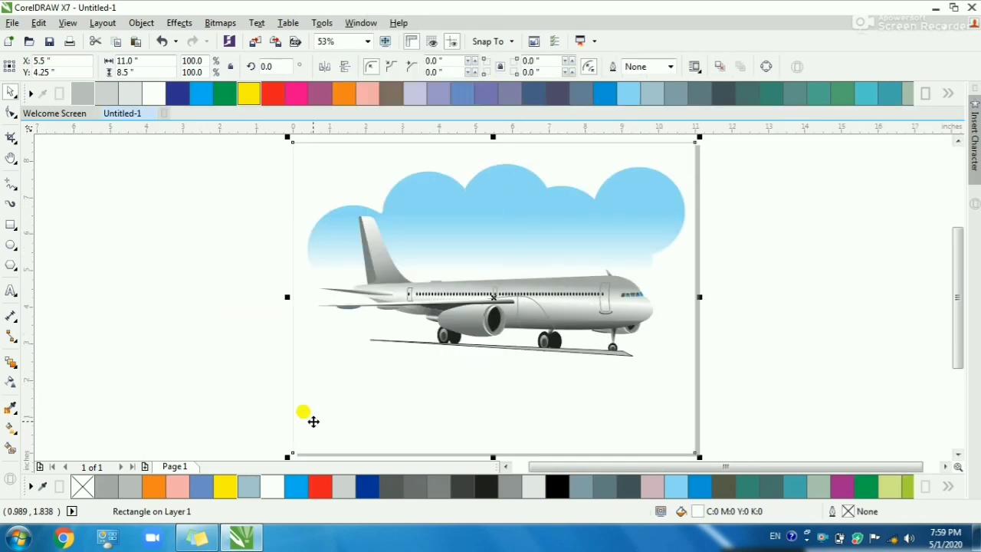
- Remove the outline from the tapered ground shadow under the airplane's wheels
left_click(237, 385)
key("F2")
left_click_drag(239, 273, 669, 390)
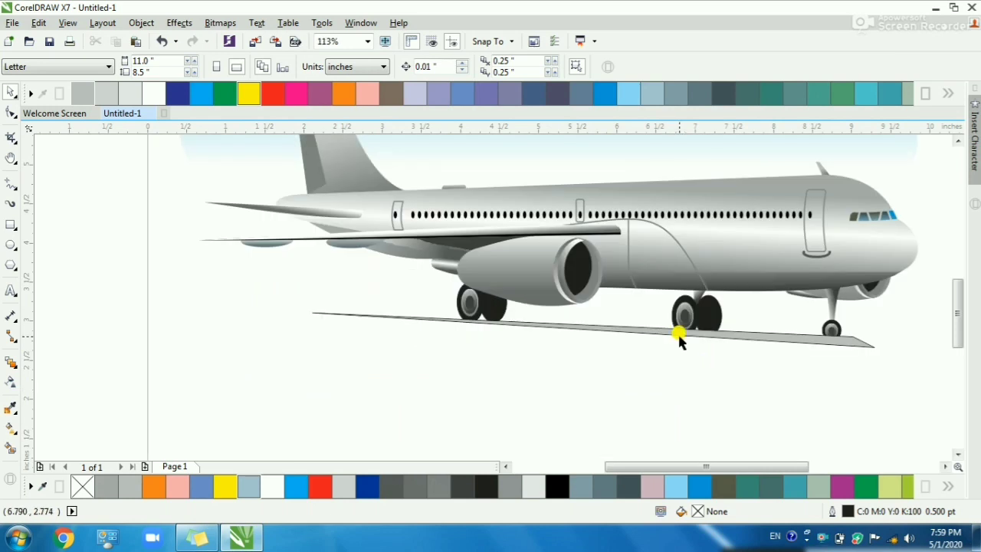
key("F2")
left_click_drag(184, 210, 843, 344)
left_click(817, 353)
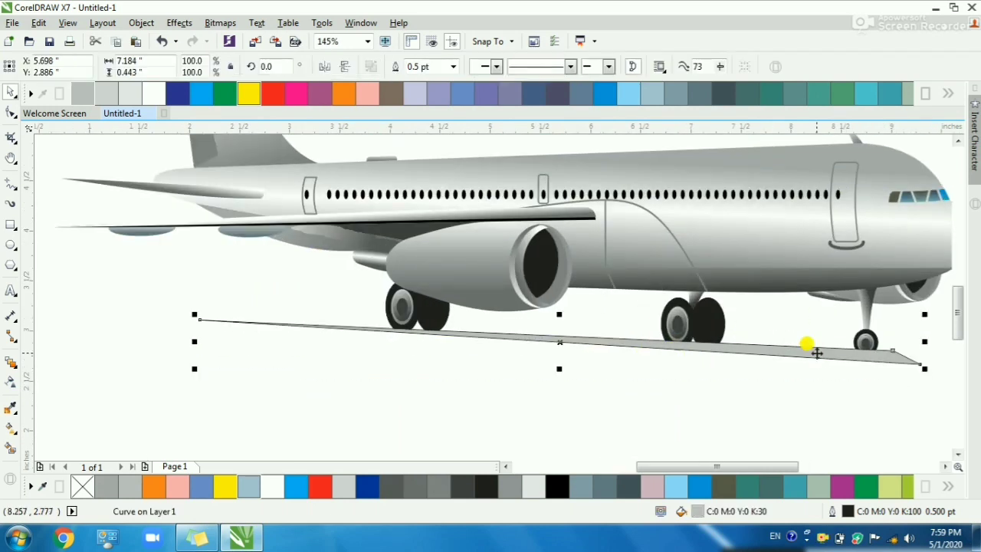
left_click(455, 67)
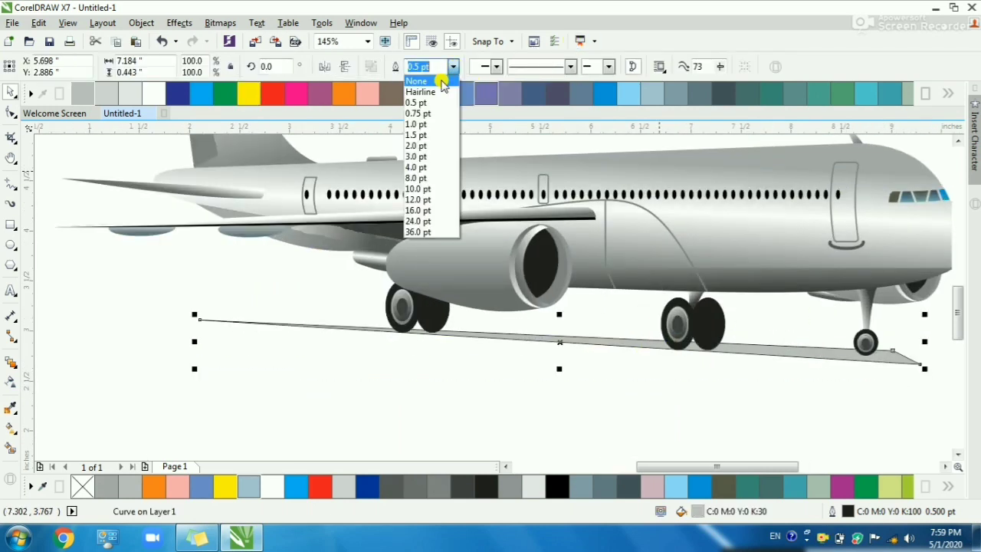
left_click(443, 82)
left_click(424, 379)
- Create a horizontally mirrored copy of the ground shadow and move it slightly up and toward the nose
scroll(423, 379, "down", 1)
key("F2")
left_click_drag(317, 280, 697, 394)
left_click(702, 354)
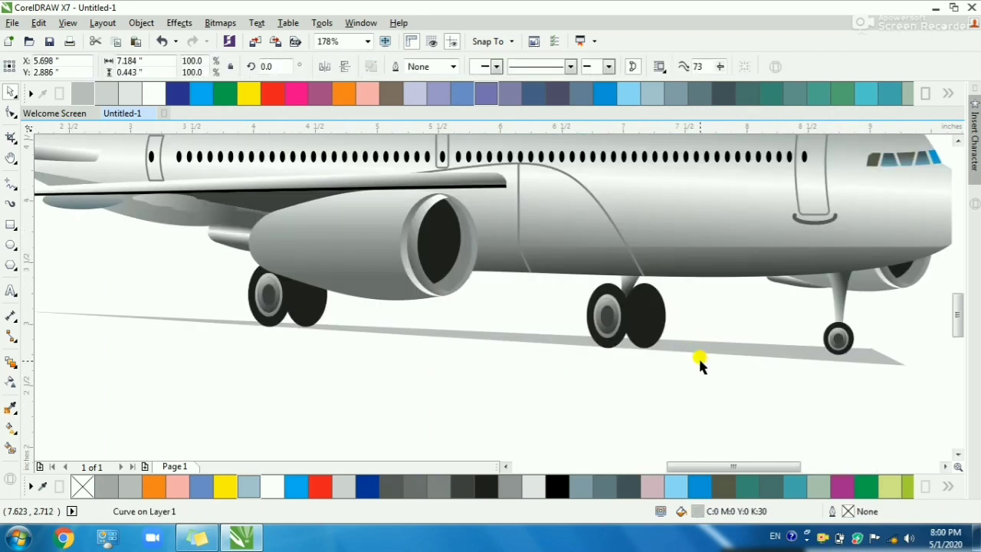
left_click(331, 67)
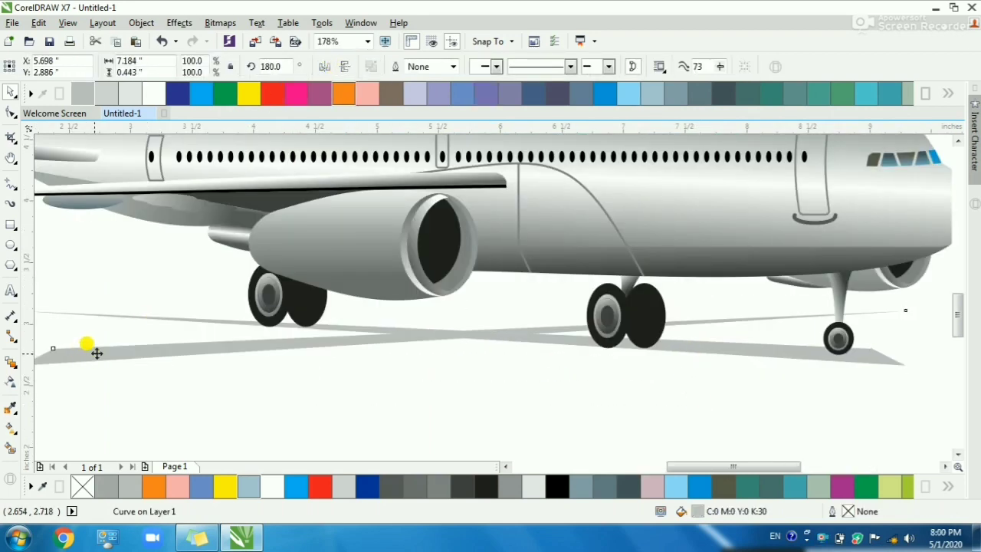
left_click_drag(96, 353, 138, 334)
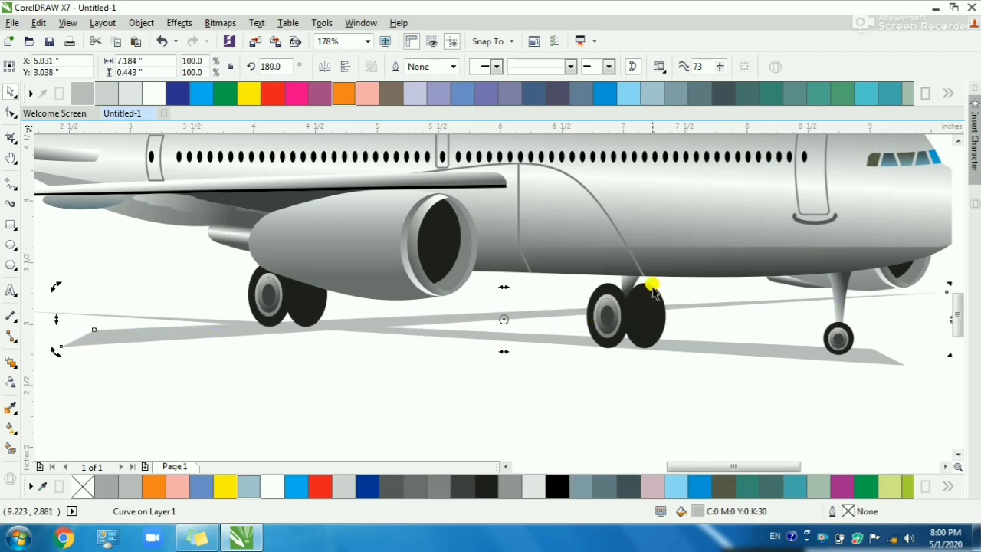
- Rotate the mirrored shadow copy by about 3 degrees and position it nearly level beneath the wheels
scroll(653, 293, "down", 2)
scroll(811, 291, "up", 3)
left_click_drag(828, 313, 843, 361)
scroll(799, 333, "down", 2)
left_click_drag(254, 247, 664, 376)
- Fill the mirrored shadow copy with 20% Black and deselect it
left_click(402, 352)
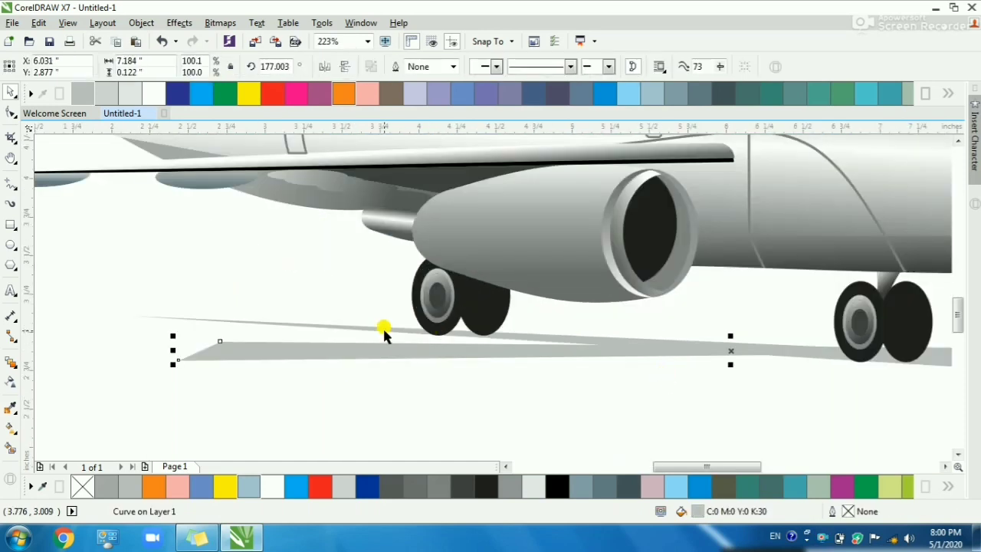
left_click(115, 95)
left_click(193, 278)
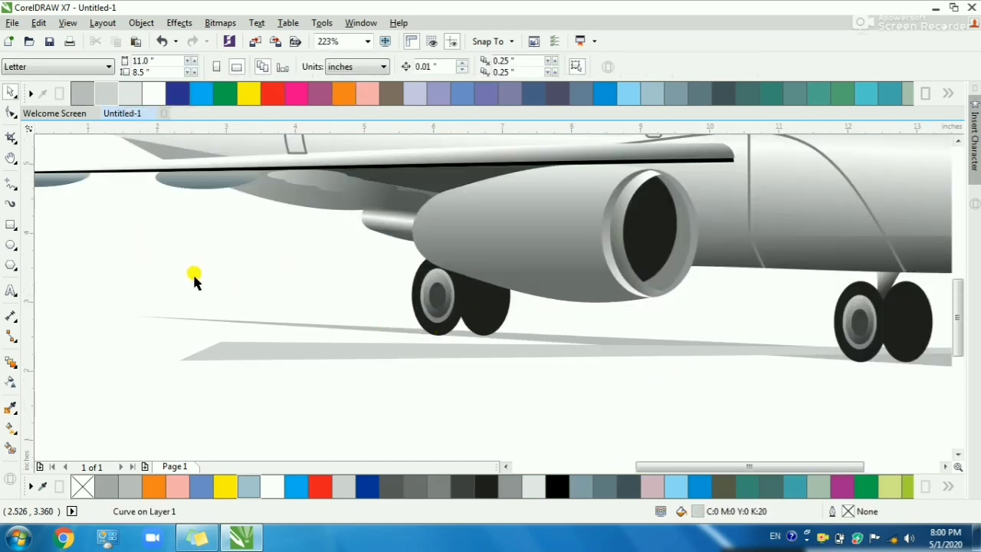
key("F3")
key("F2")
left_click_drag(143, 228, 751, 395)
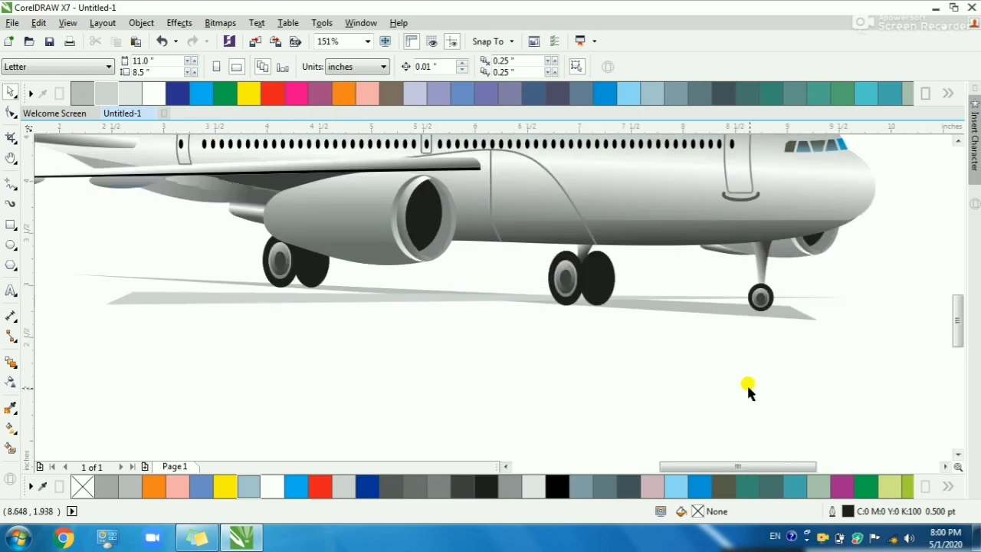
scroll(746, 379, "down", 2)
scroll(799, 322, "up", 1)
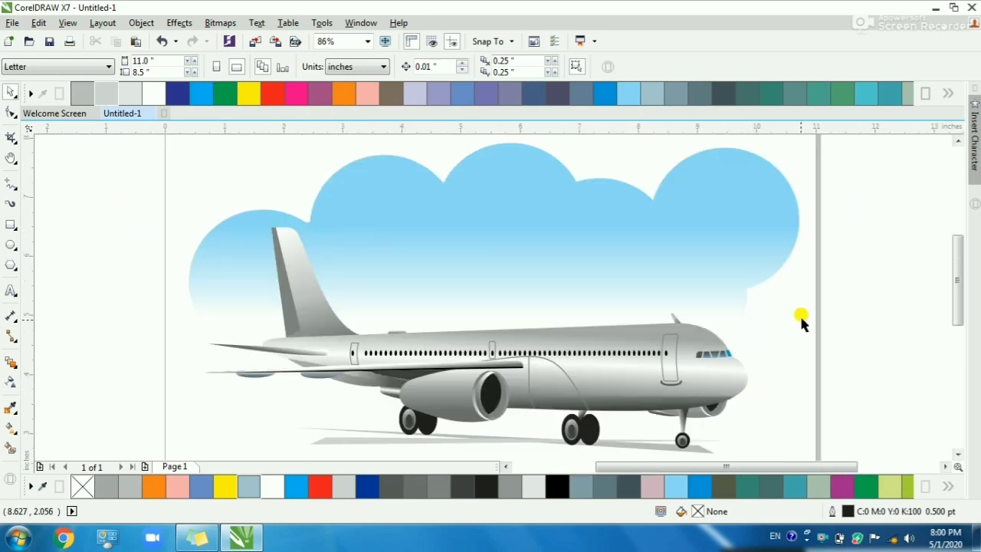
- Place the Mistral caption "Ready to Takeoff" with trailing dots below the airplane and enlarge it across most of the page width
scroll(466, 217, "down", 2)
left_click_drag(351, 179, 661, 395)
left_click_drag(271, 325, 715, 439)
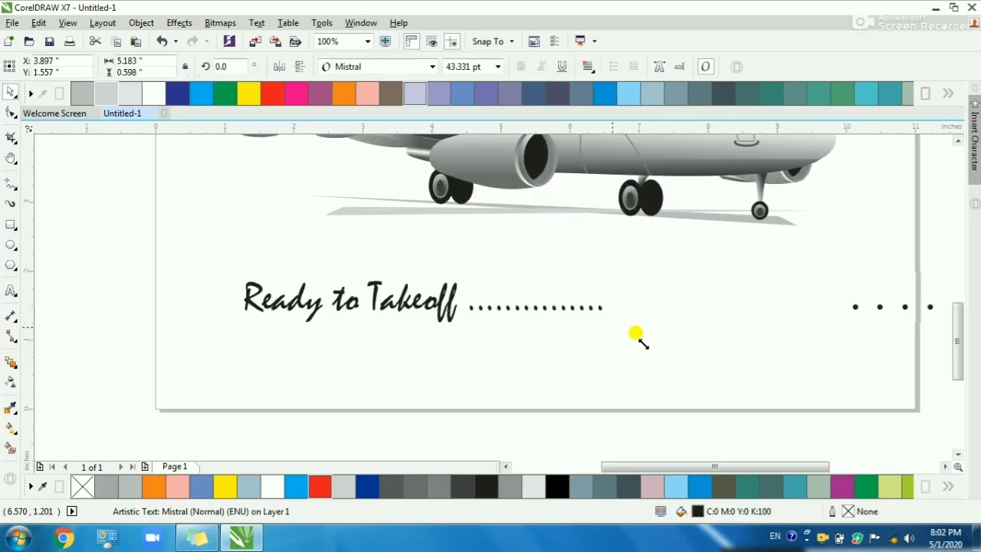
- Deselect the caption and preview the finished airplane scene in full screen
left_click(797, 385)
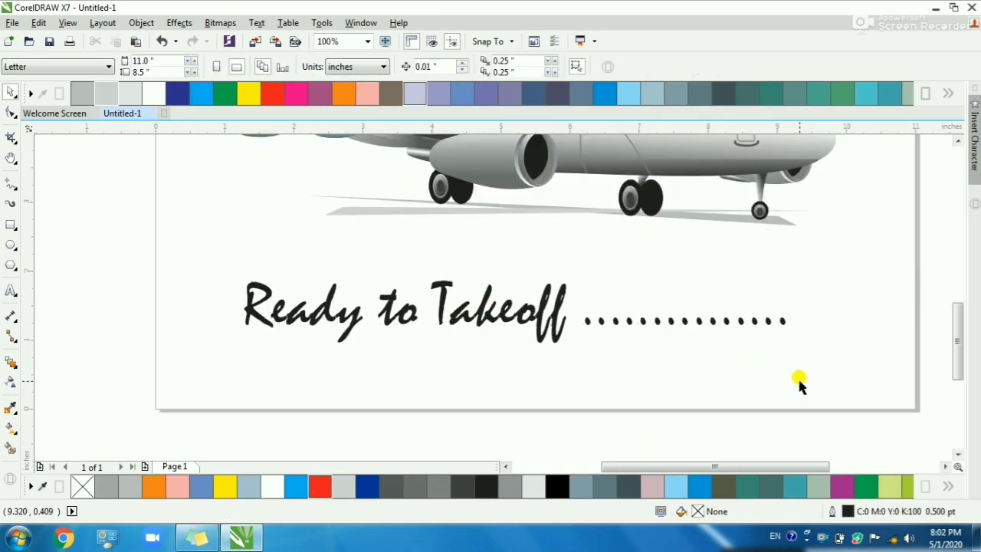
scroll(784, 362, "down", 1)
key("F9")
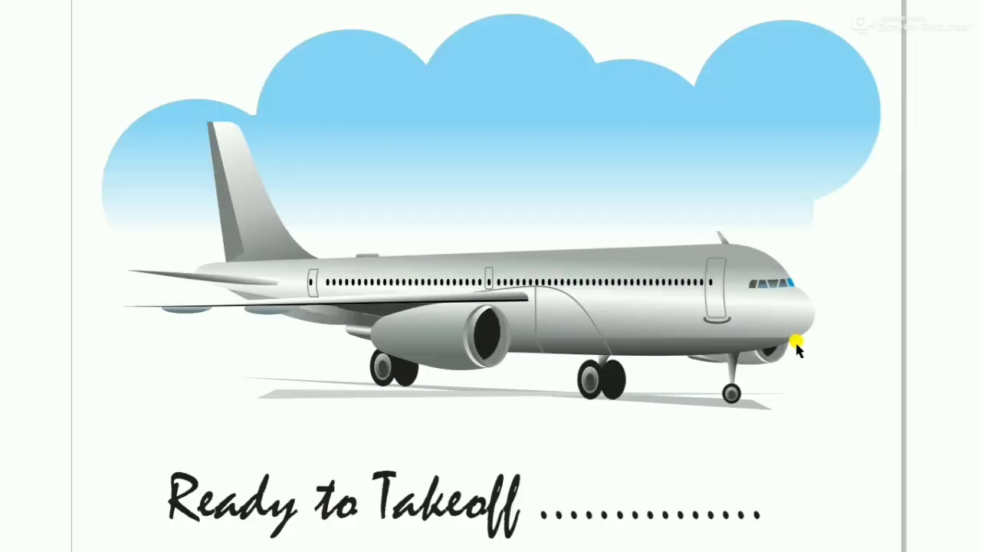